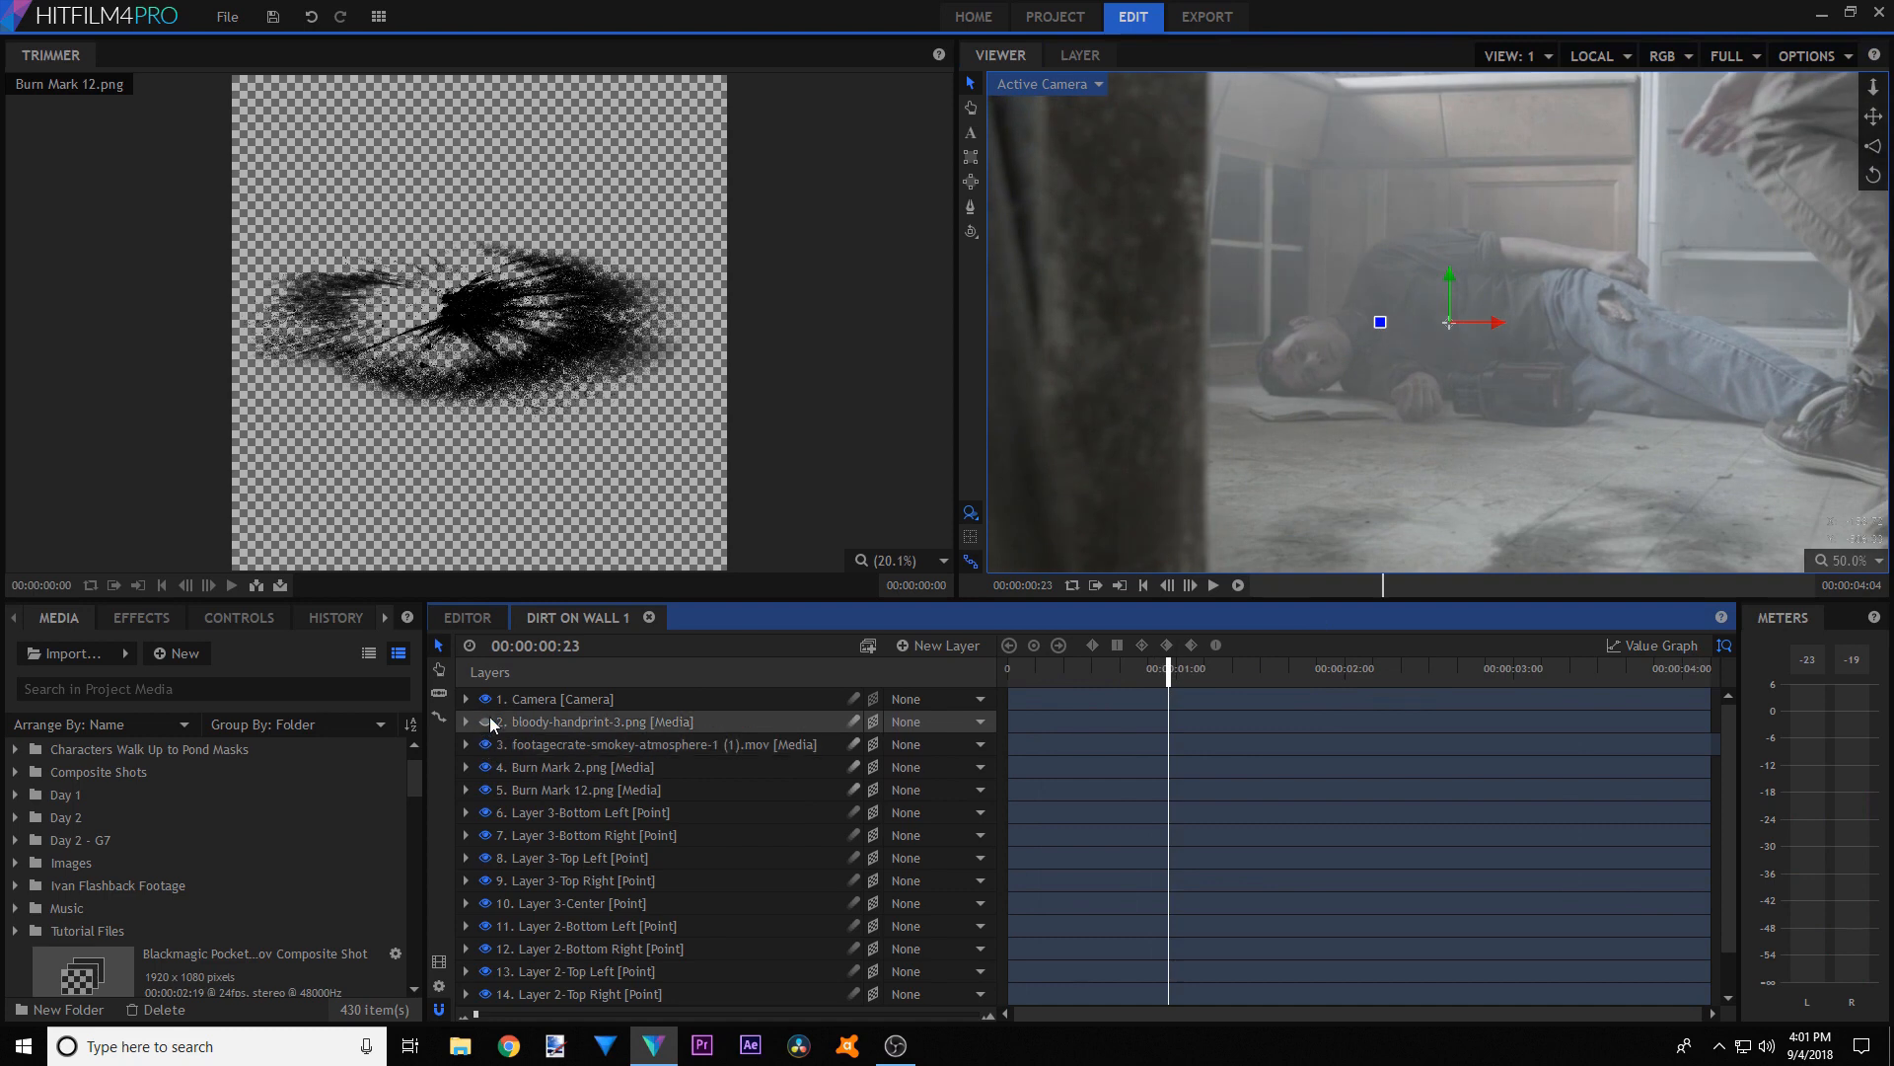
- Show the bloody-handprint-3.png layer and scrub through the composite shot to review the finished effect
left_click(487, 722)
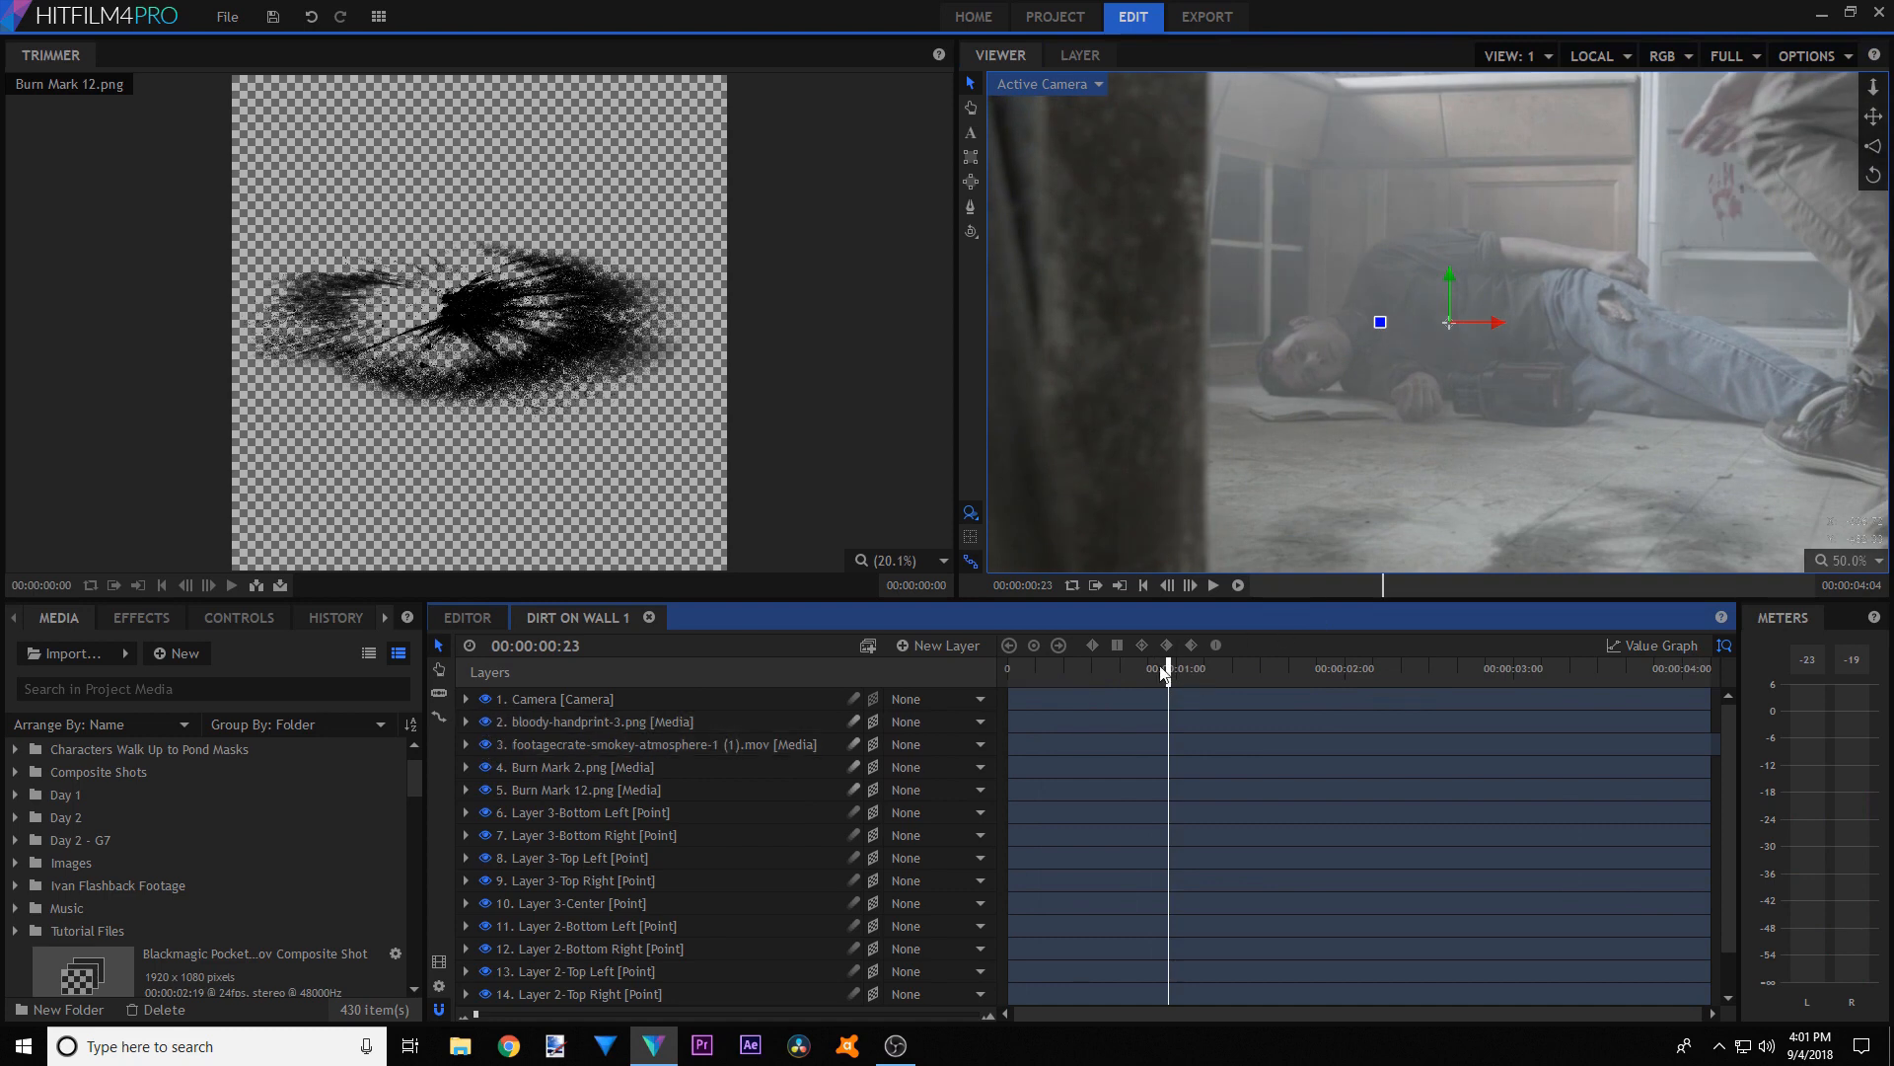
left_click_drag(1165, 674, 1839, 653)
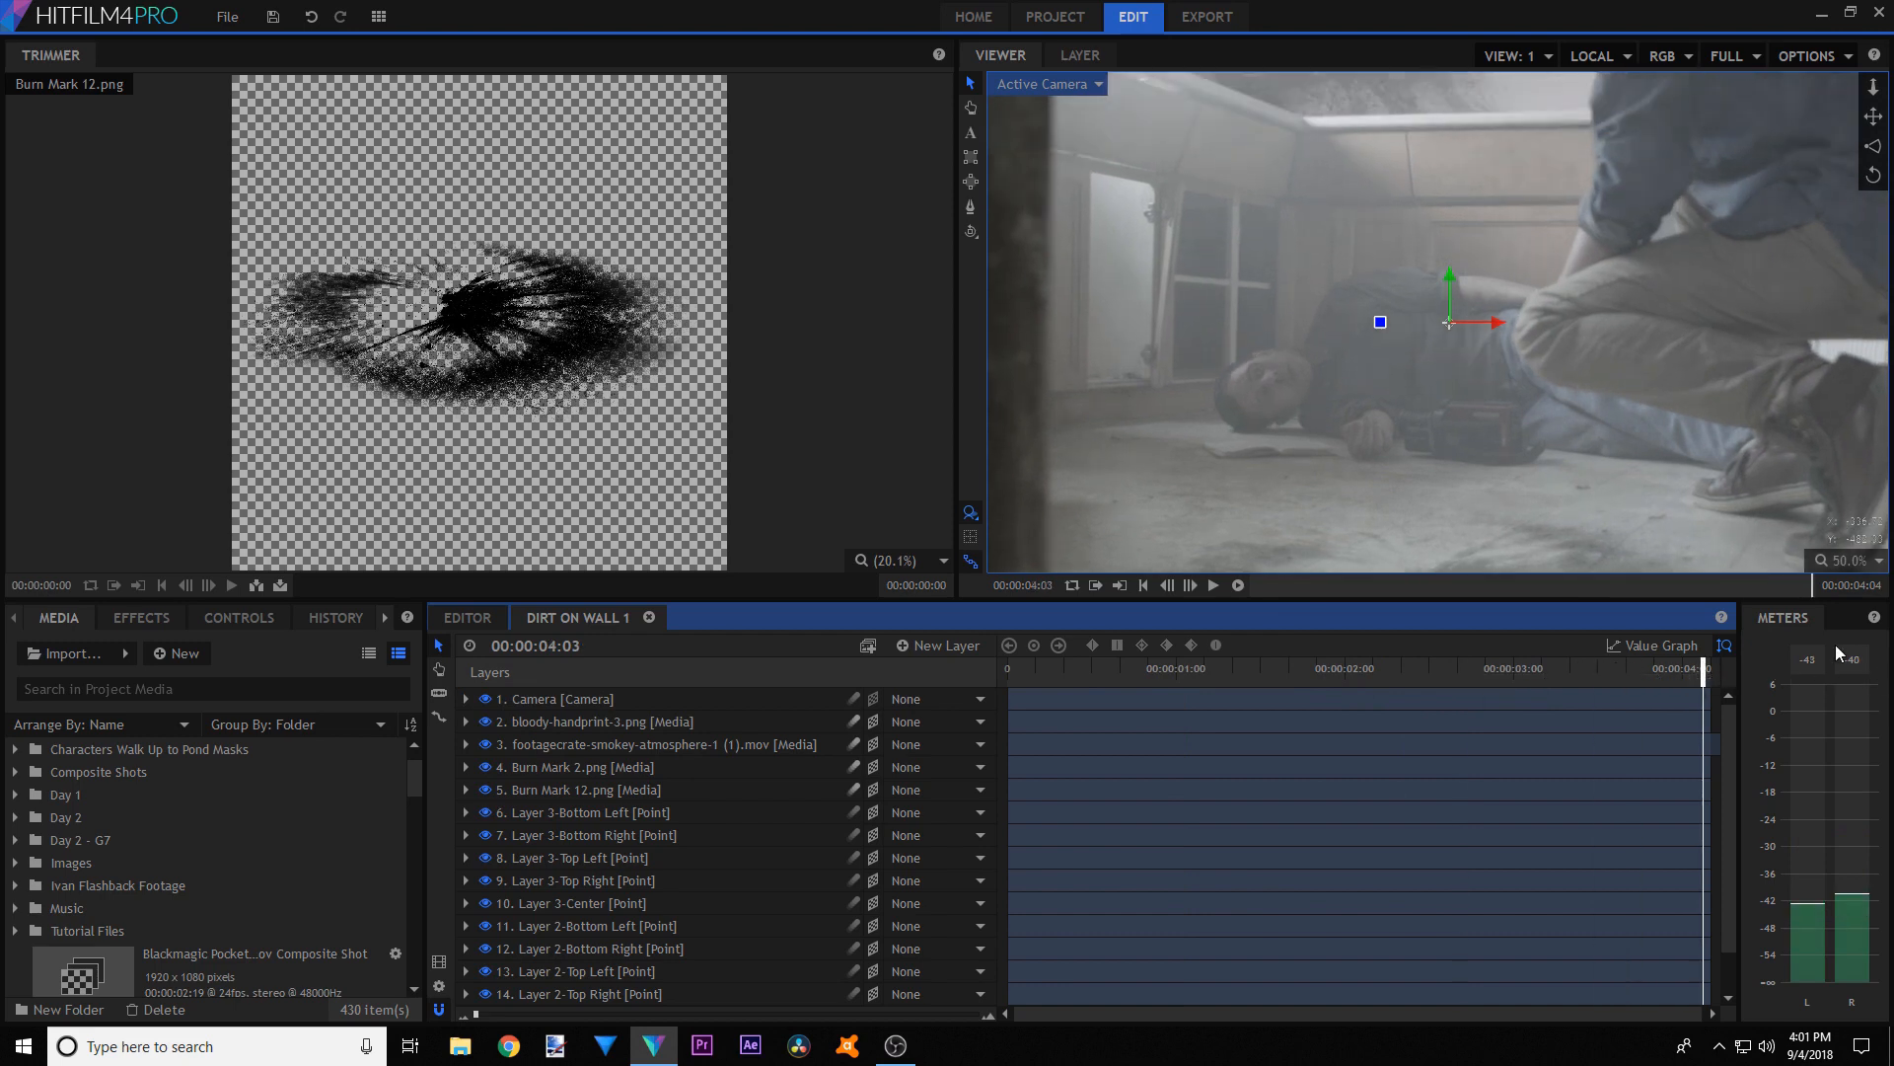
left_click(1120, 676)
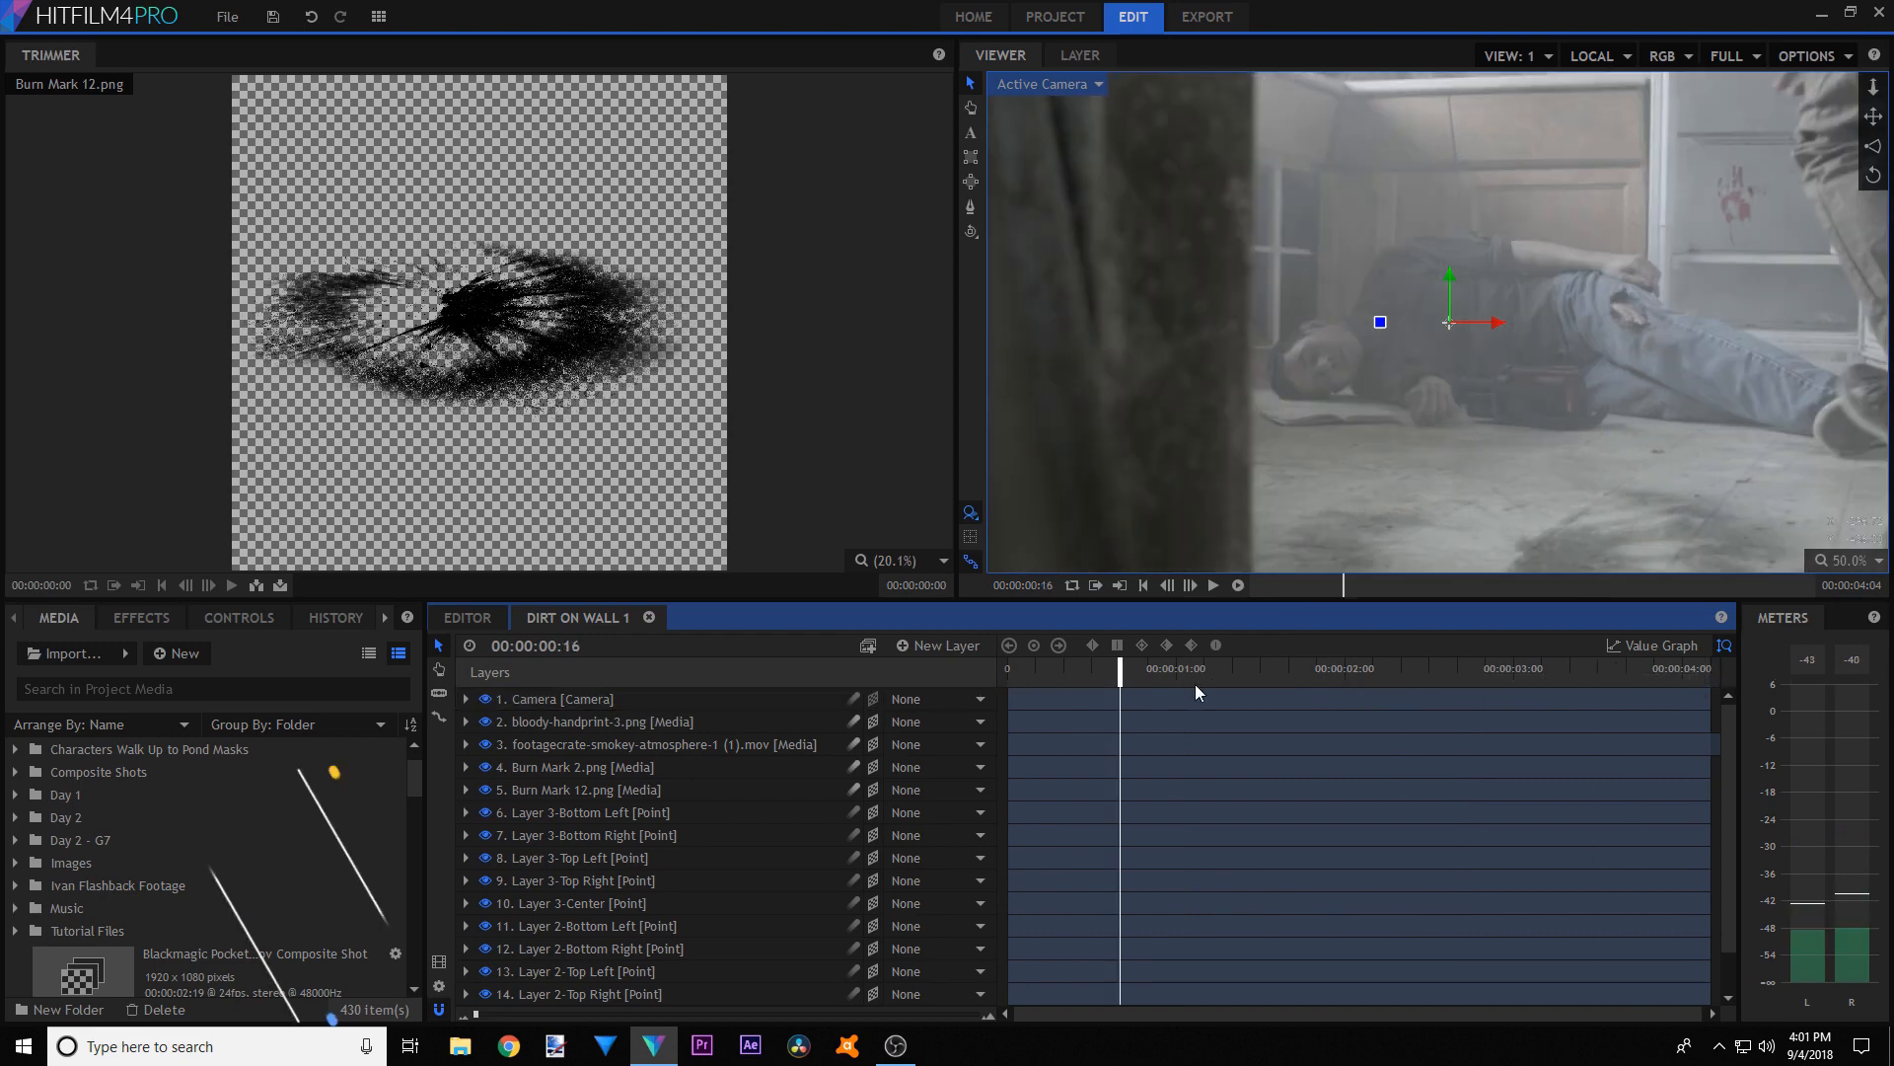
left_click(1253, 674)
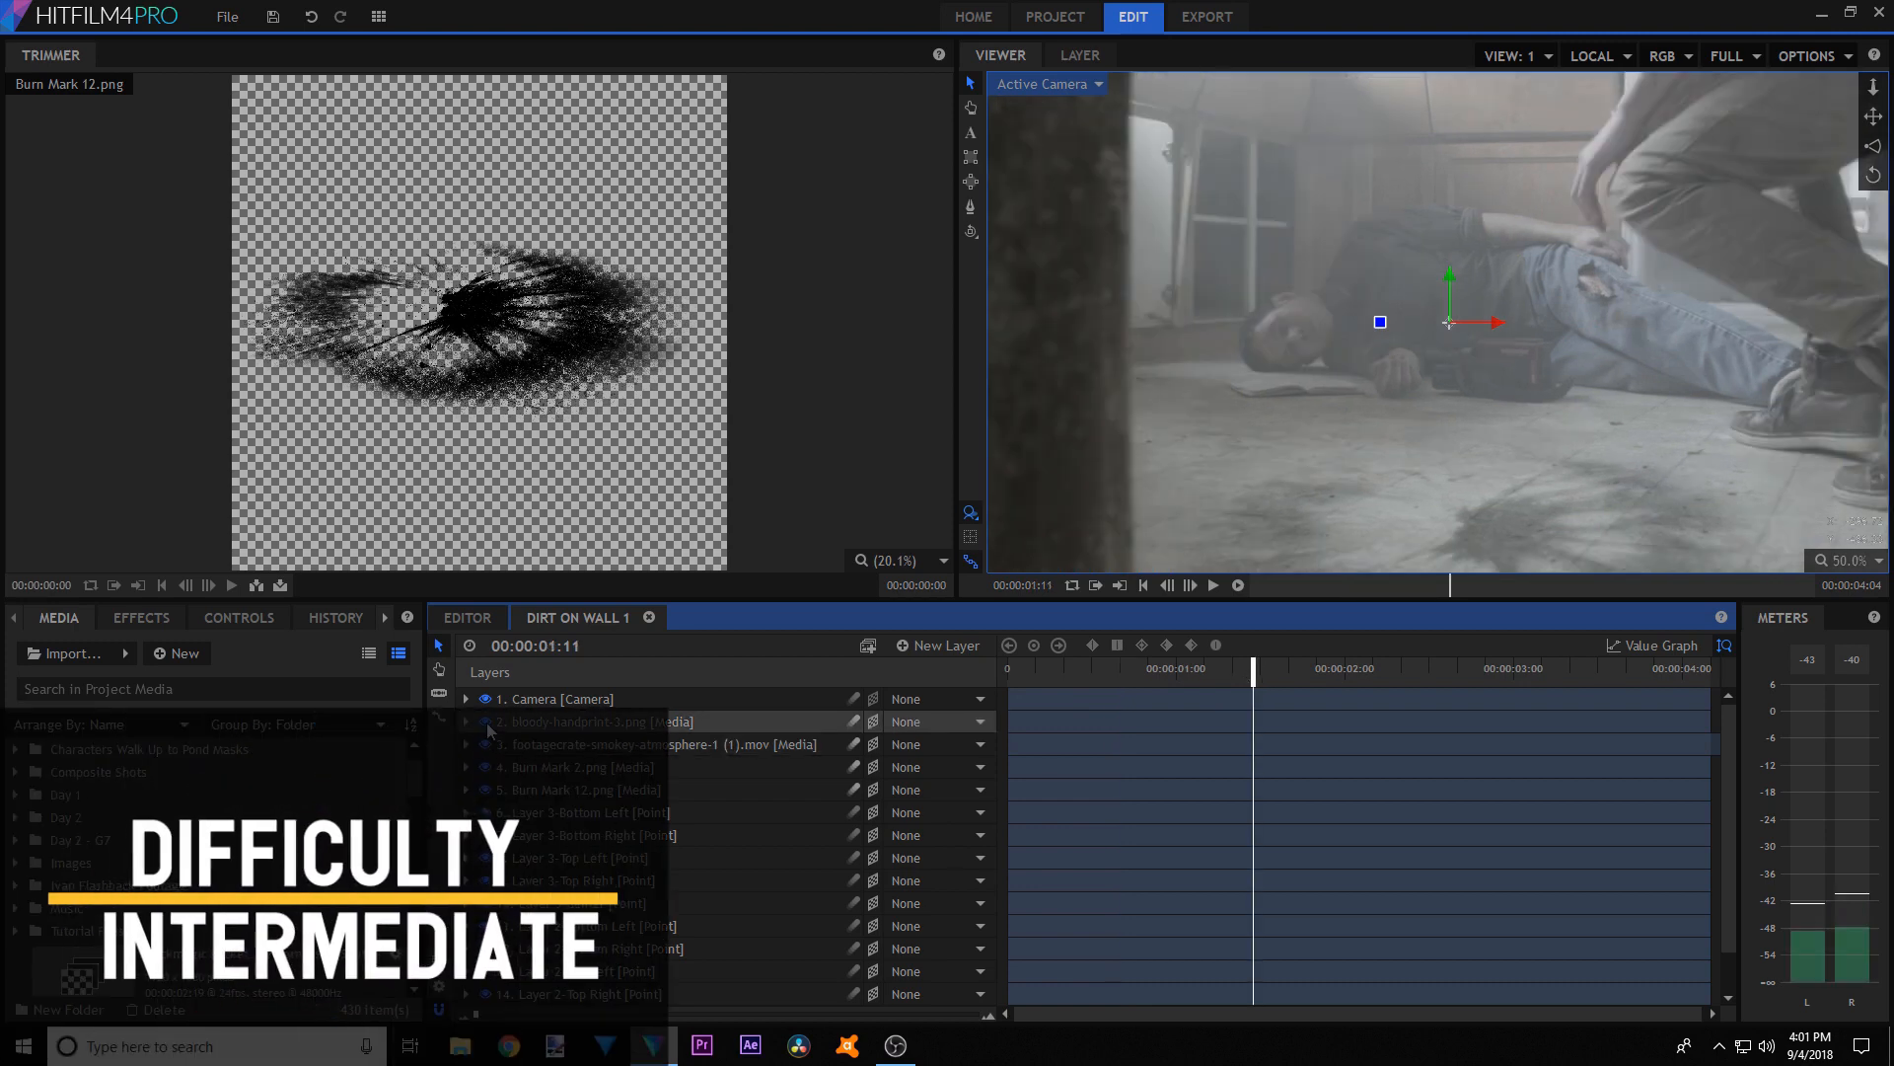
- Hide the bloody handprint, smokey atmosphere, Burn Mark 2 and Burn Mark 12 layers, and scrub through the clean footage
left_click(486, 721)
left_click(485, 743)
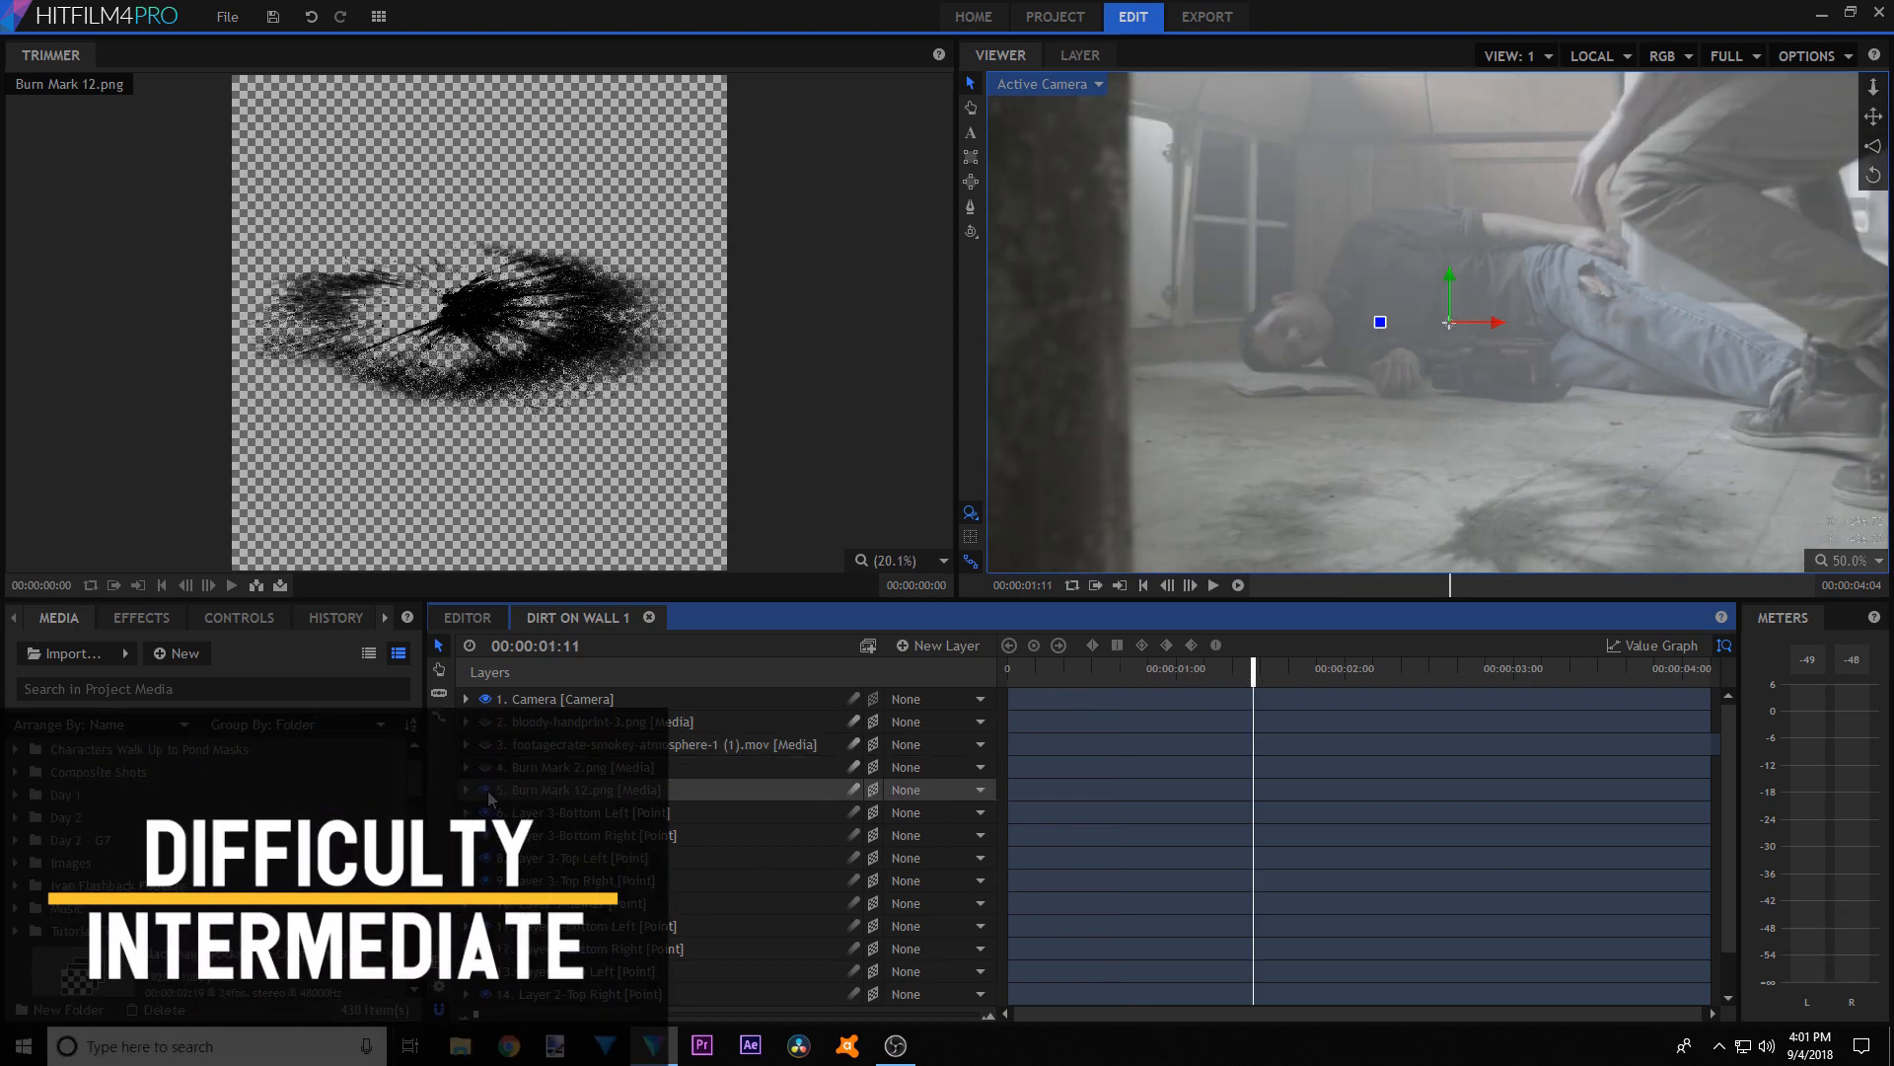
left_click(486, 790)
scroll(509, 774, "down", 1)
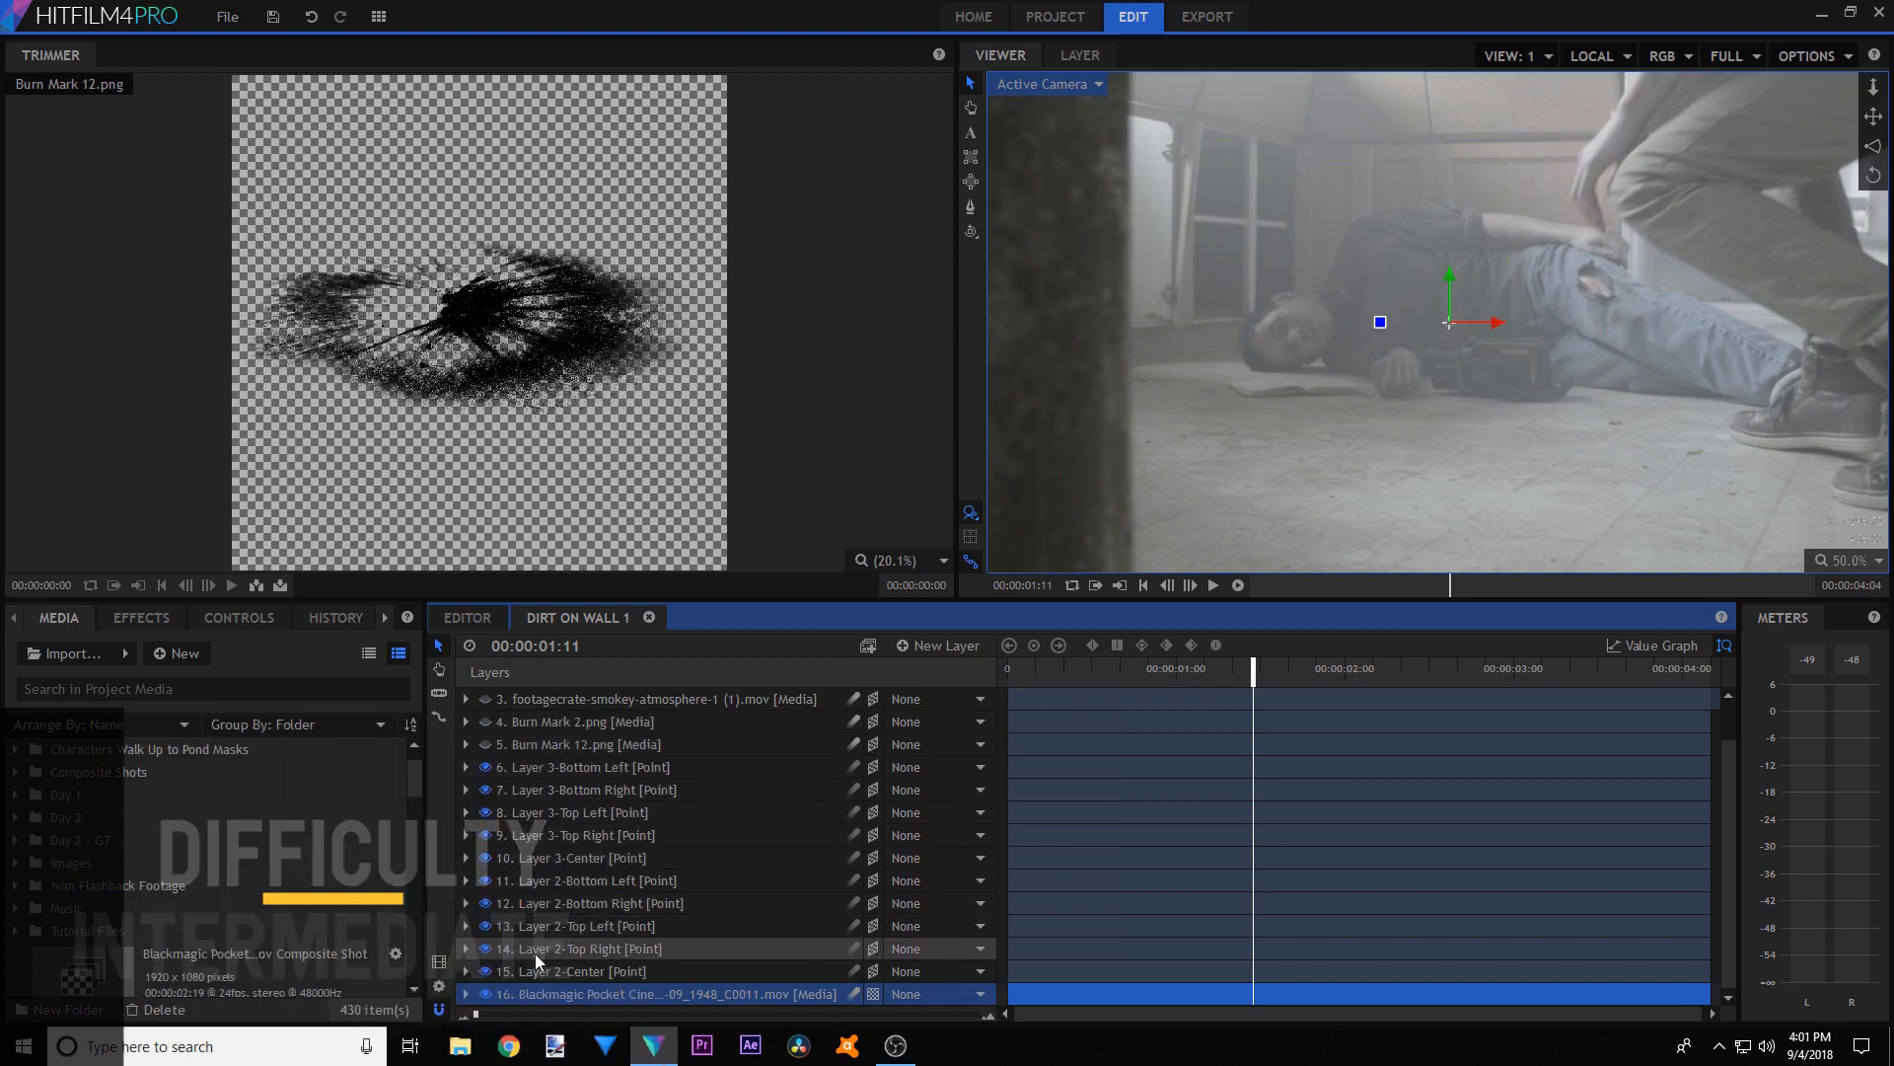
scroll(582, 829, "up", 1)
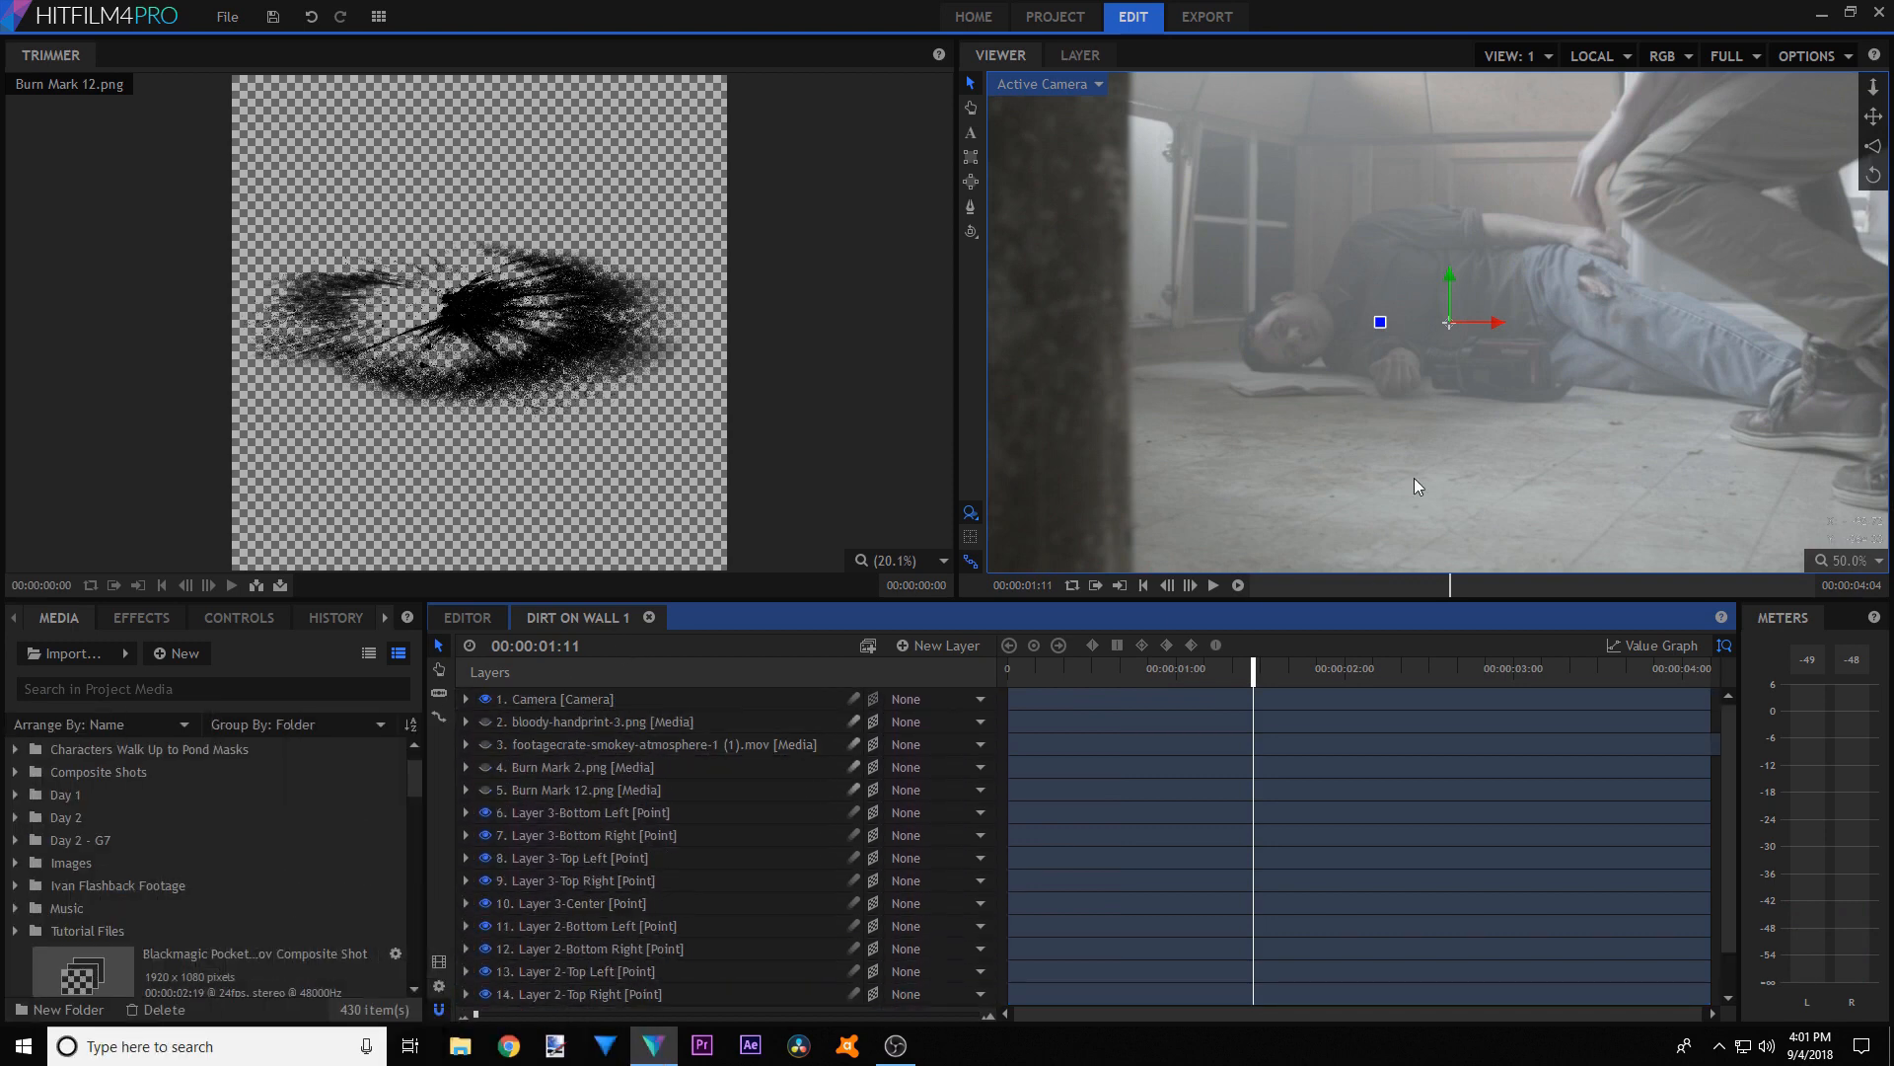
left_click_drag(1632, 665, 1689, 661)
left_click_drag(1296, 678, 1078, 705)
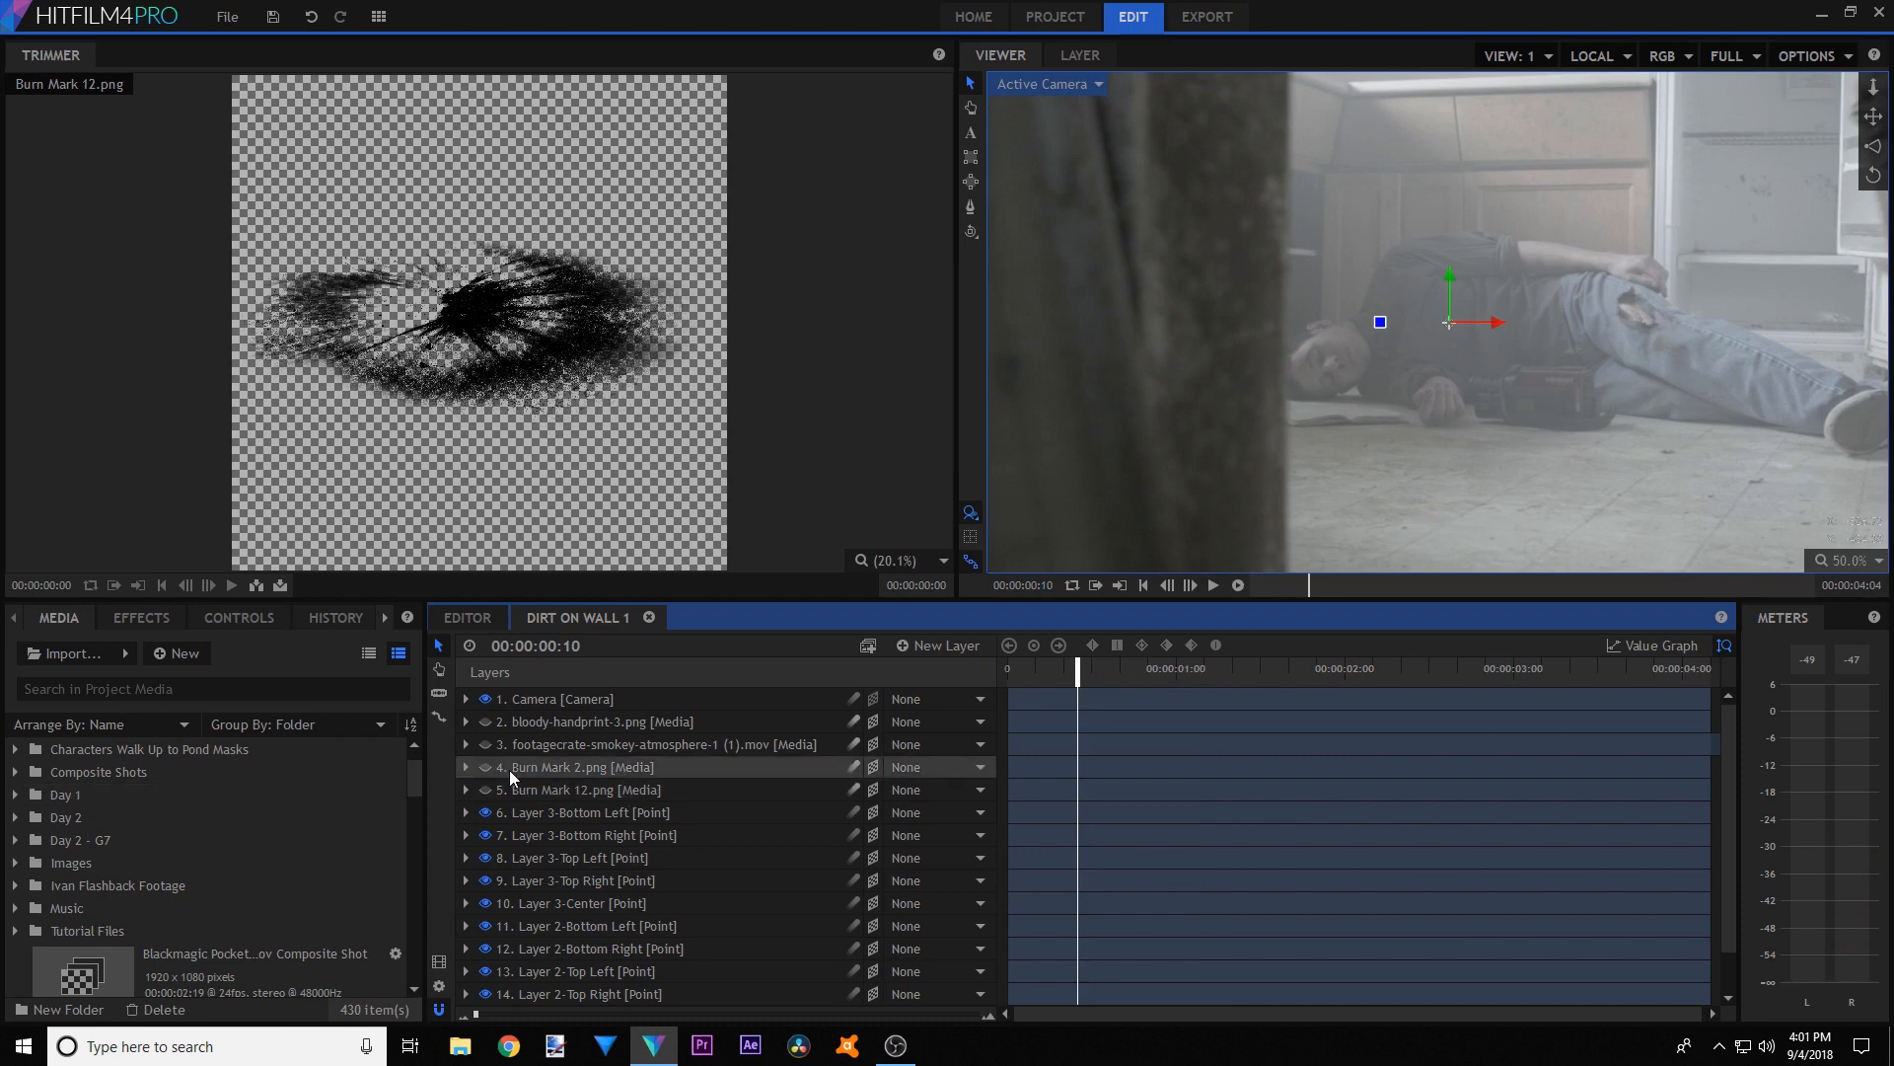
- Start a mocha HitFilm solve for the footage and switch to mocha HitFilm
left_click(178, 653)
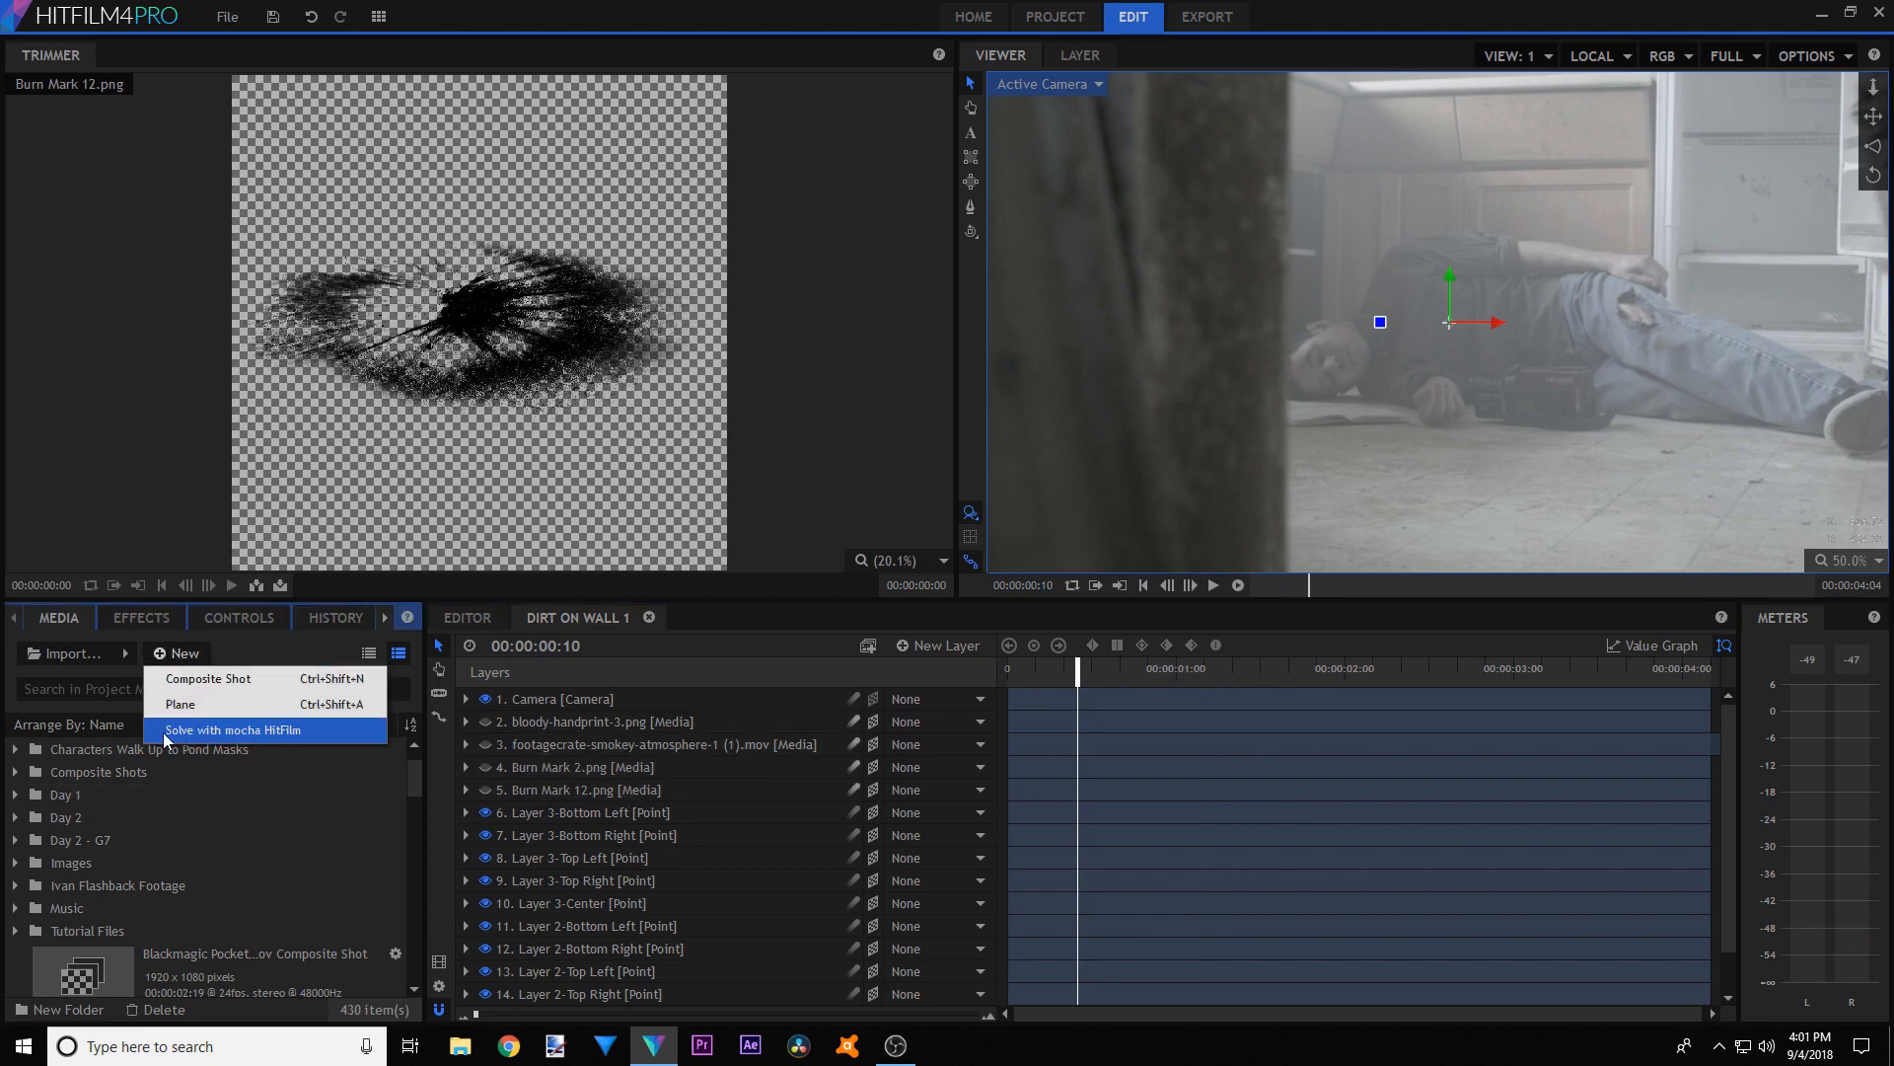
left_click(234, 732)
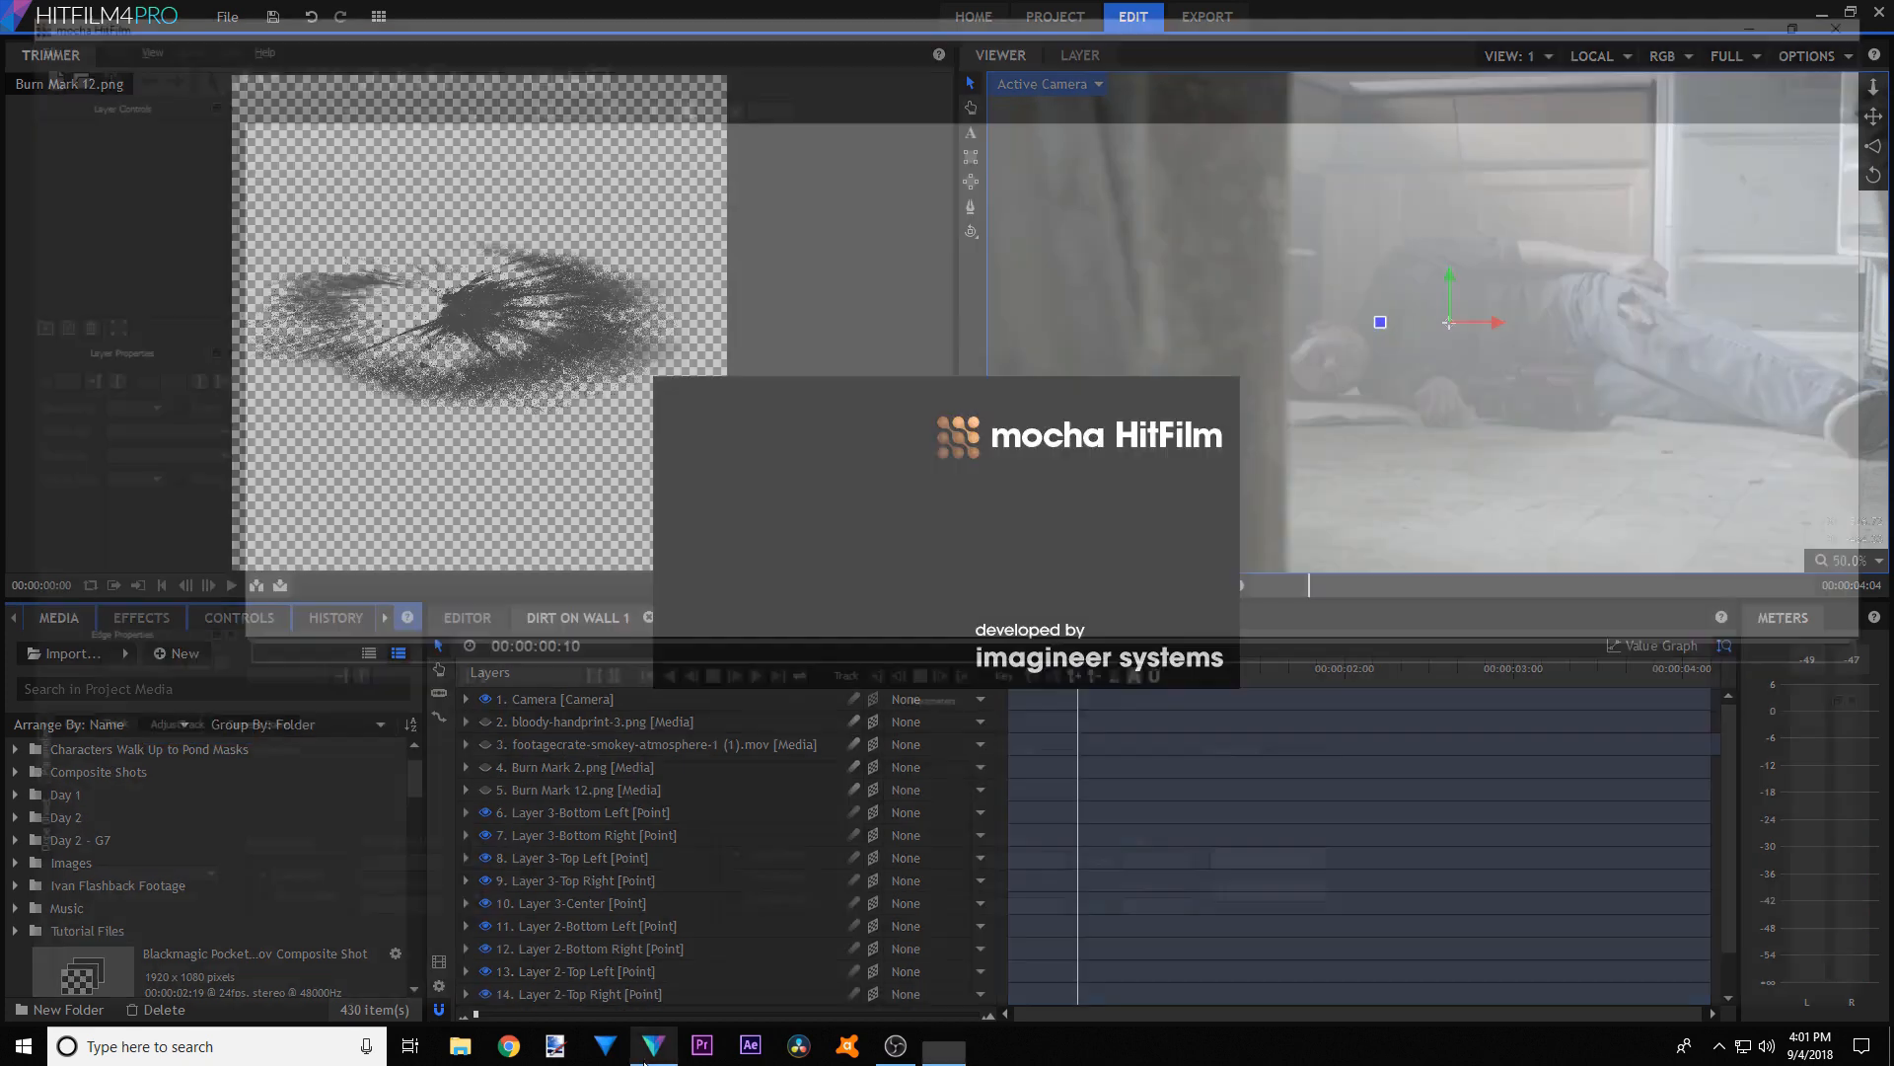
mouse_move(644, 1062)
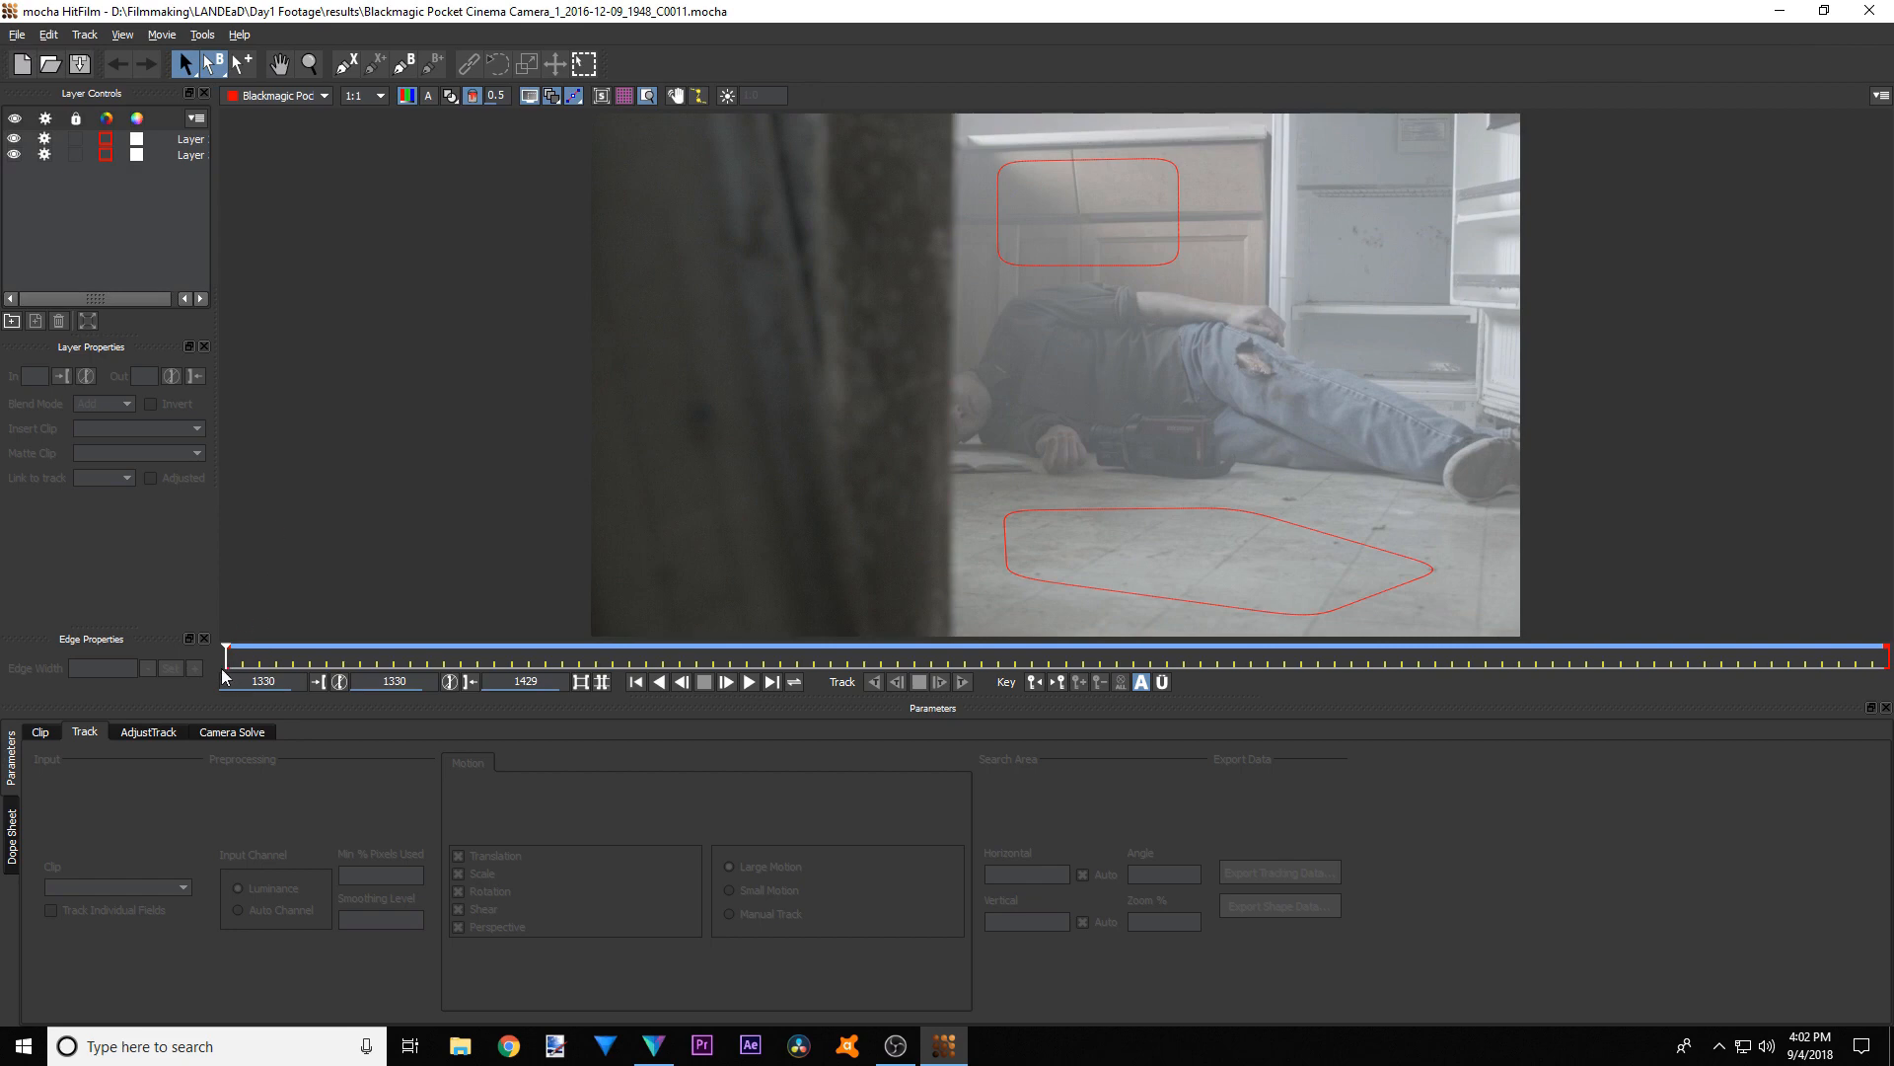
- Select Layer 2 and scrub the clip to examine how its floor shape follows the footage
left_click_drag(233, 659, 558, 665)
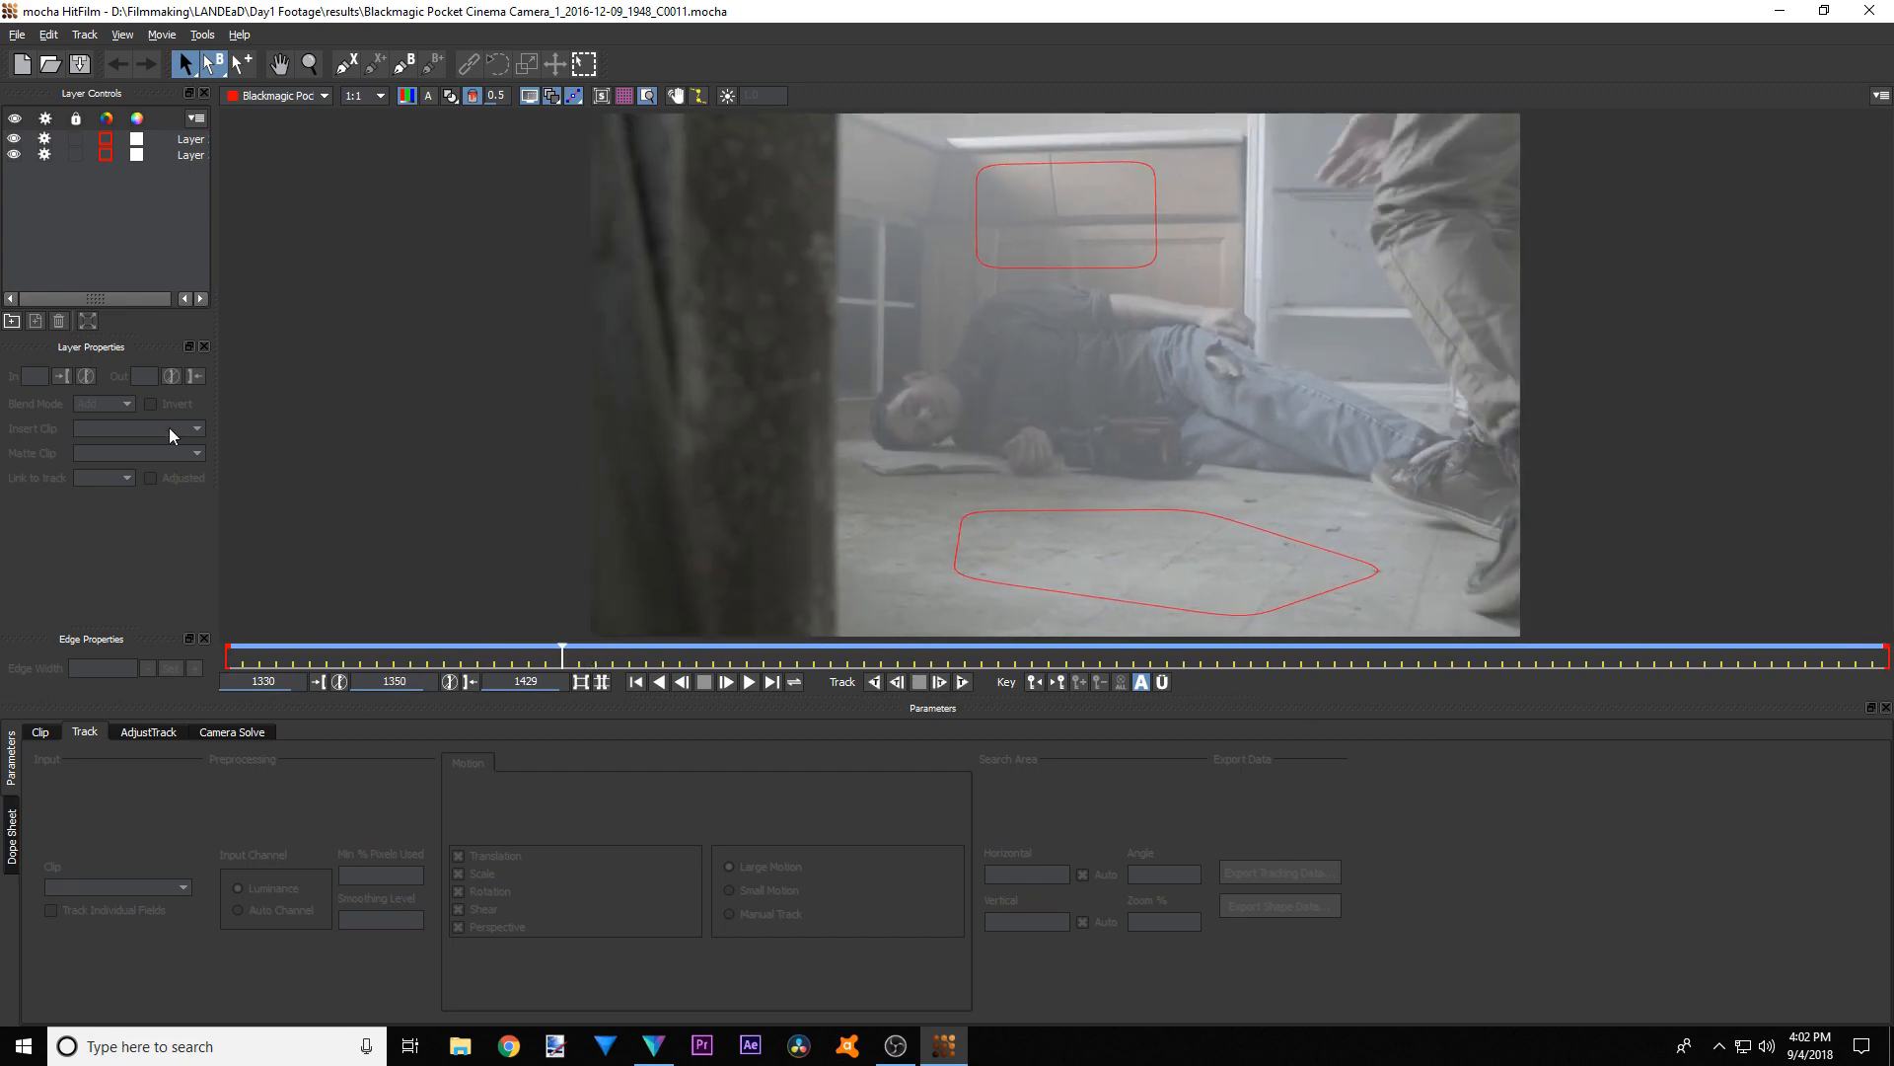
left_click(189, 139)
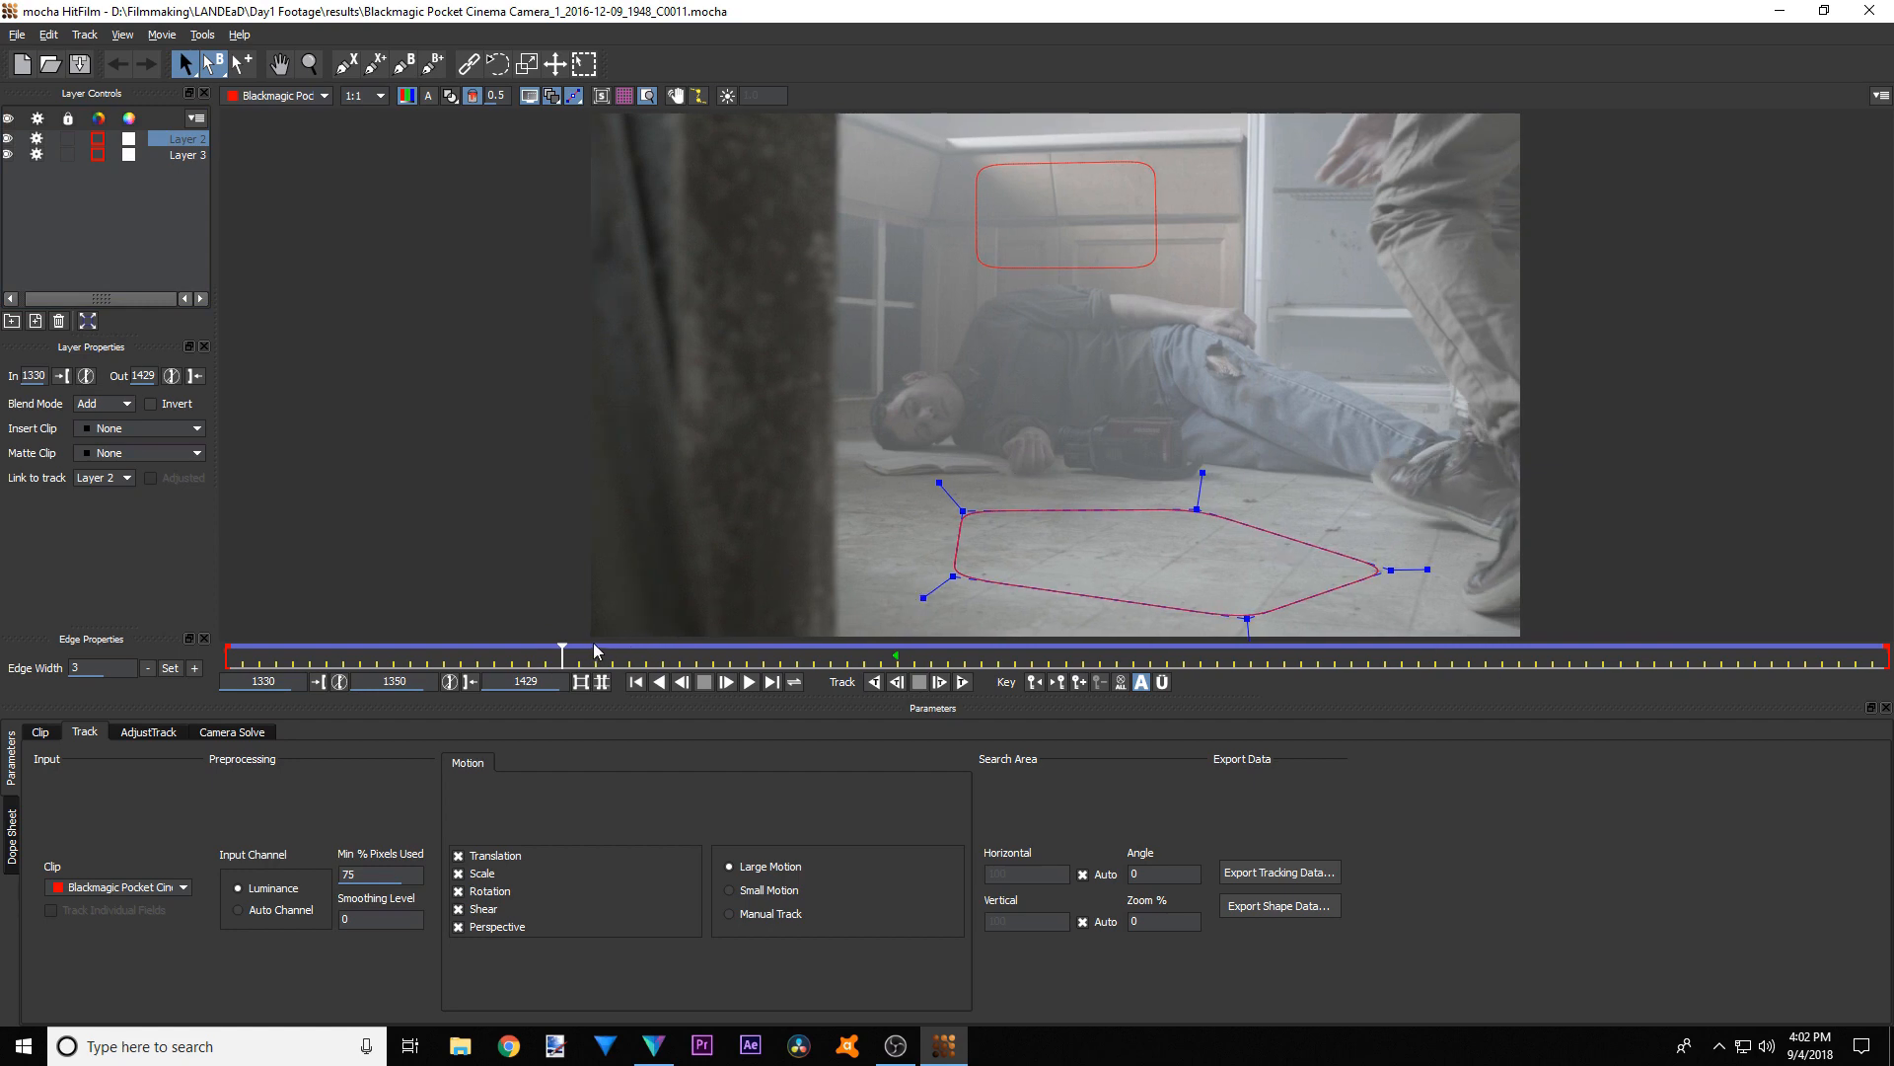
left_click_drag(559, 652, 1582, 688)
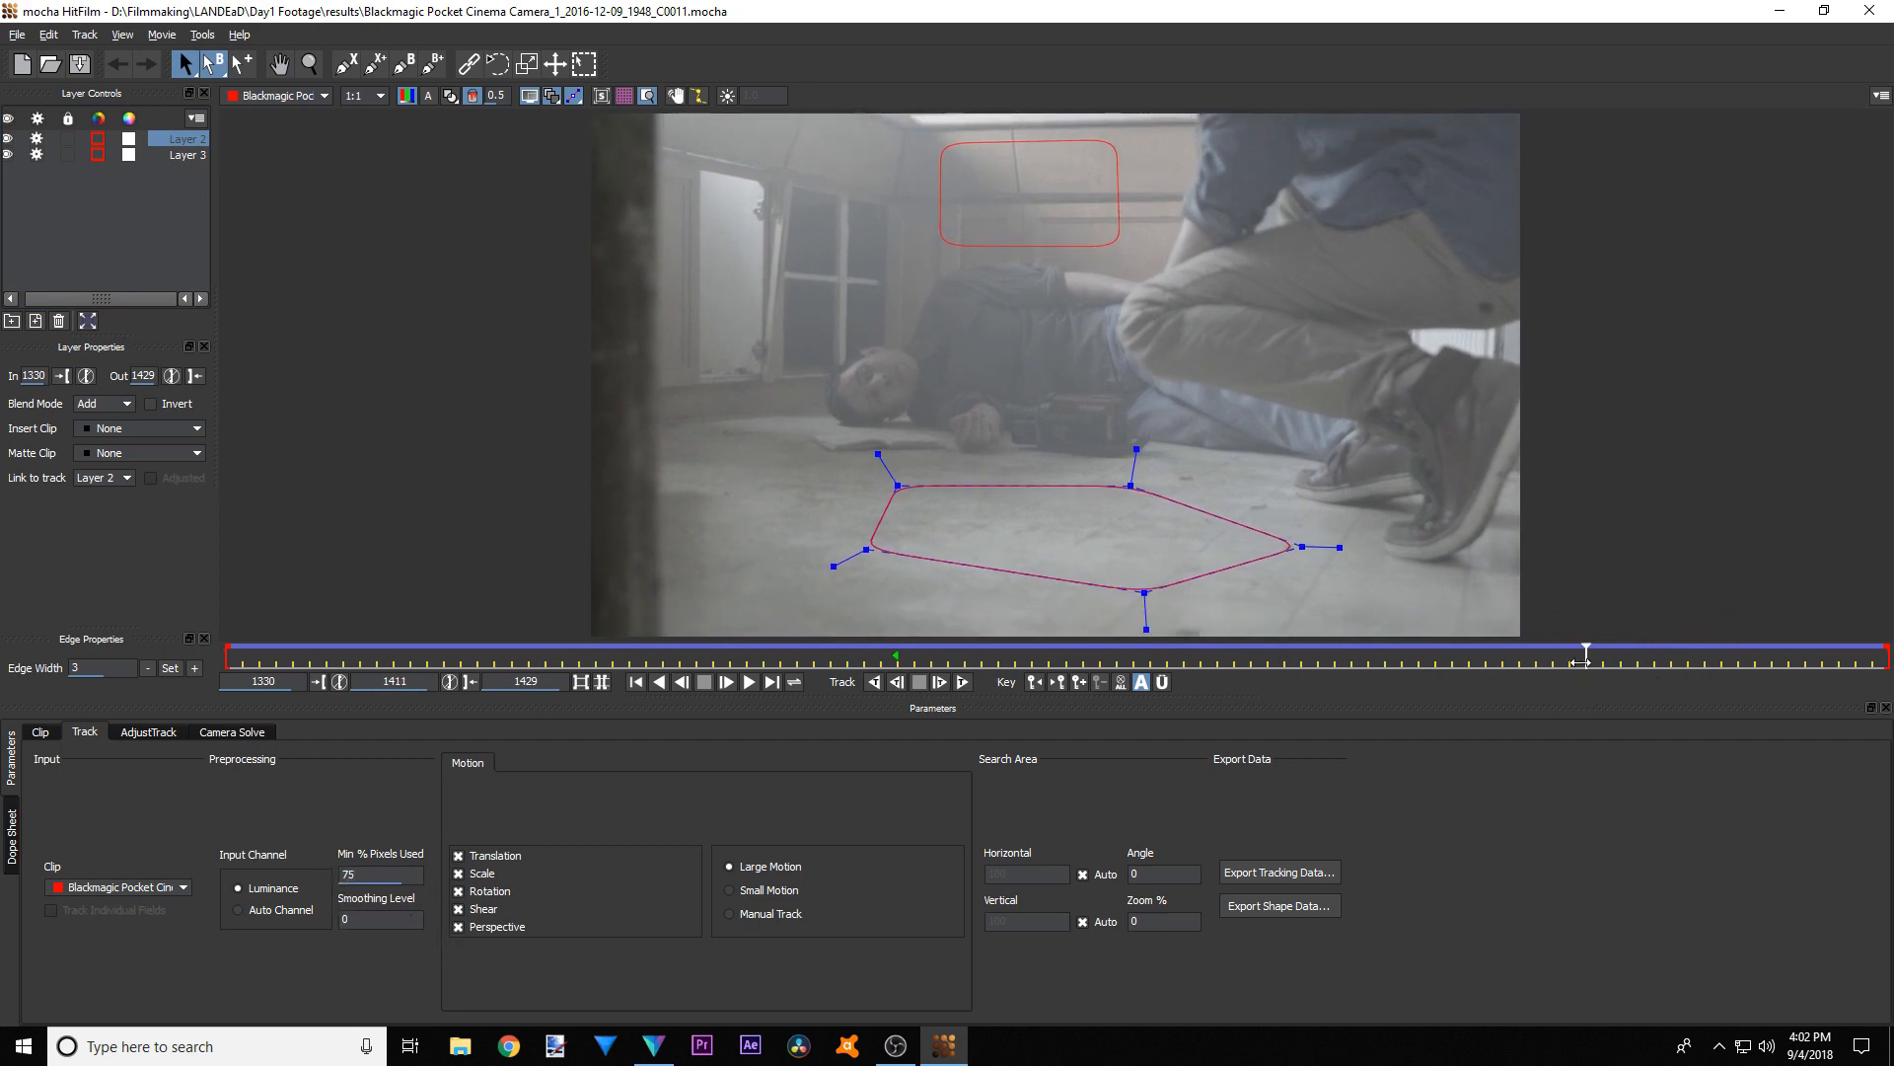
left_click_drag(1586, 672, 524, 719)
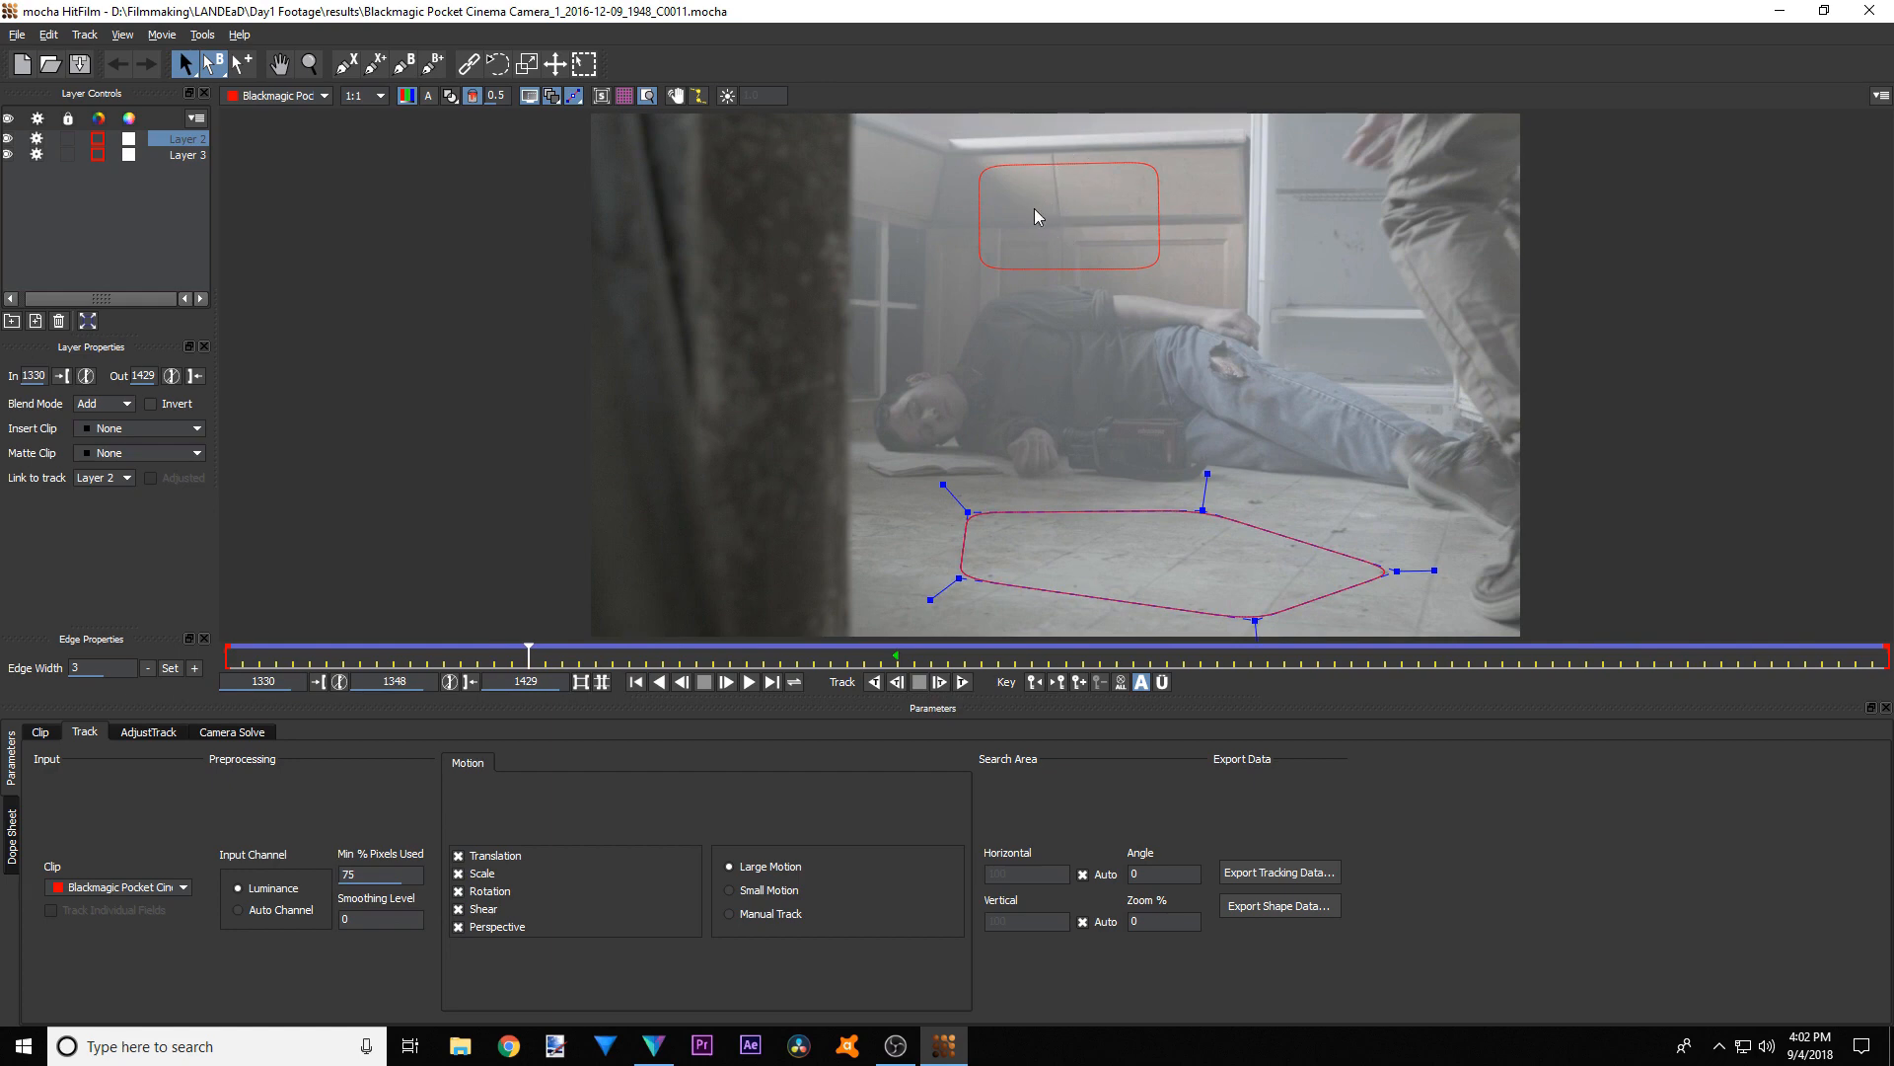
- Select Layer 3, then scrub and play the clip to examine how its wall shape follows the footage
left_click(186, 156)
left_click_drag(534, 648, 965, 617)
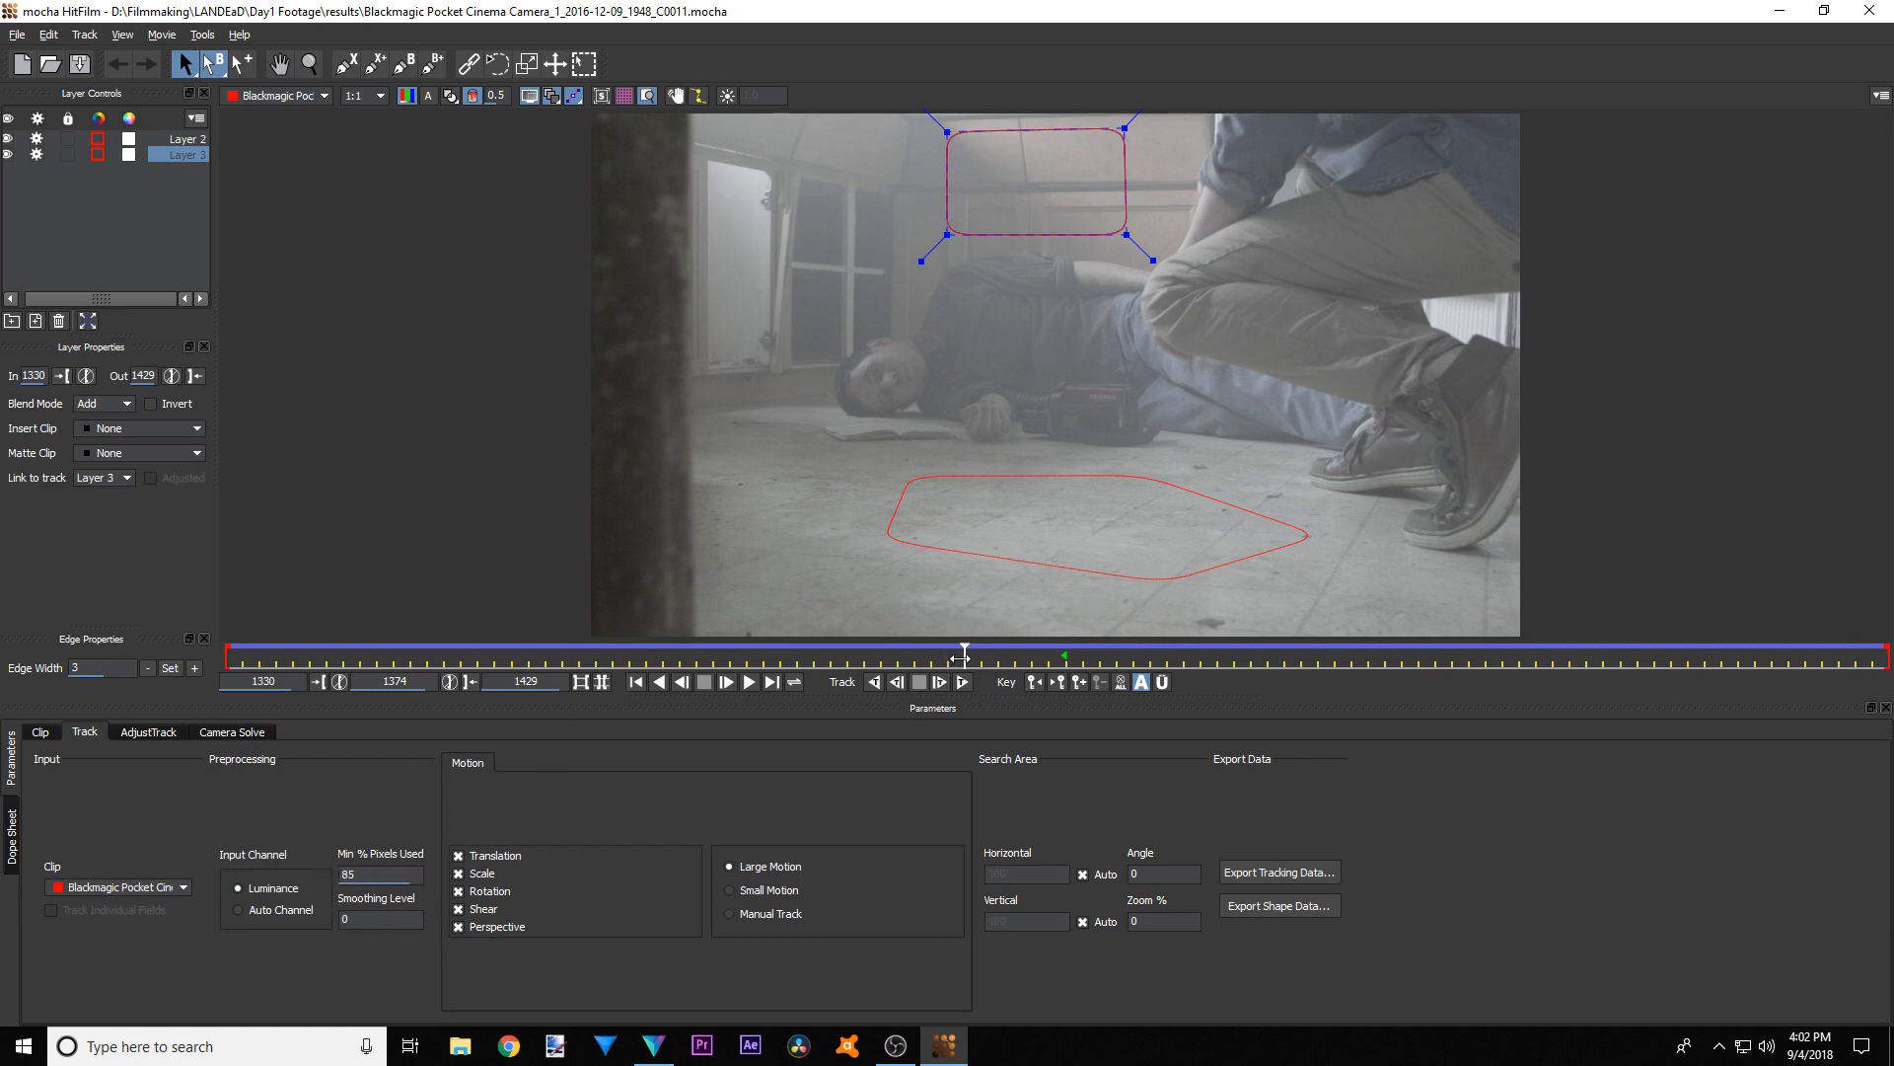
left_click_drag(964, 657, 414, 597)
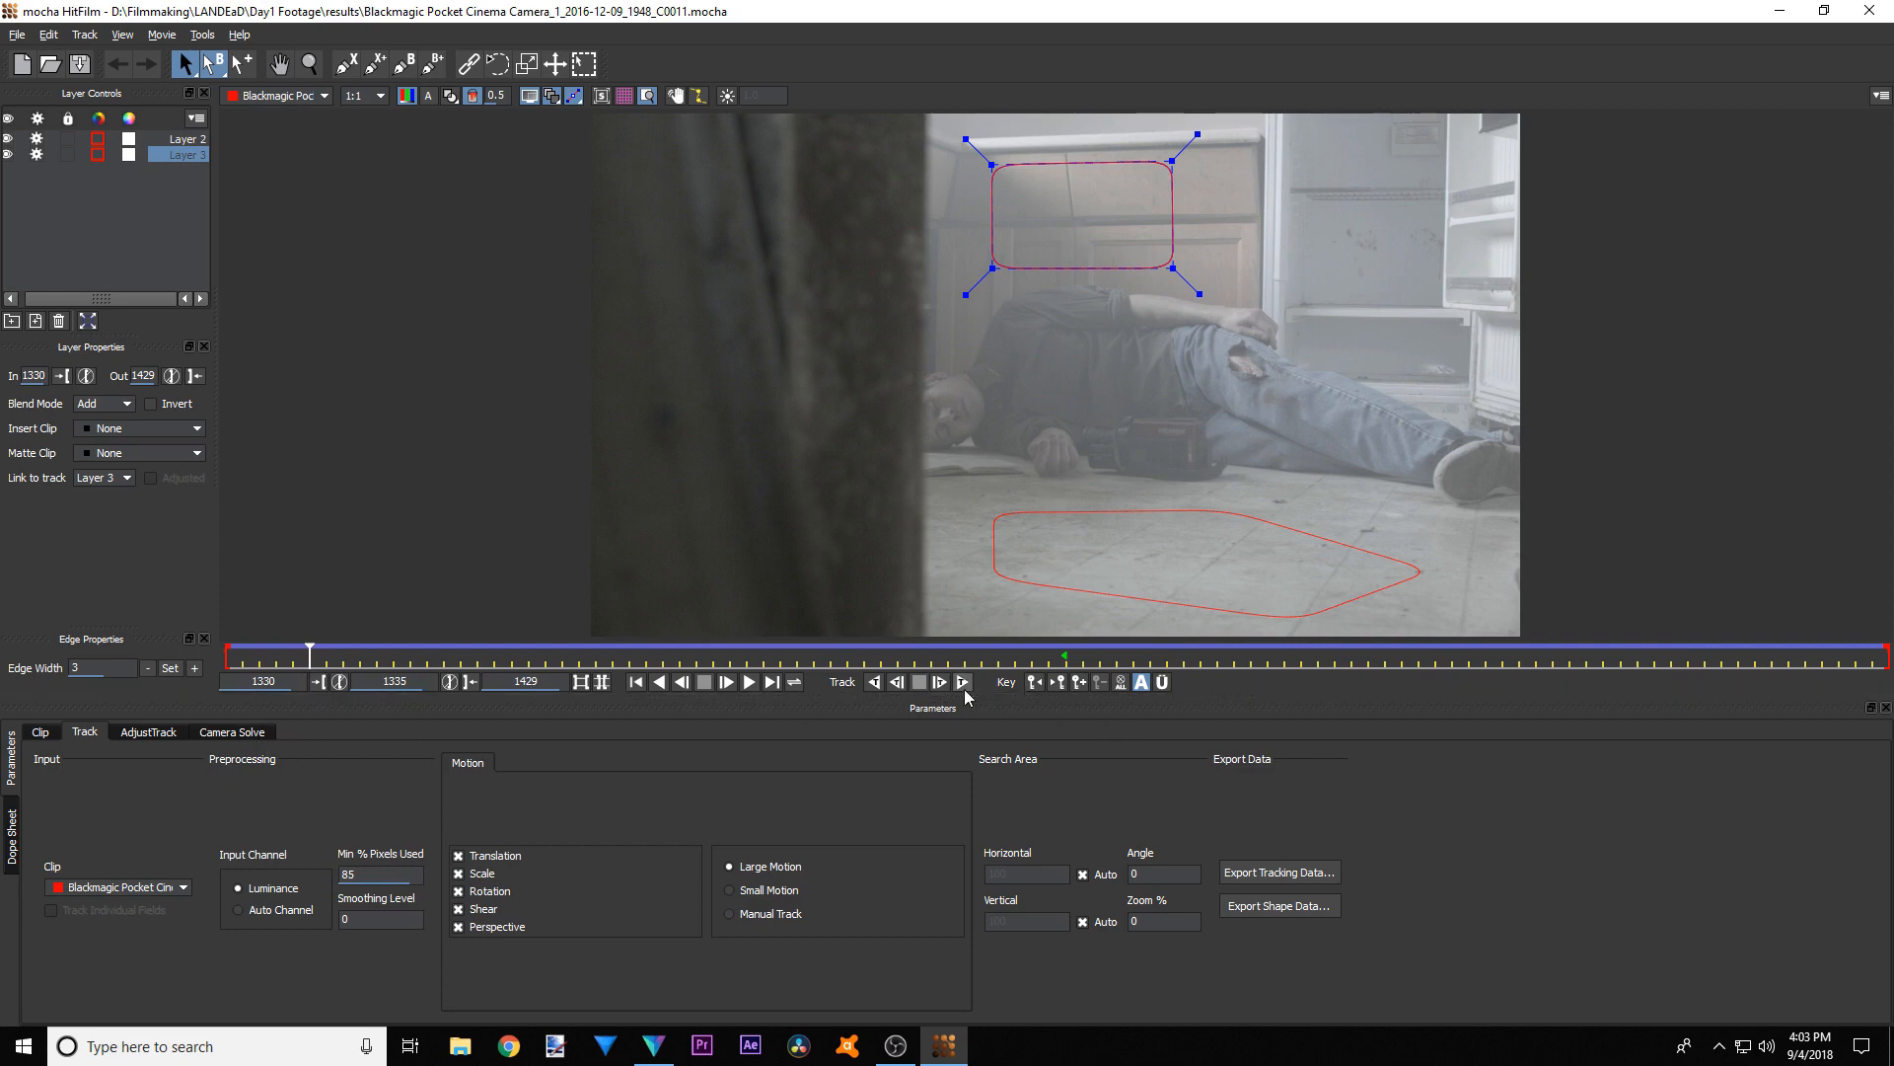
left_click(752, 680)
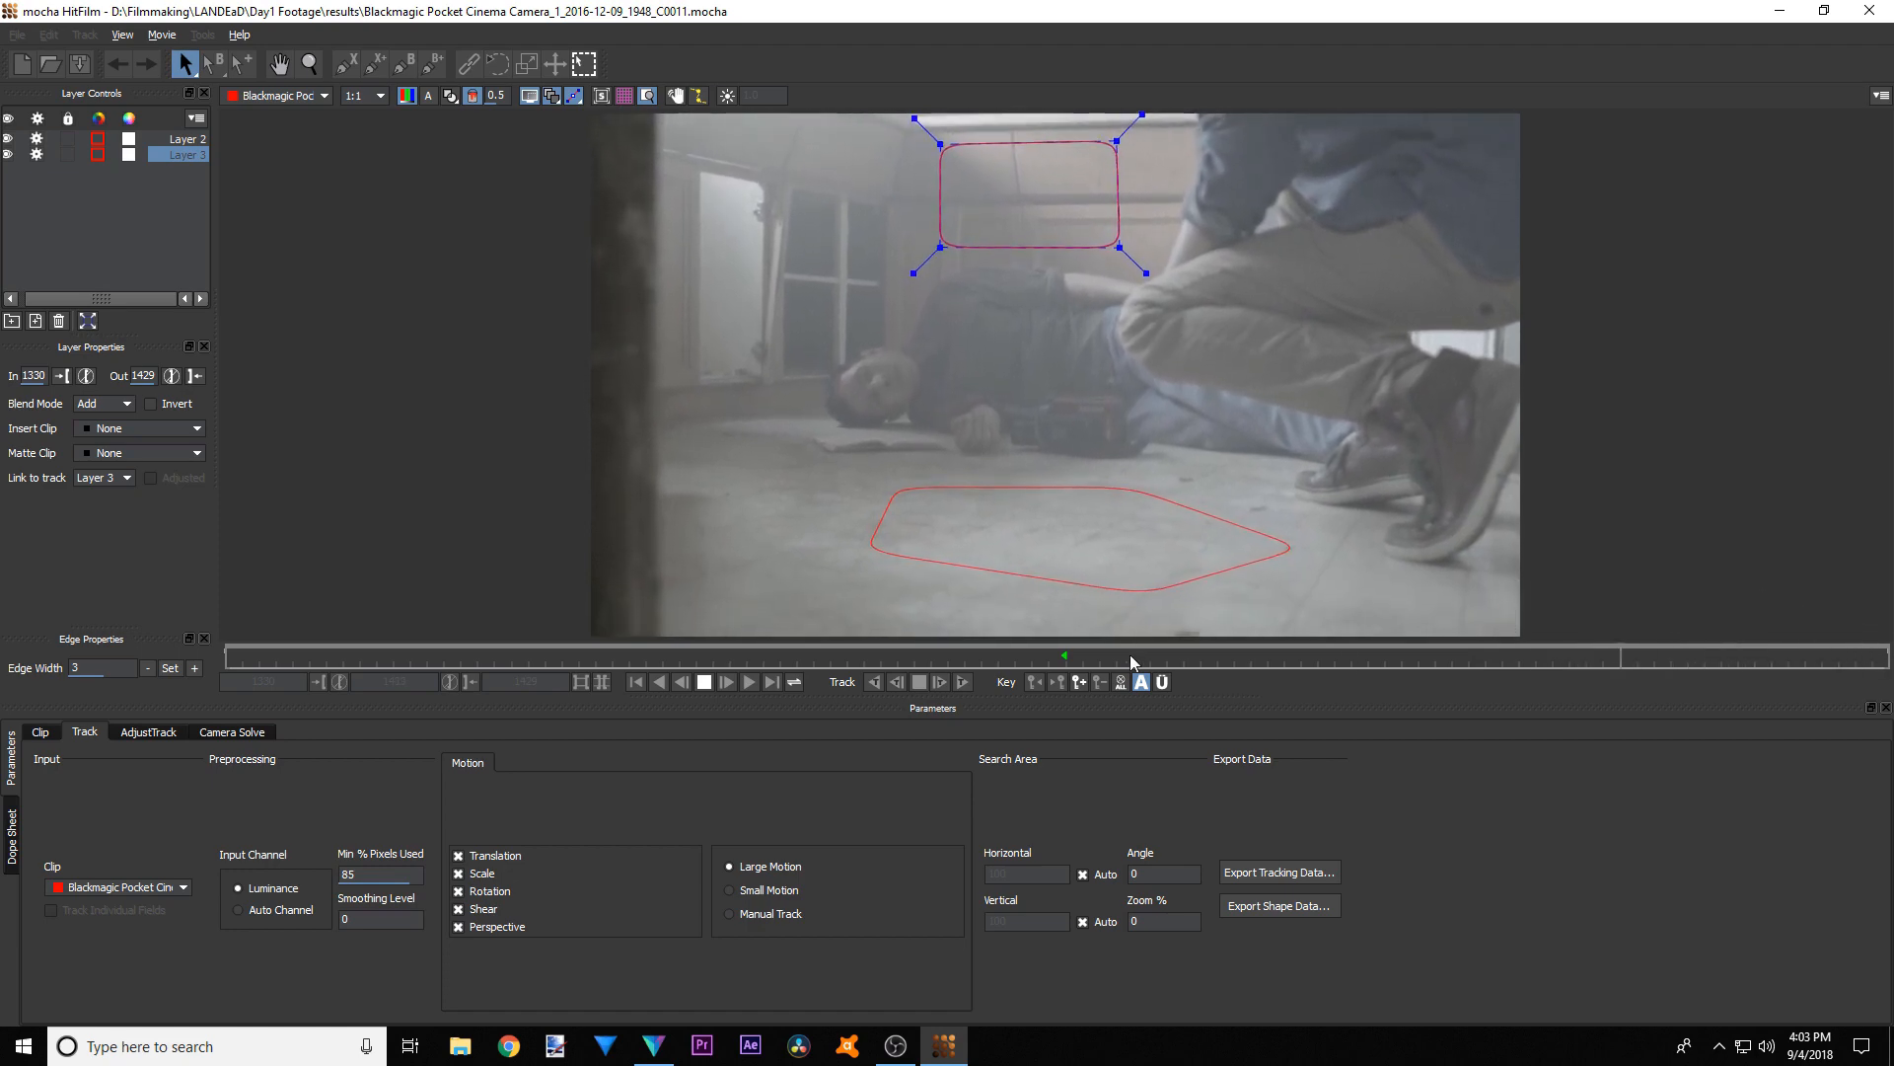
left_click(705, 682)
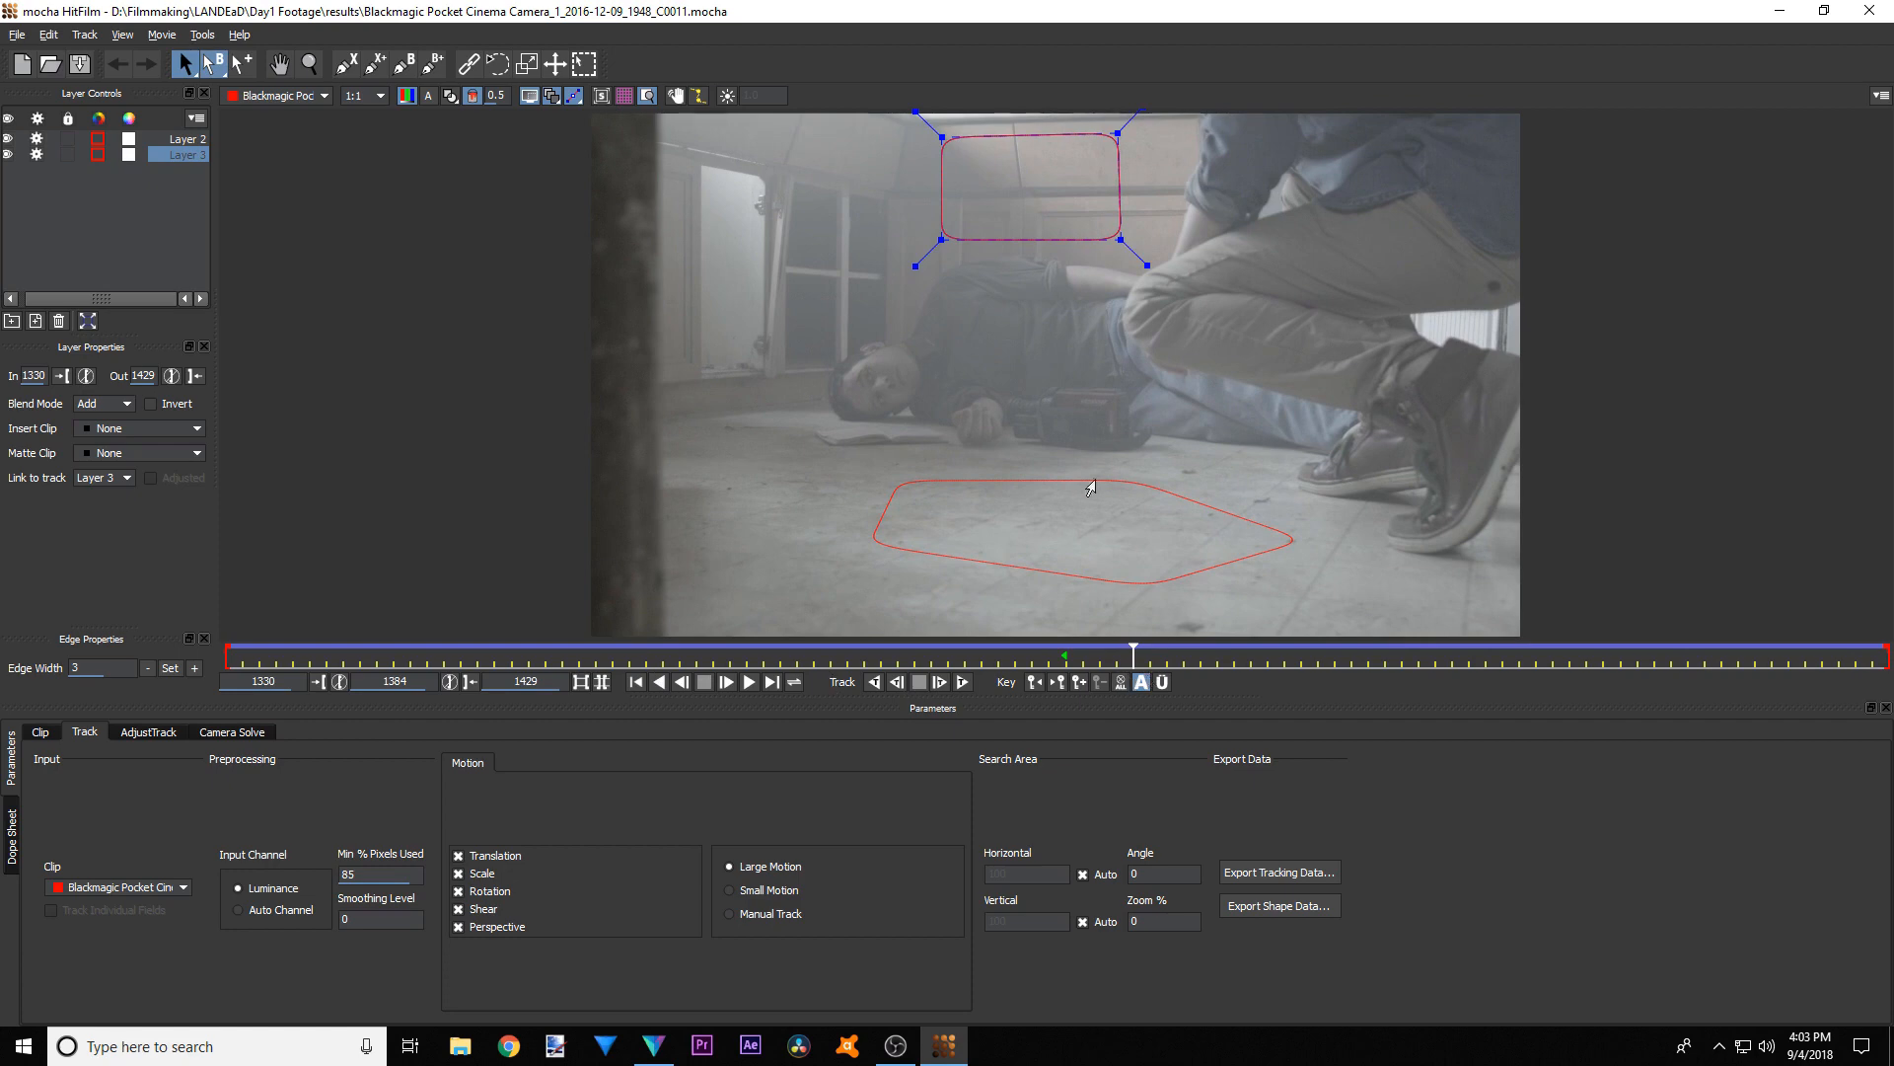
- Solve the 3D camera motion from Layer 2 and Layer 3 together with the camera set to Auto
left_click(191, 141)
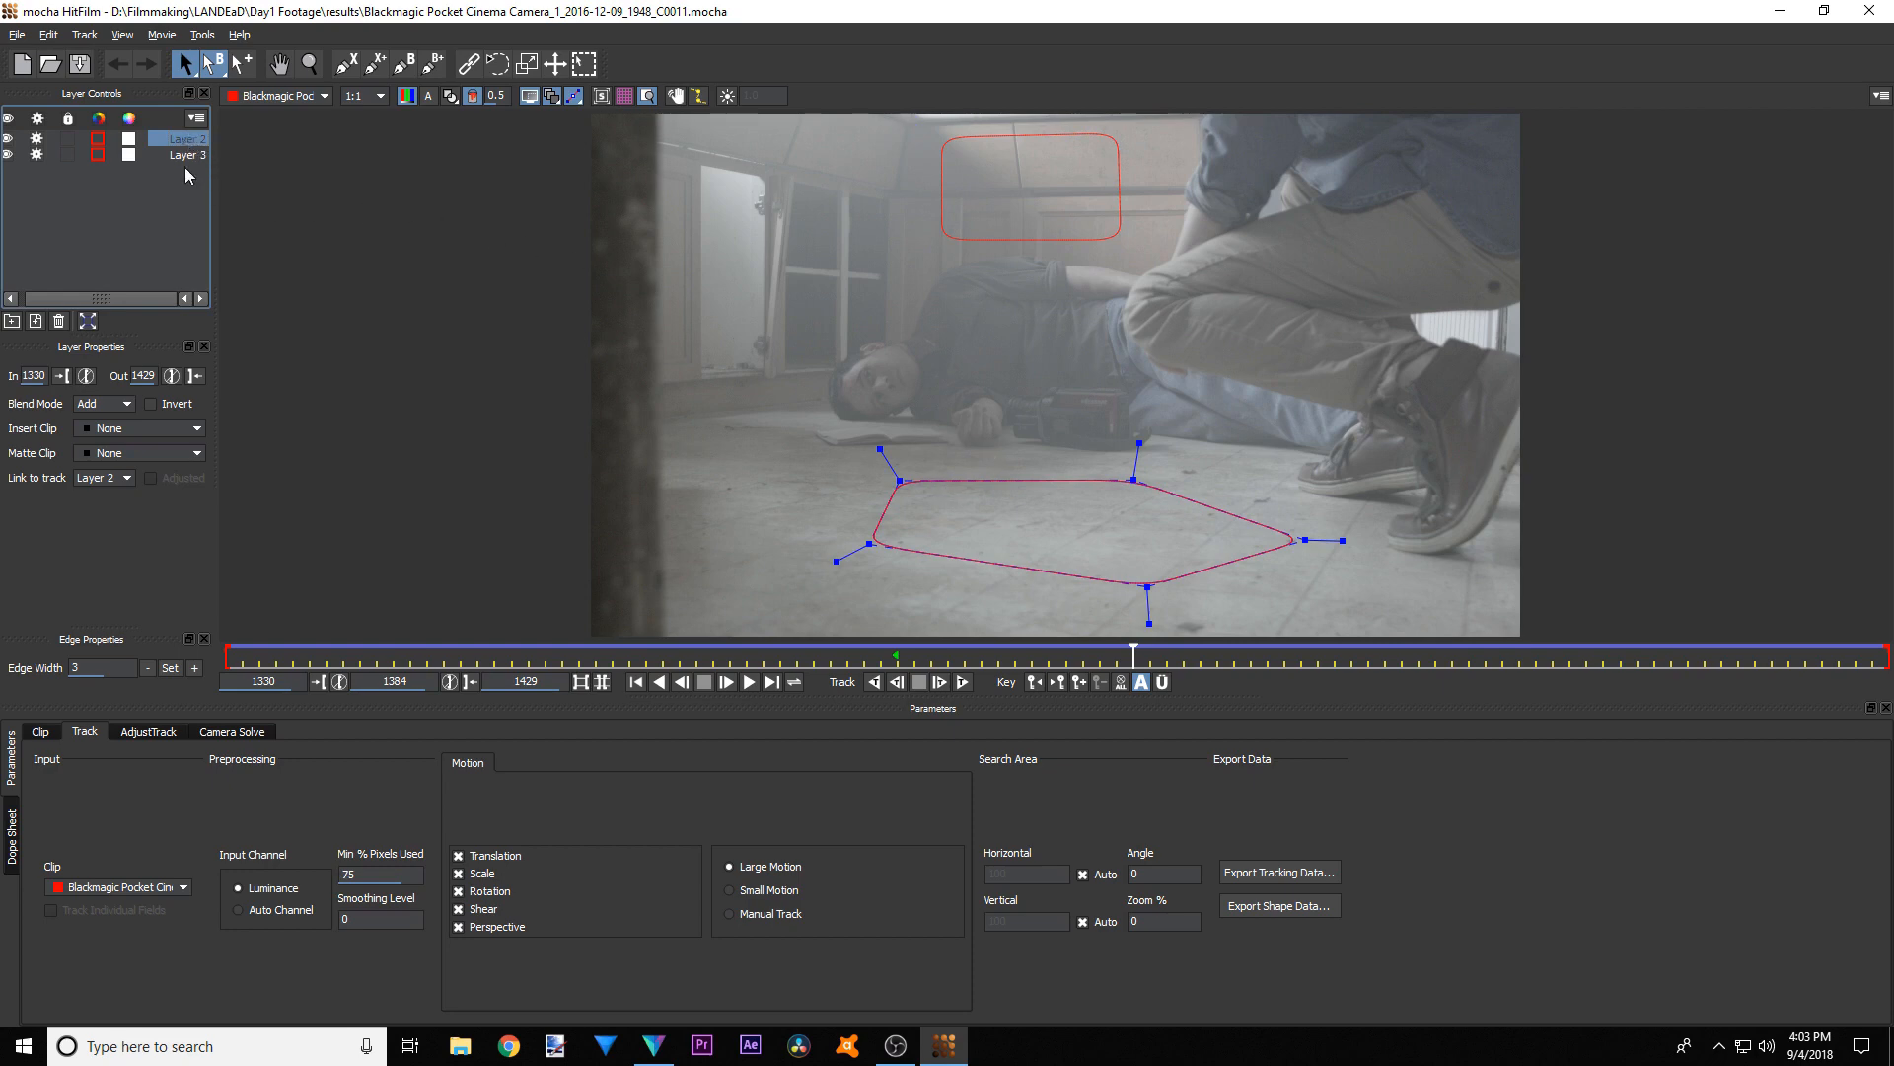
left_click(187, 204)
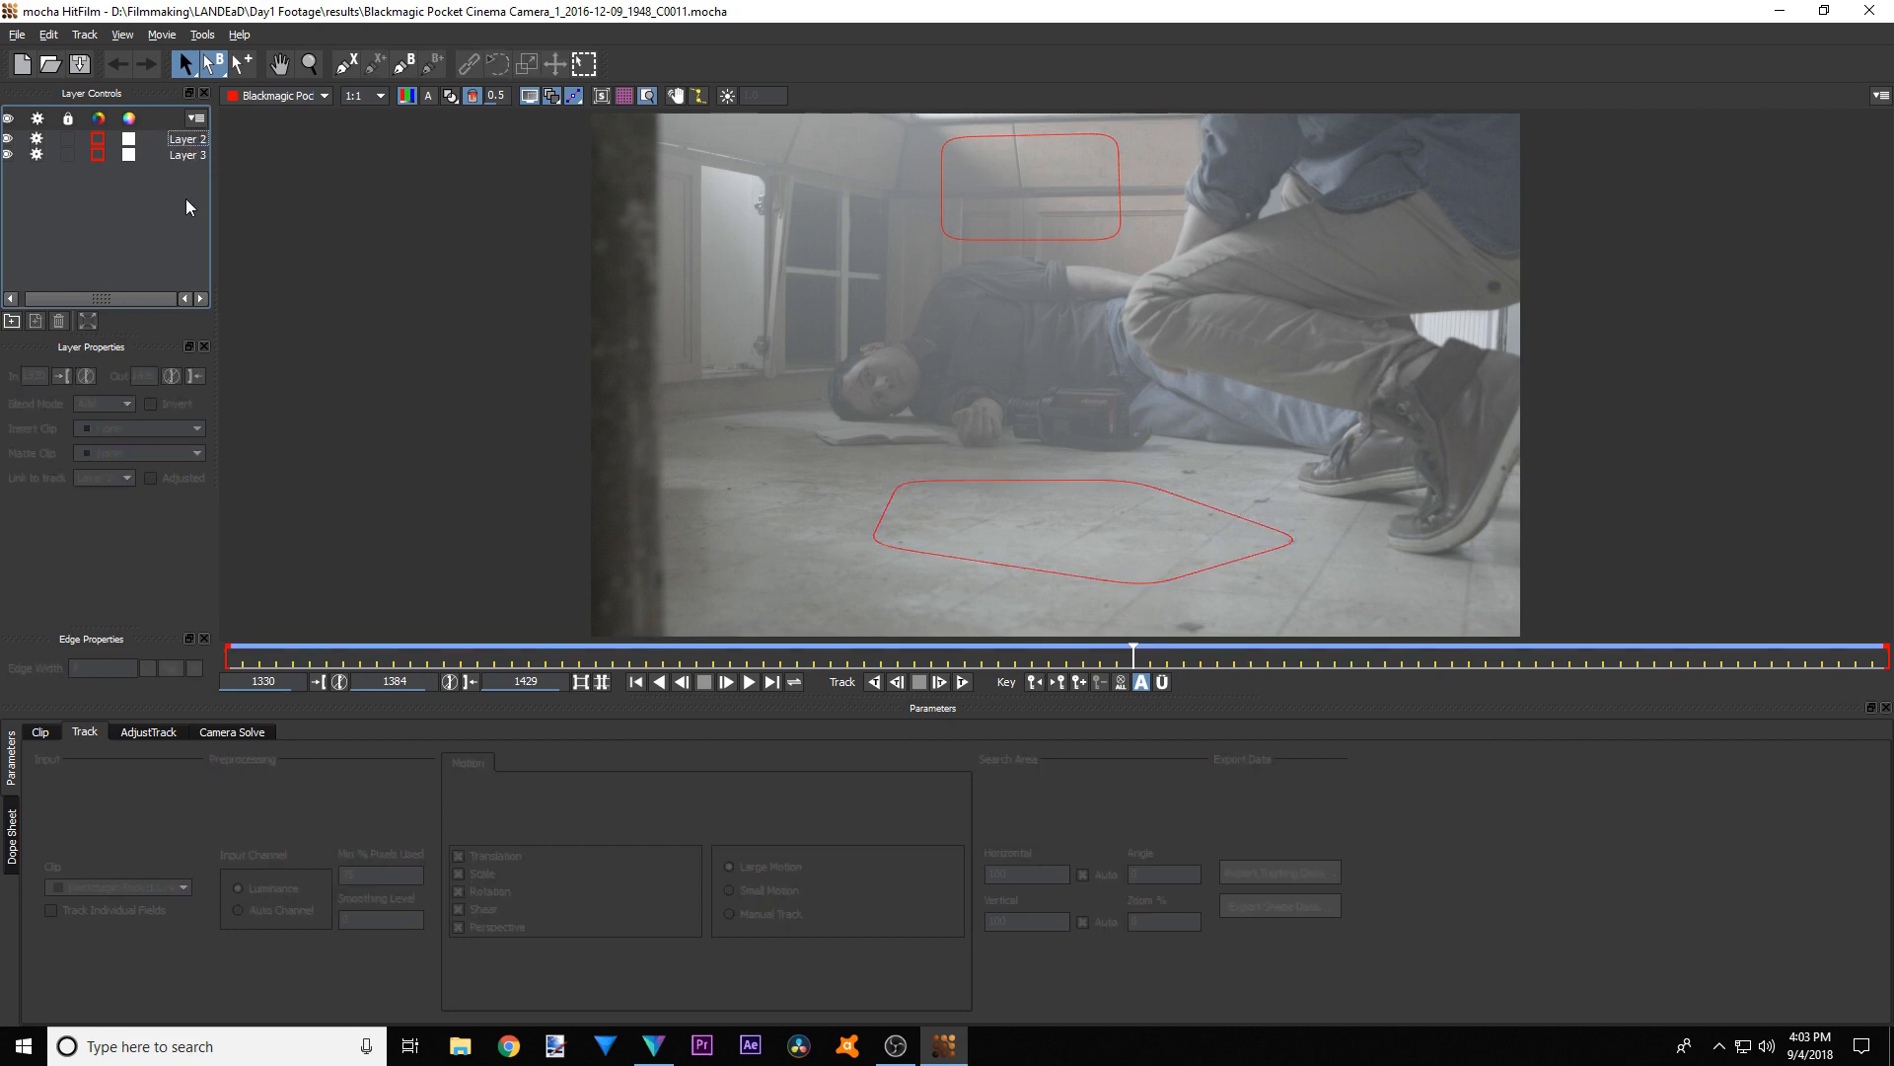
left_click(213, 732)
left_click(201, 140)
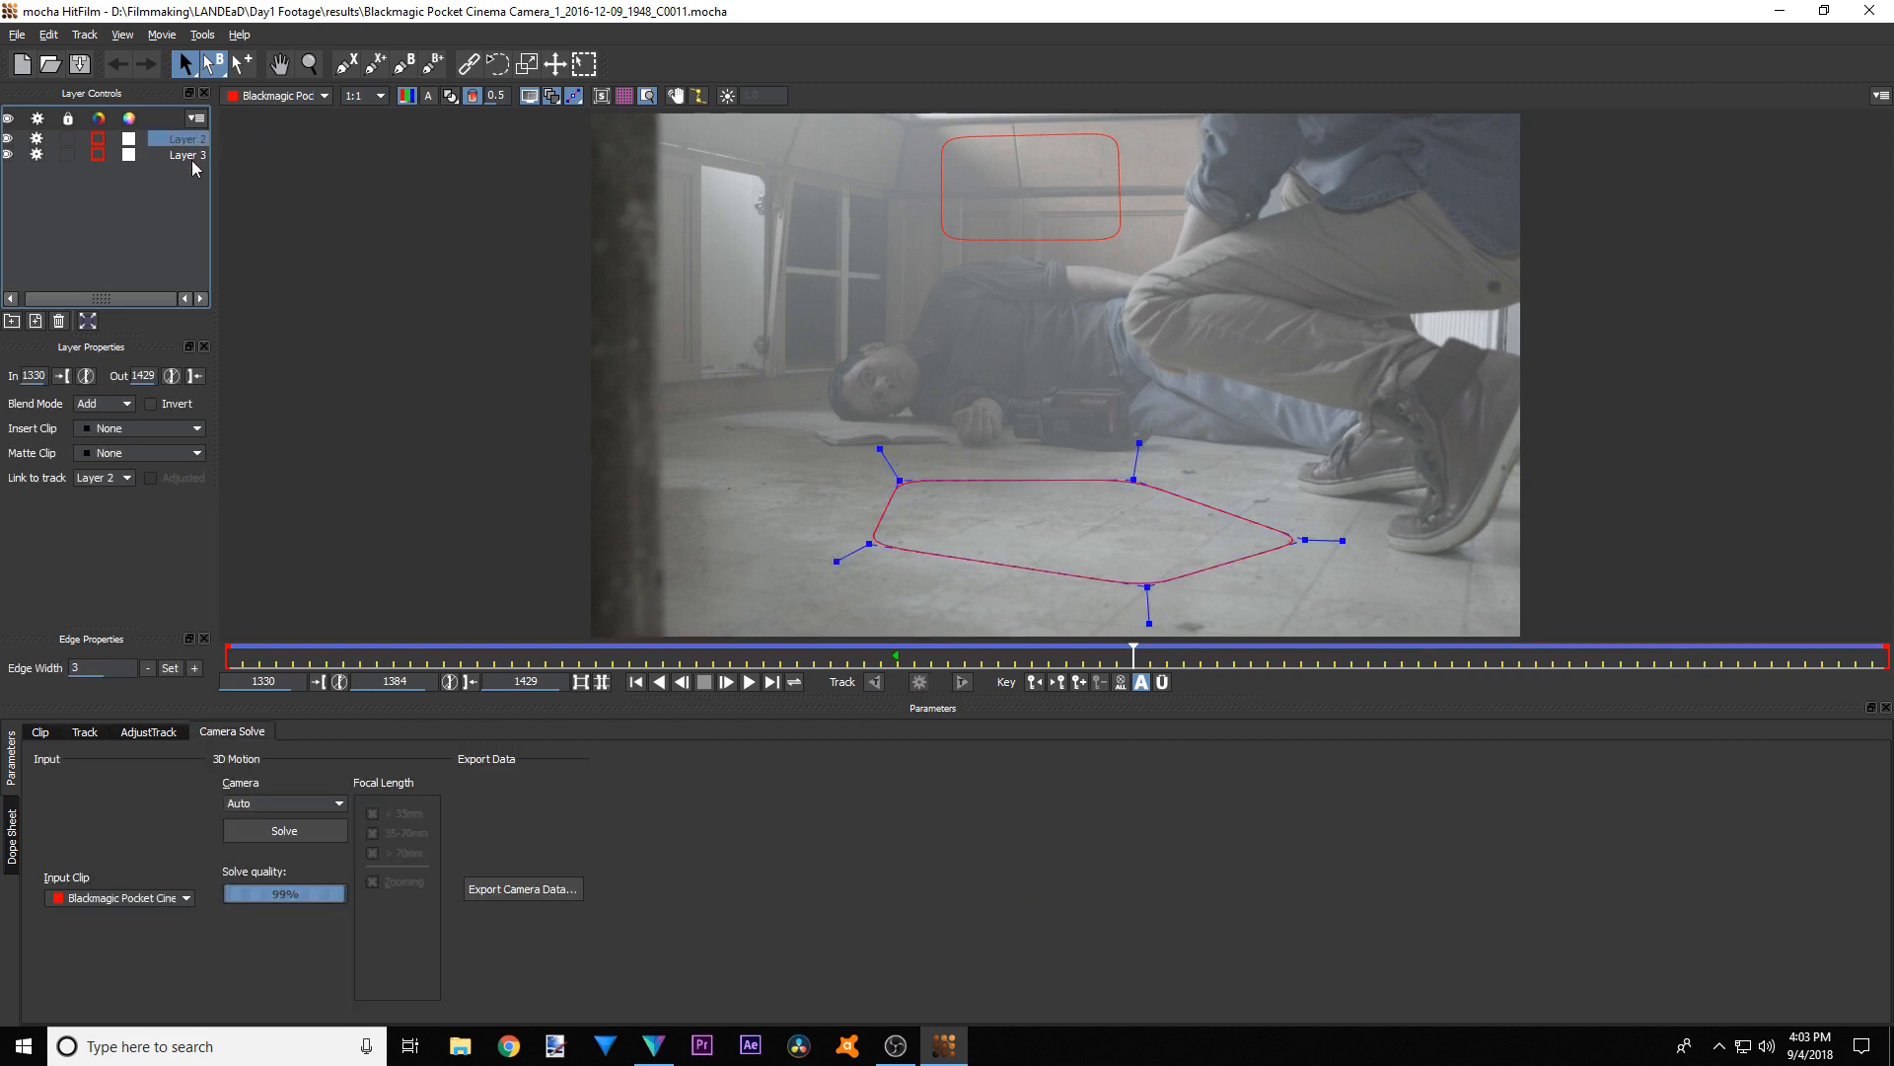
left_click(191, 160, "shift")
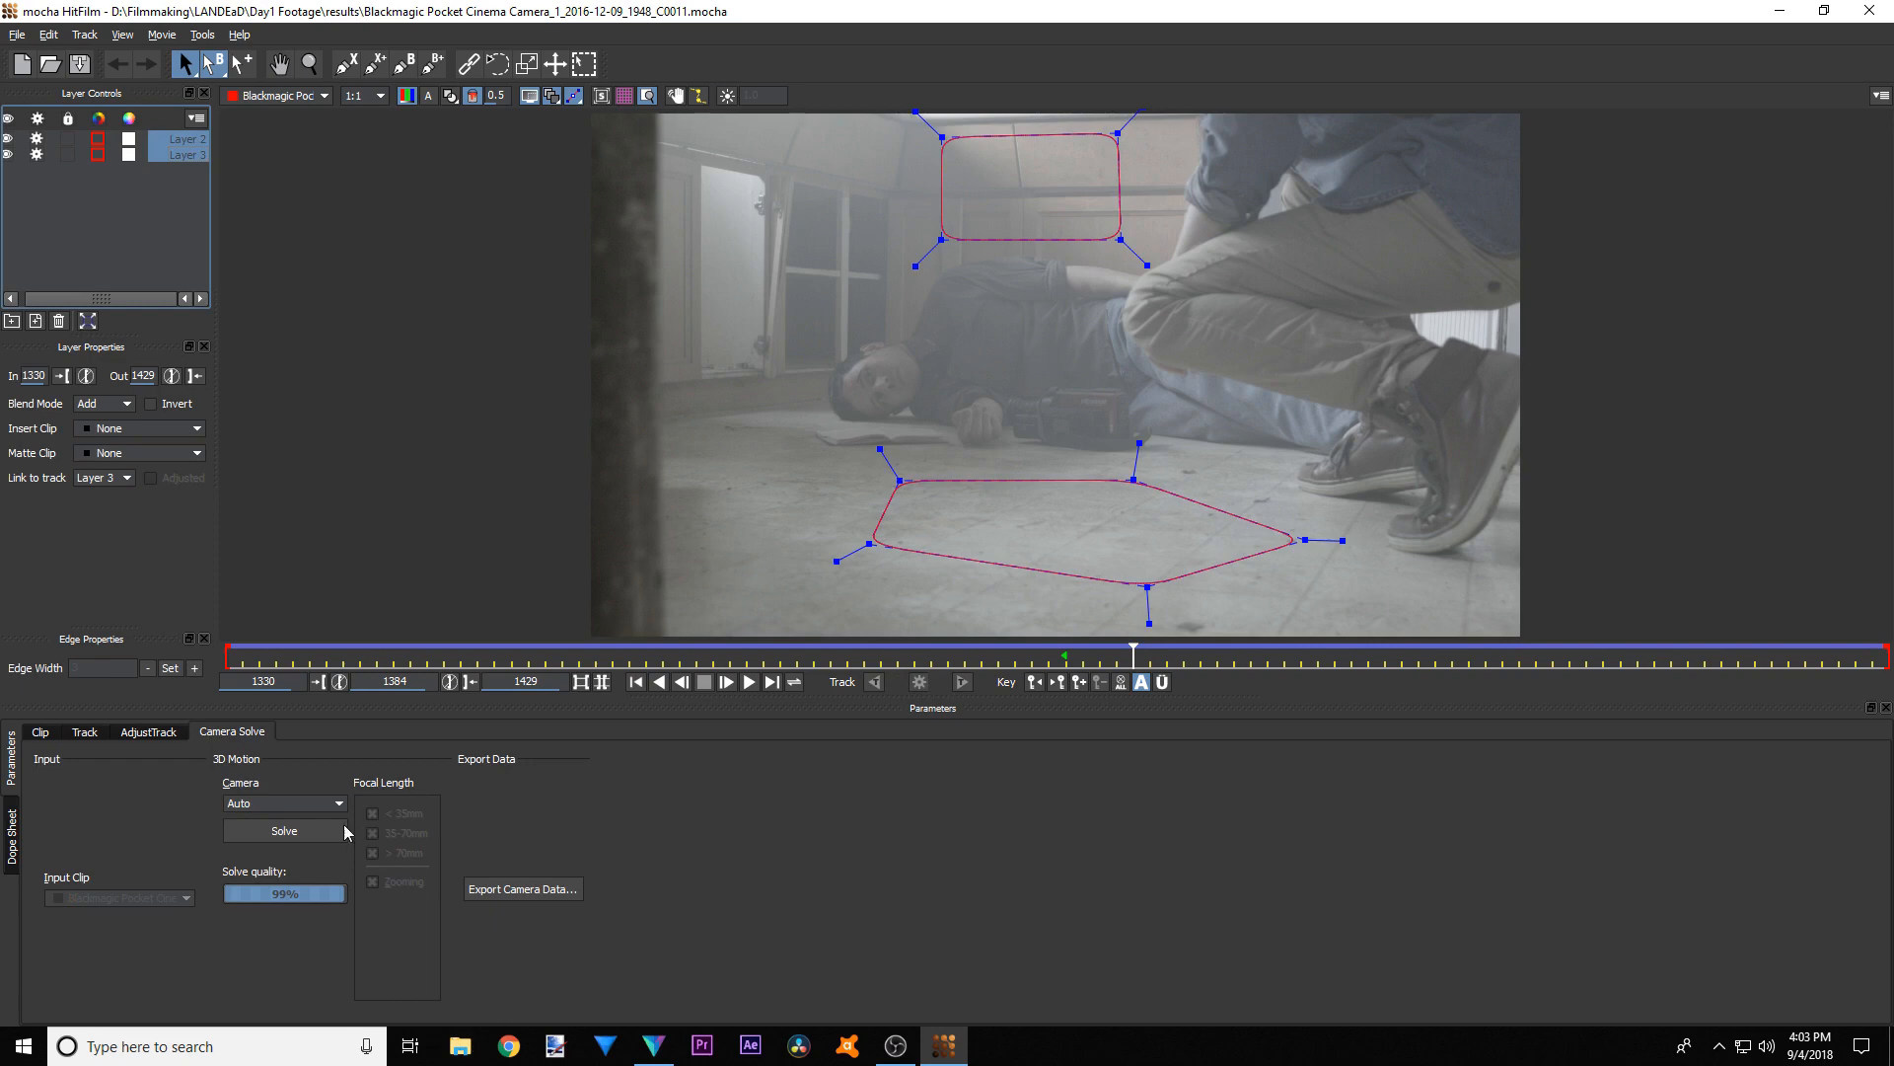
left_click(267, 828)
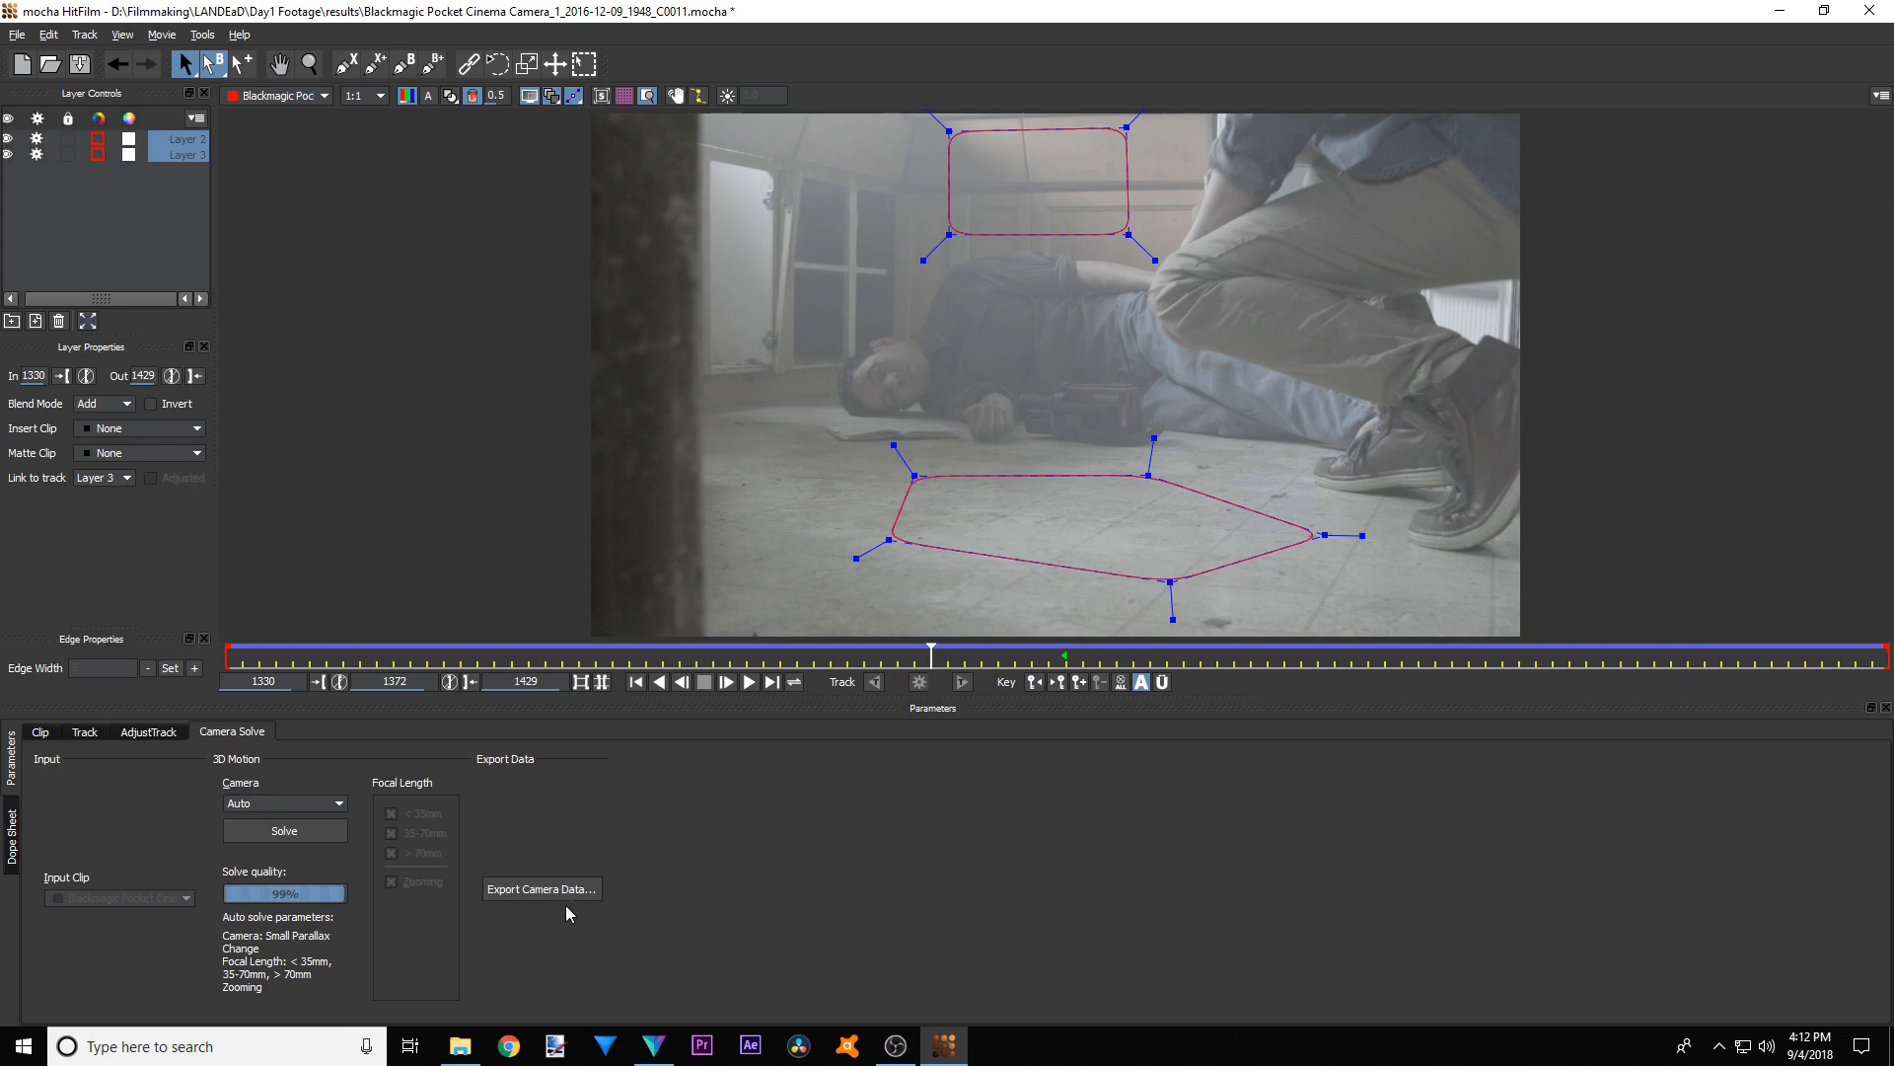
- Export the camera data in HitFilm Composite Shot (*.hfcs) format as Tracking Shot in the LANDEaD folder
left_click(524, 892)
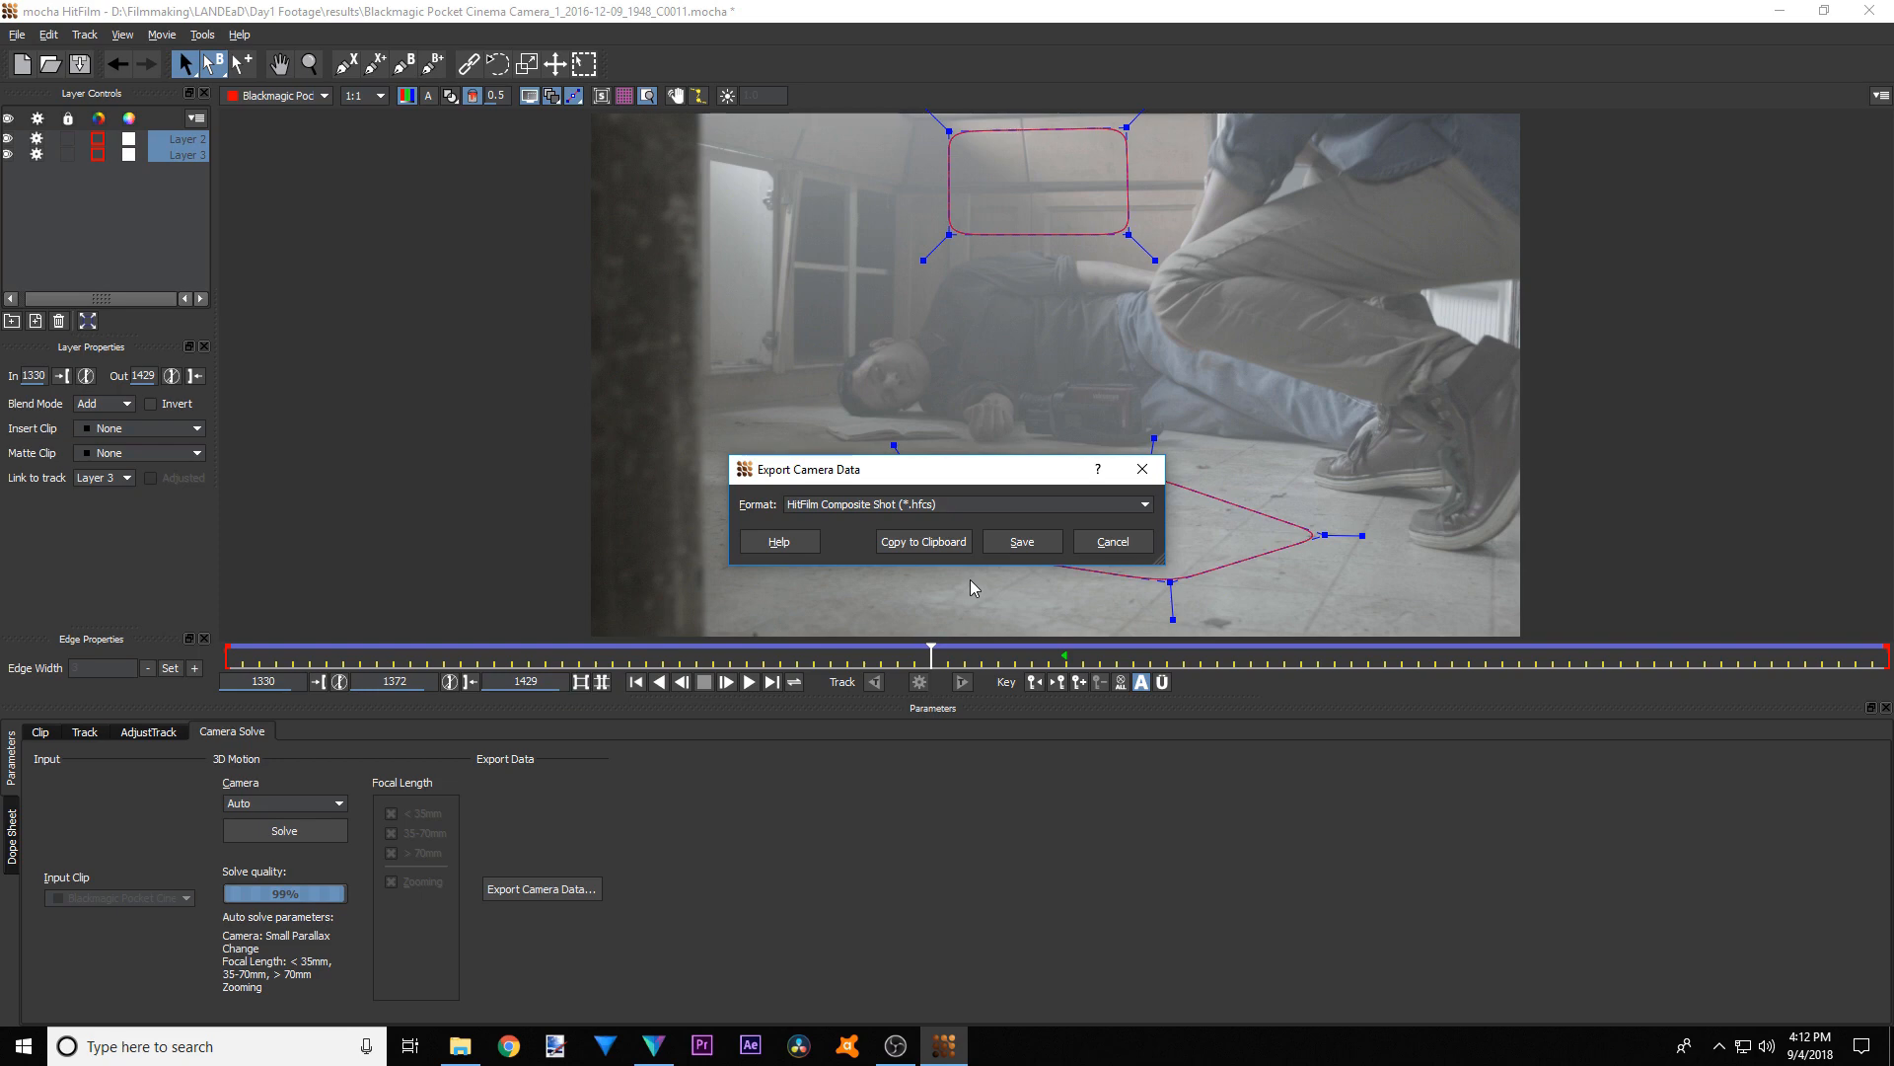
left_click(1021, 544)
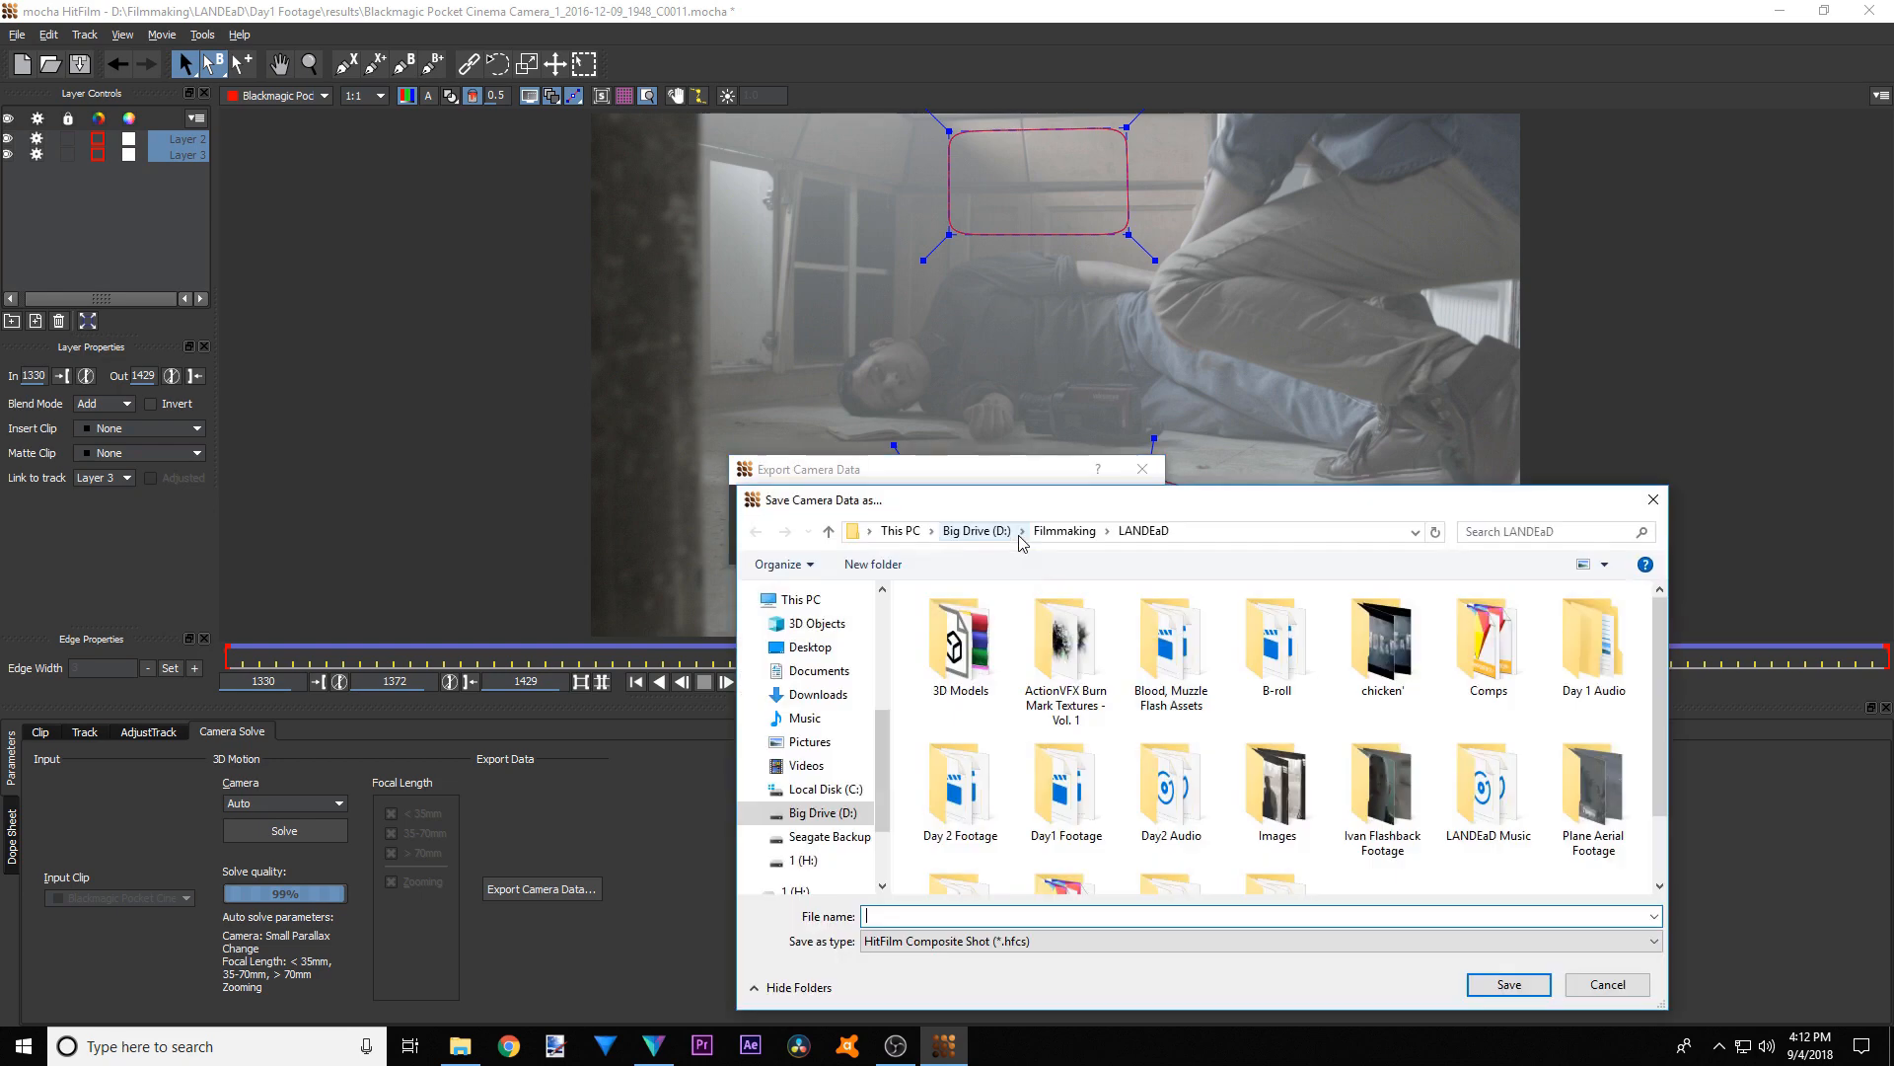
type("Tracking Shot")
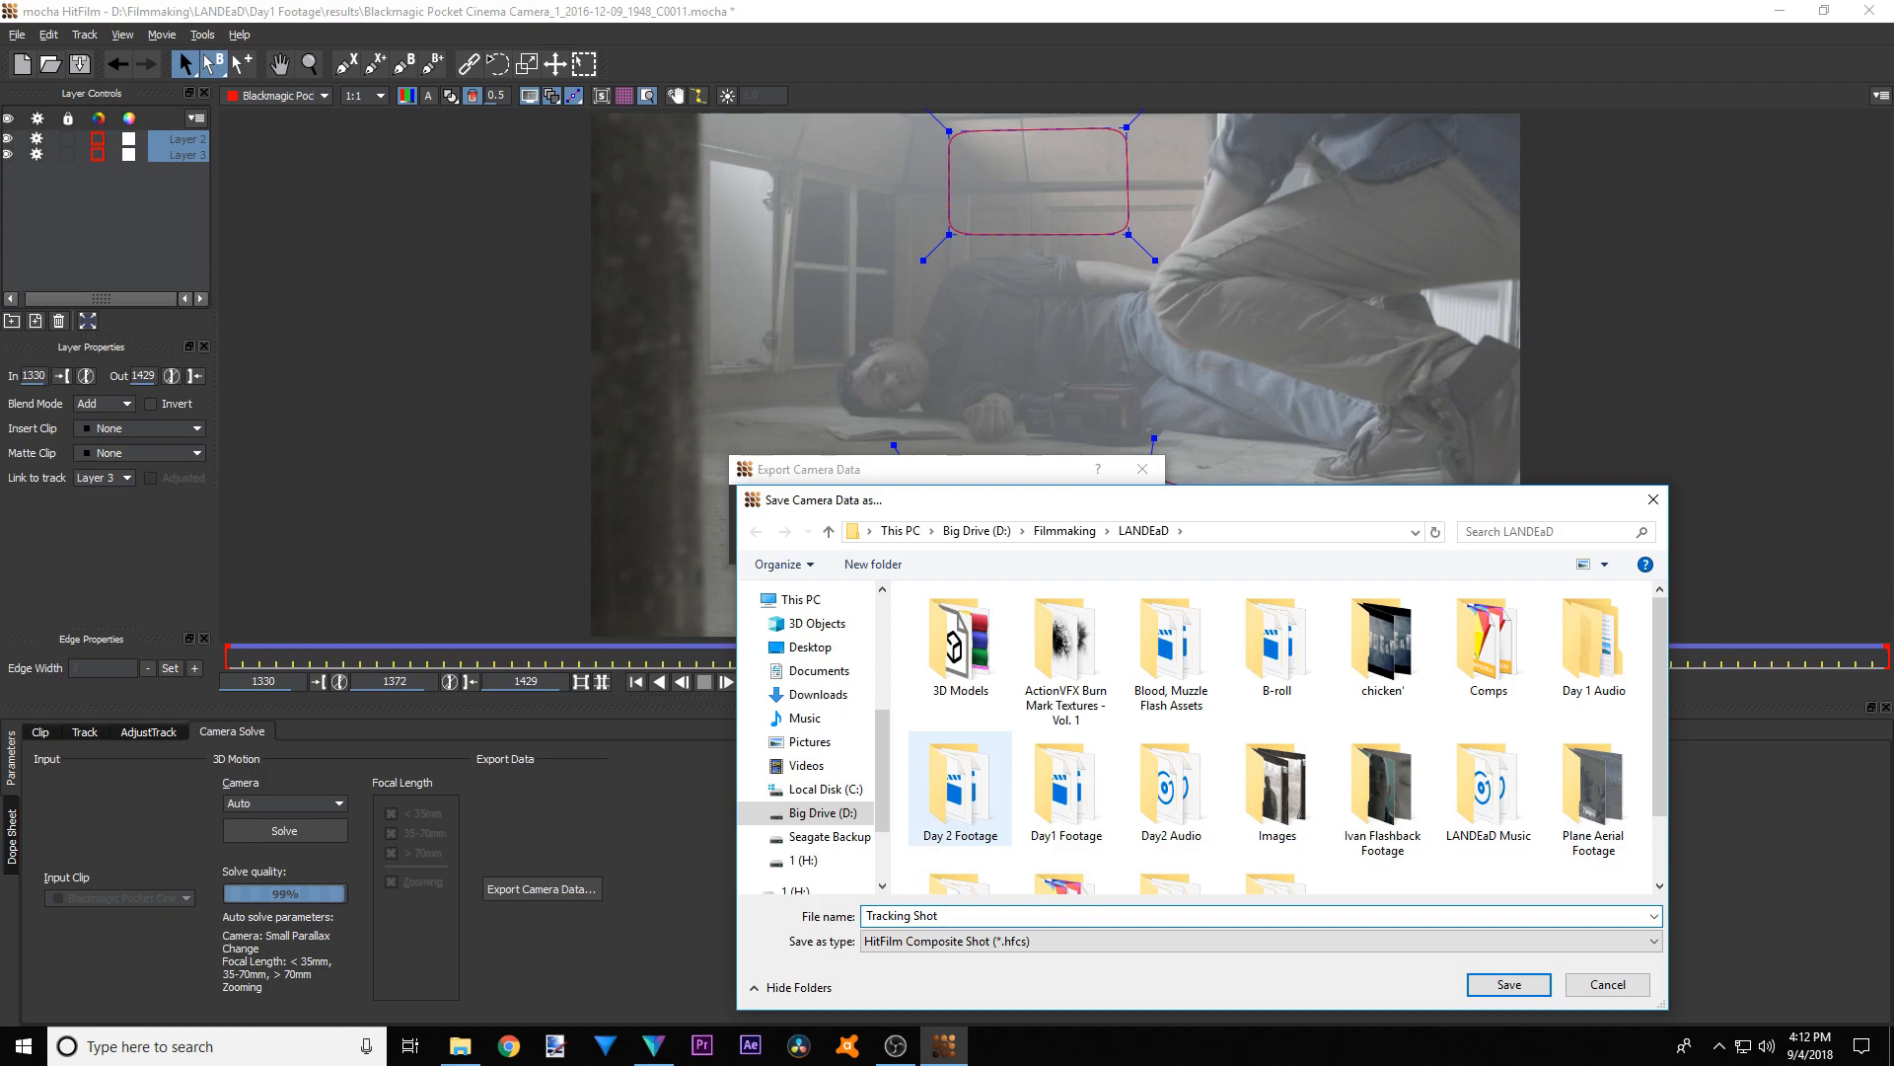
key("Return")
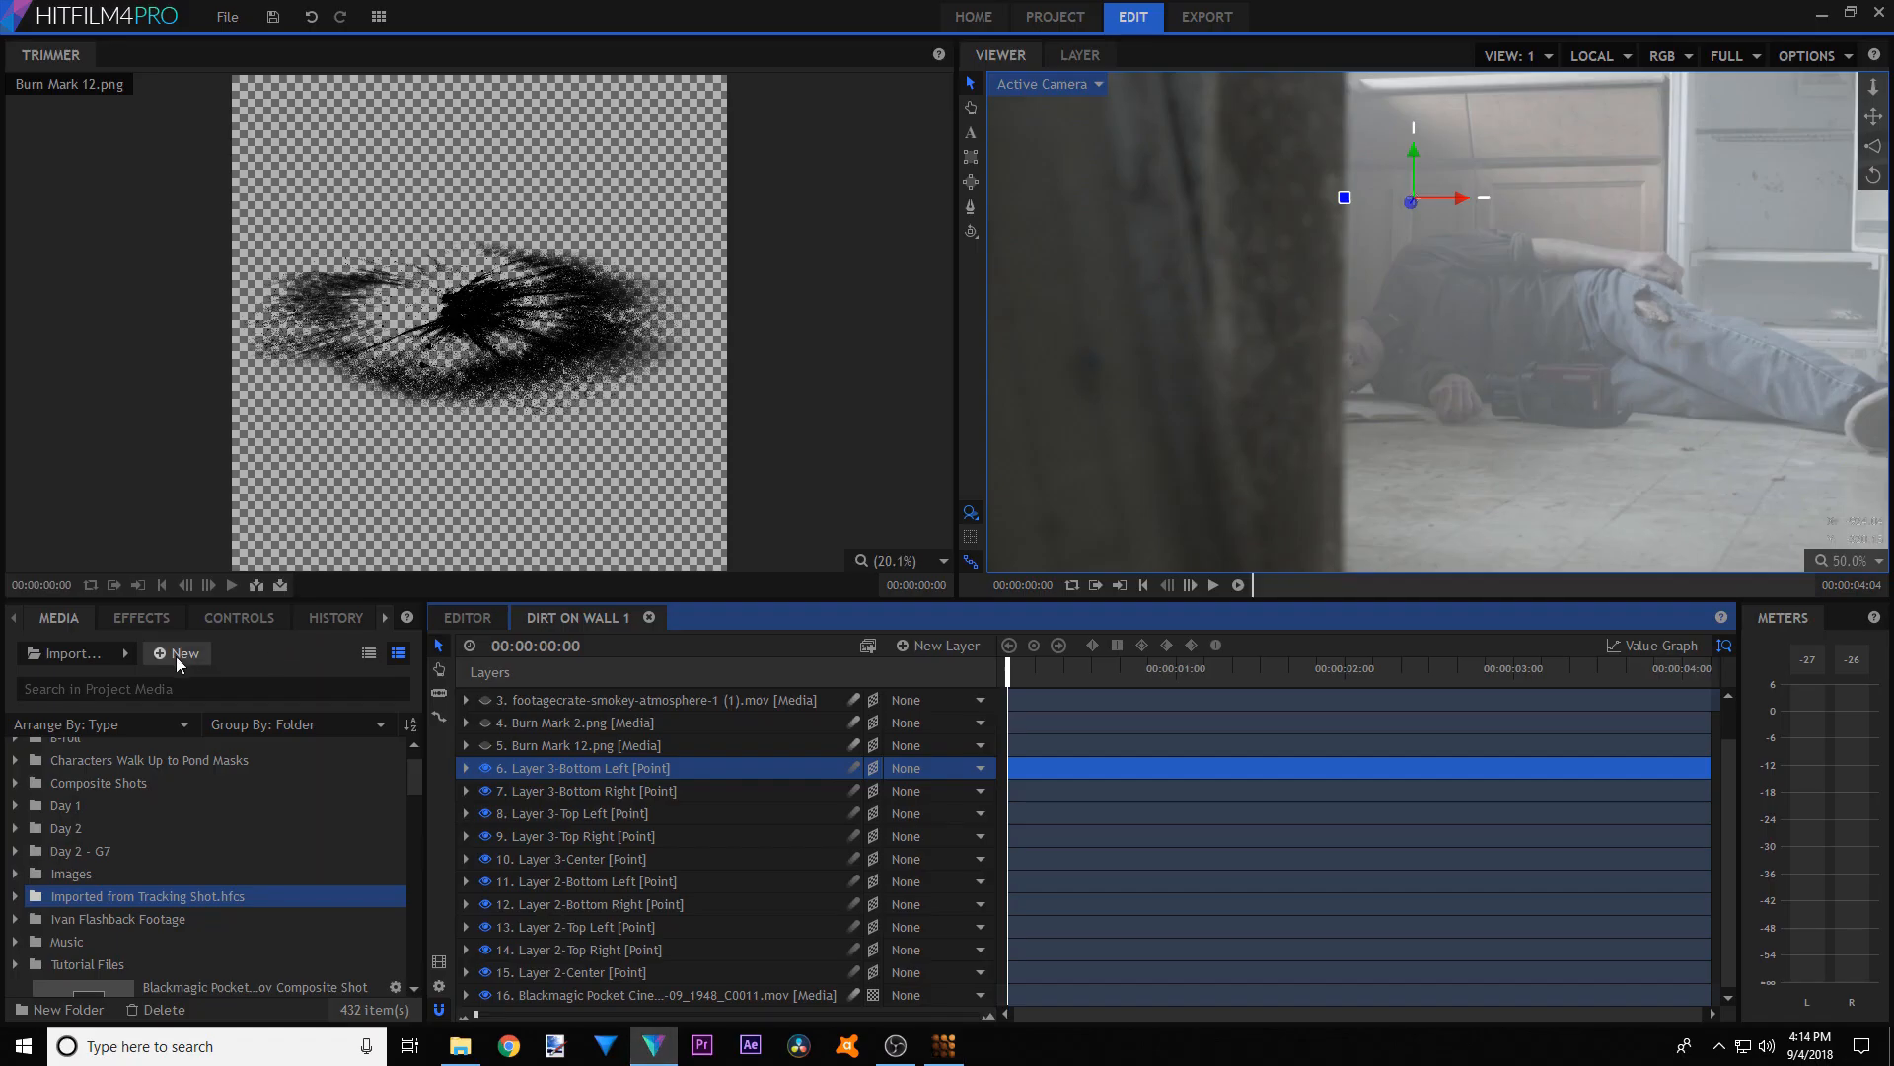
- In HitFilm, remove the existing Imported from Tracking Shot.hfcs folder and import the Tracking Shot composite shot
right_click(123, 897)
left_click(160, 835)
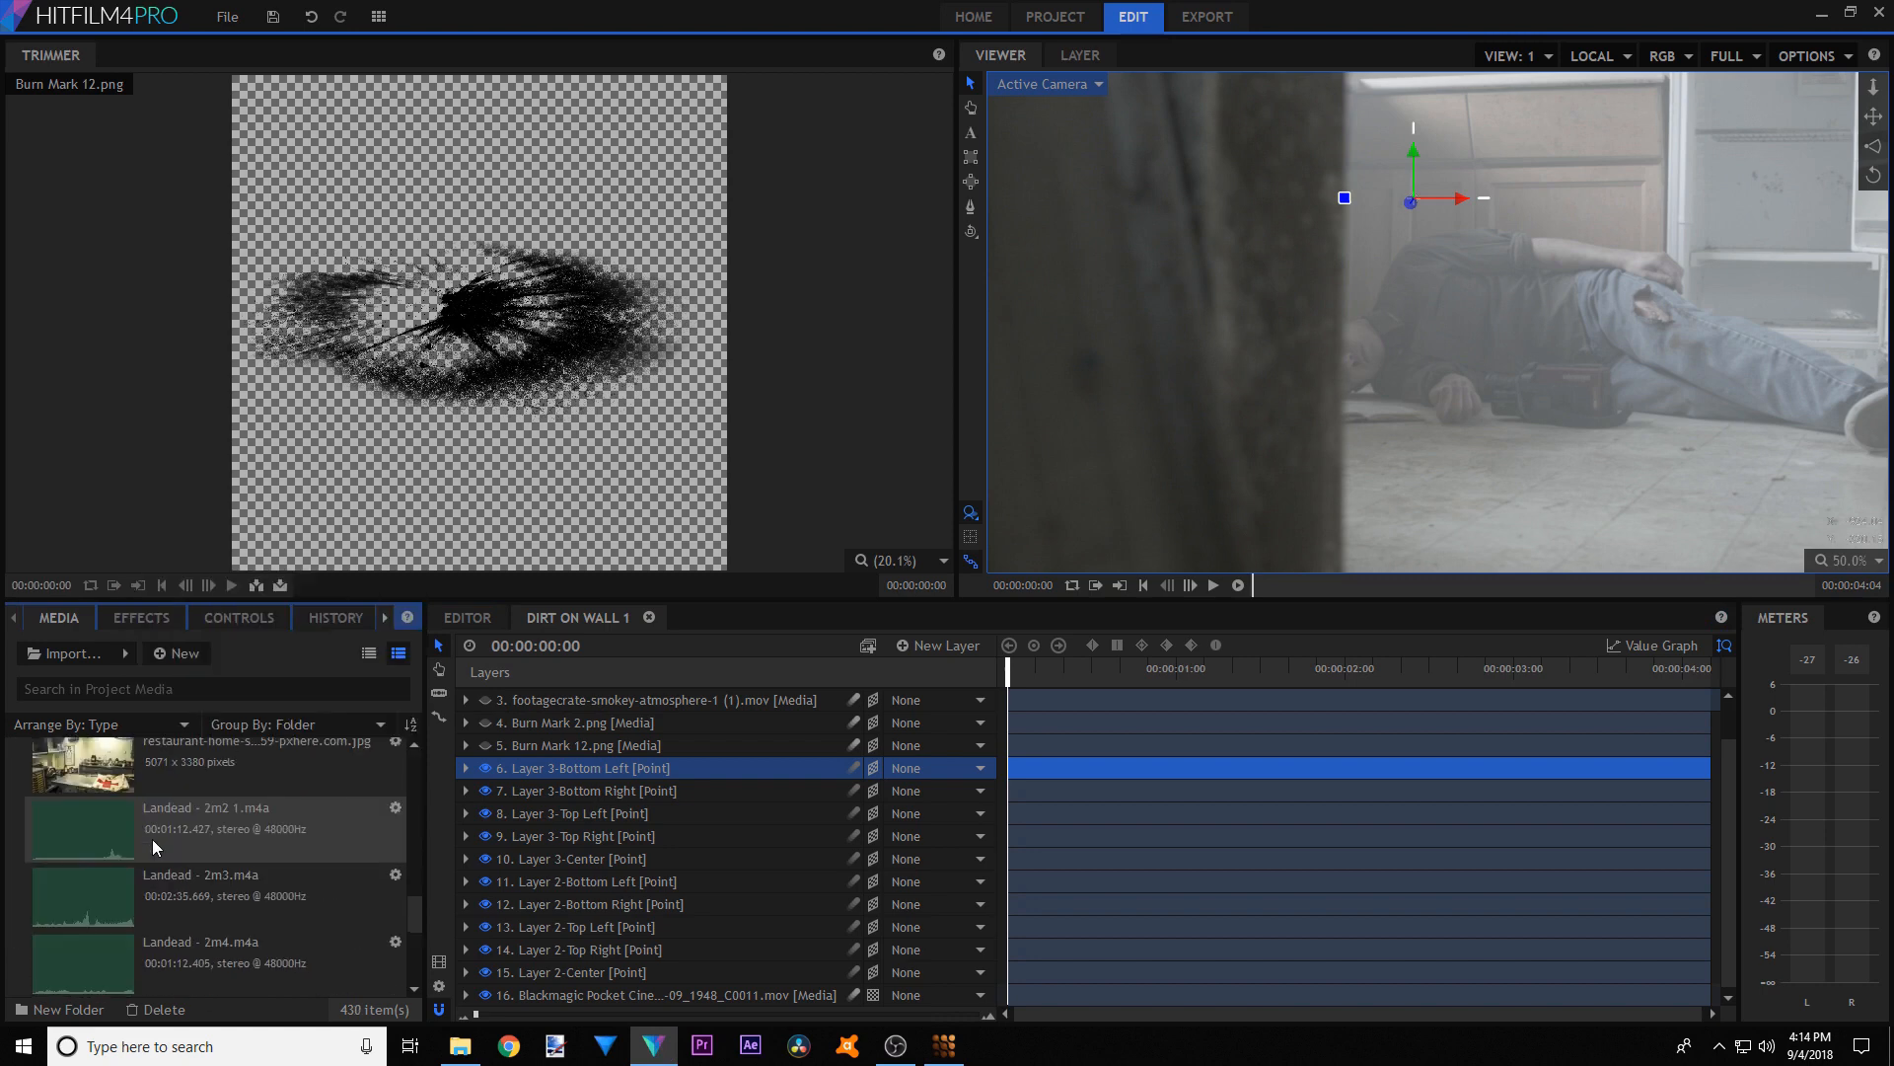
left_click(123, 654)
left_click(156, 732)
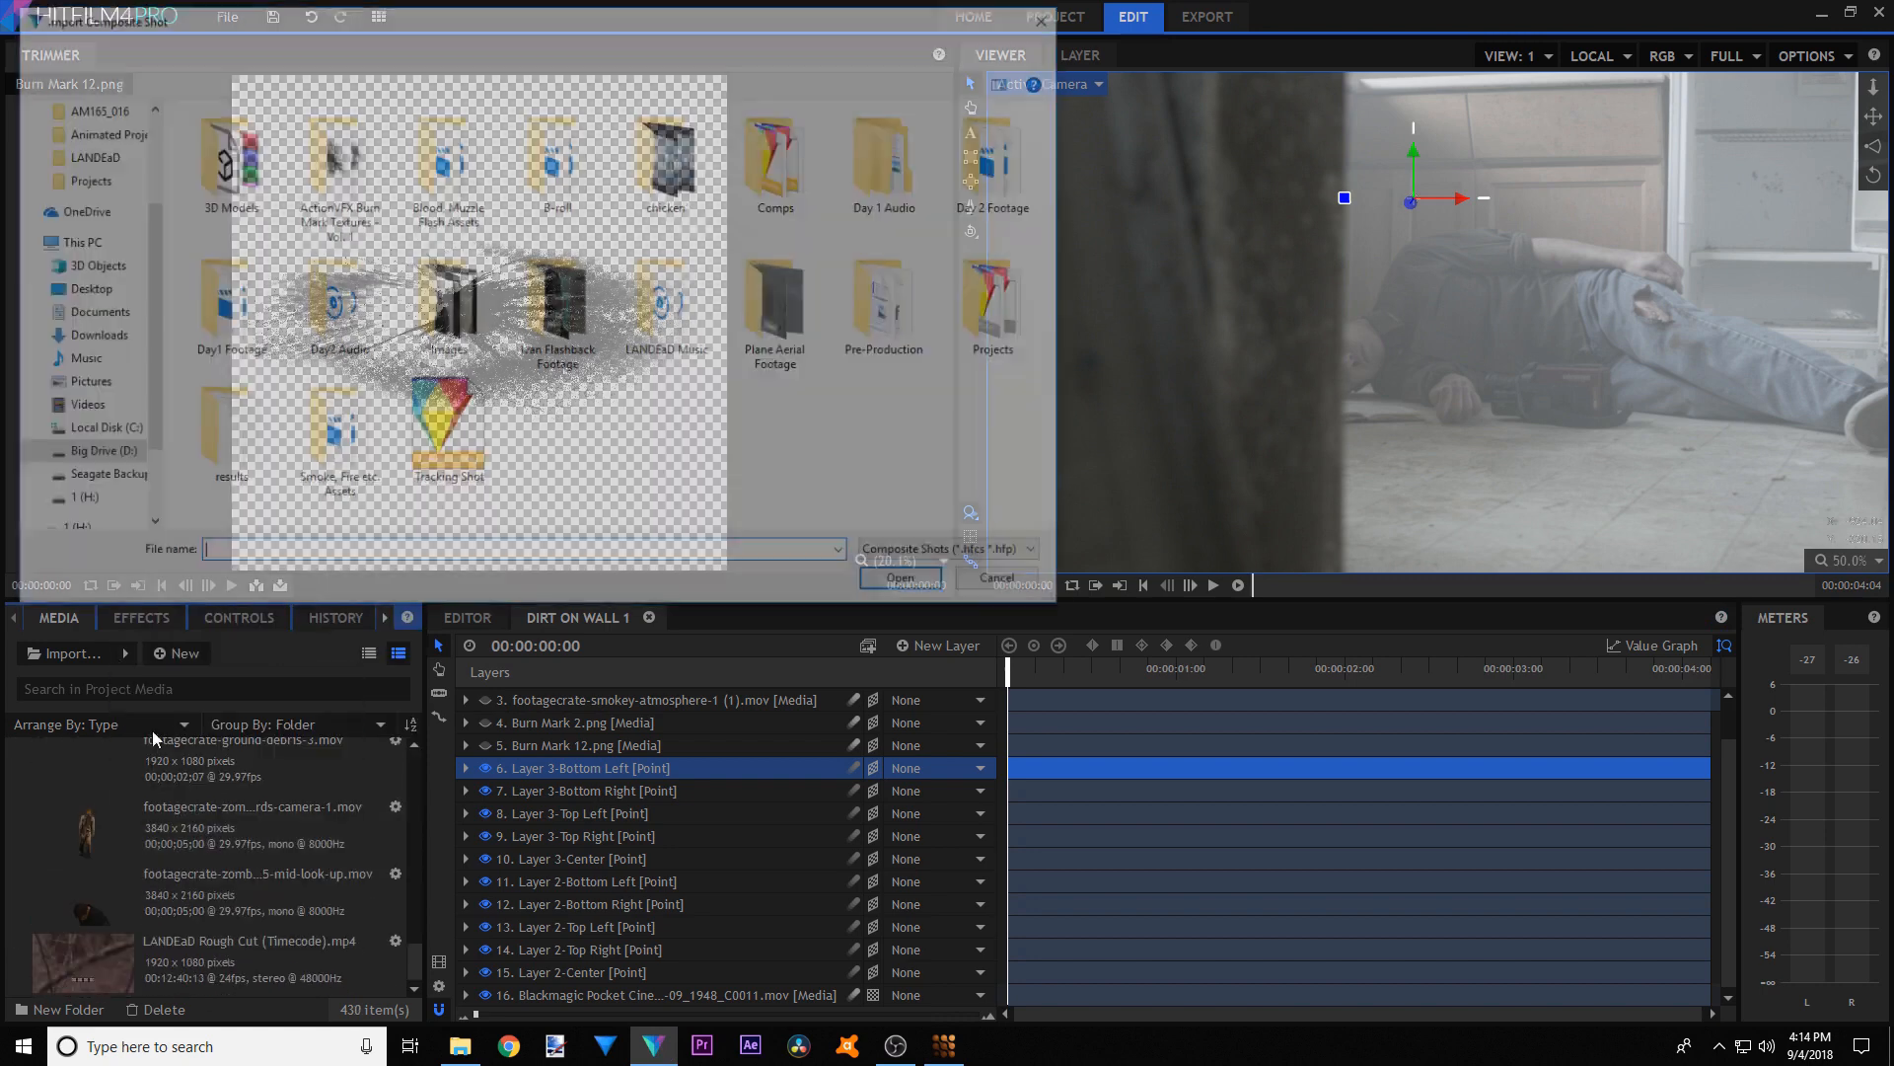
double_click(460, 436)
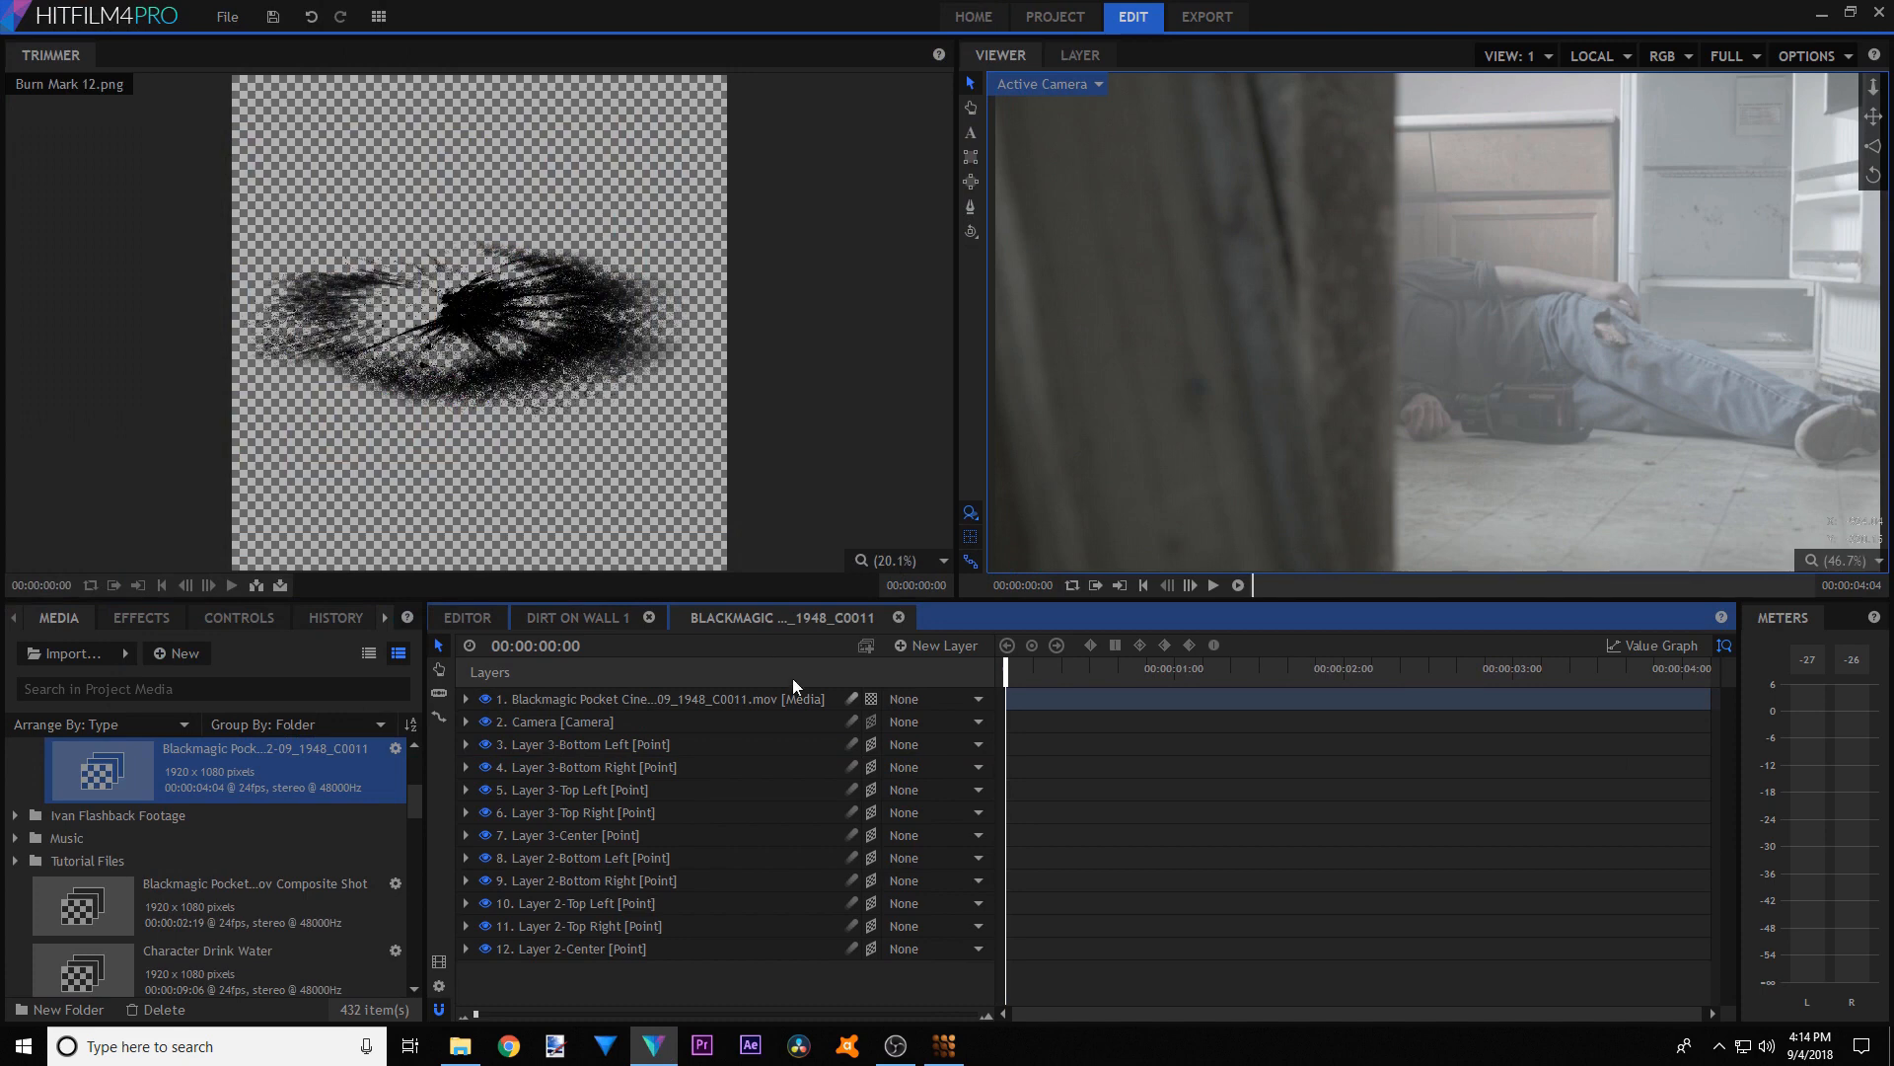
- Expand the Layer 3-Bottom Left point to examine its transform properties, and collapse it again
left_click(802, 750)
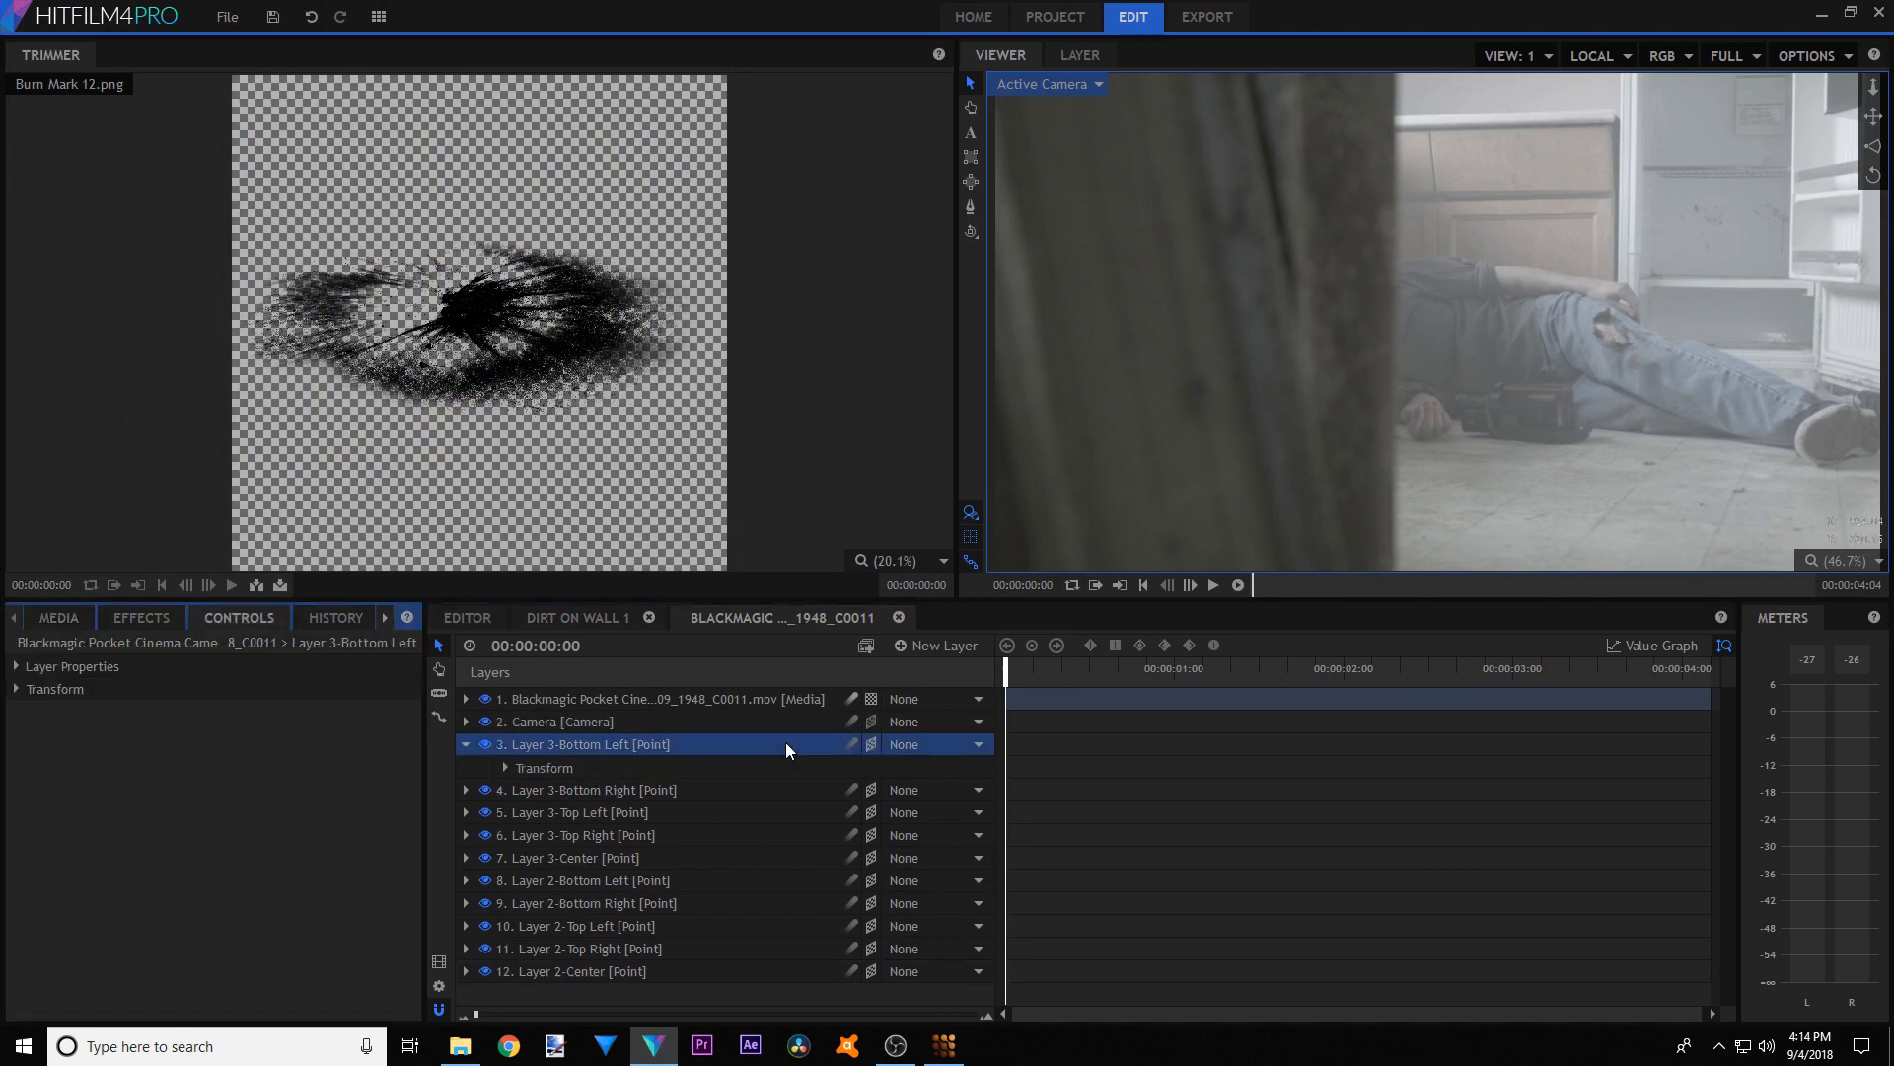
left_click(466, 744)
left_click(505, 767)
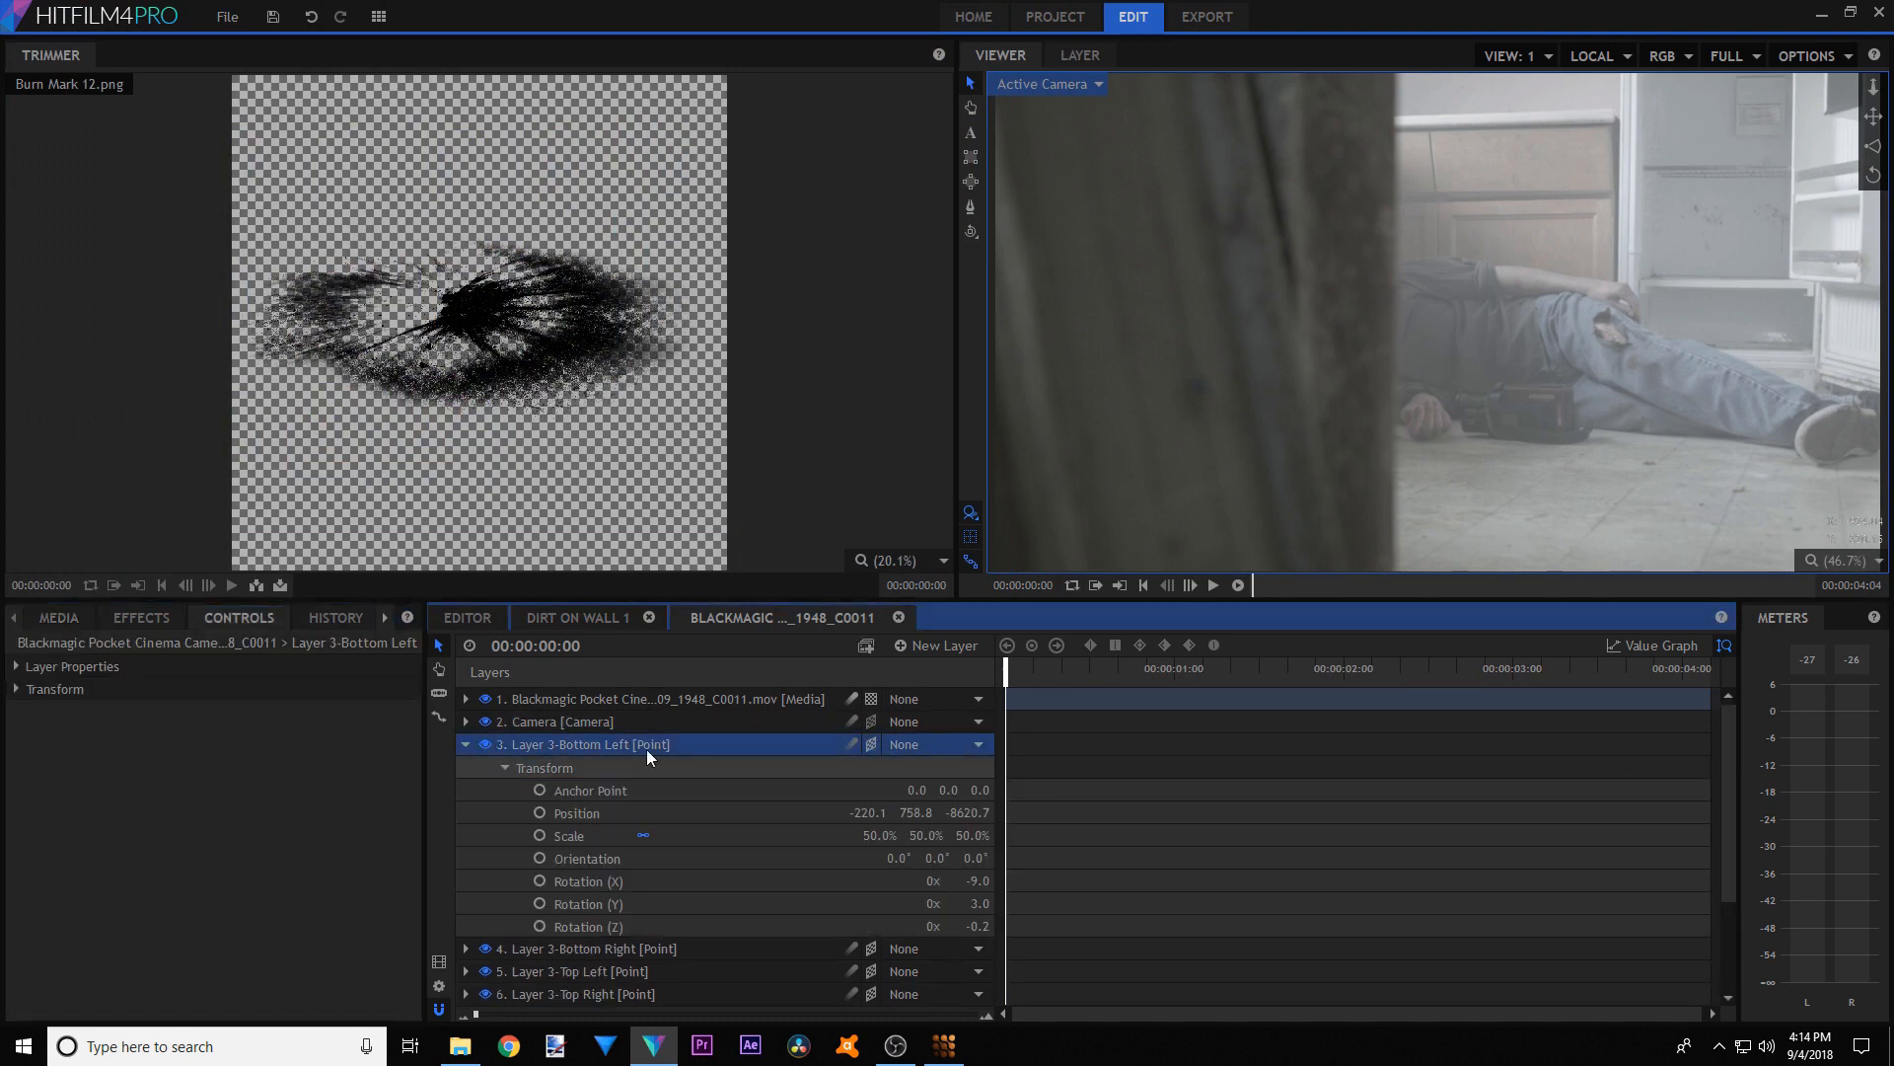
left_click_drag(1111, 666, 440, 738)
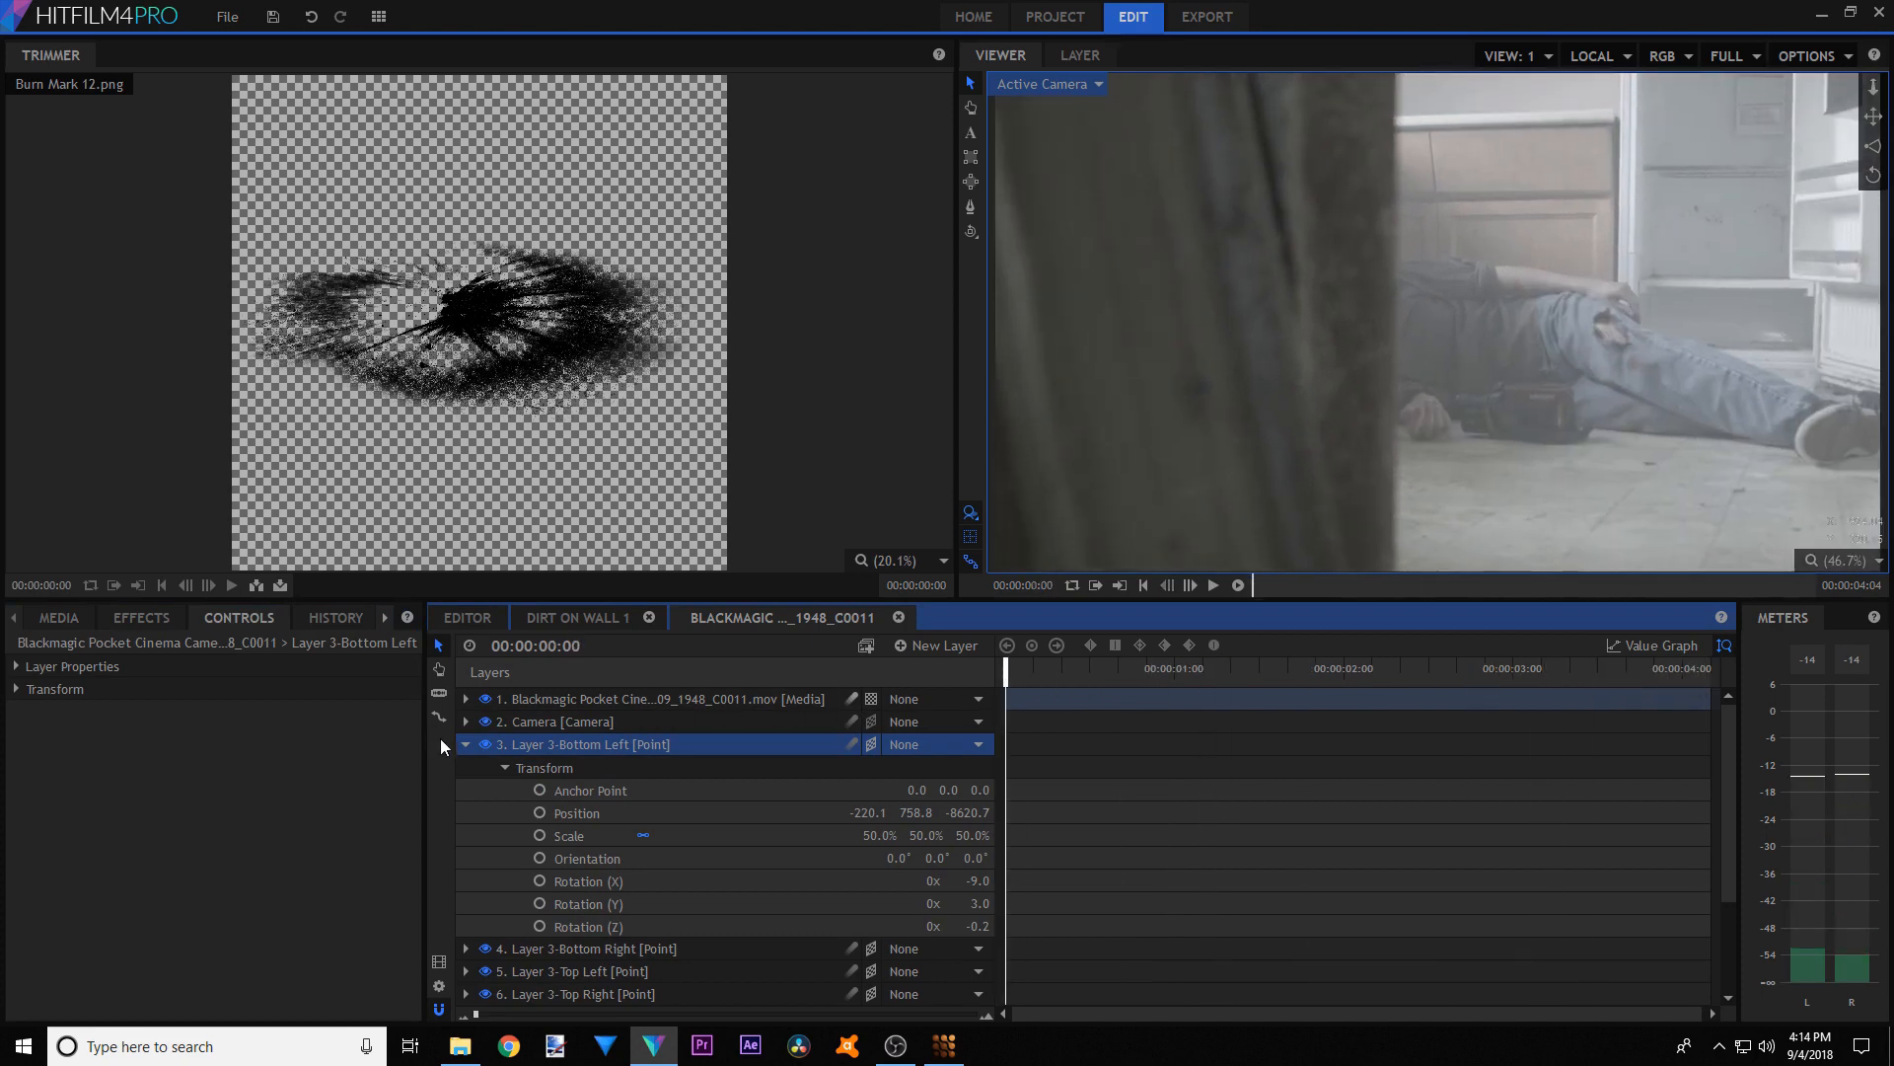
left_click(466, 744)
- Copy the camera and all Layer 3 and Layer 2 point layers from the imported Blackmagic composite shot
left_click_drag(637, 955, 672, 755)
right_click(672, 755)
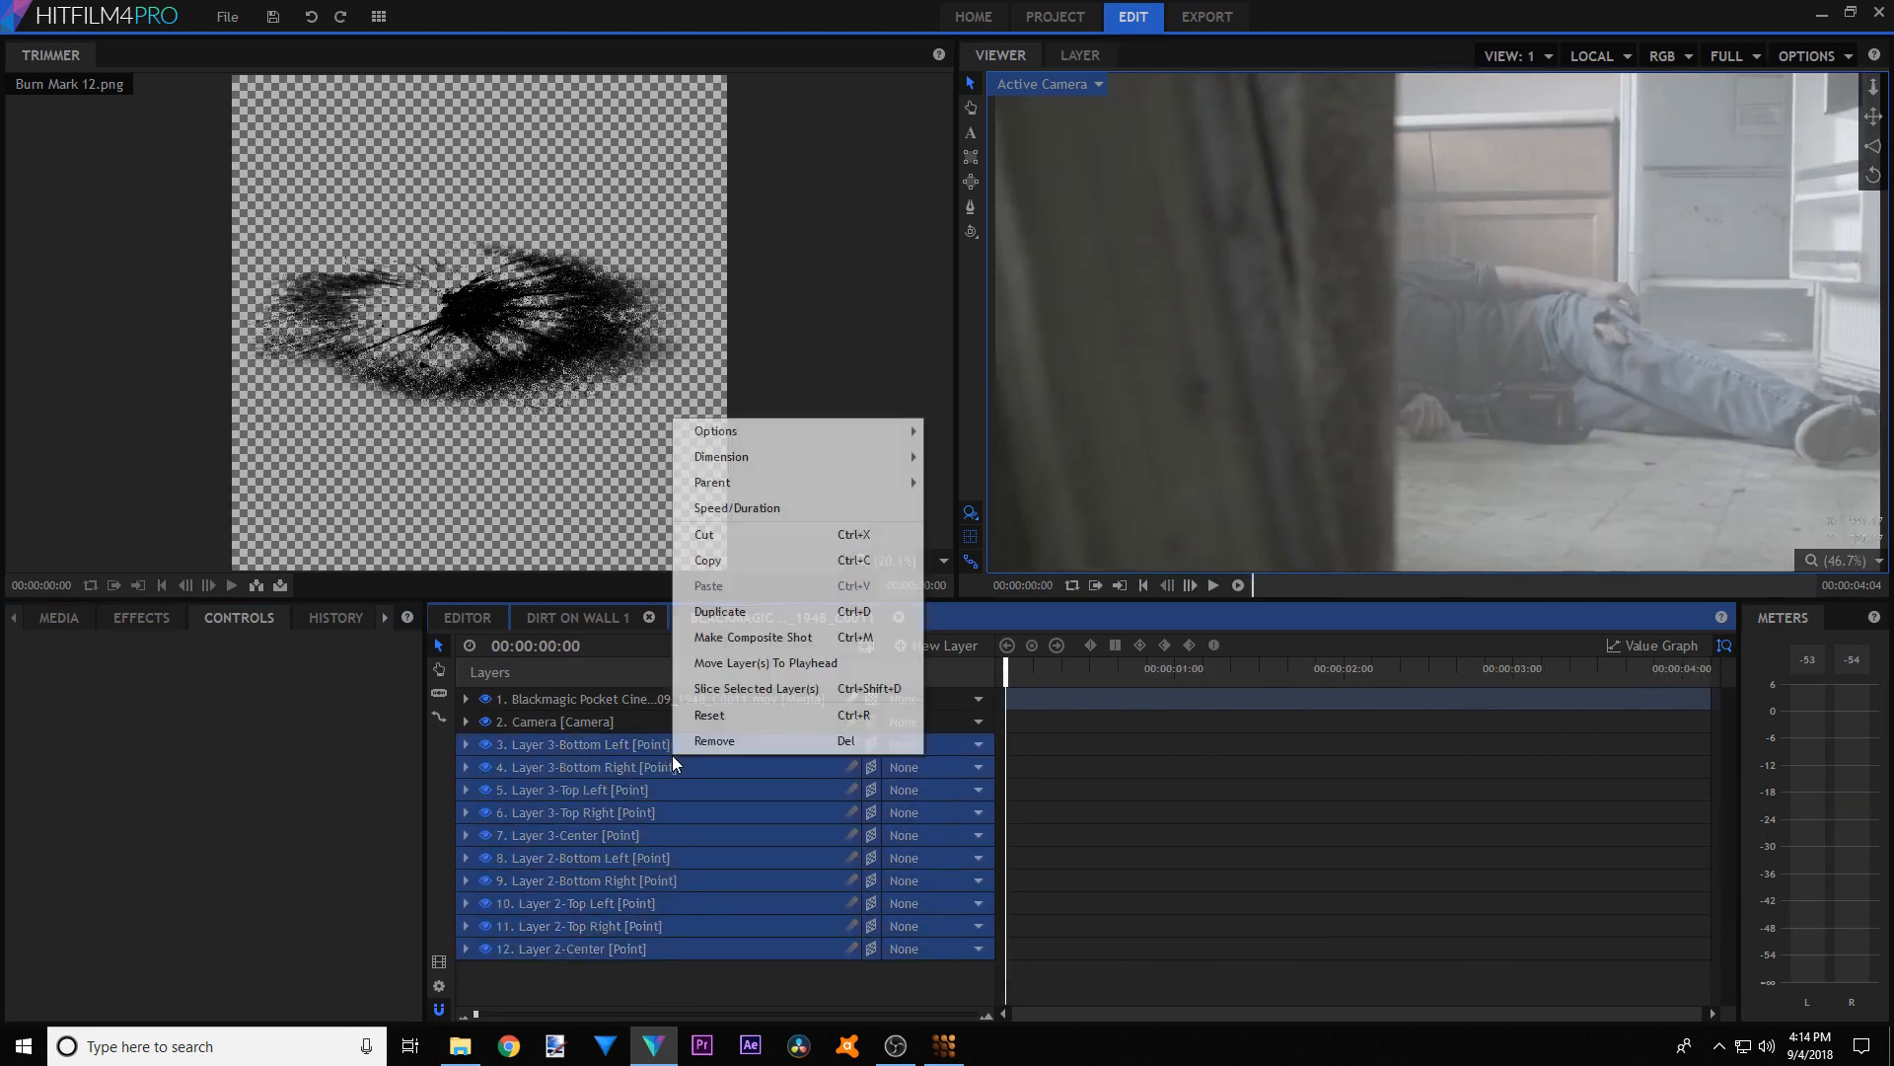
left_click(721, 560)
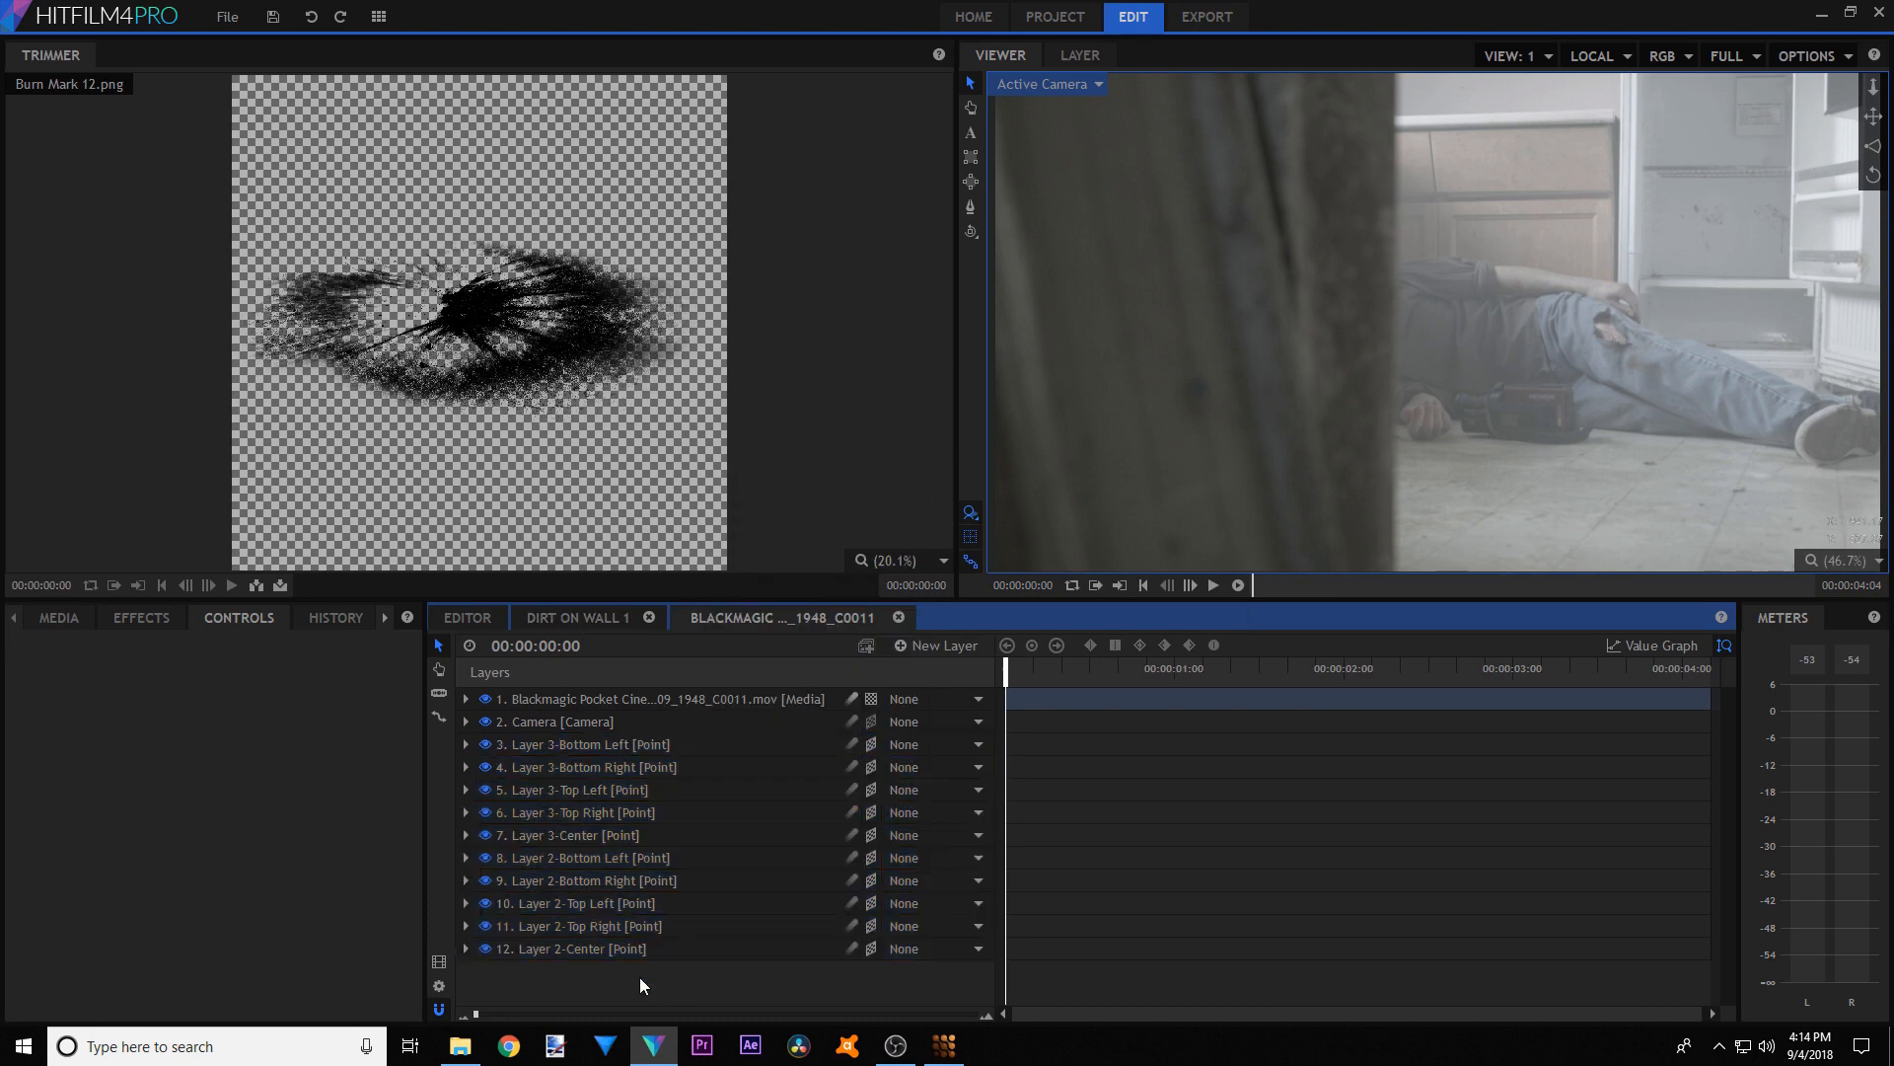
left_click_drag(639, 977, 550, 728)
right_click(549, 723)
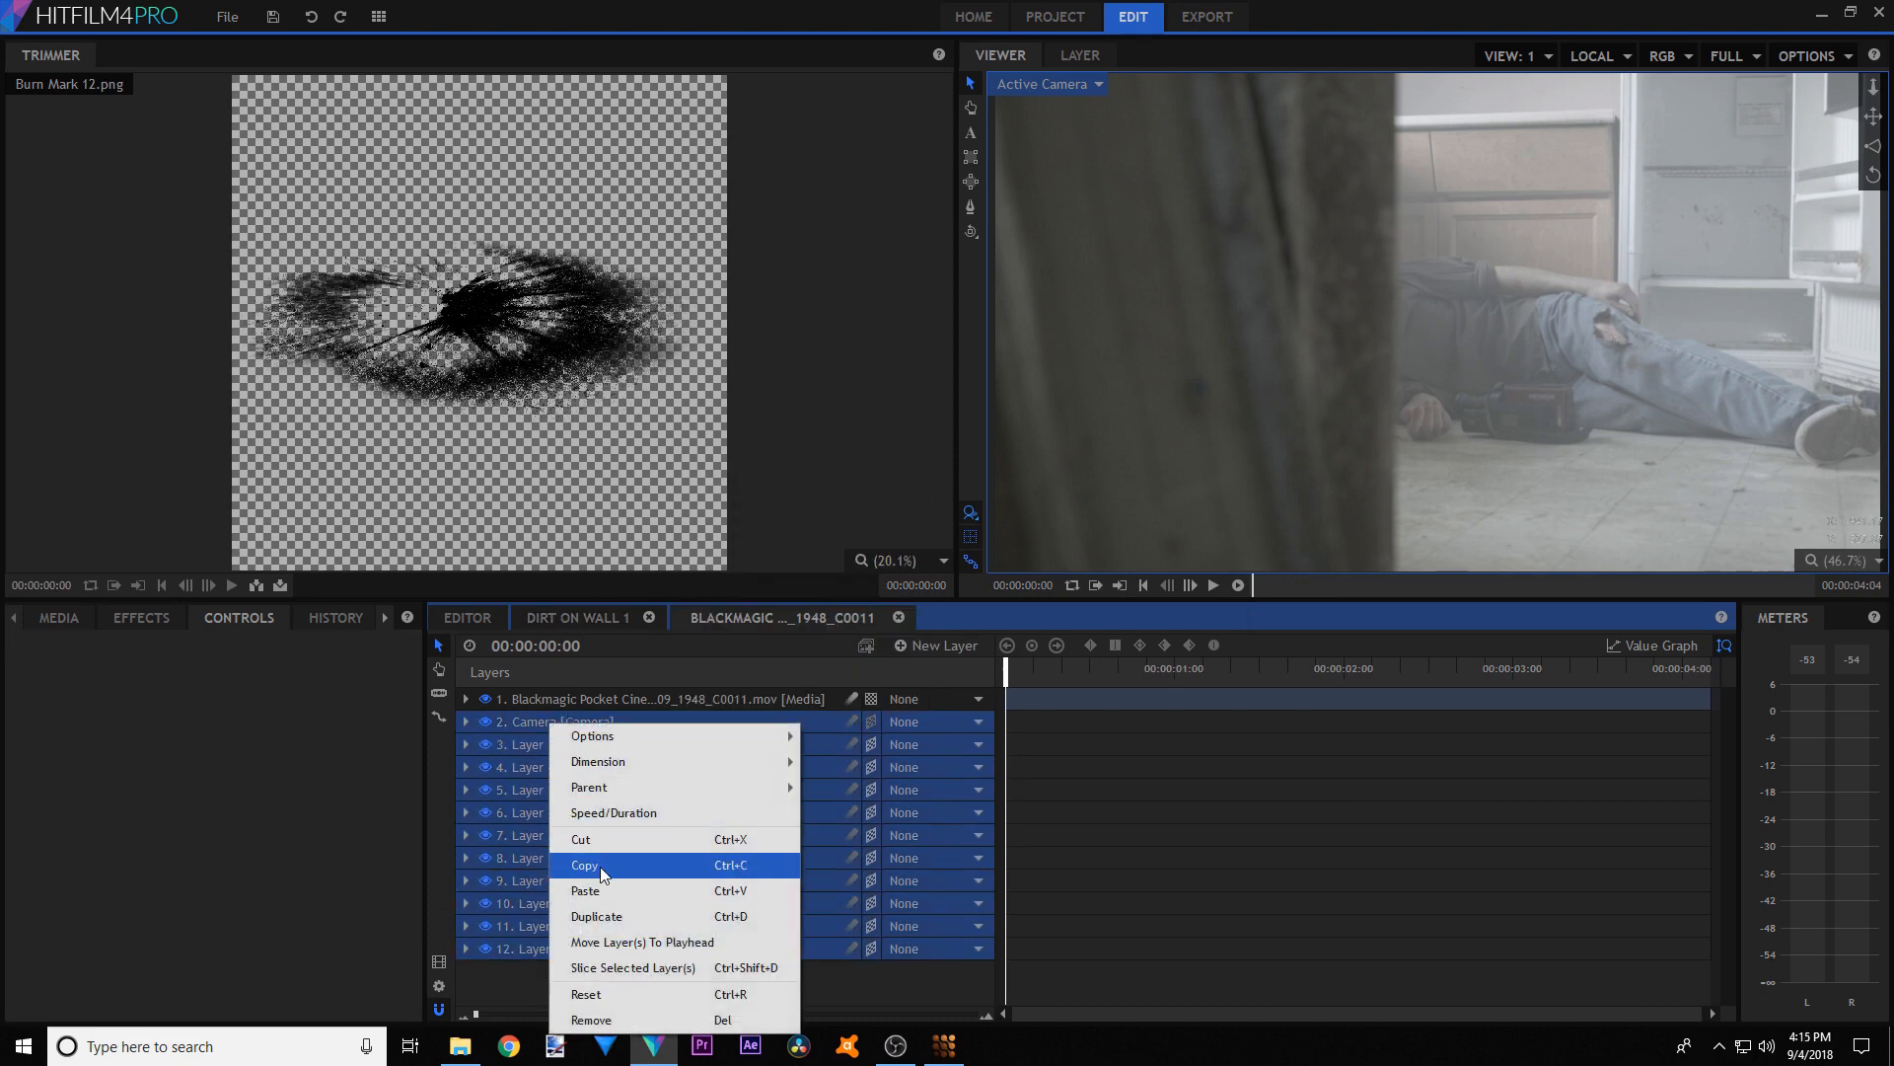
left_click(594, 863)
- Paste the copied camera and point layers into the dirt on wall 1 composite shot
left_click(586, 617)
left_click(1203, 908)
right_click(1203, 908)
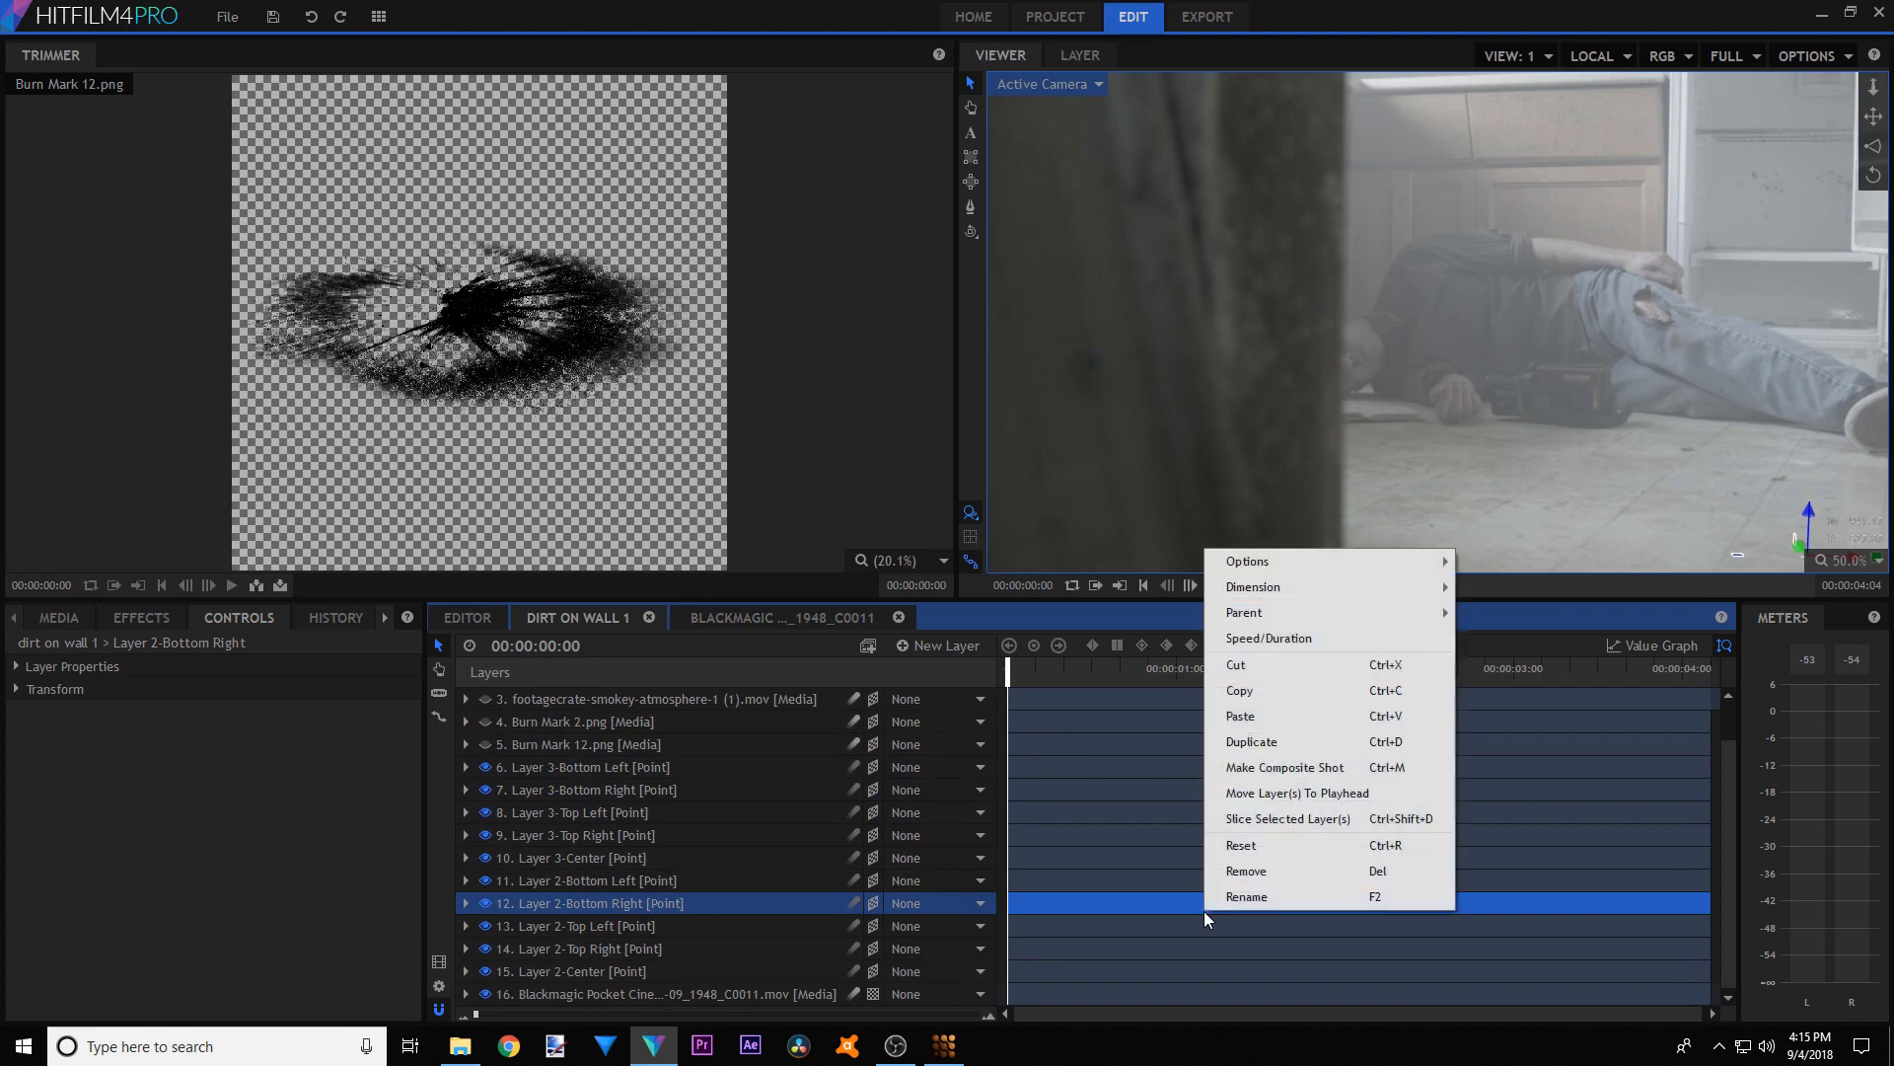
left_click(1245, 720)
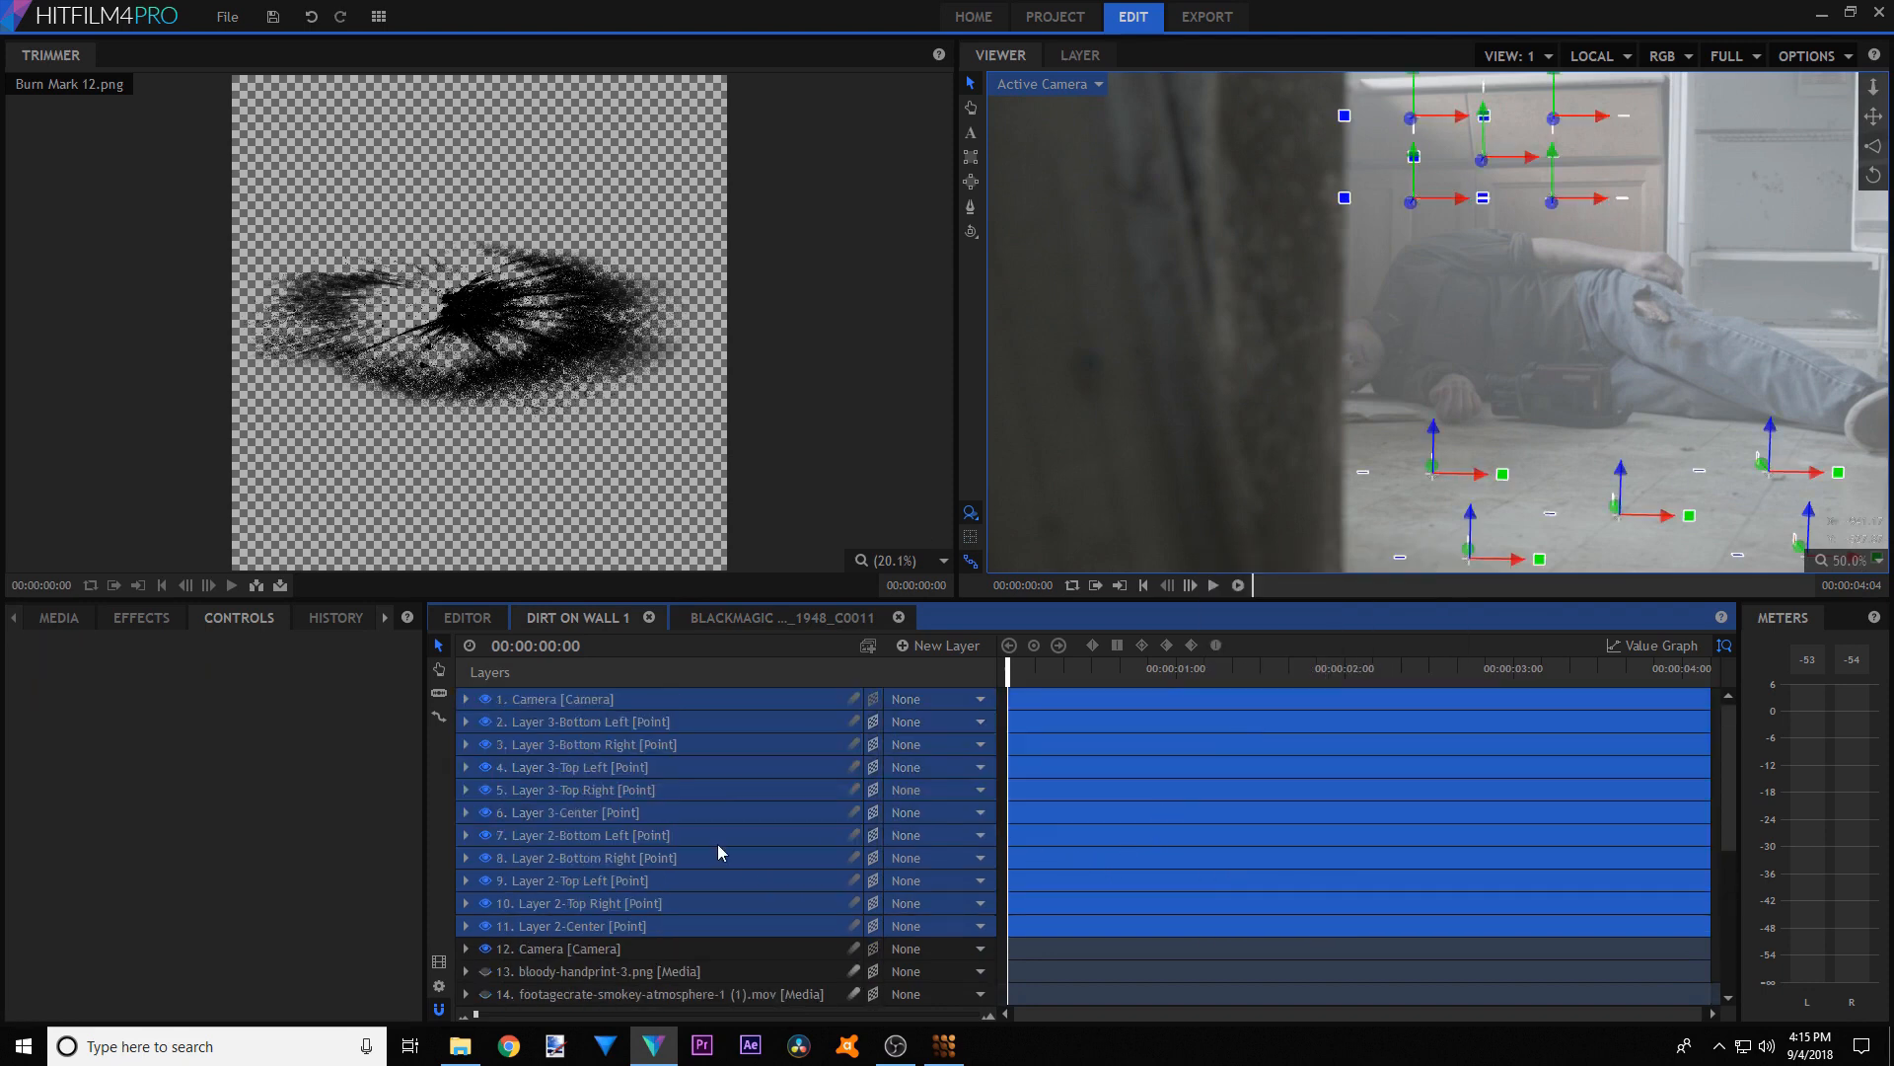
- Remove the newly pasted camera and point layers from the dirt on wall 1 composite shot
scroll(683, 820, "down", 3)
scroll(678, 820, "up", 3)
right_click(635, 813)
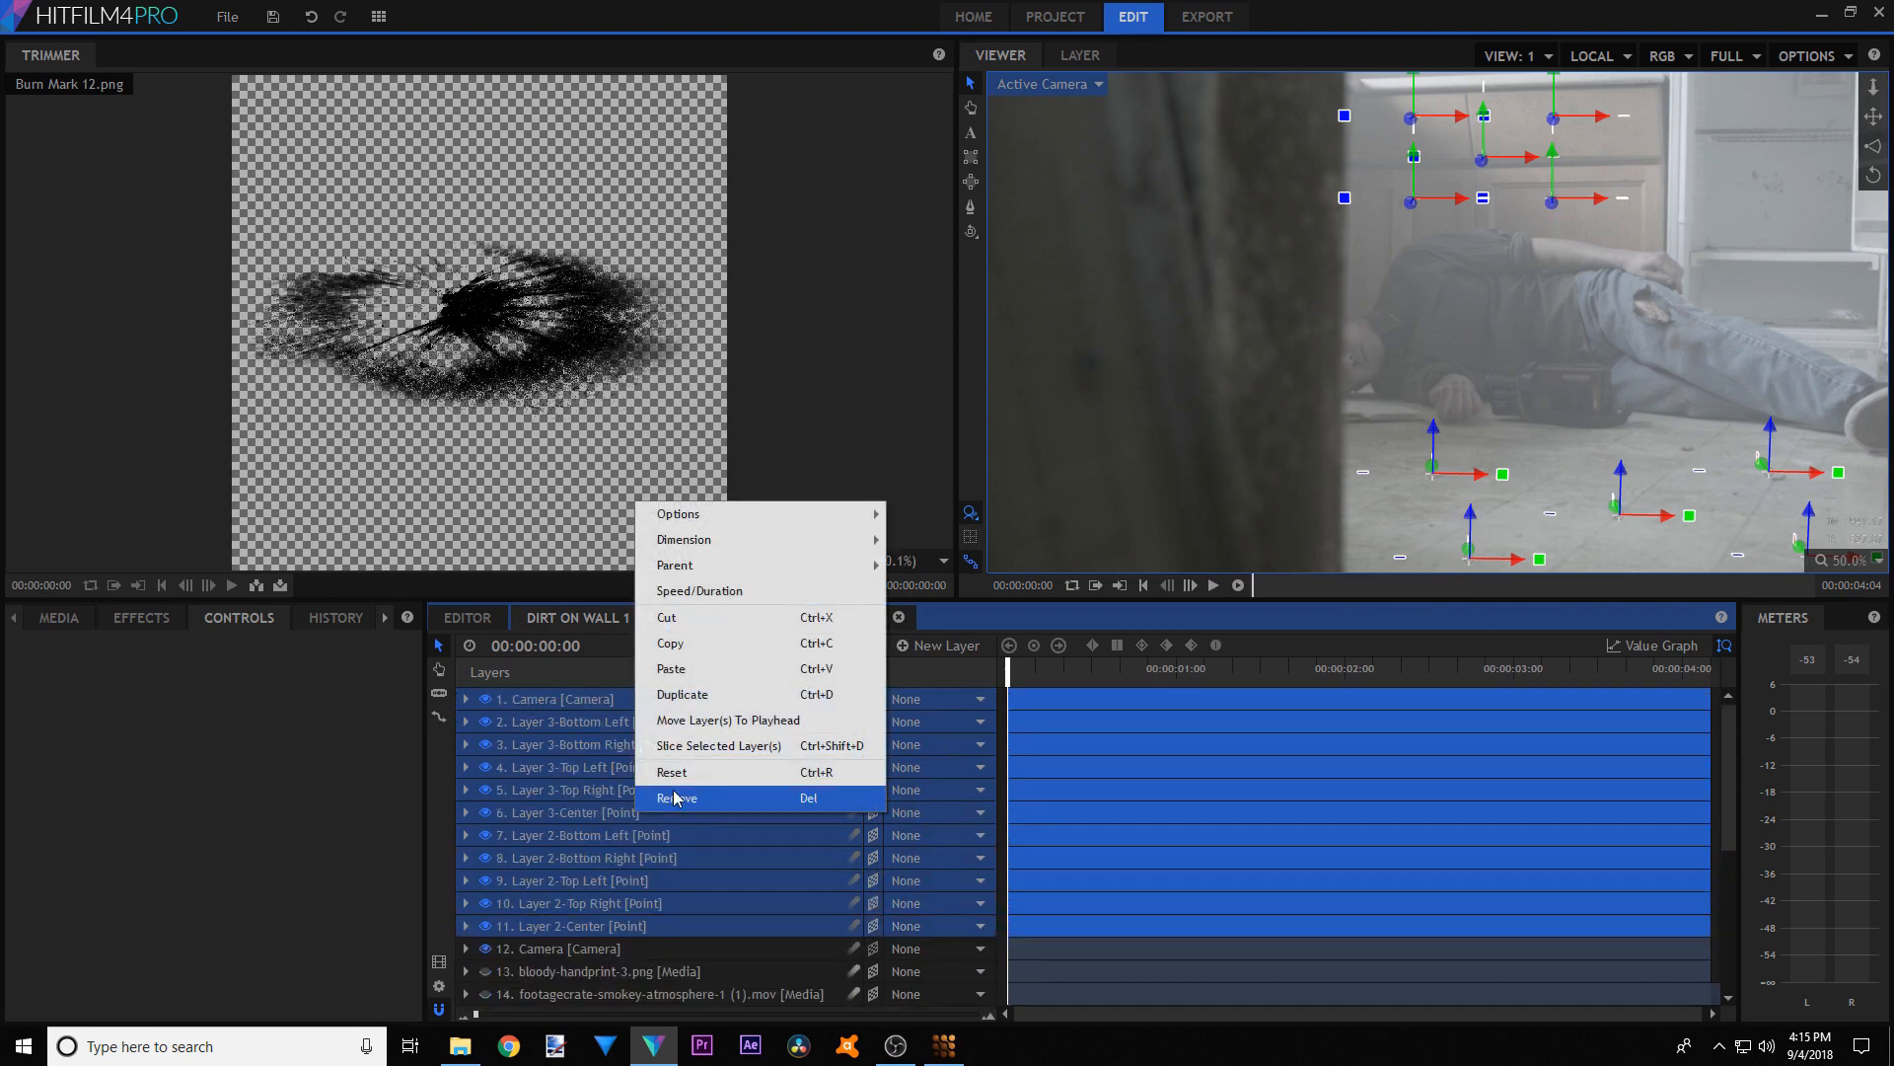
left_click(677, 797)
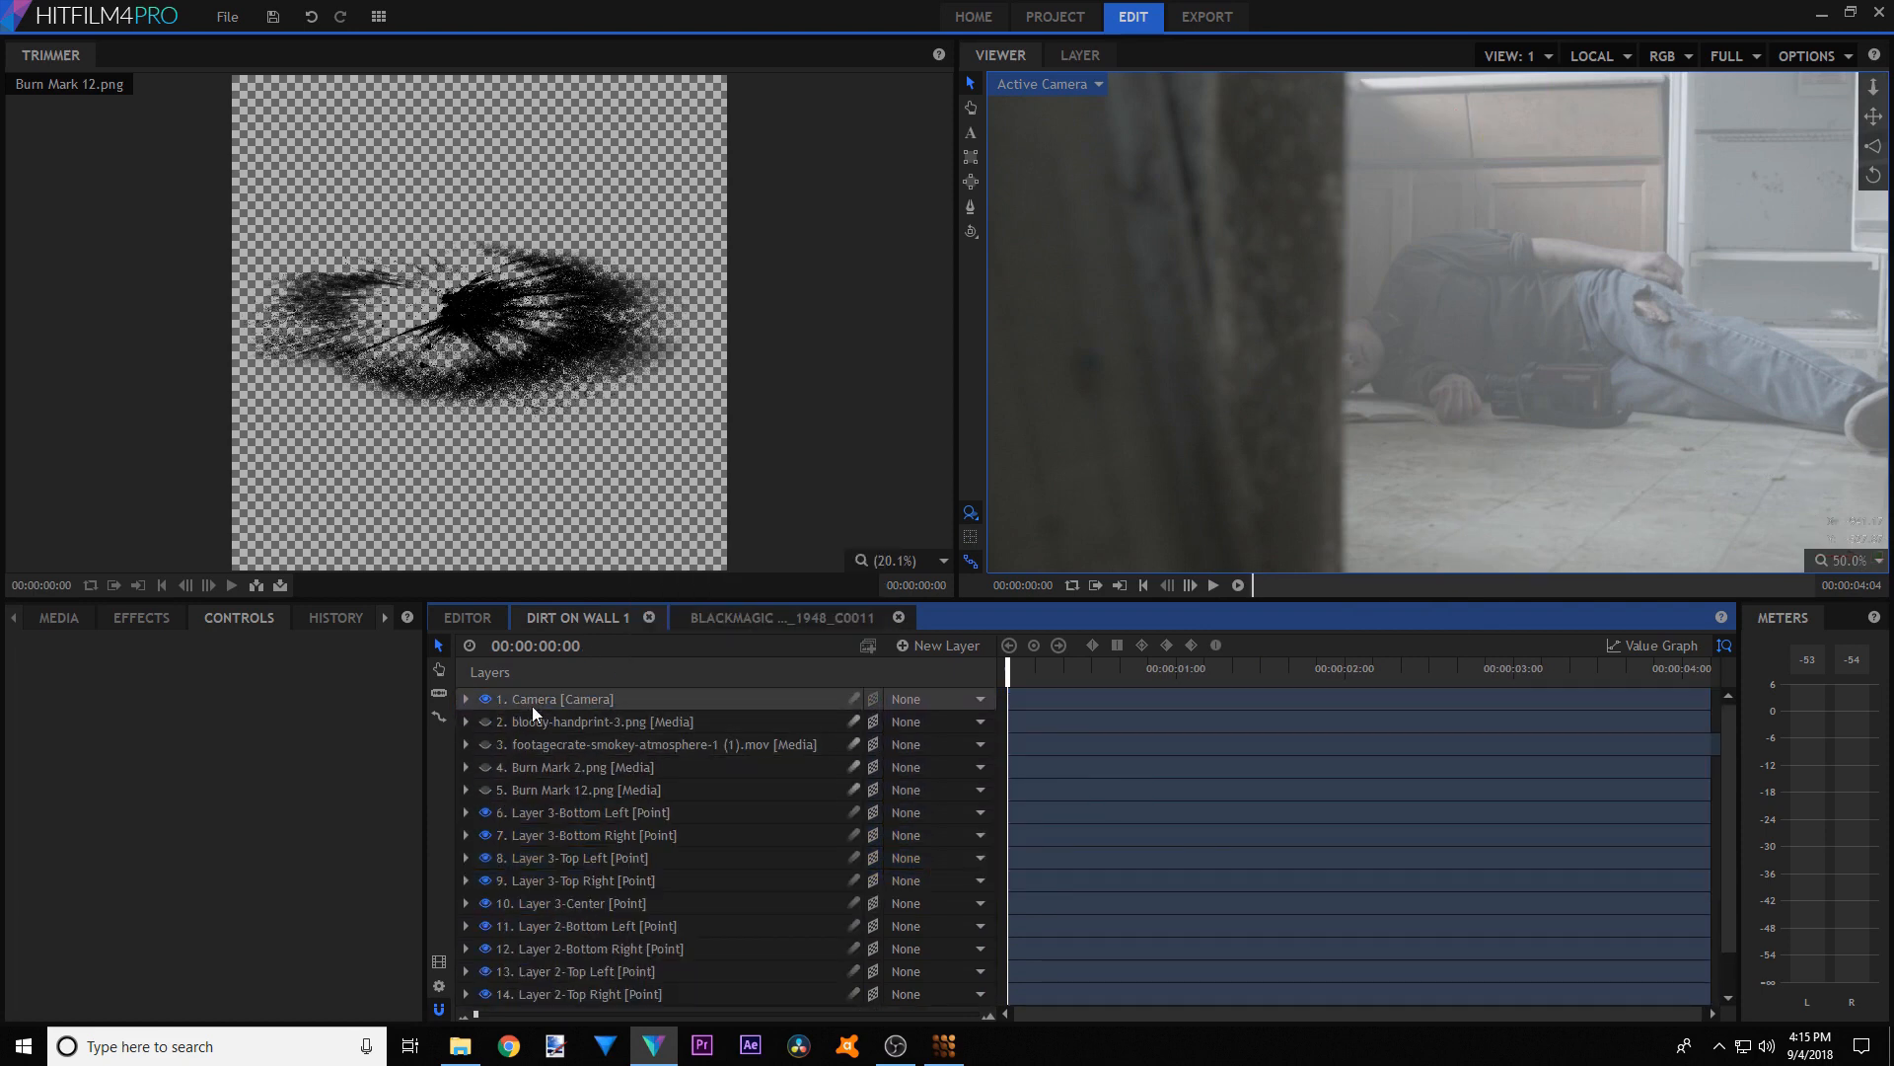
- Select several Layer 3 and Layer 2 points one after another to examine where they sit in the shot
left_click(541, 903)
left_click(552, 888)
left_click(578, 947)
left_click(592, 994)
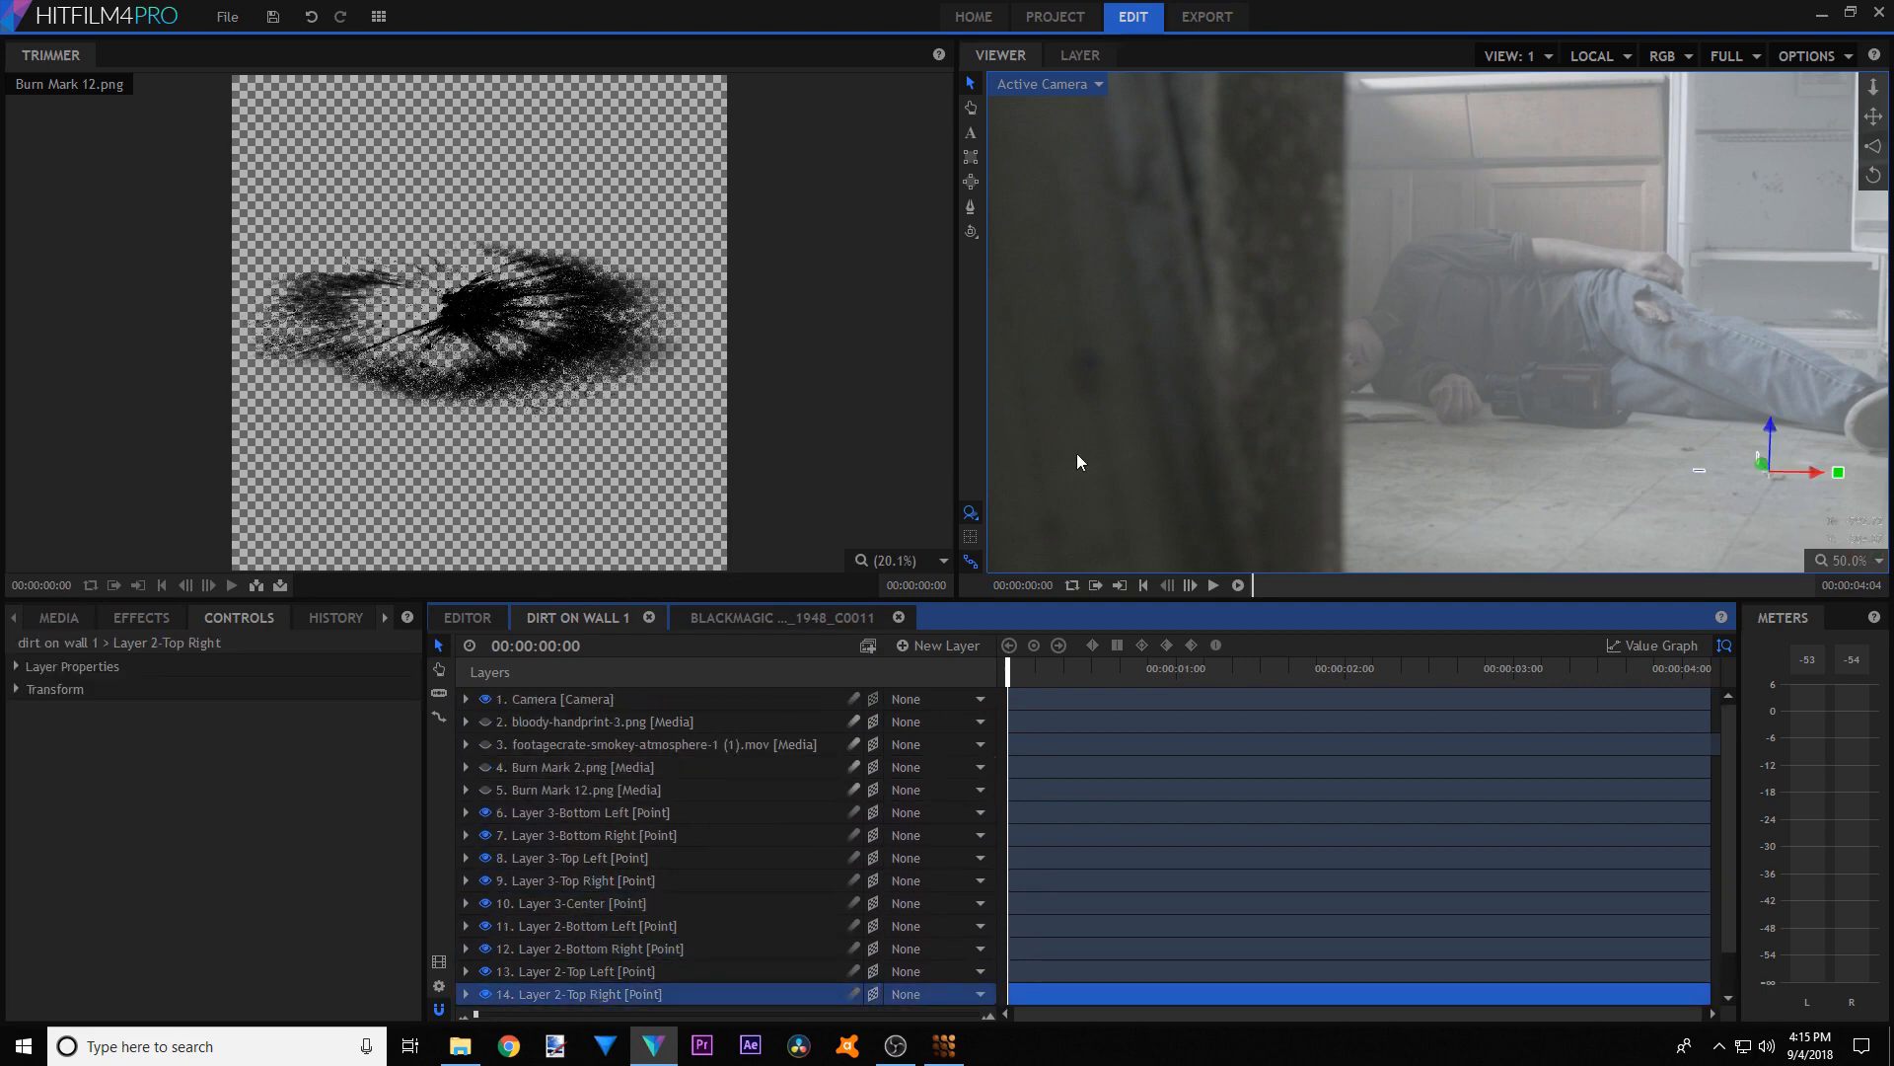
scroll(1421, 402, "up", 2)
scroll(592, 928, "down", 1)
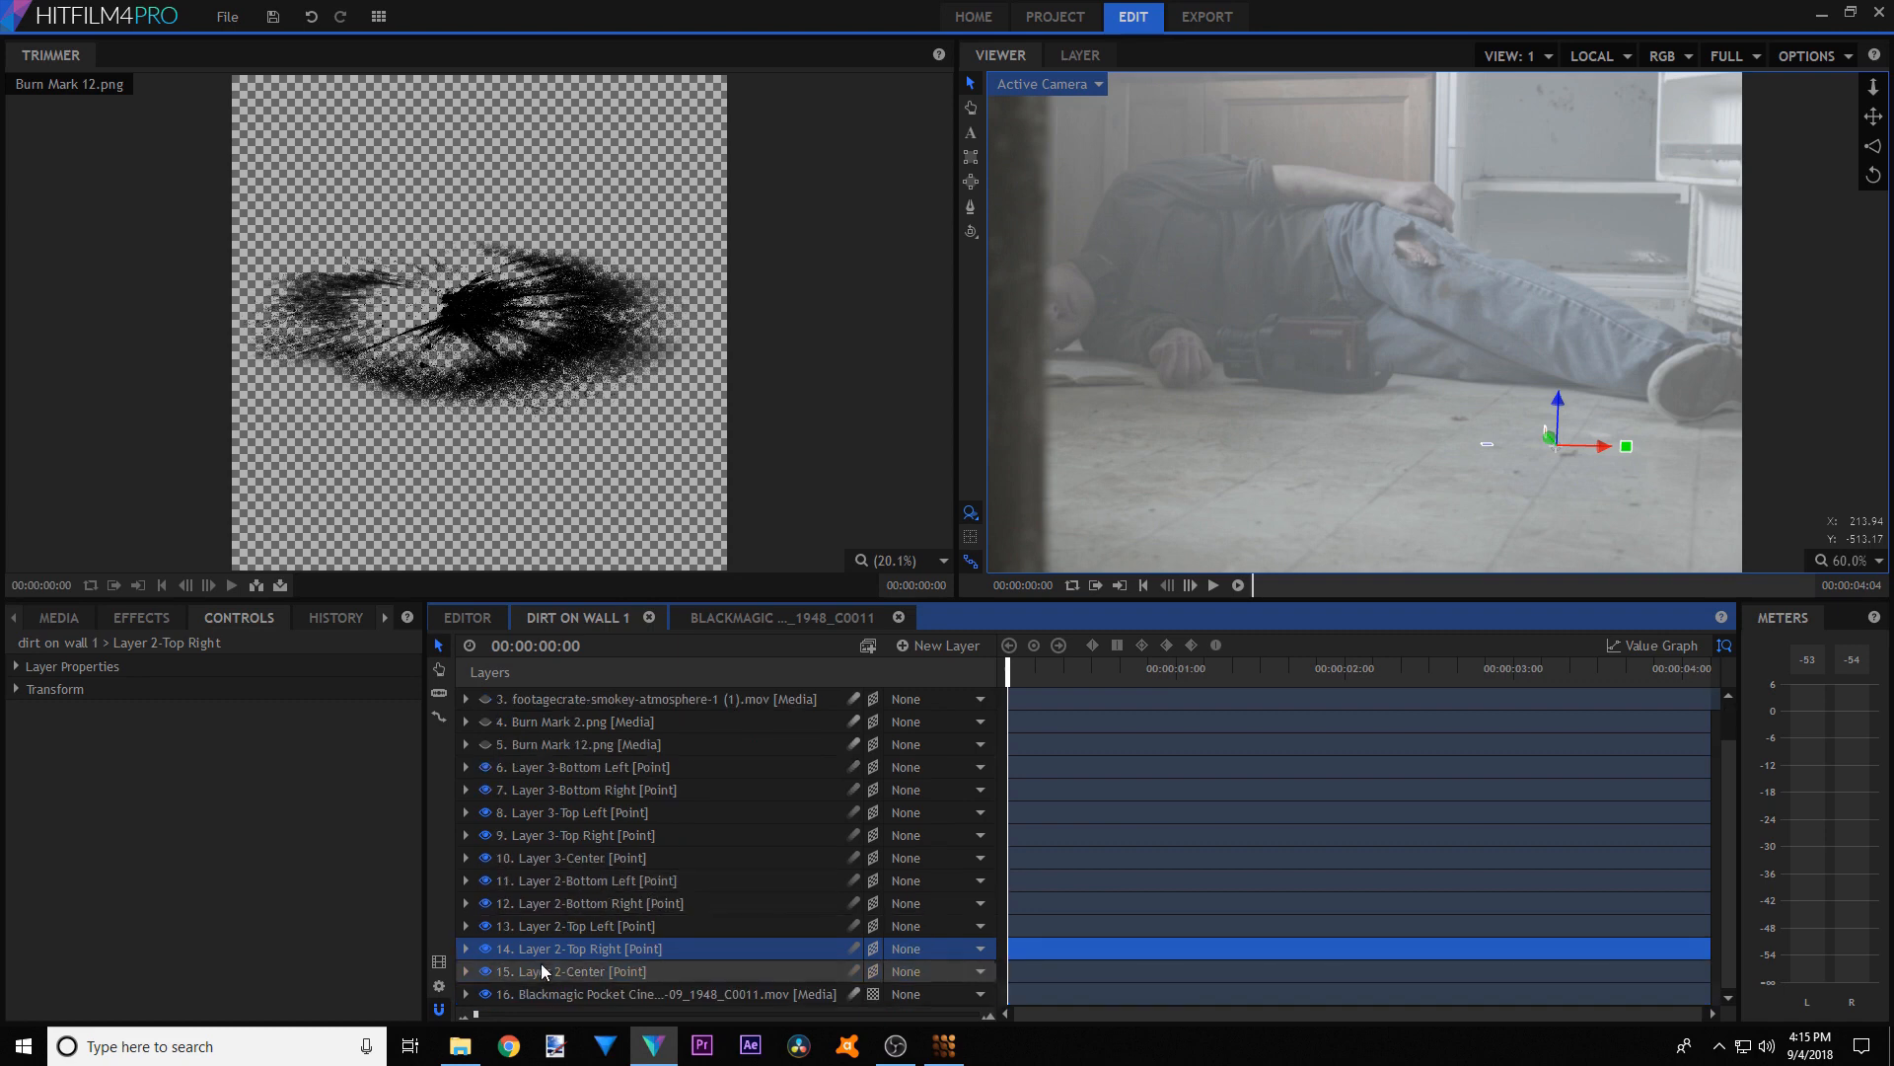
left_click(541, 969)
left_click(582, 858)
left_click(582, 807)
scroll(582, 803, "up", 2)
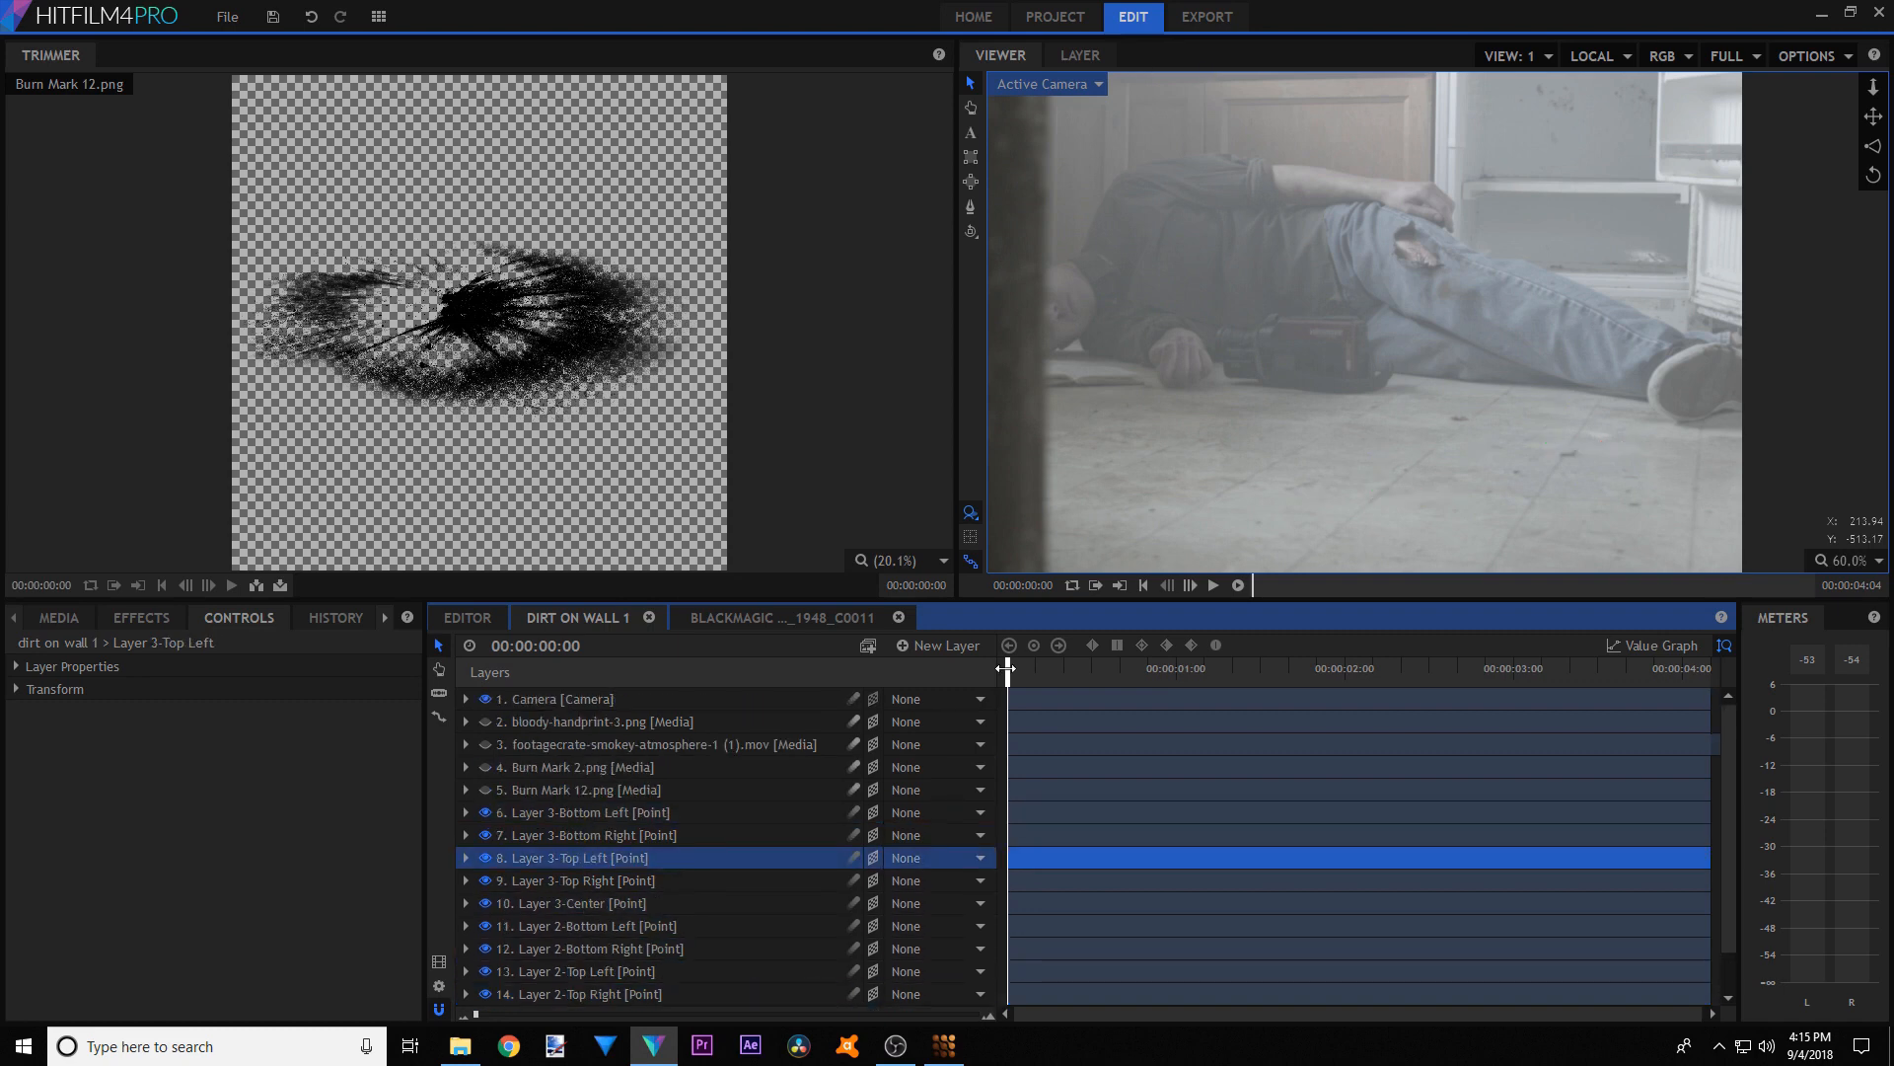
mouse_move(1006, 669)
left_mouse_down()
mouse_move(1079, 669)
mouse_move(1007, 669)
left_mouse_up()
left_click(518, 696)
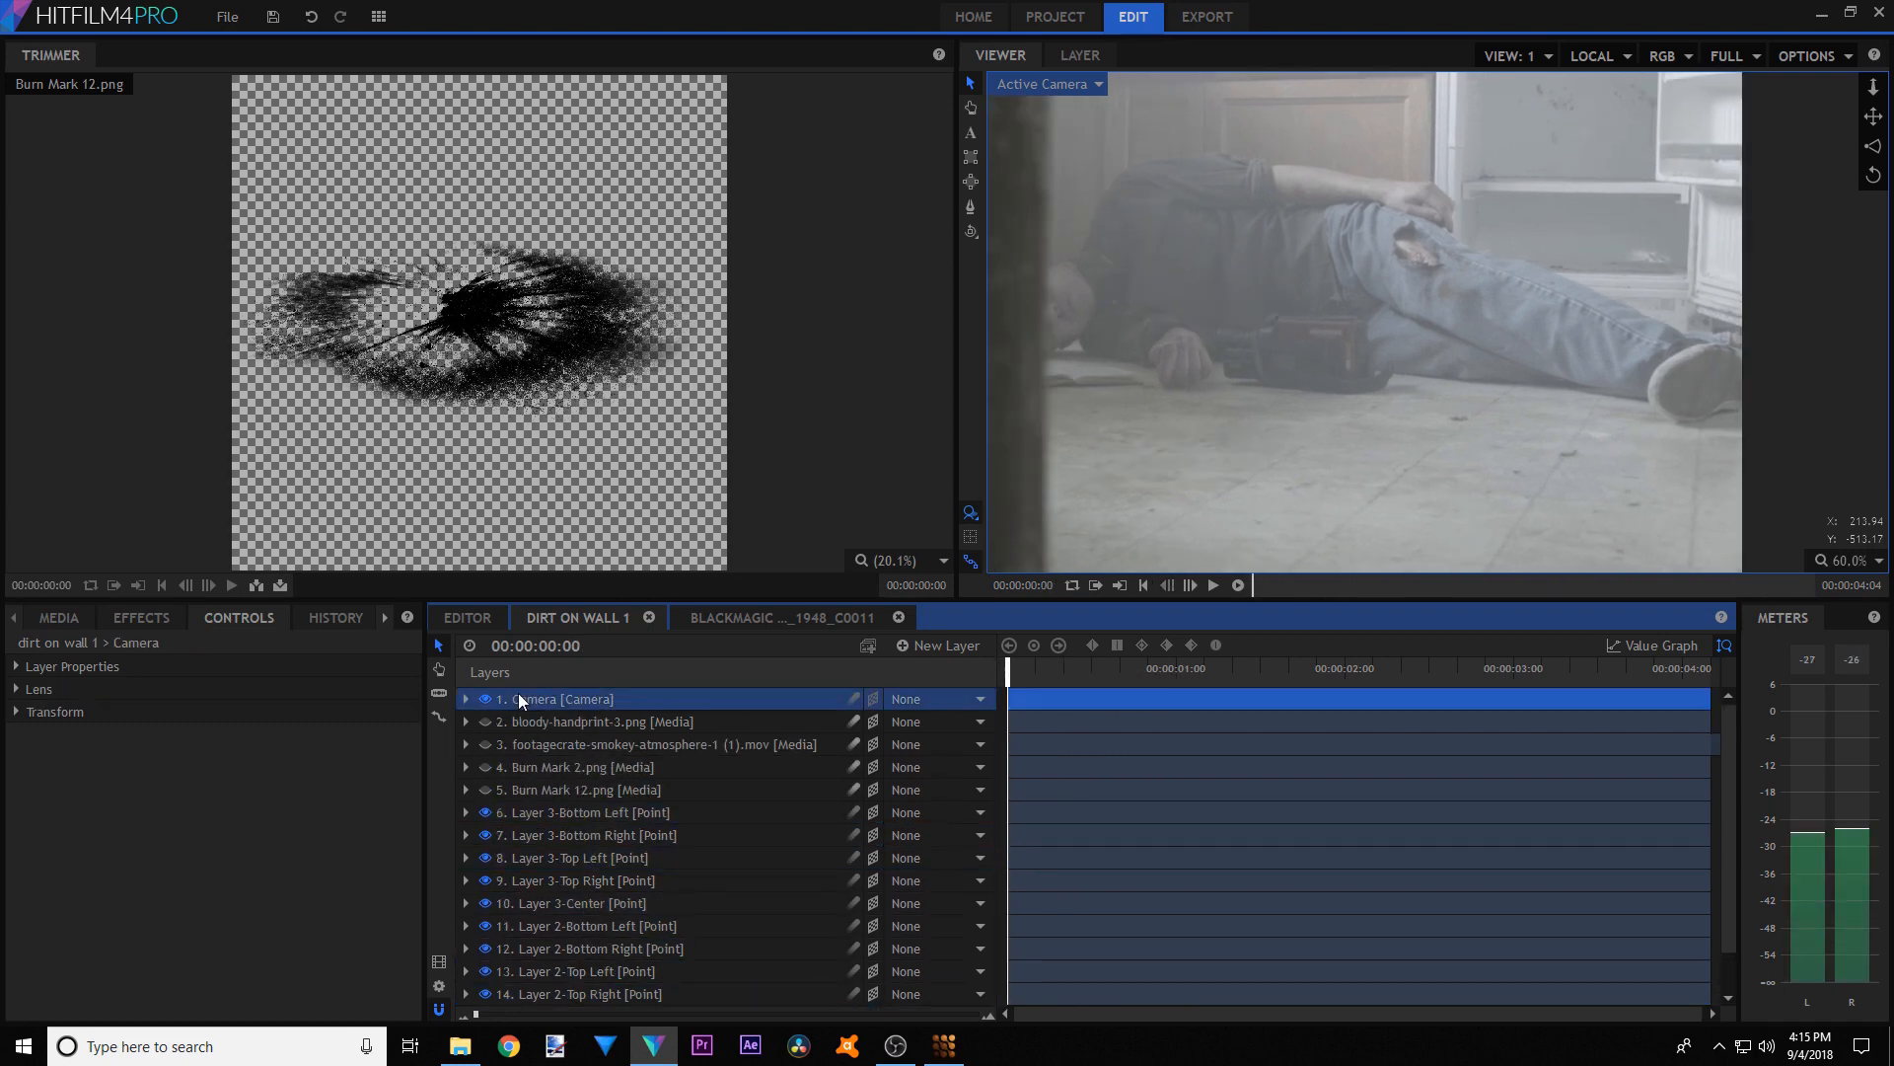
scroll(1332, 404, "down", 3)
scroll(1374, 395, "up", 3)
scroll(1411, 399, "down", 3)
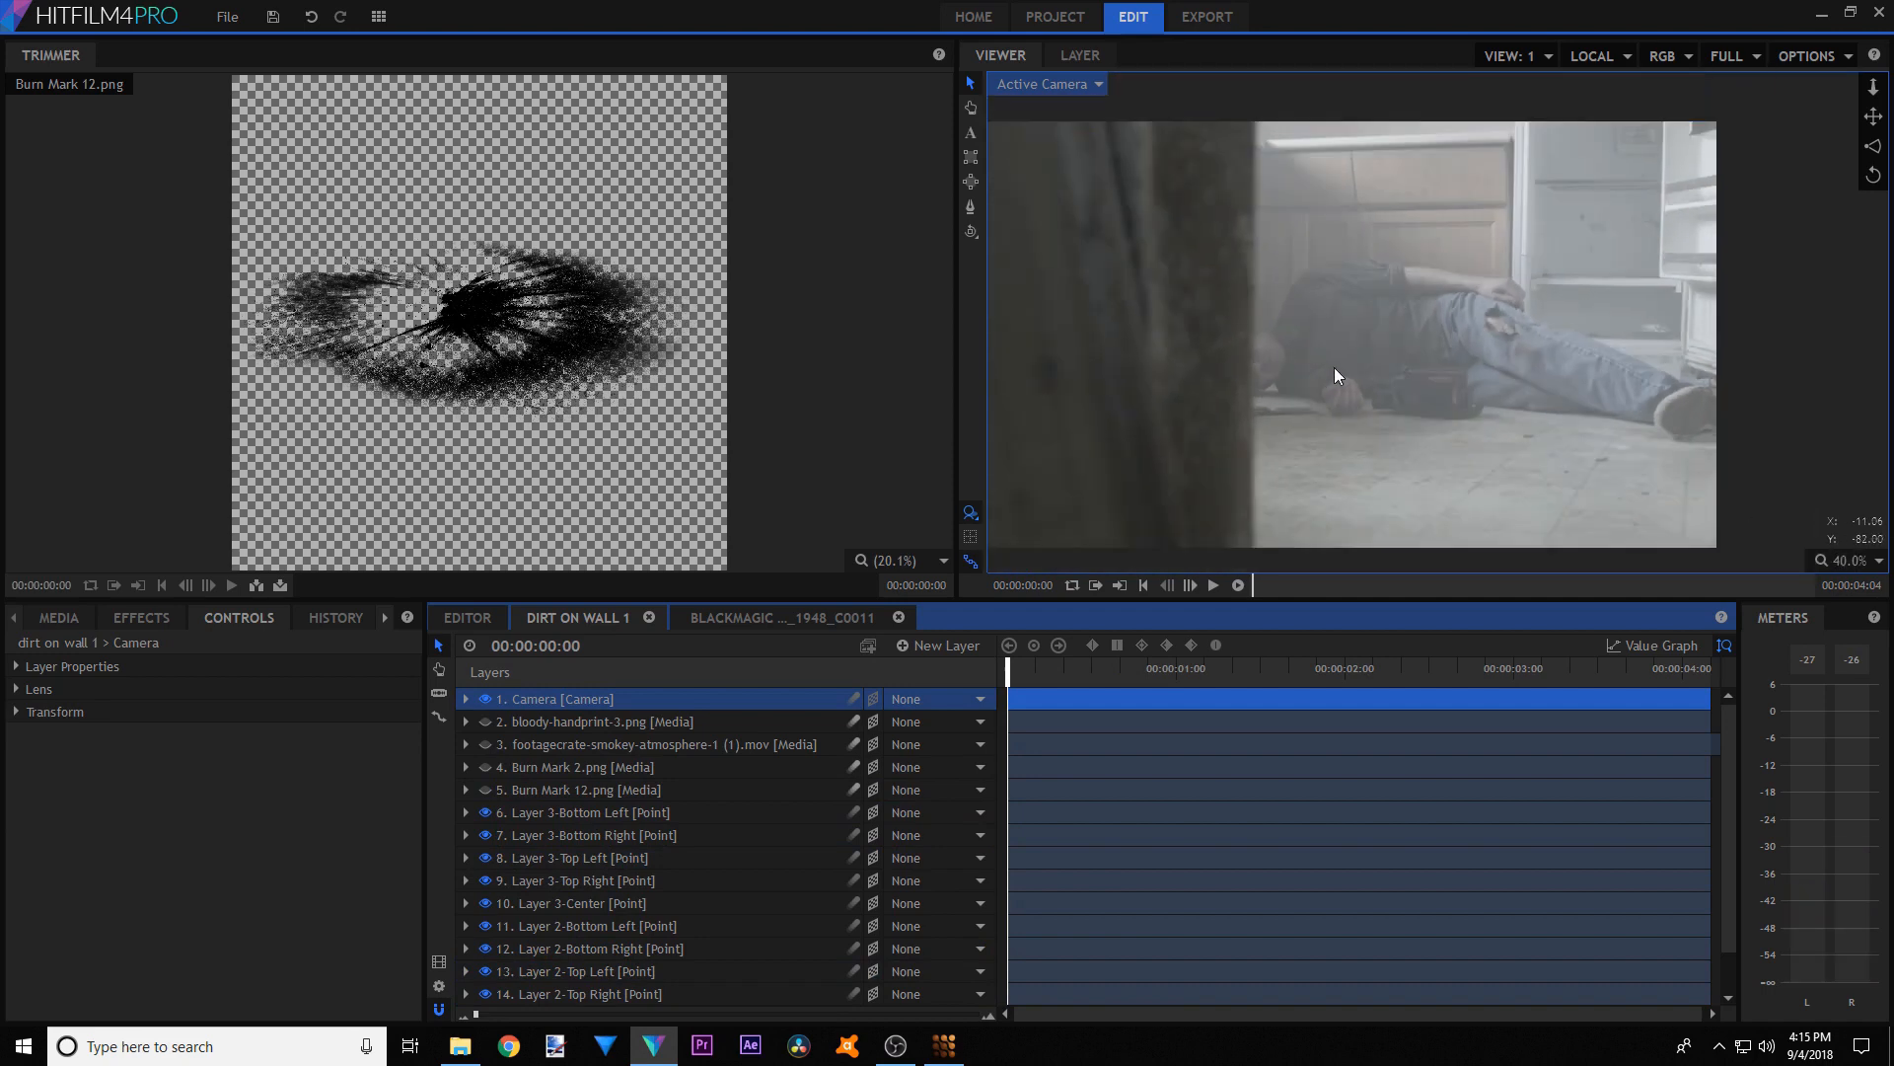
scroll(1199, 325, "up", 2)
scroll(1219, 338, "down", 2)
scroll(1251, 356, "up", 2)
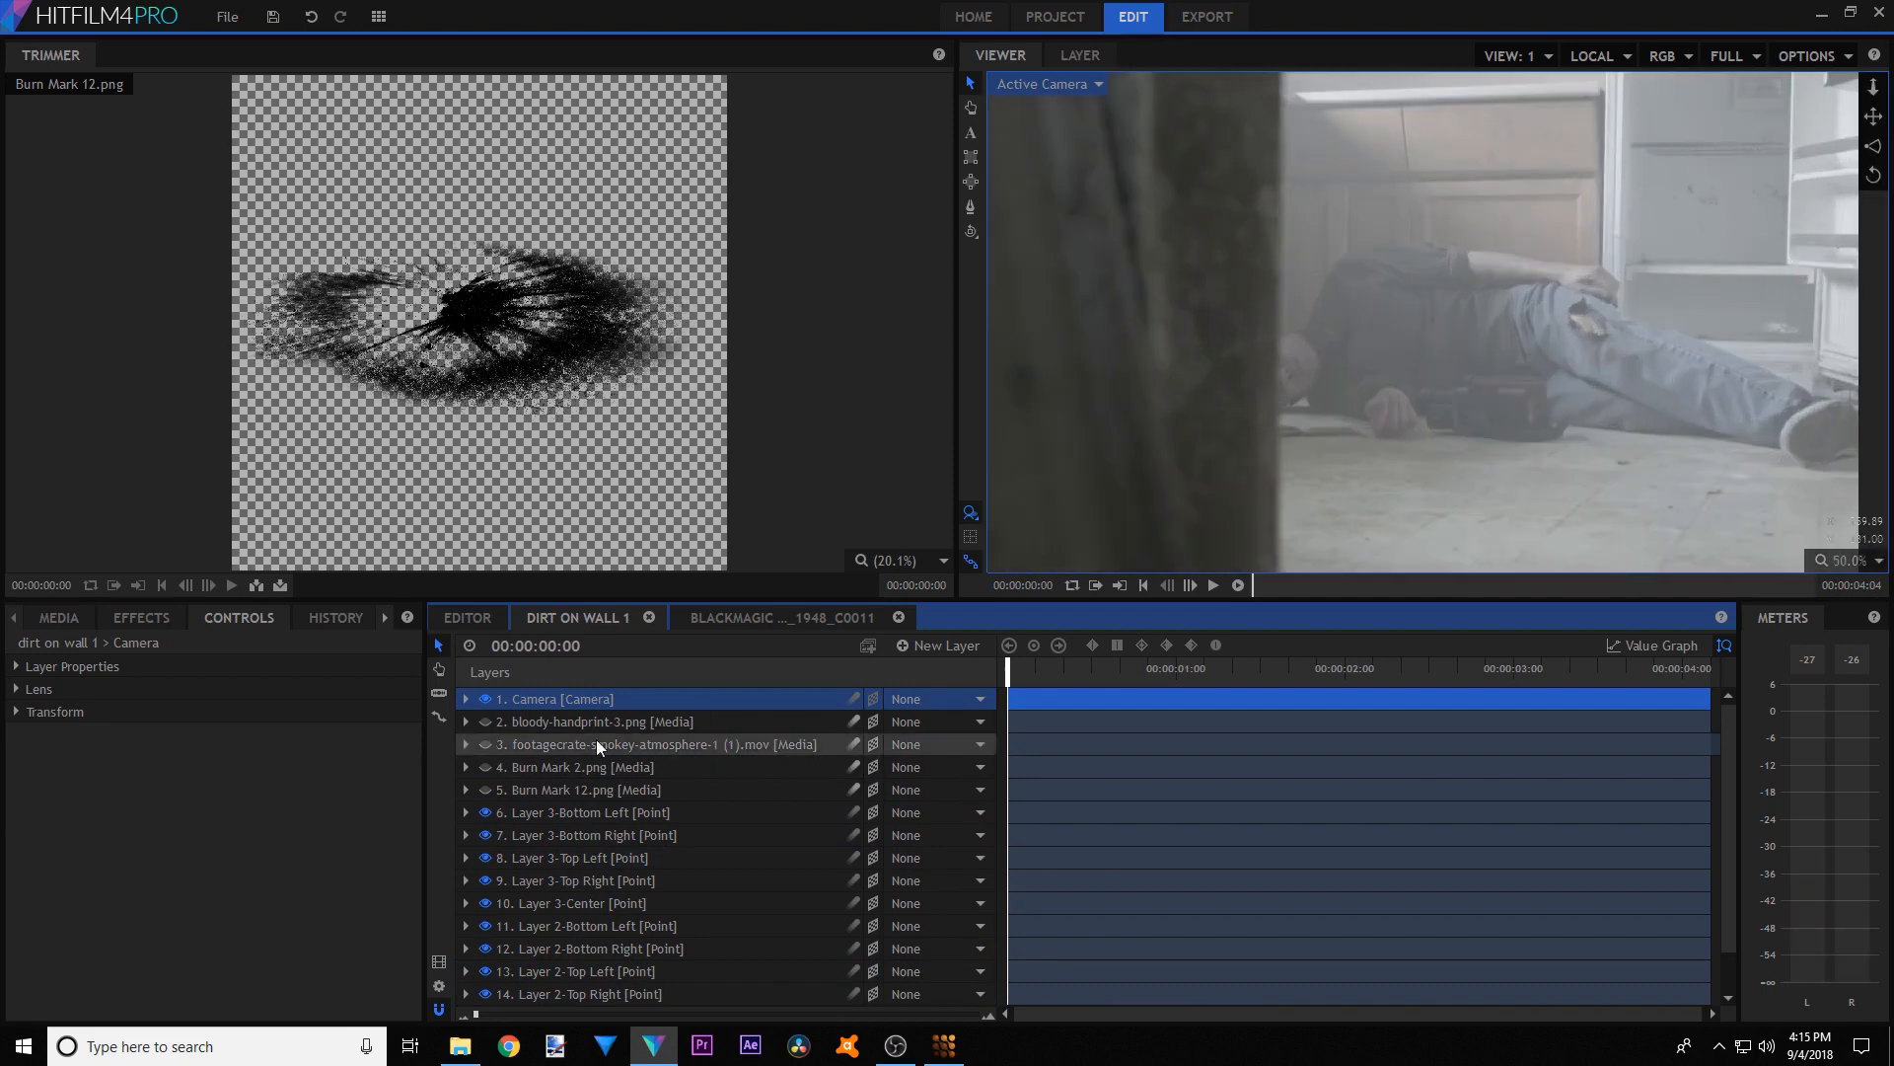
- Make the bloody-handprint-3, smokey-atmosphere, Burn Mark 2 and Burn Mark 12 layers visible, and scrub the shot forward to 00:00:01:17
left_click(487, 743)
left_click(485, 767)
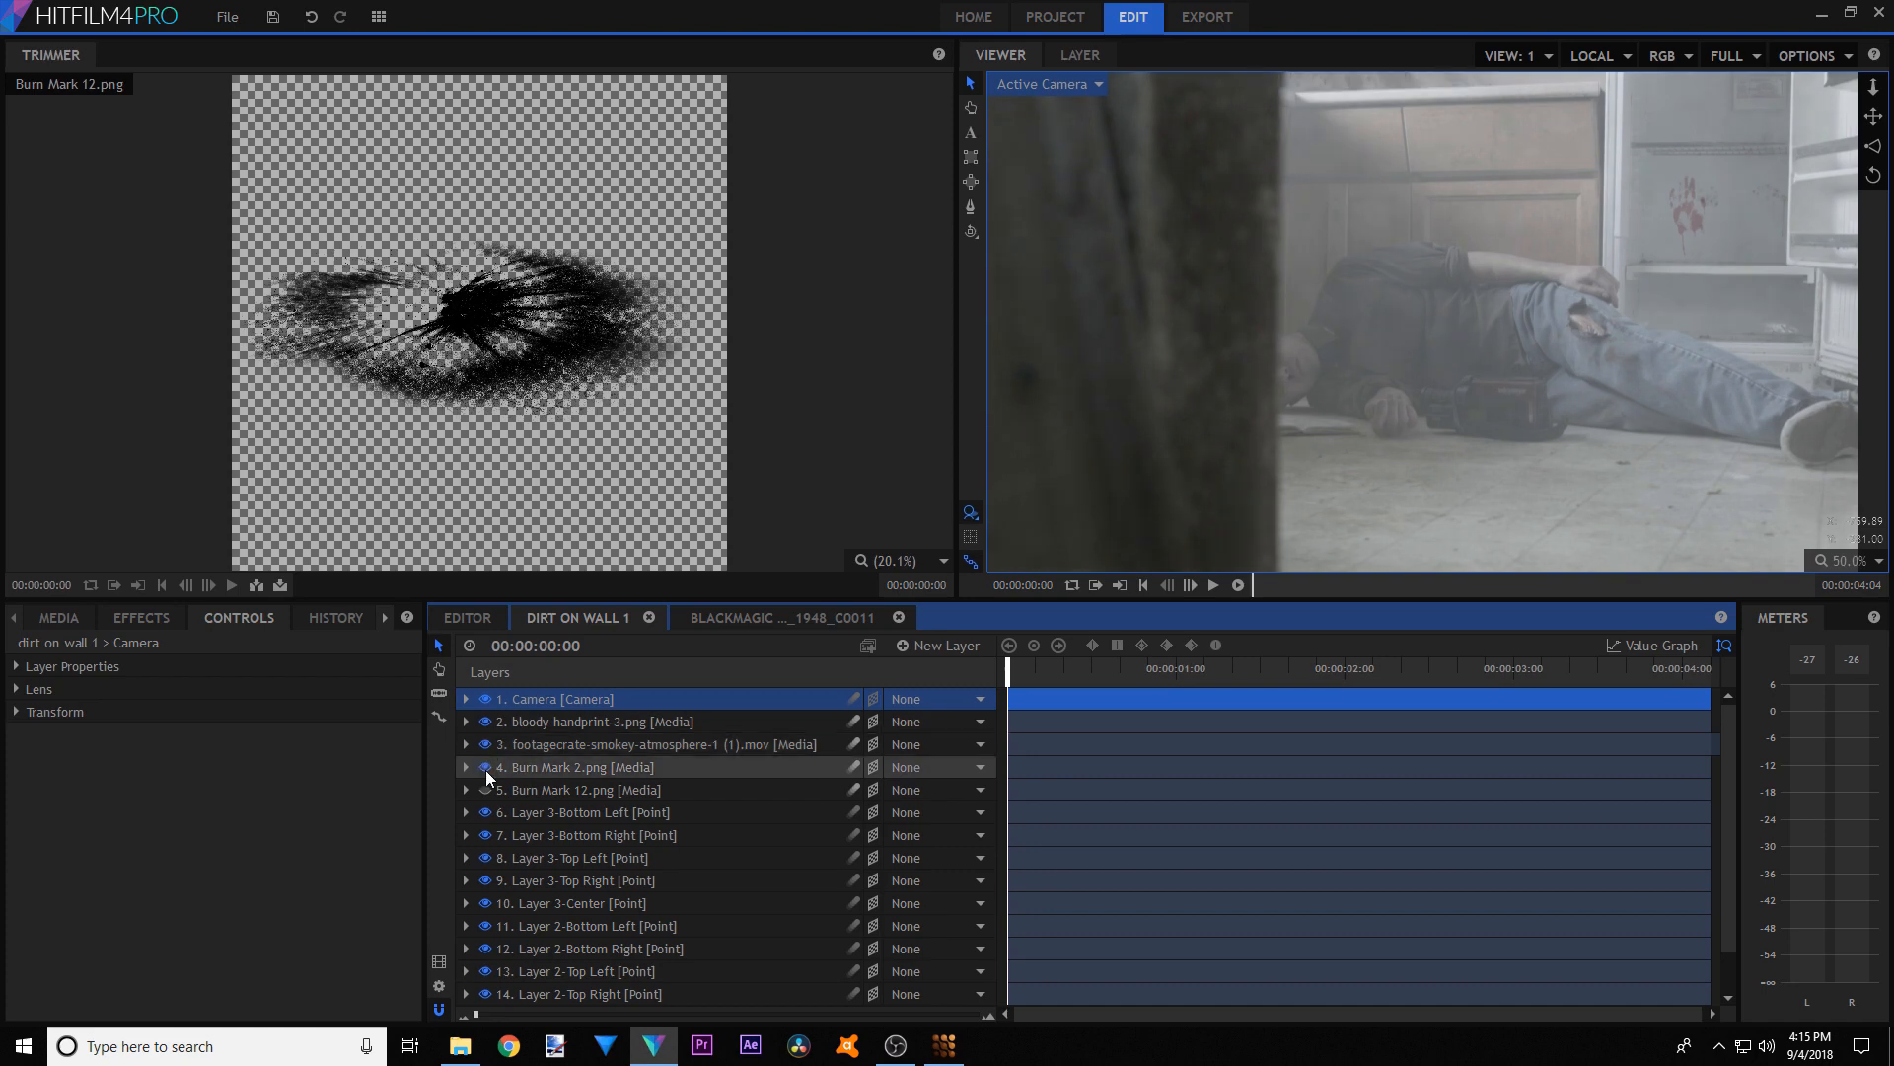
left_click(485, 789)
scroll(1247, 389, "down", 1)
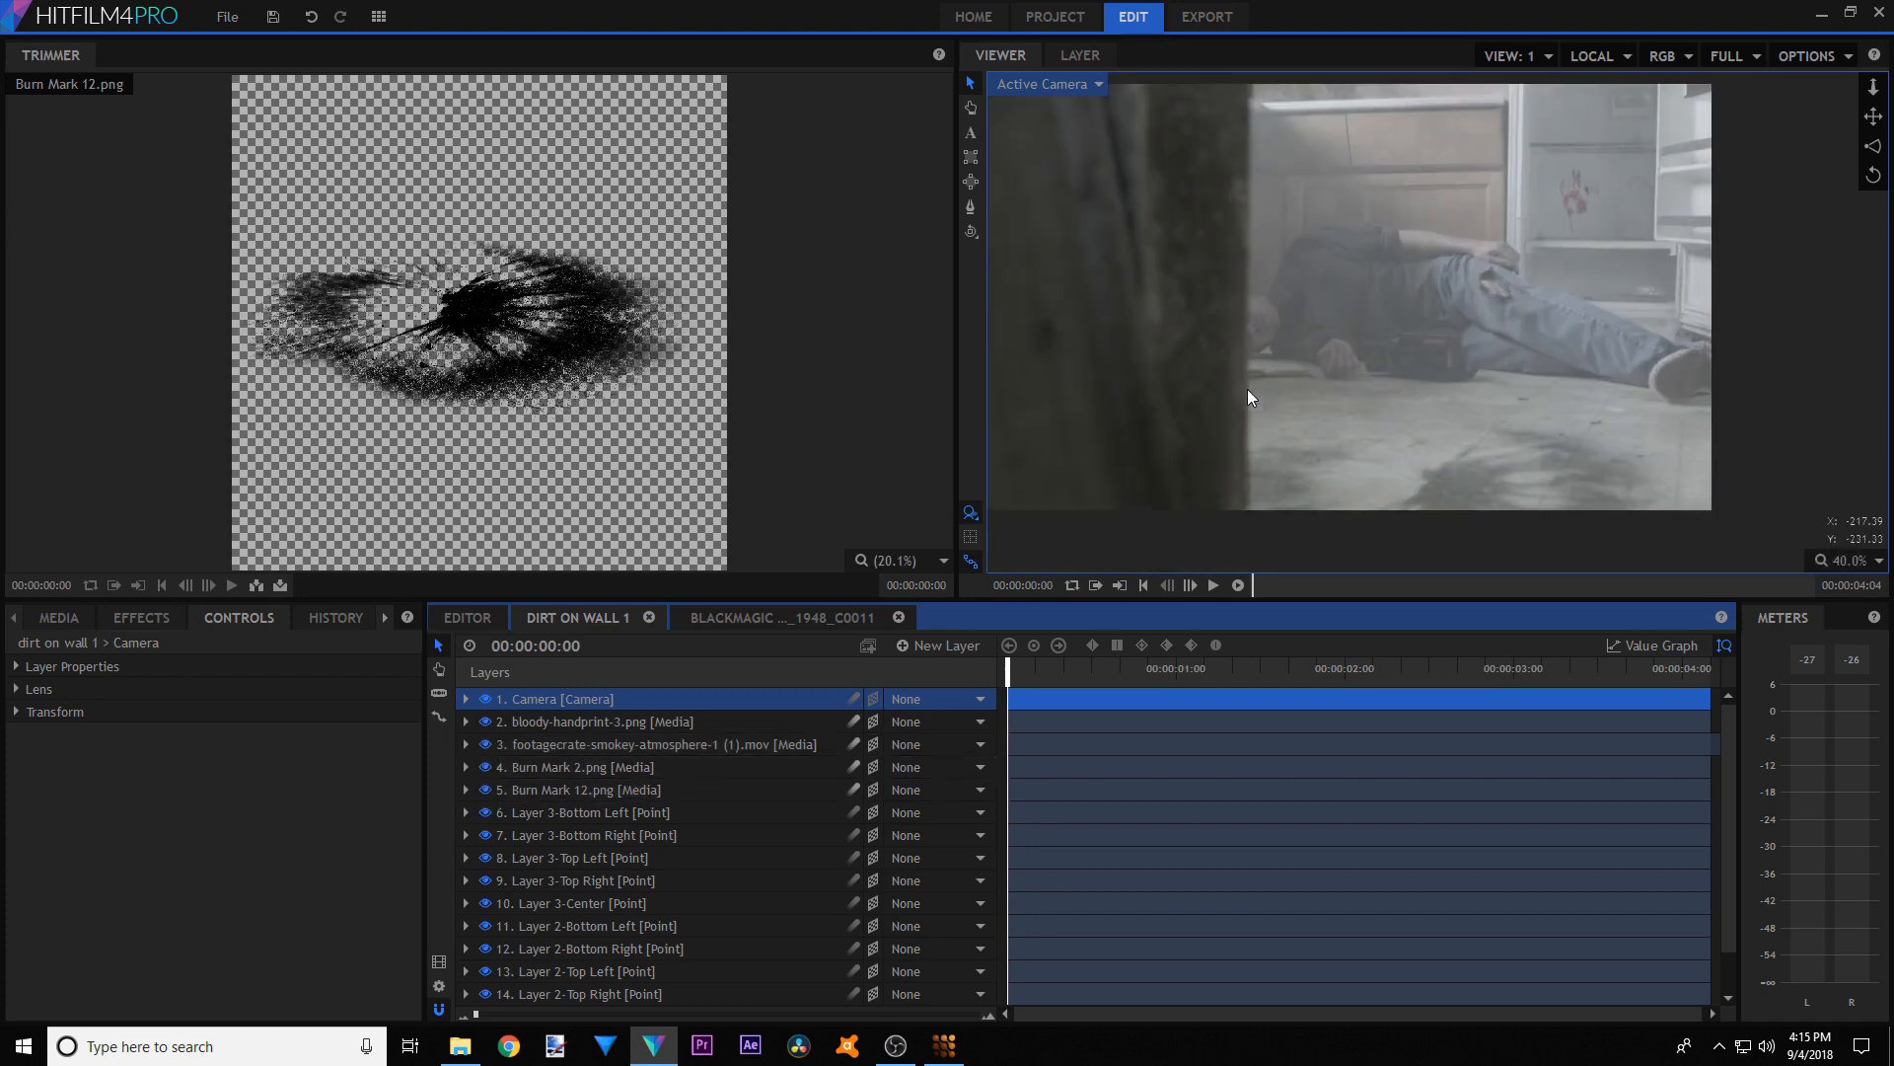
scroll(1247, 389, "down", 1)
scroll(1289, 286, "up", 1)
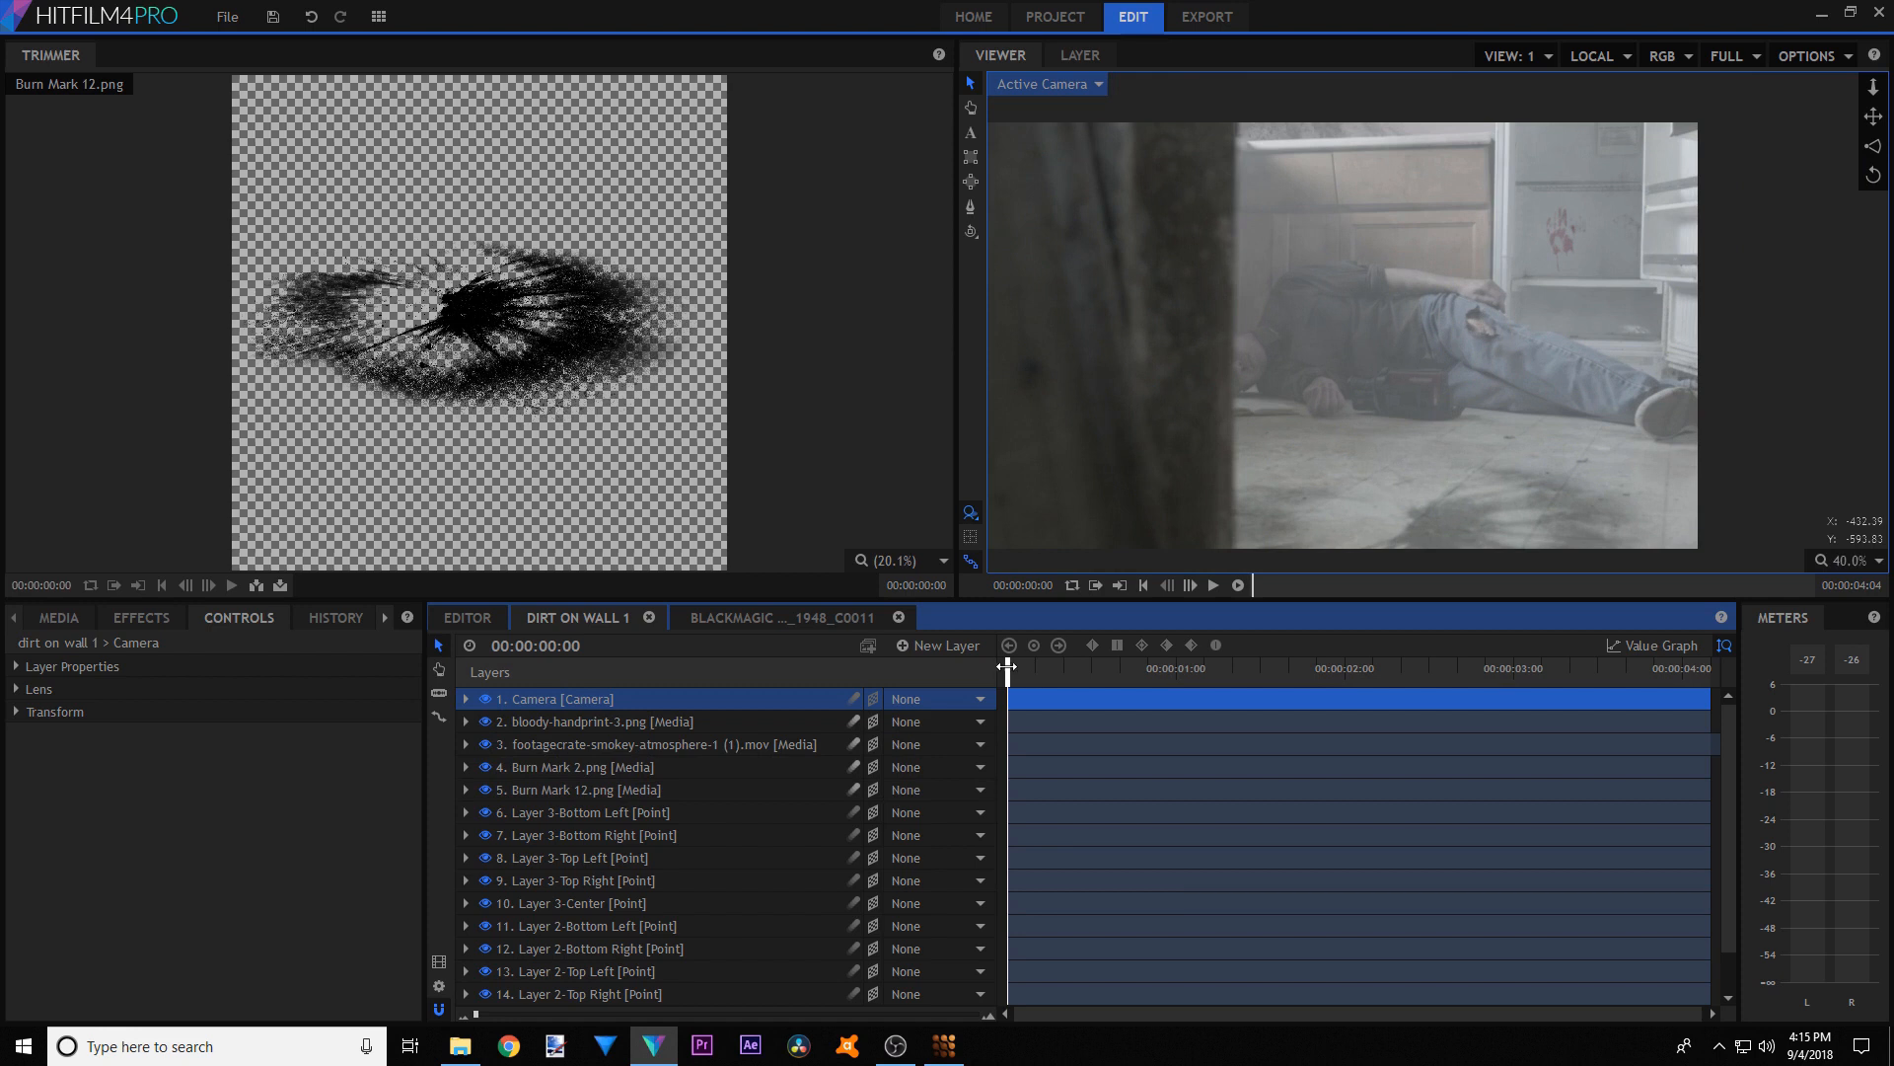
left_click_drag(1006, 667, 1308, 649)
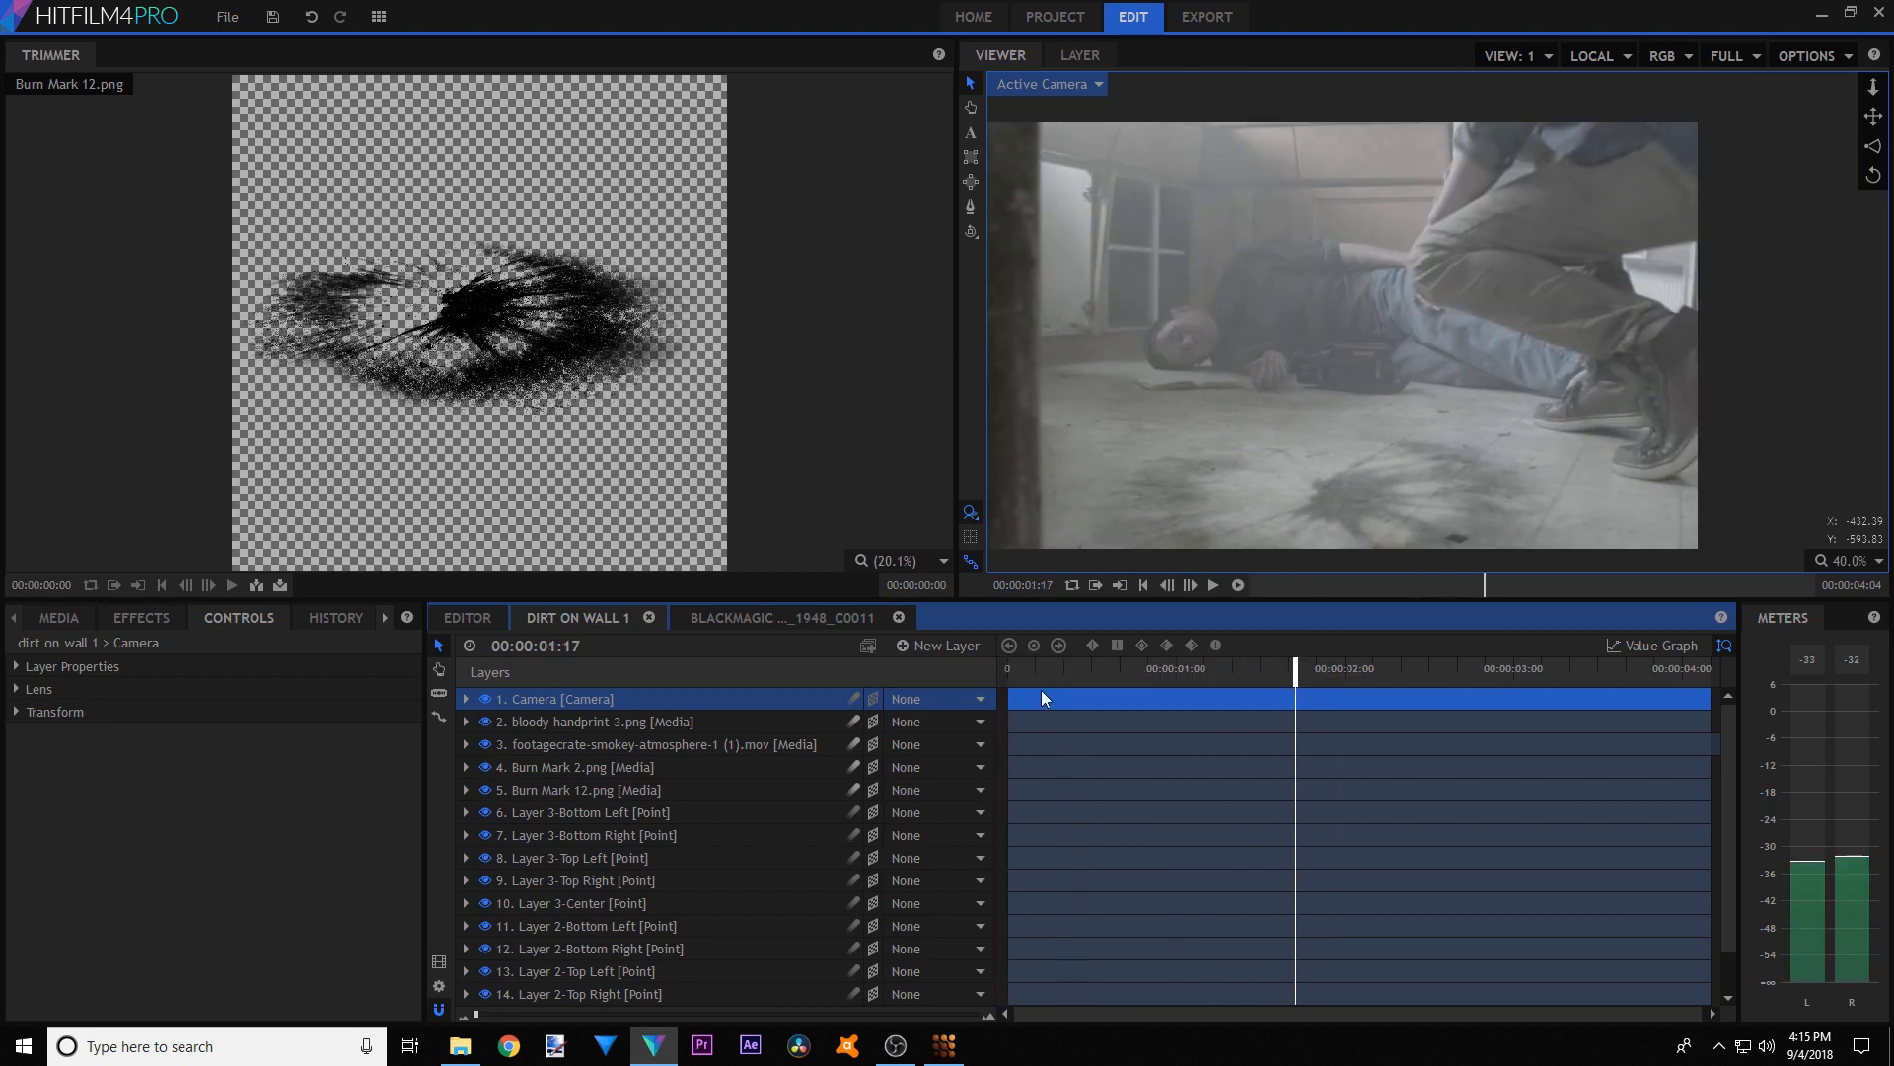
- Hide the bloody-handprint-3, smokey-atmosphere and Burn Mark 2 layers, and select the Burn Mark 12.png layer
left_click(649, 750)
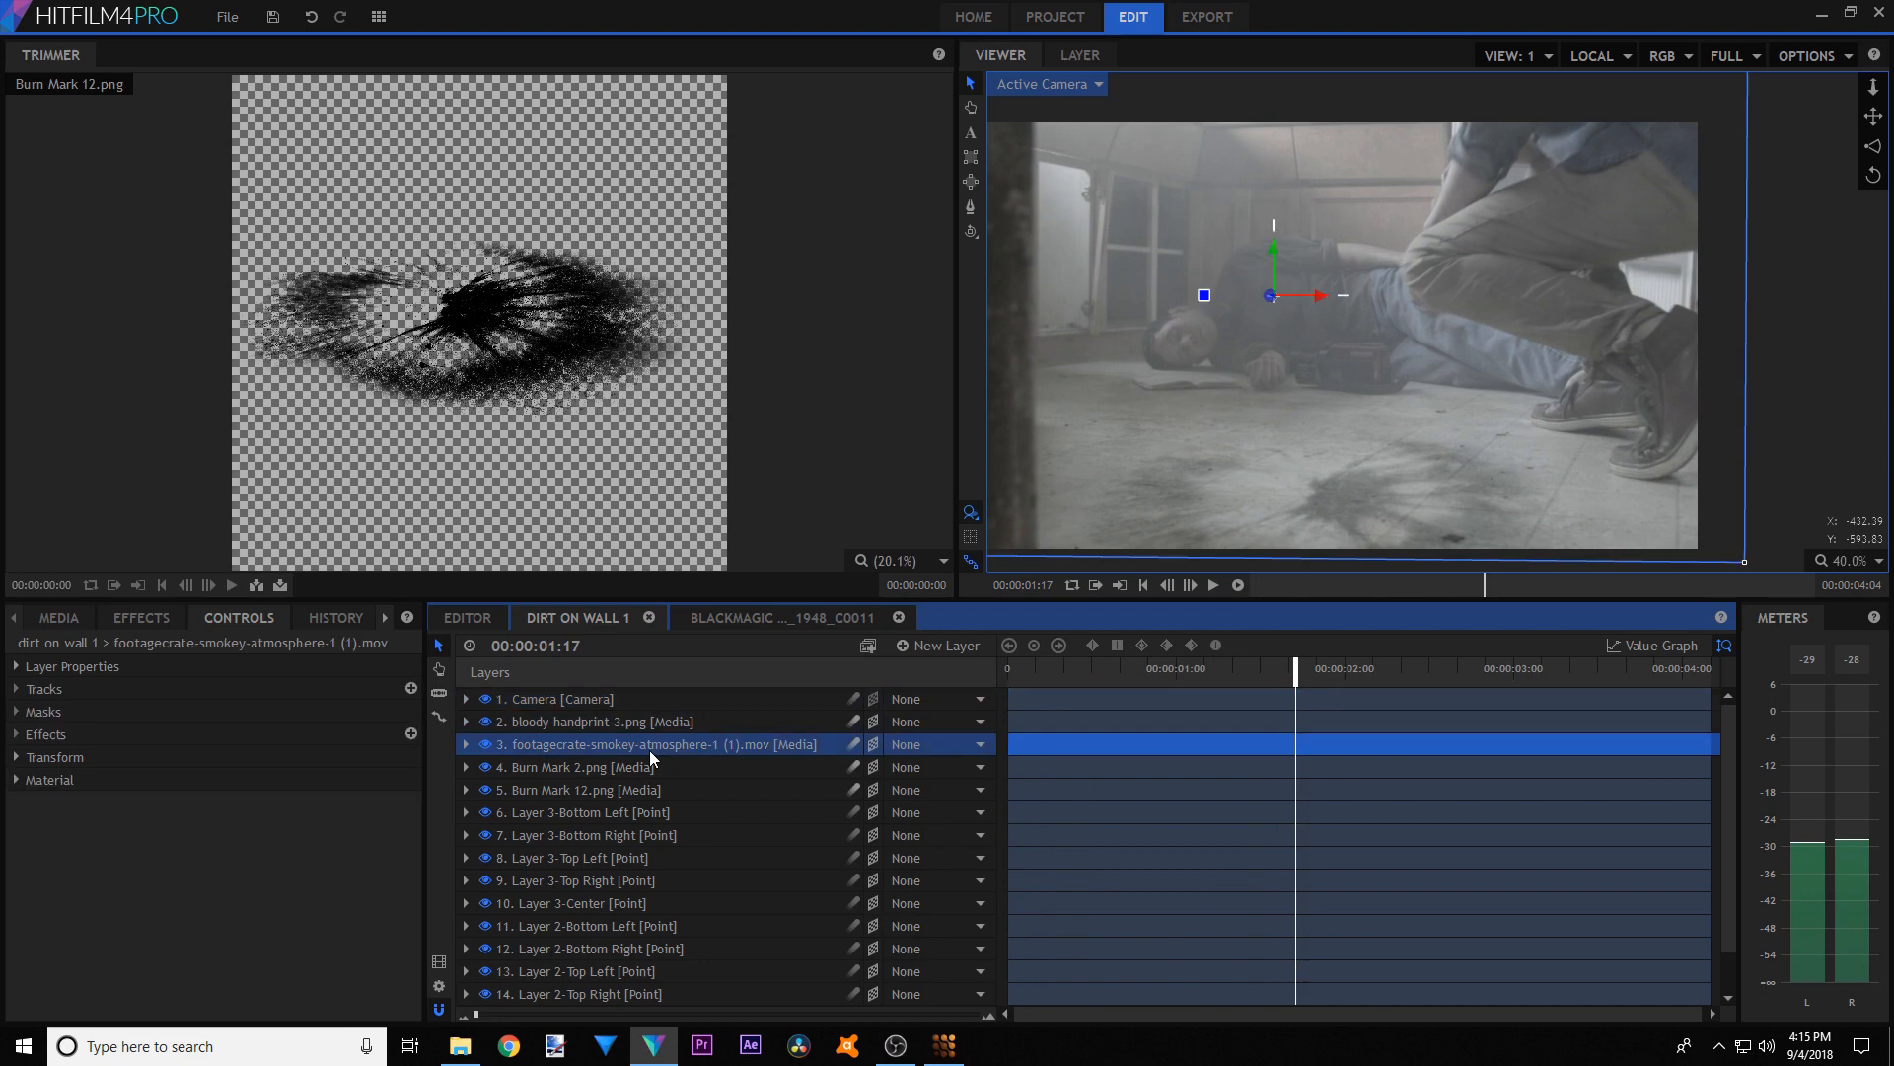
left_click(602, 724)
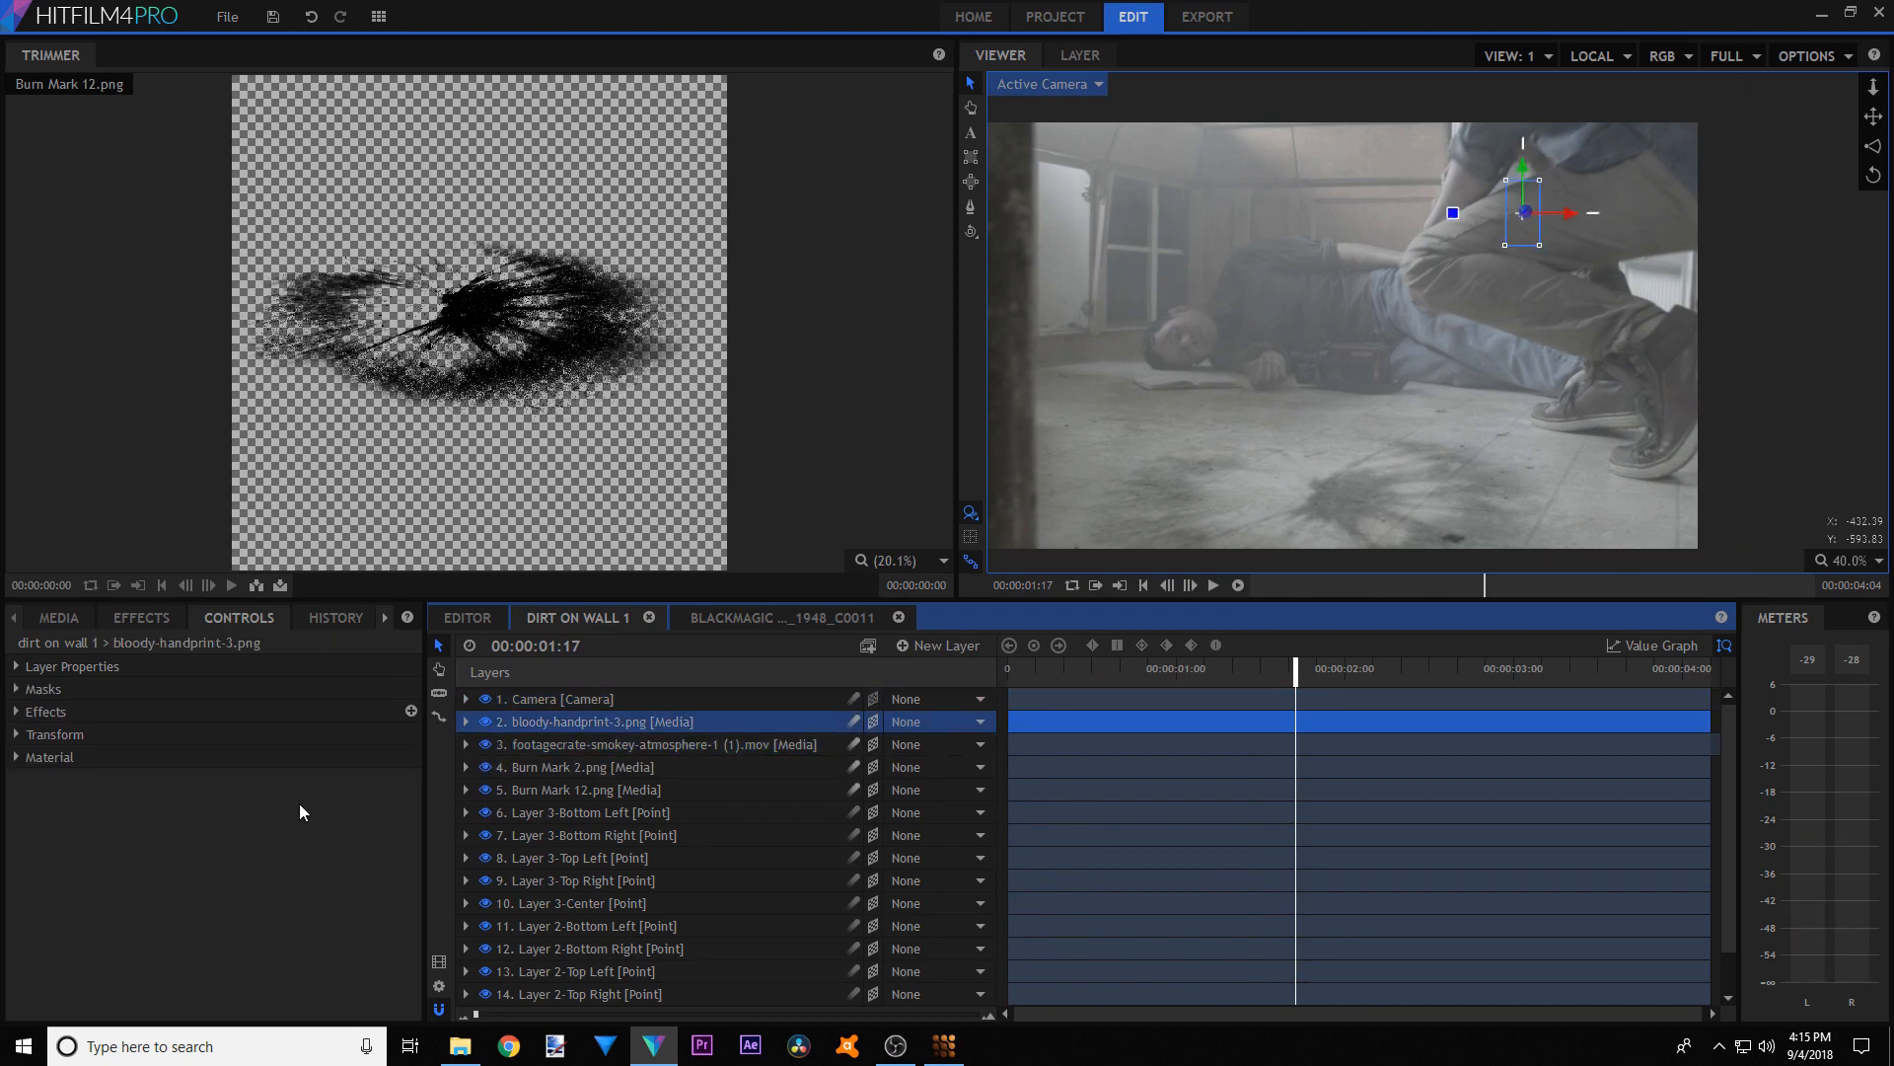
left_click(487, 742)
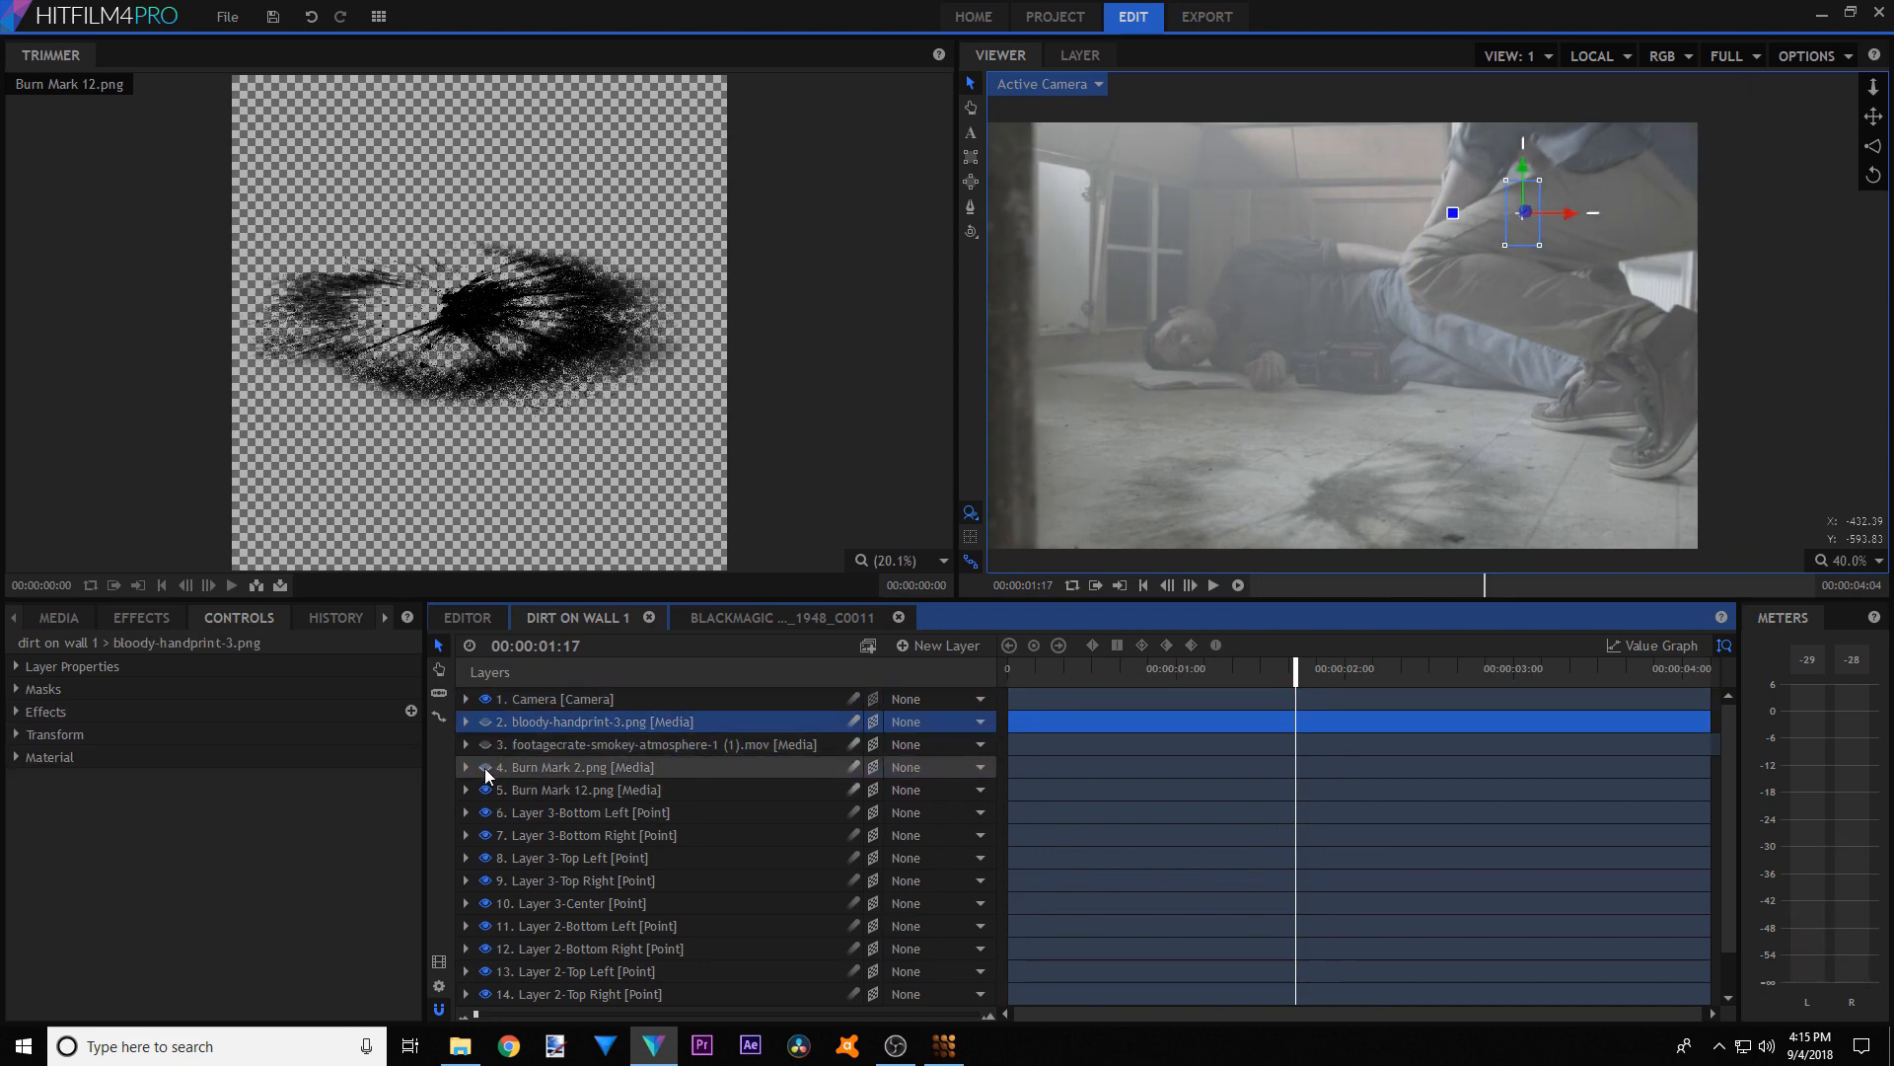
left_click(509, 787)
- Scrub between 00:00:01:07 and 00:00:01:13 to examine how Burn Mark 12 sits on the floor
scroll(1170, 211, "up", 1)
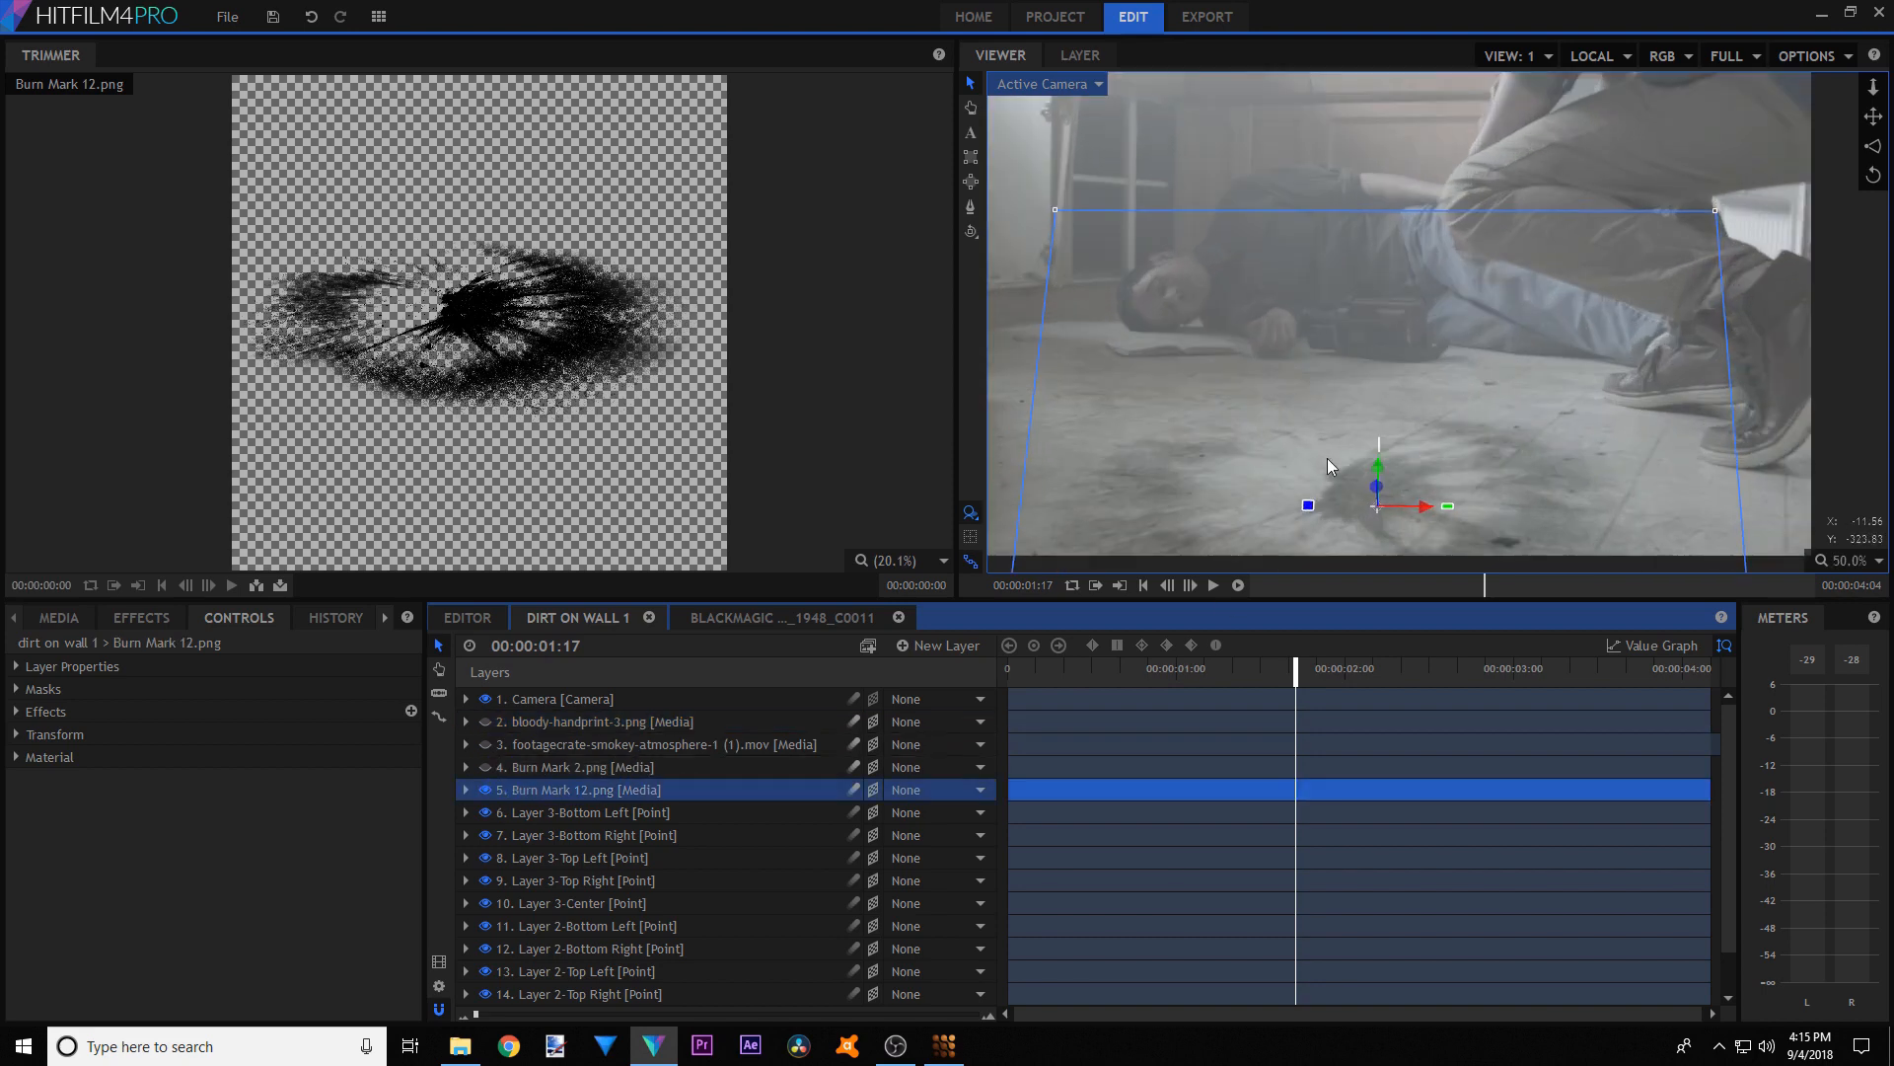
scroll(1250, 493, "up", 1)
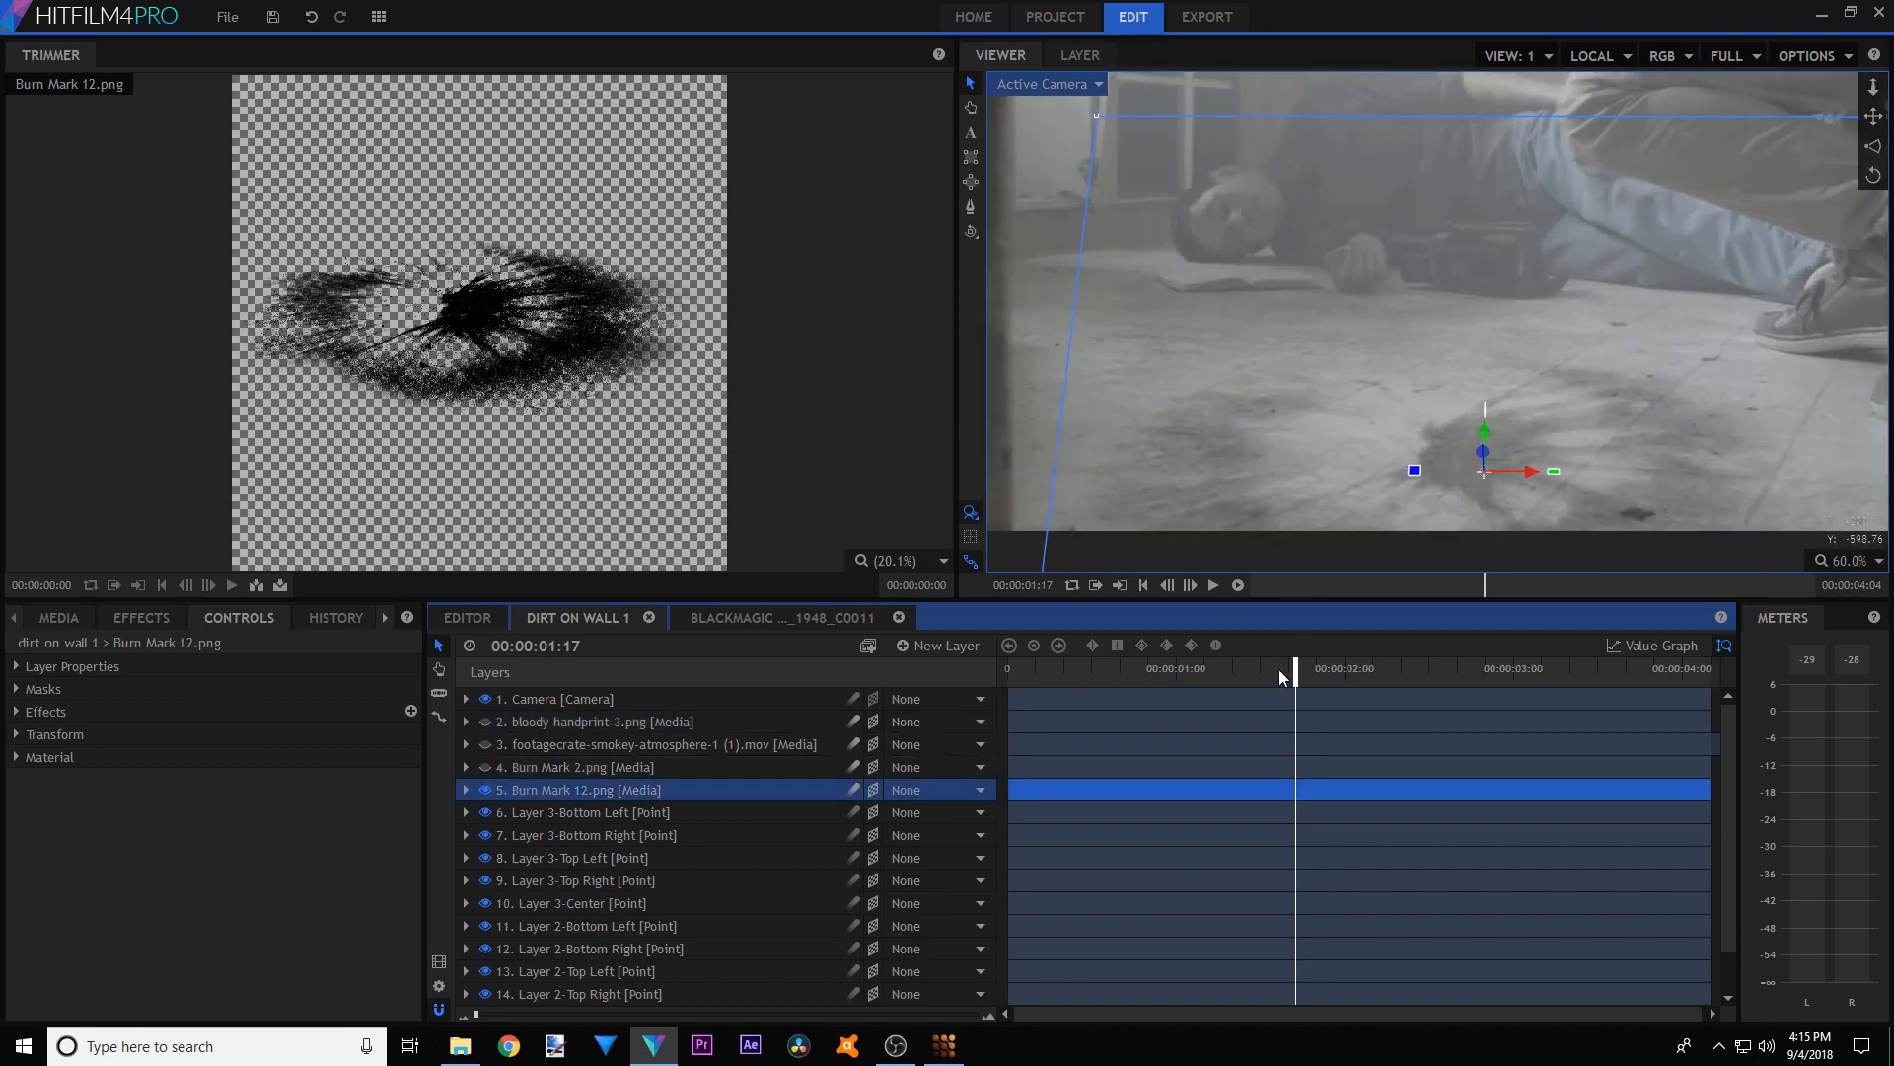
left_click_drag(1282, 668, 1225, 668)
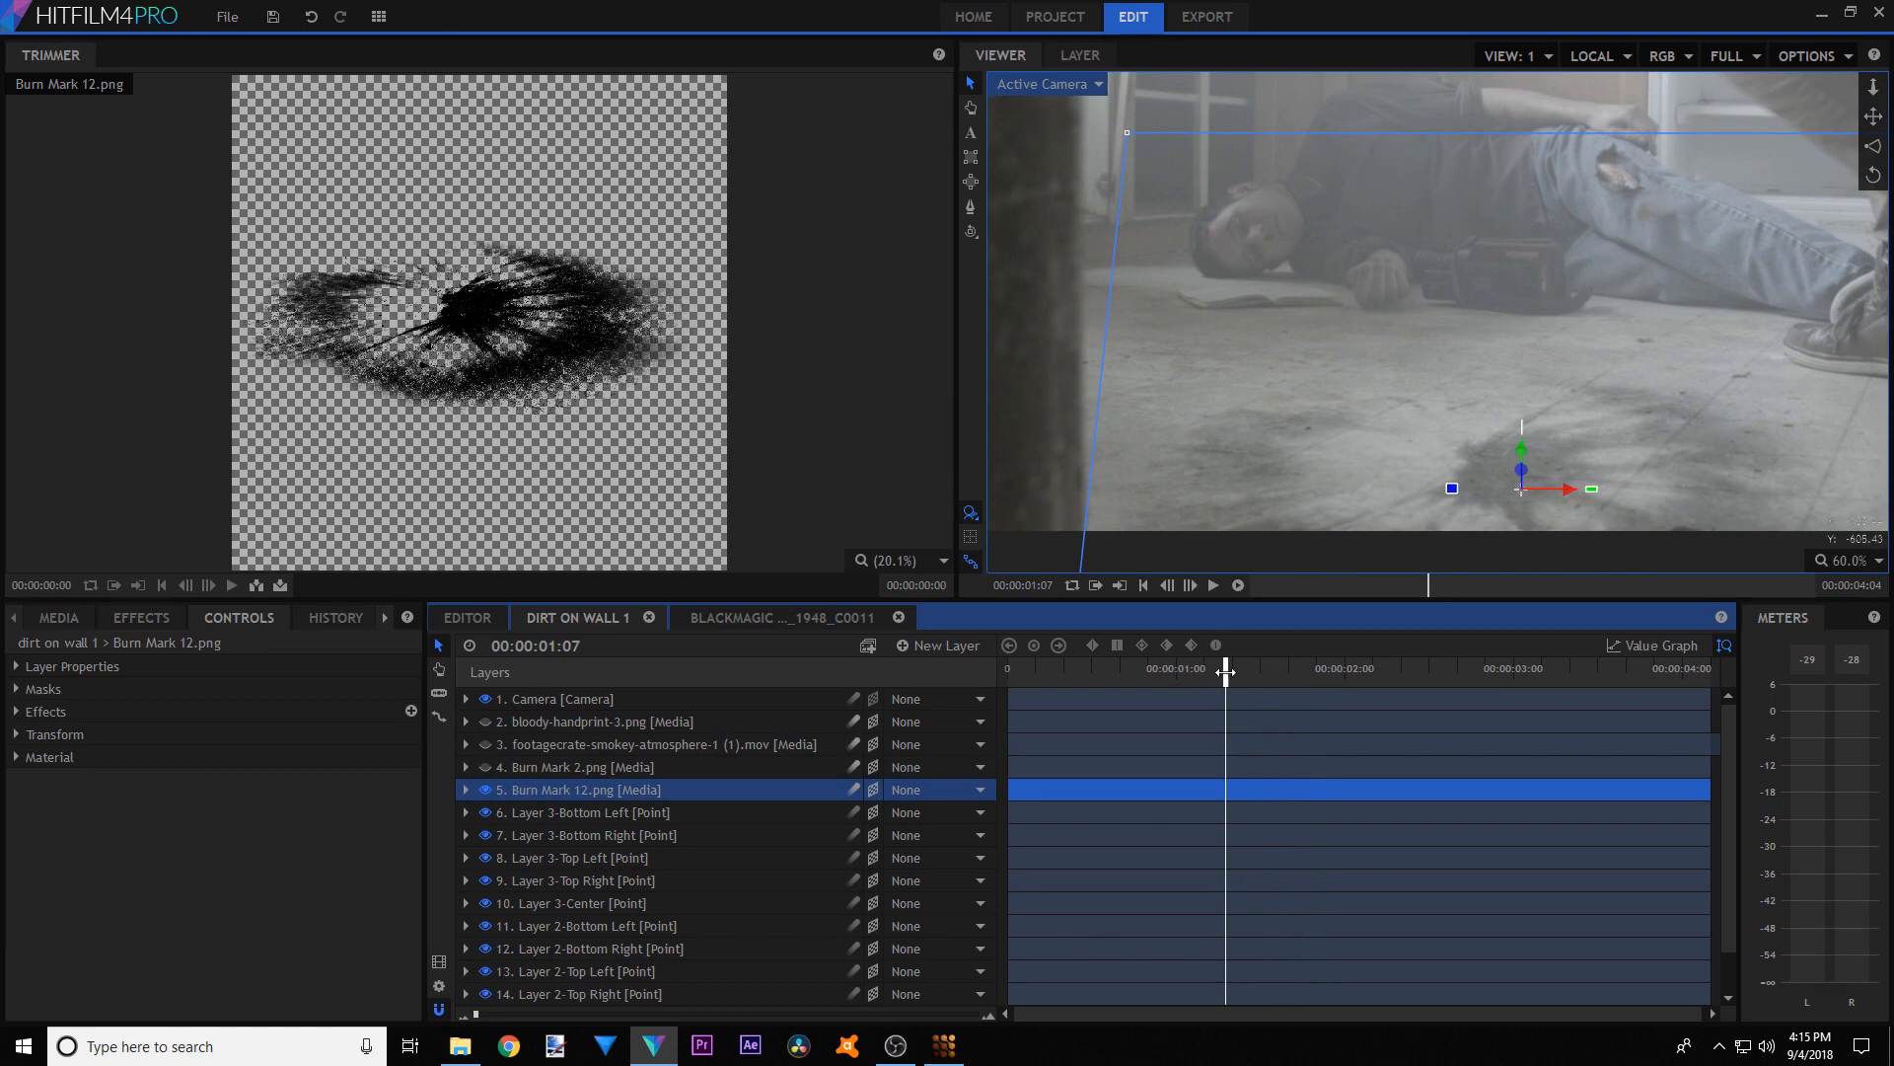
left_click_drag(1225, 671, 1267, 680)
scroll(1293, 353, "down", 2)
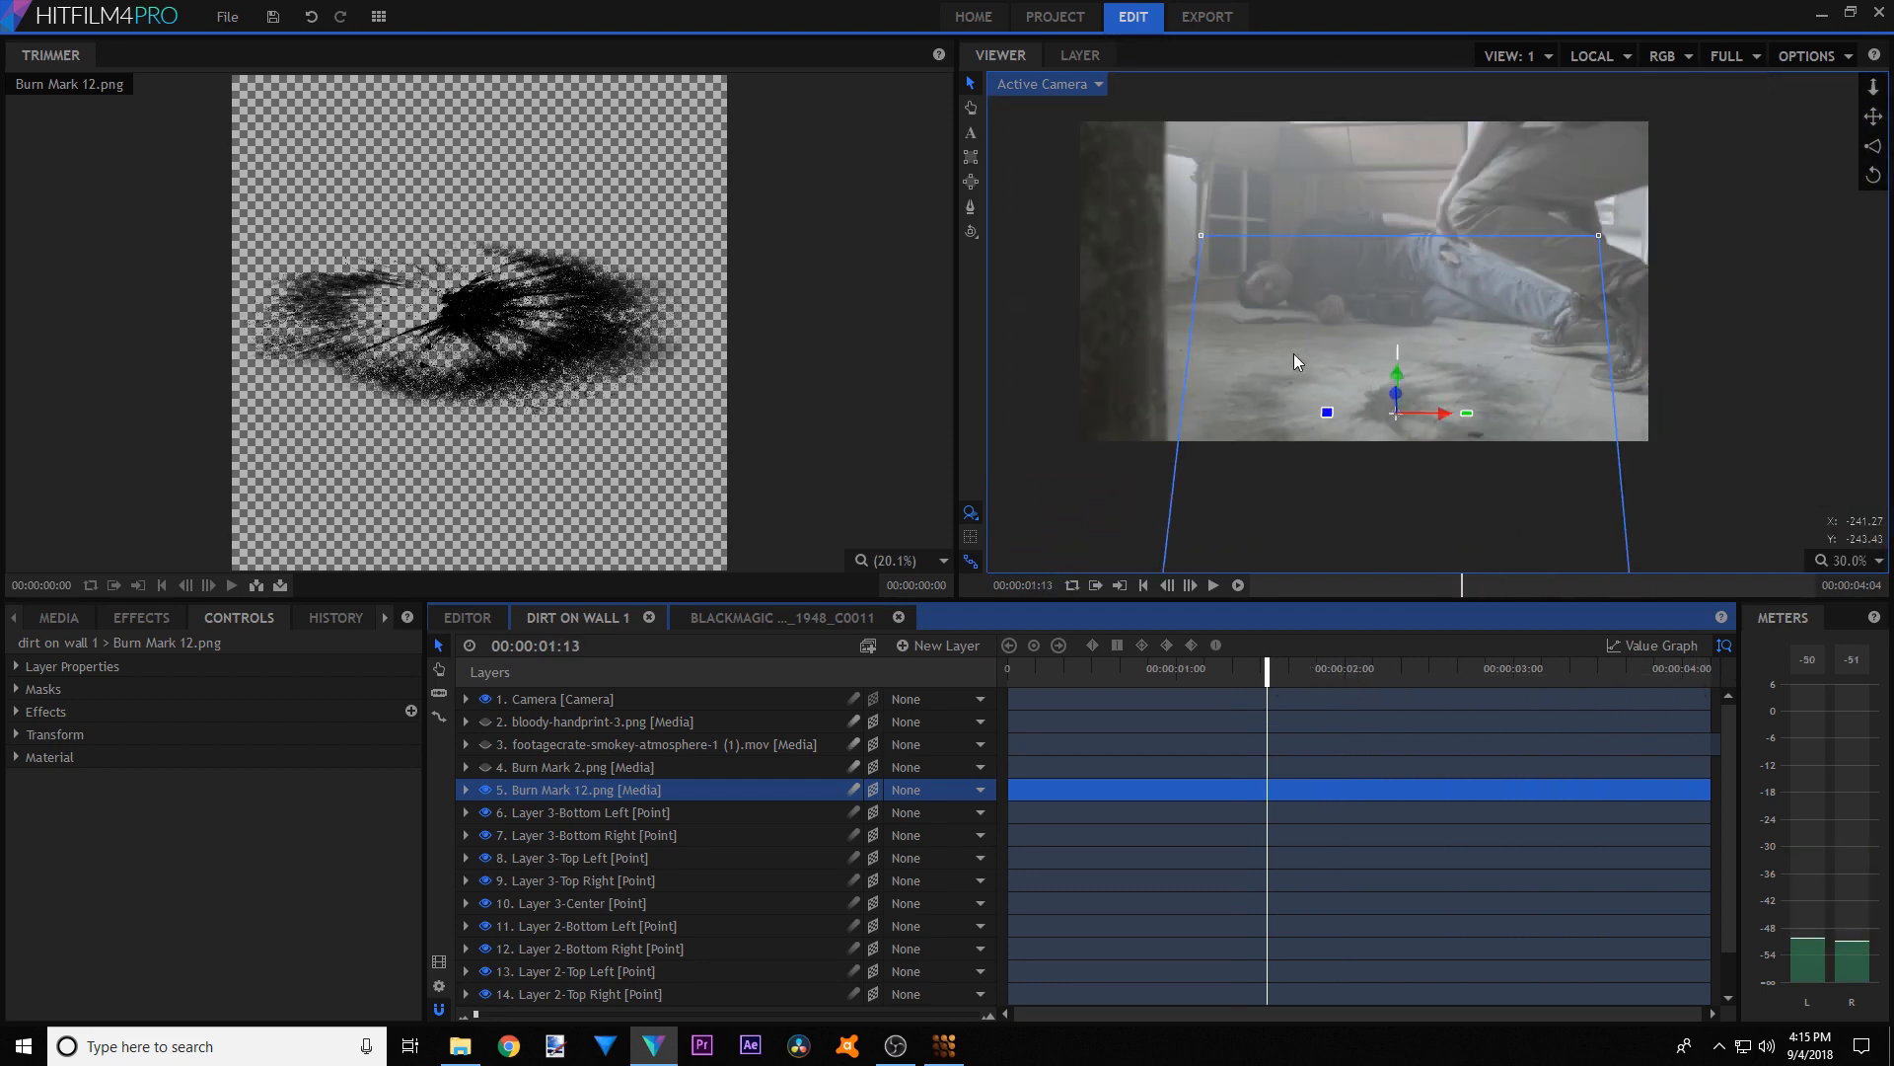
scroll(1294, 353, "up", 2)
- Set the blend mode of the Burn Mark 12.png layer to Normal
left_click(49, 670)
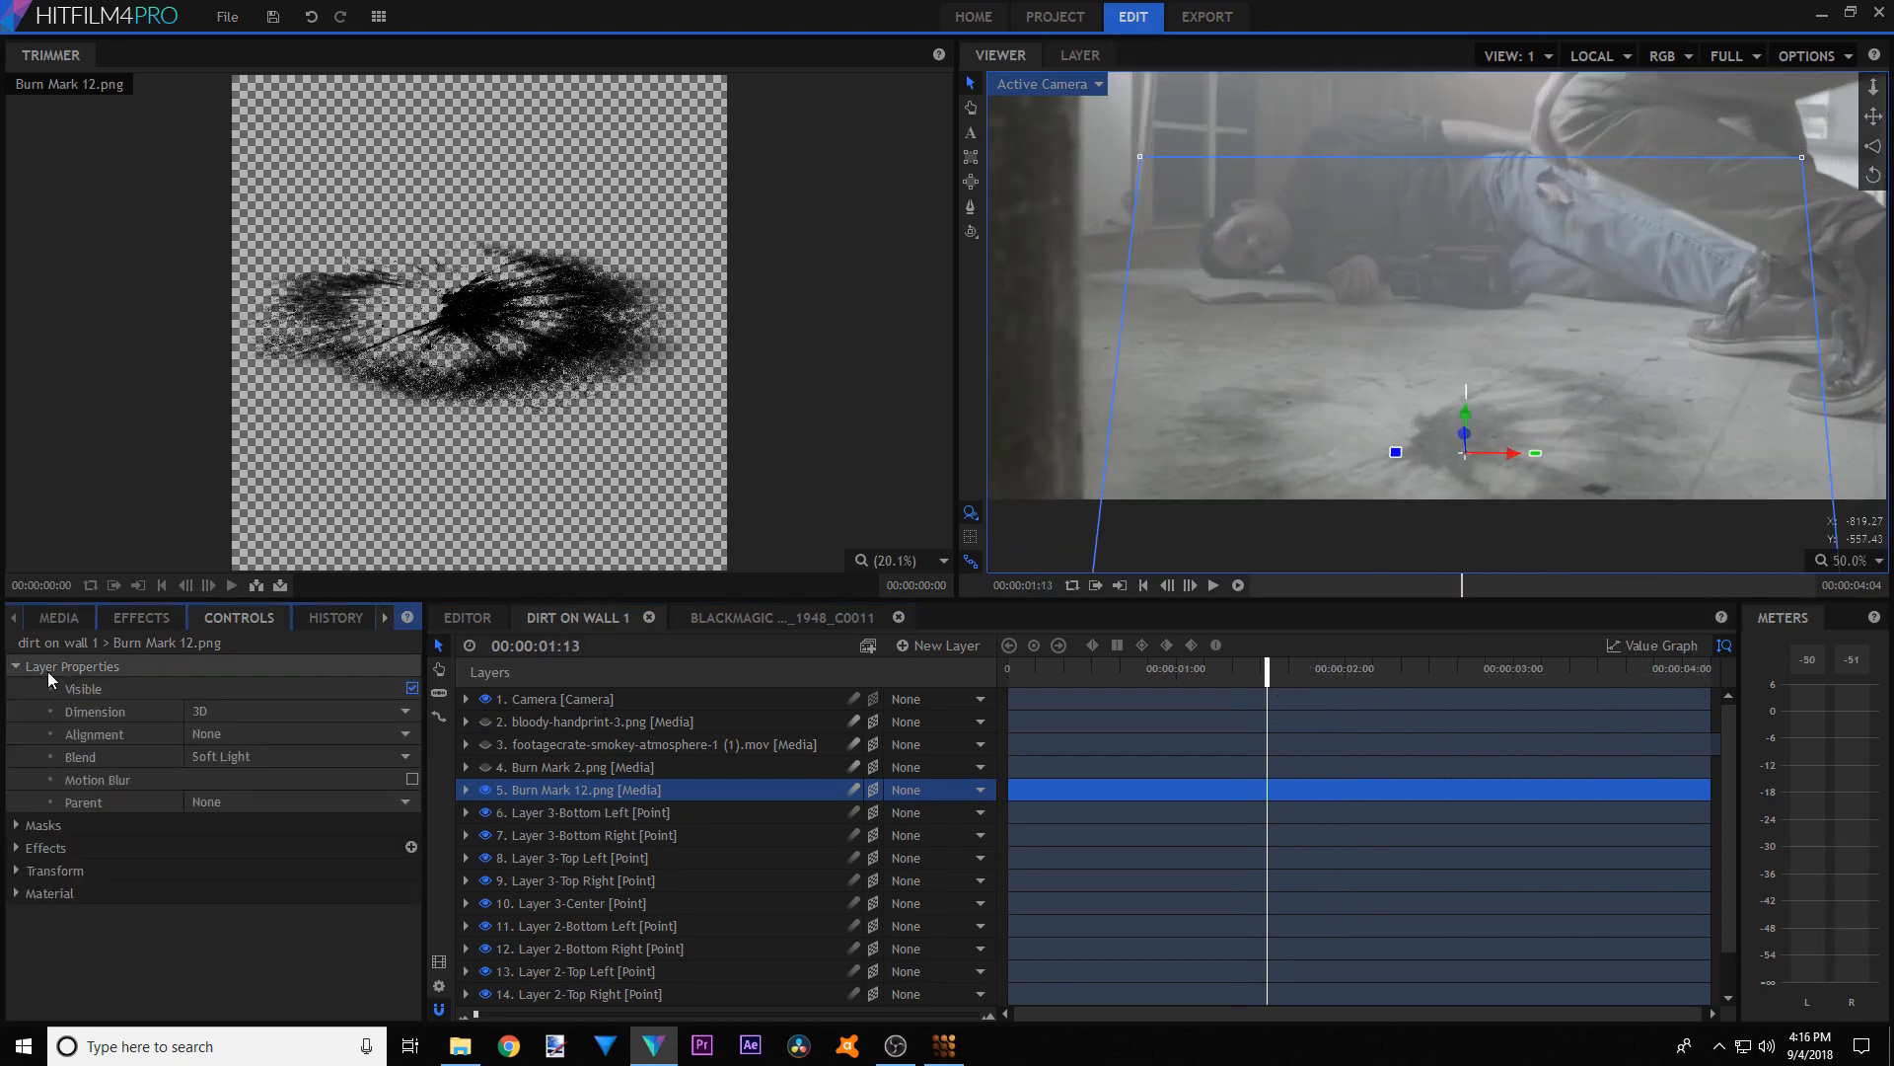
left_click(242, 756)
left_click(237, 381)
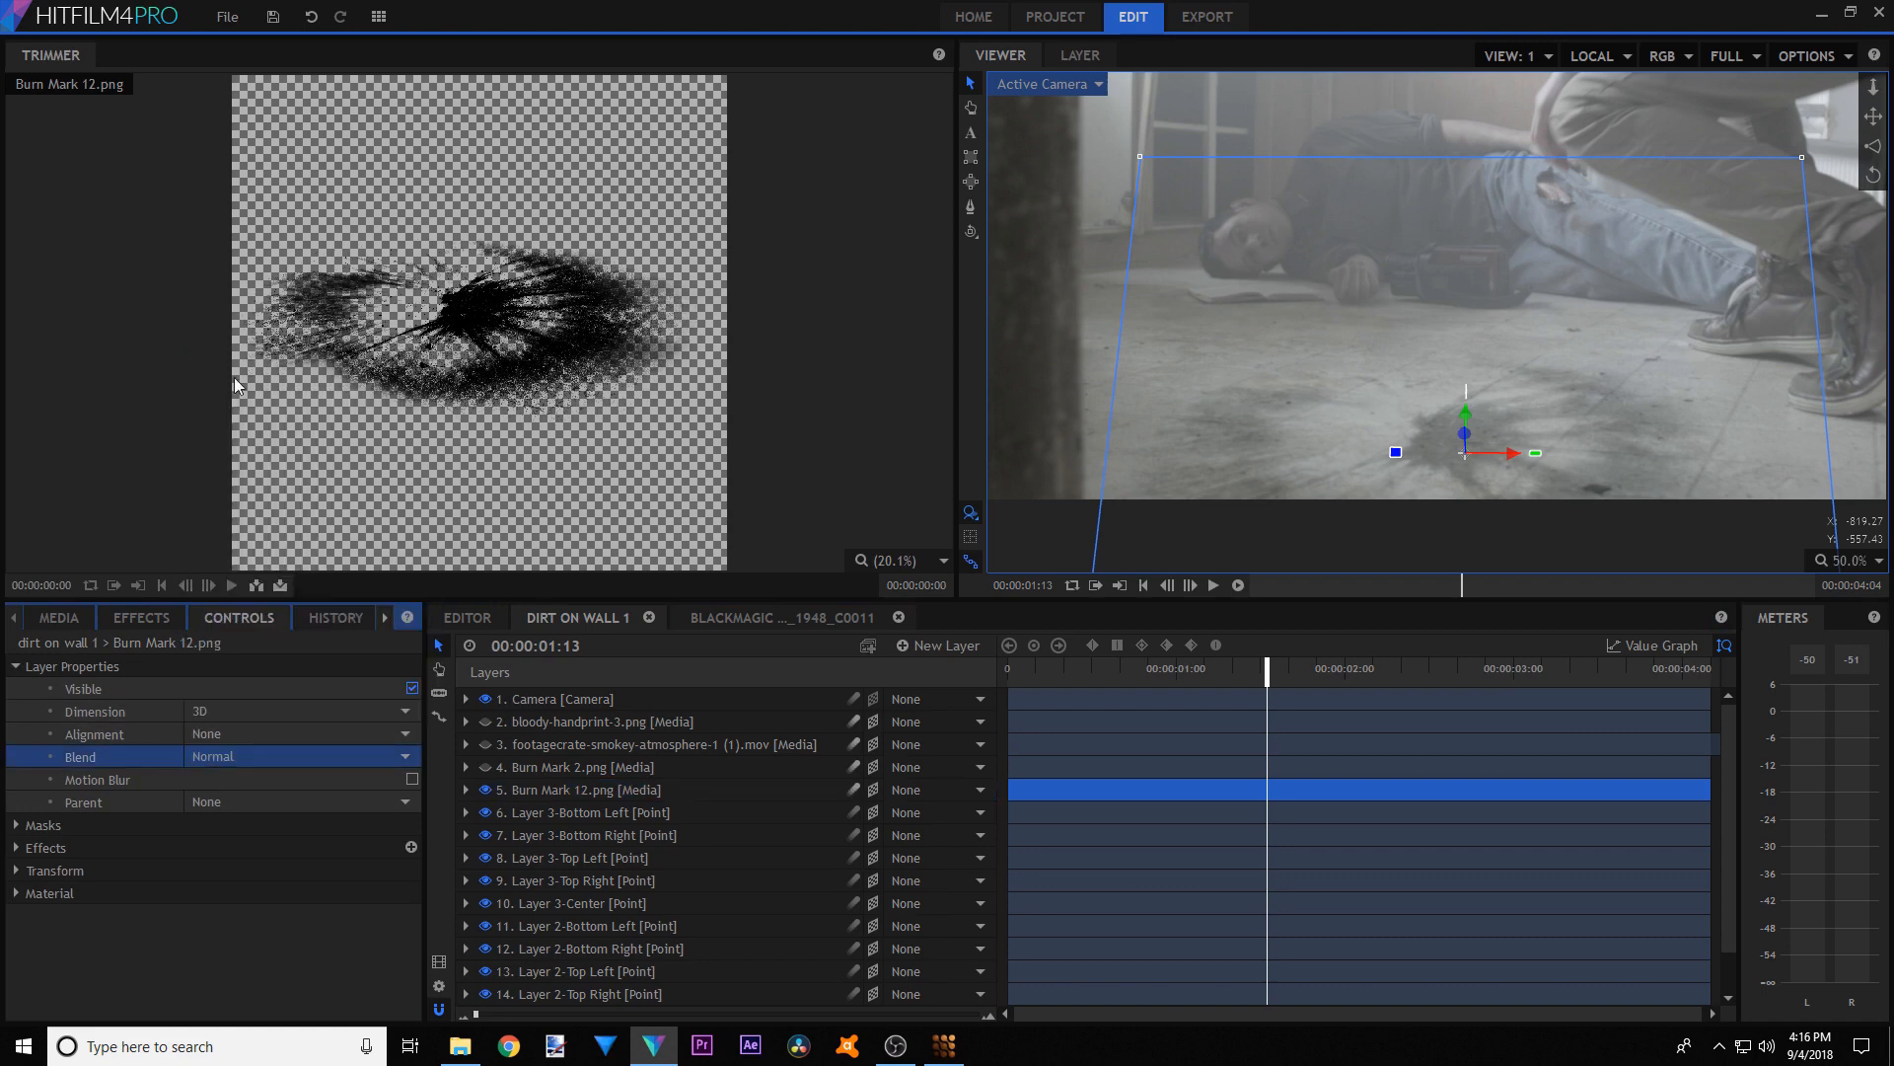
- Raise the opacity of the Burn Mark 12.png layer to 100% and inspect the result close up
left_click(16, 870)
scroll(20, 873, "down", 1)
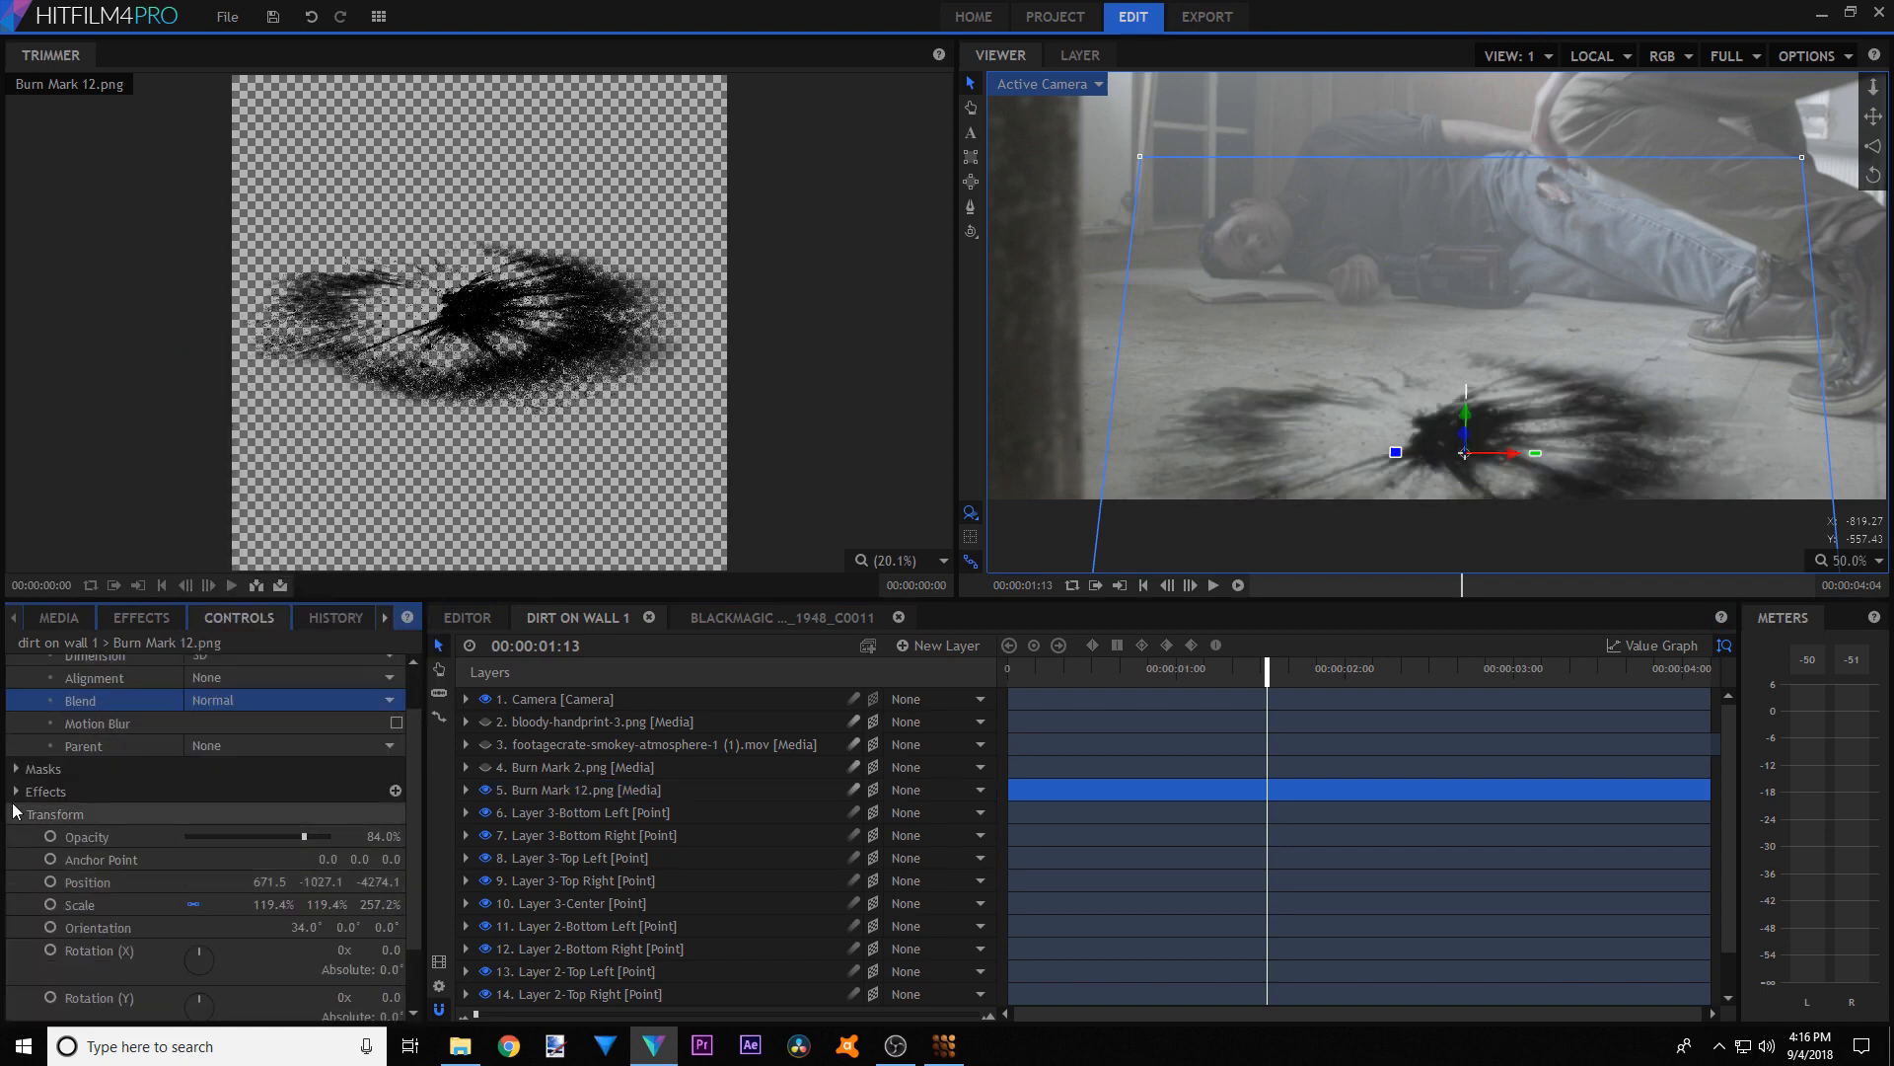
left_click(18, 792)
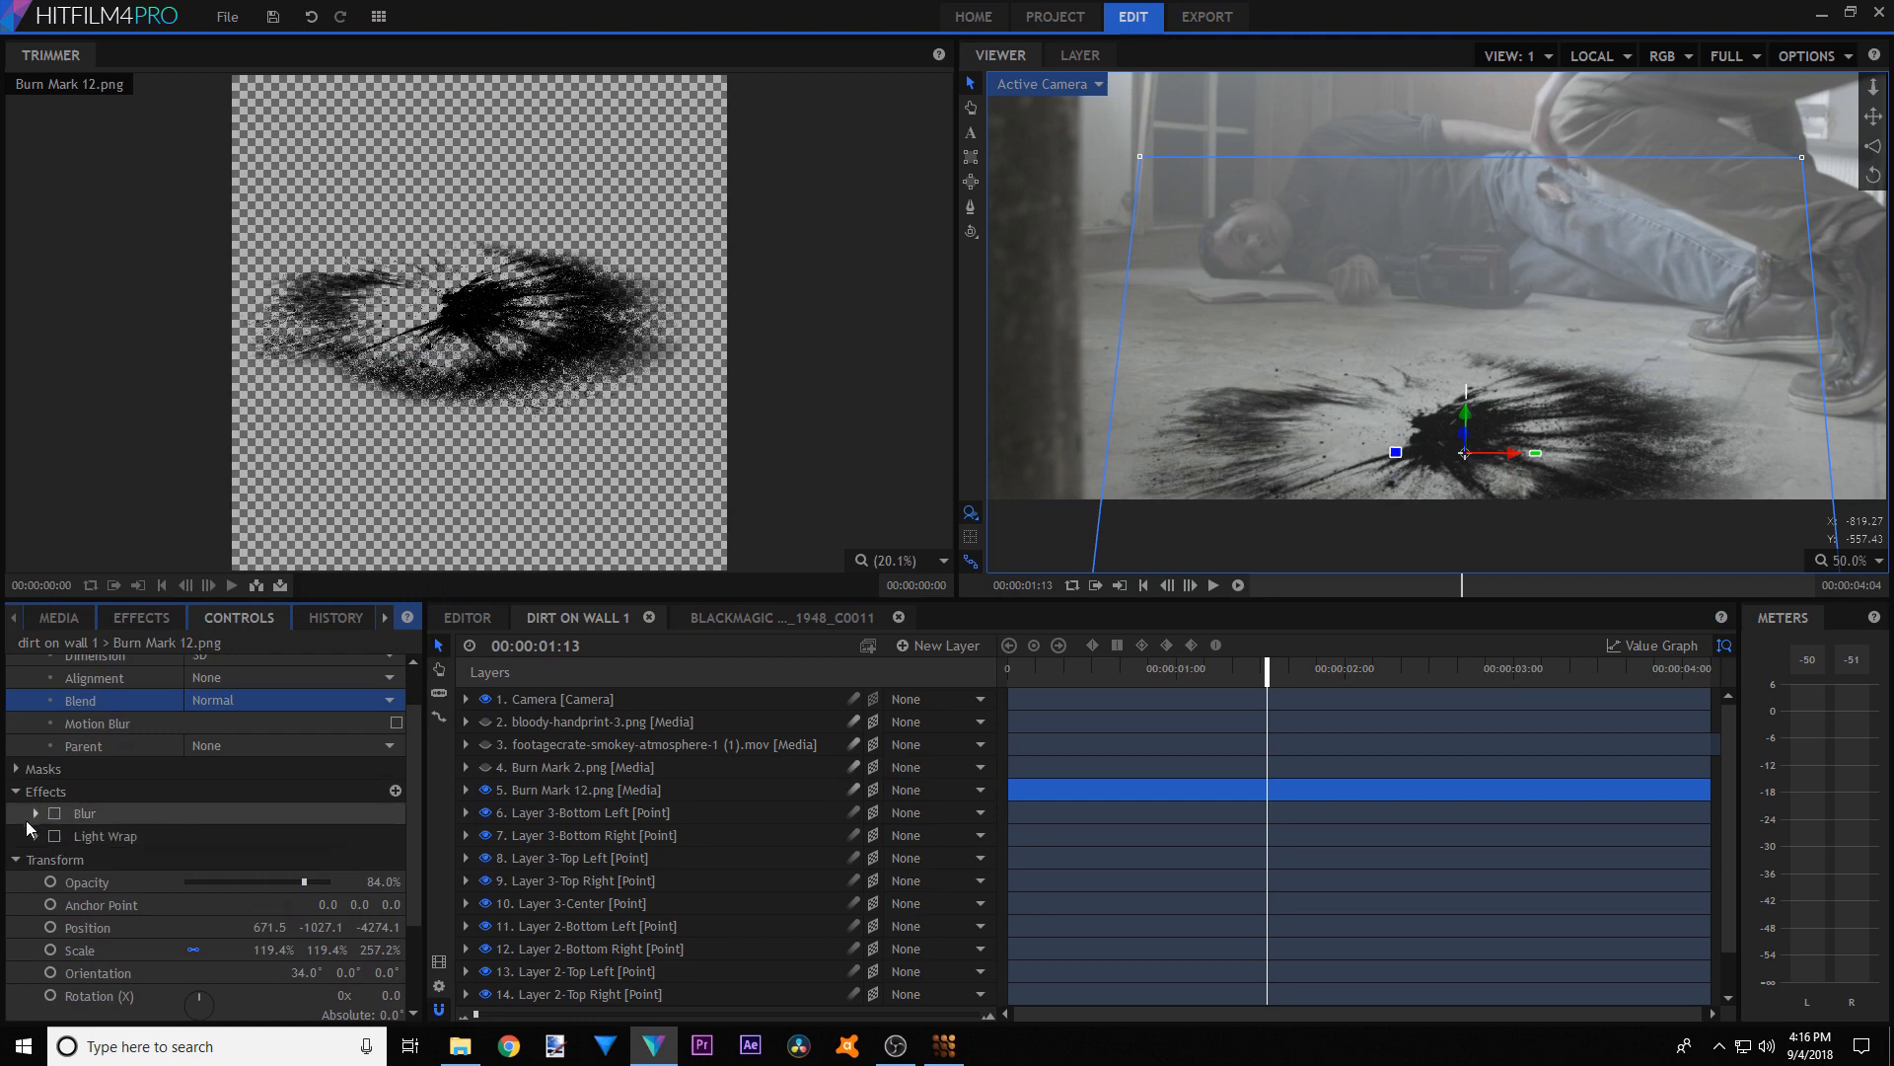
left_click(15, 791)
left_click_drag(1336, 213, 1338, 199)
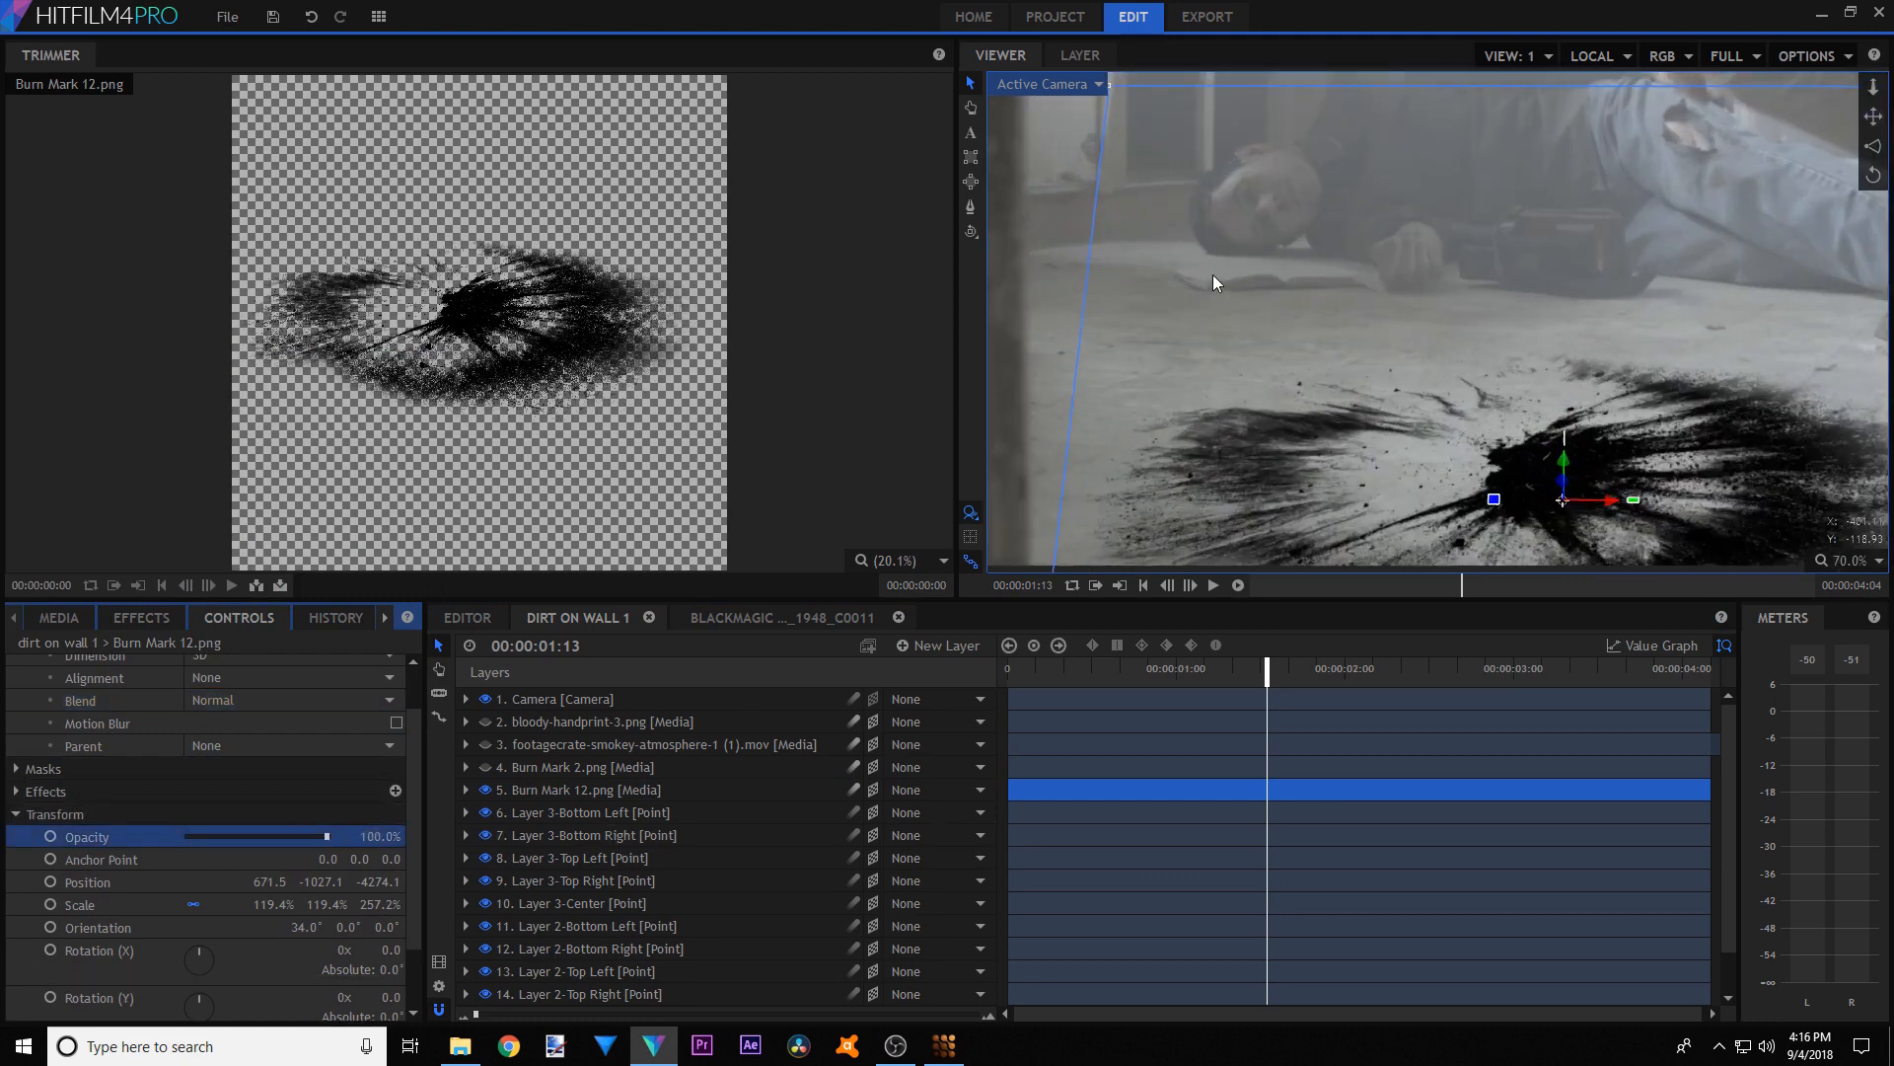
scroll(1343, 409, "down", 2)
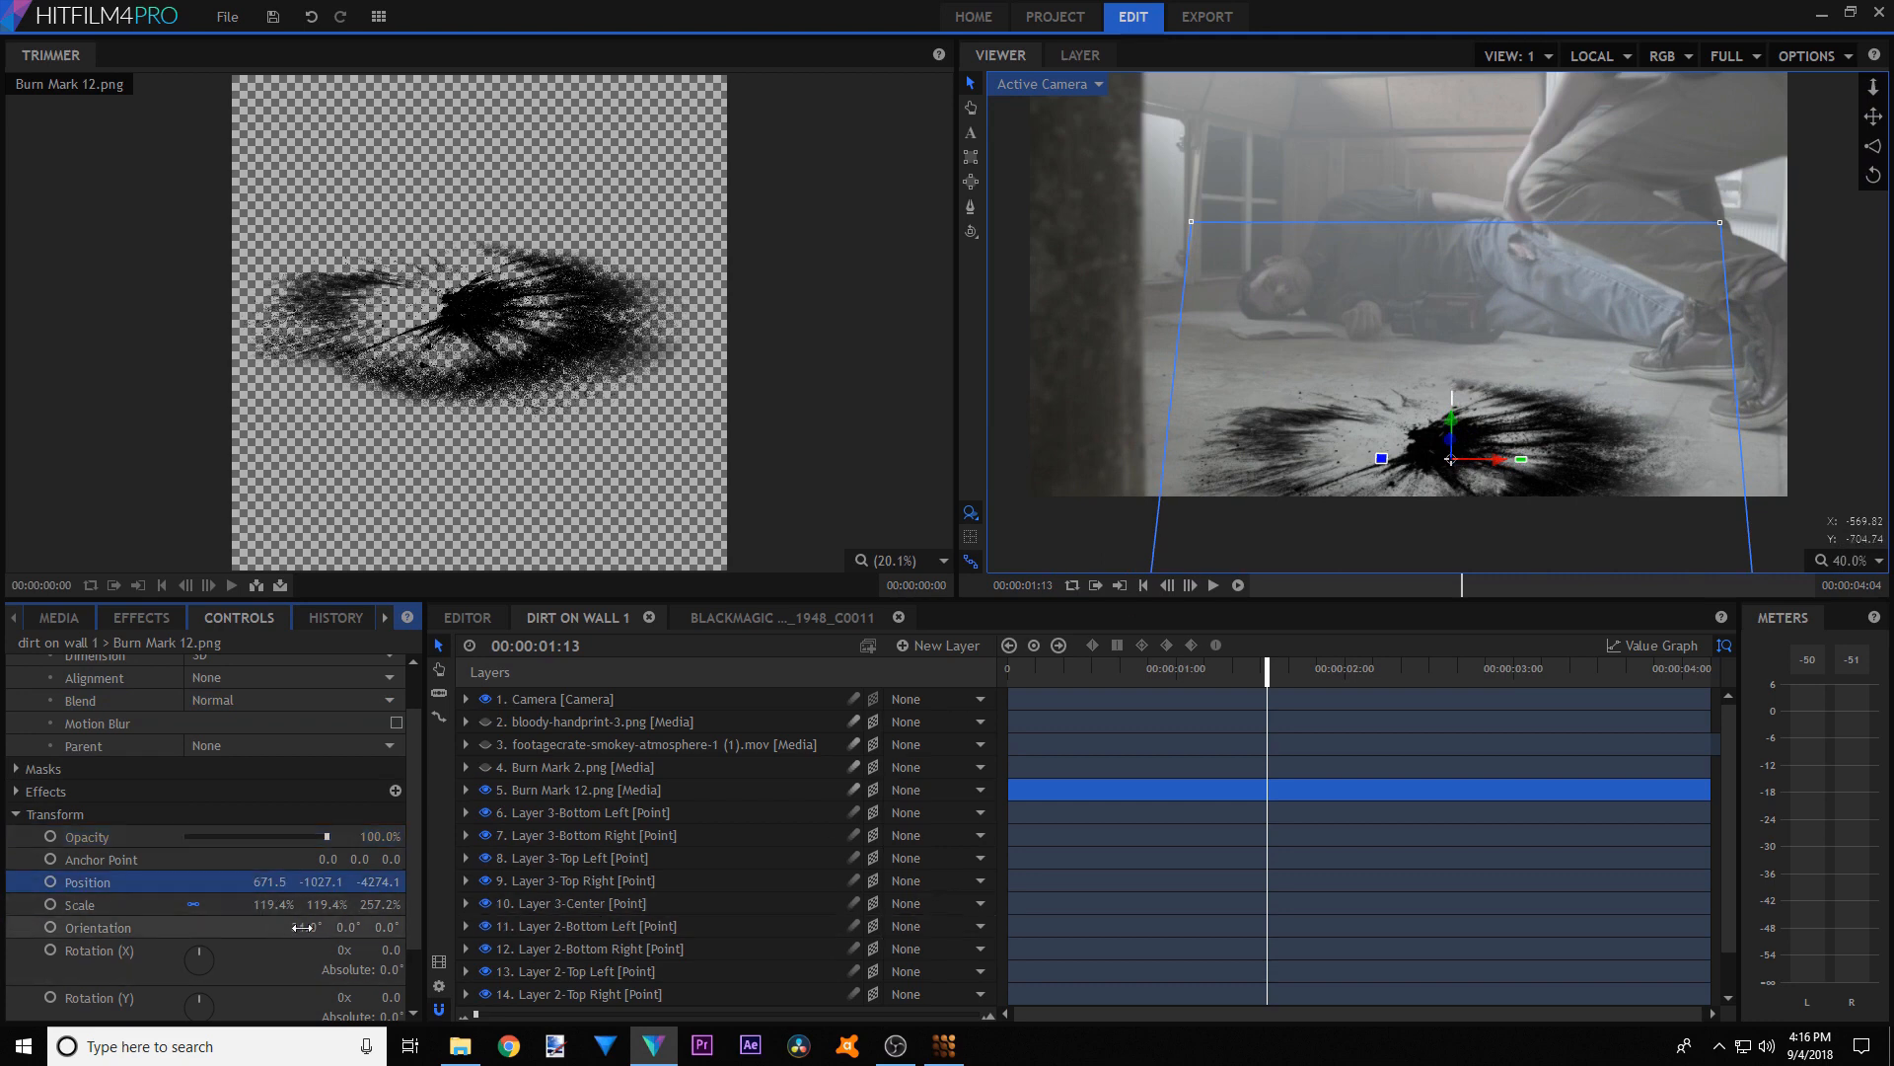
scroll(1280, 478, "up", 3)
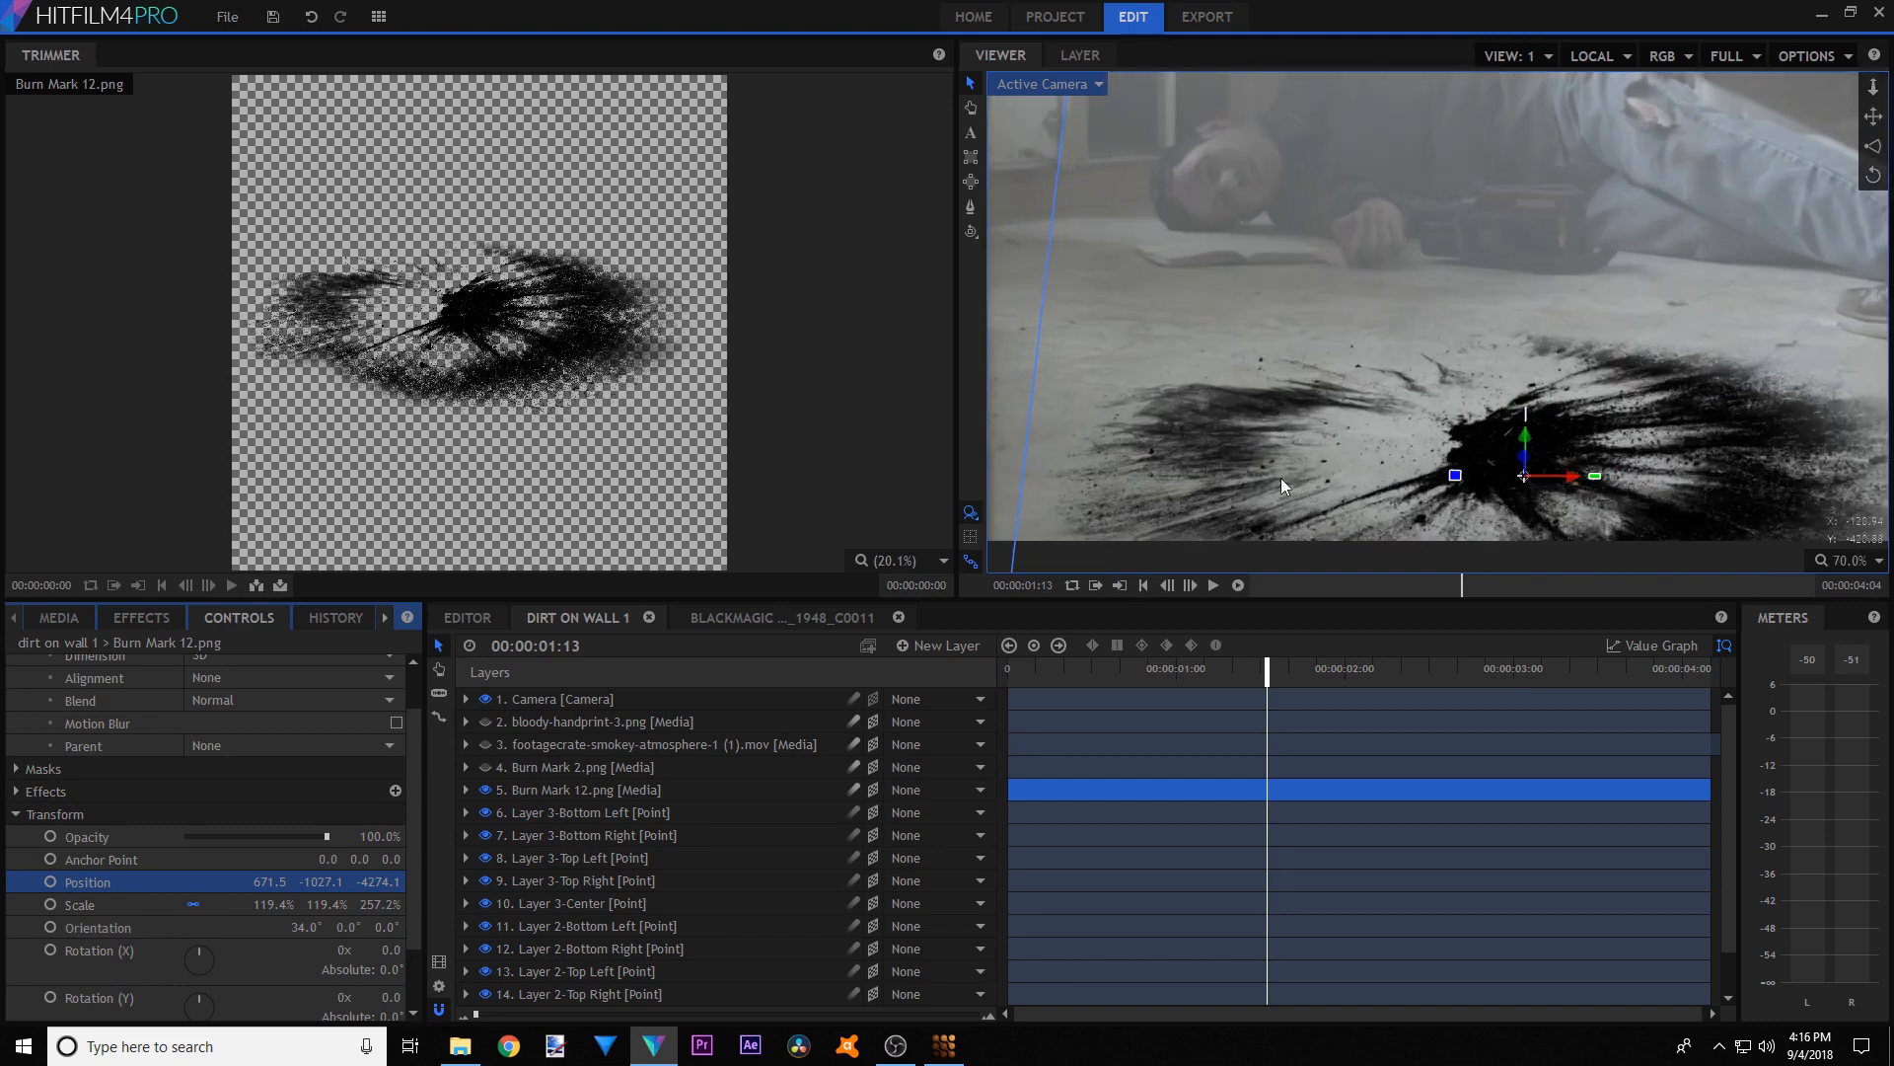
- Set the opacity of the Burn Mark 12.png layer to 84%
left_click(371, 832)
type("84")
key("Return")
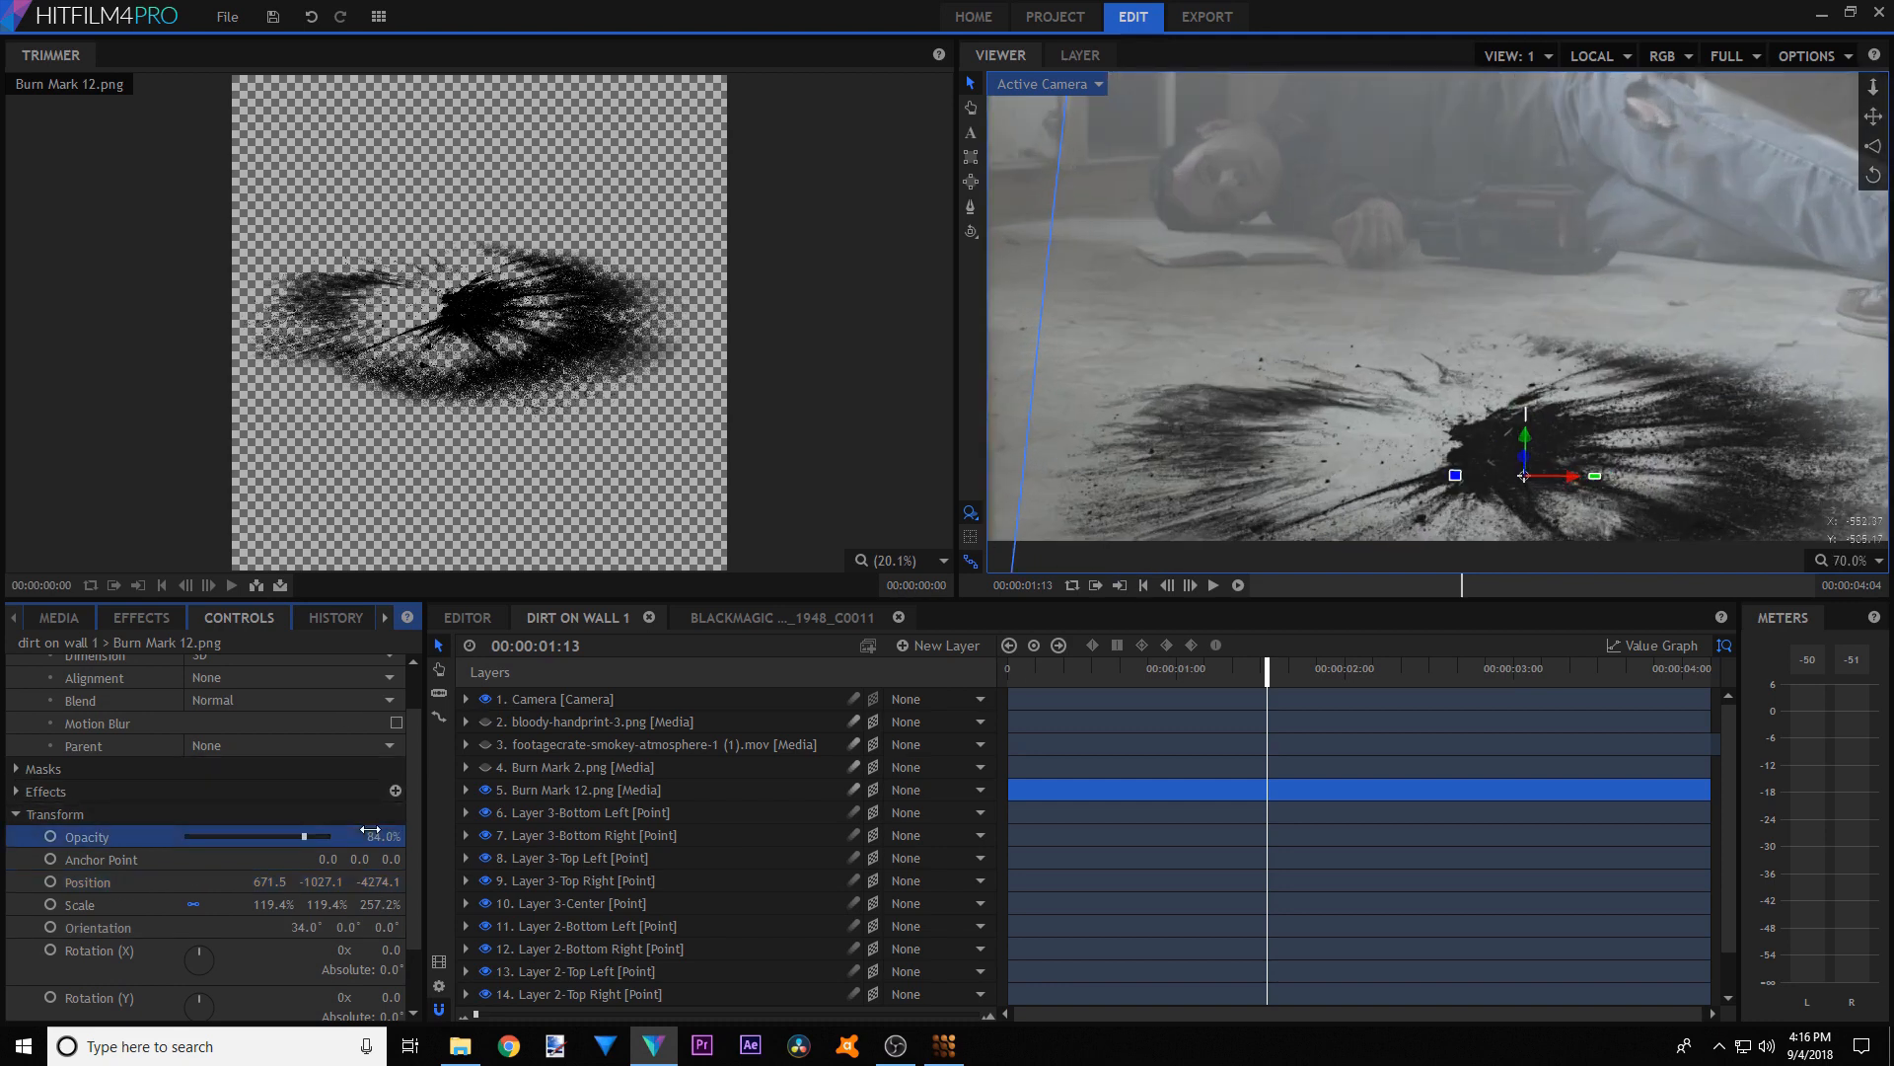
- Enable the Blur effect on the Burn Mark 12.png layer, expand its settings and scrub to 00:00:02:08
left_click(20, 792)
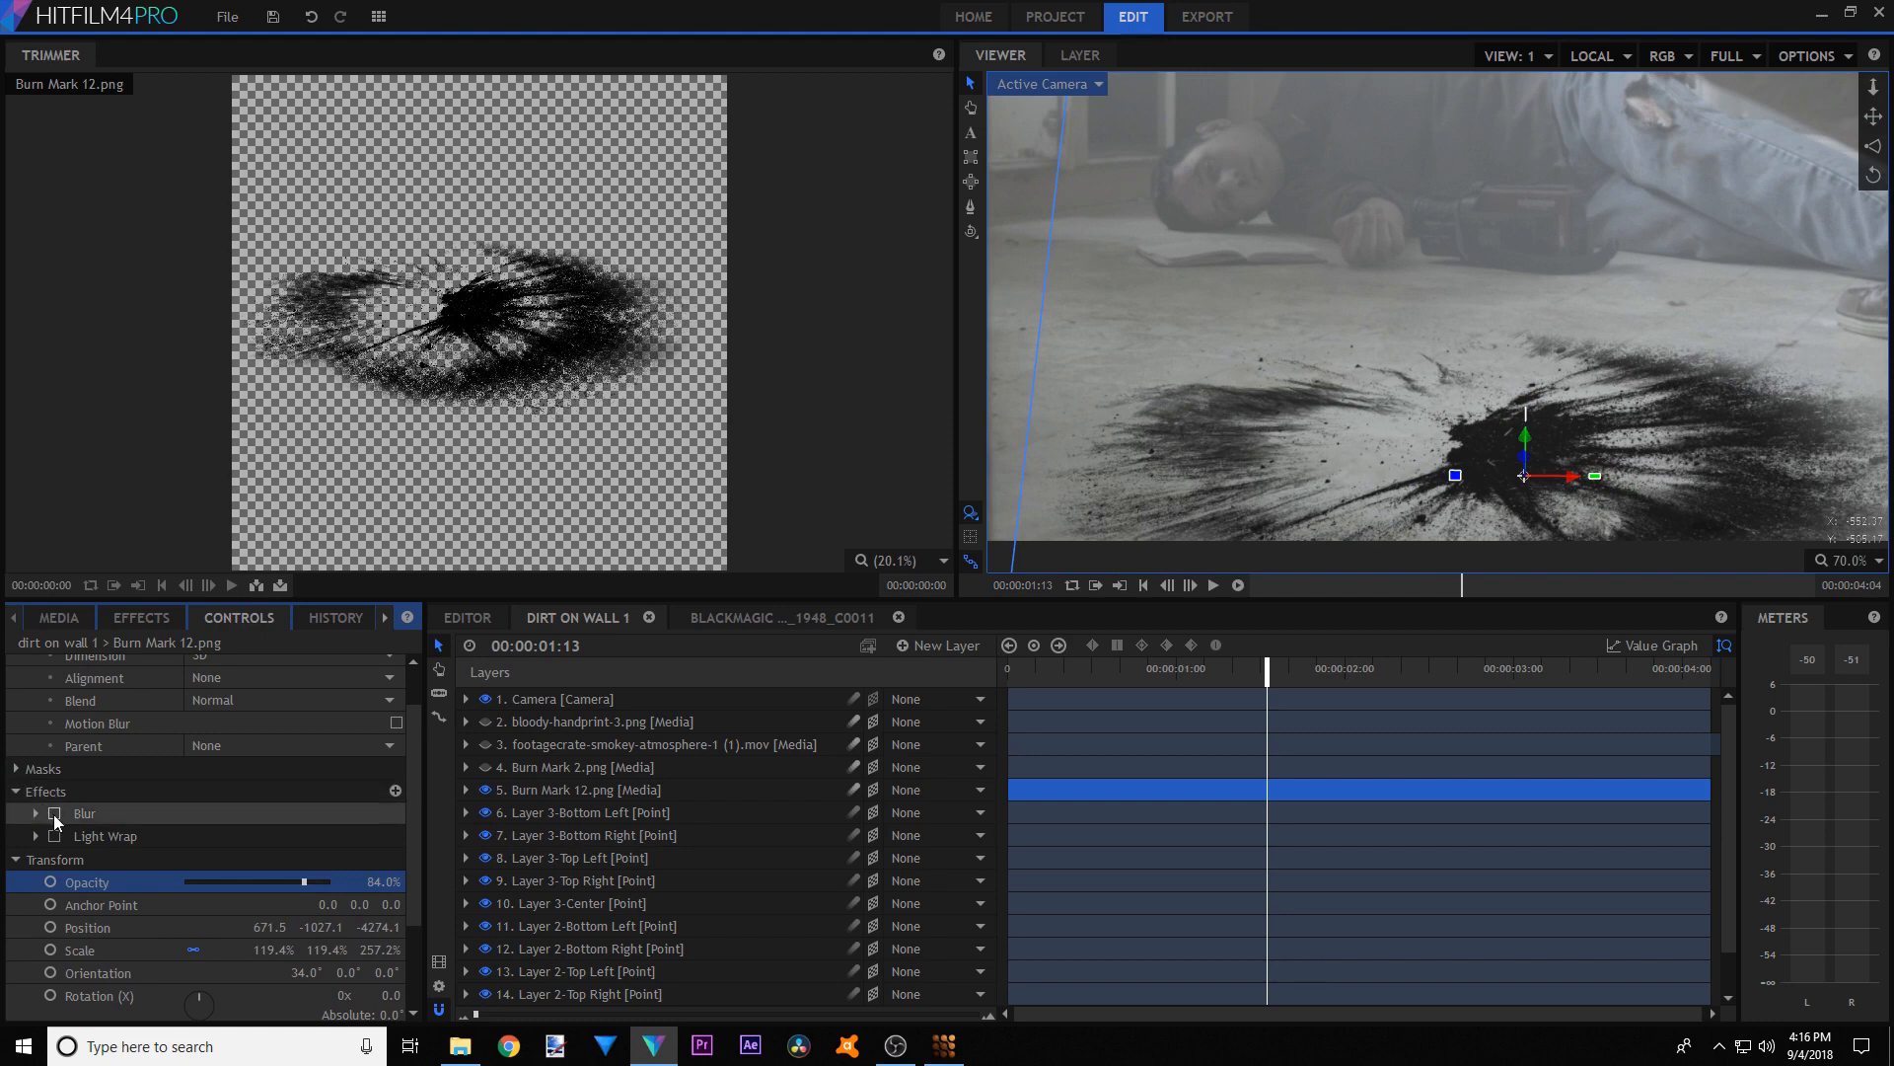
left_click(36, 814)
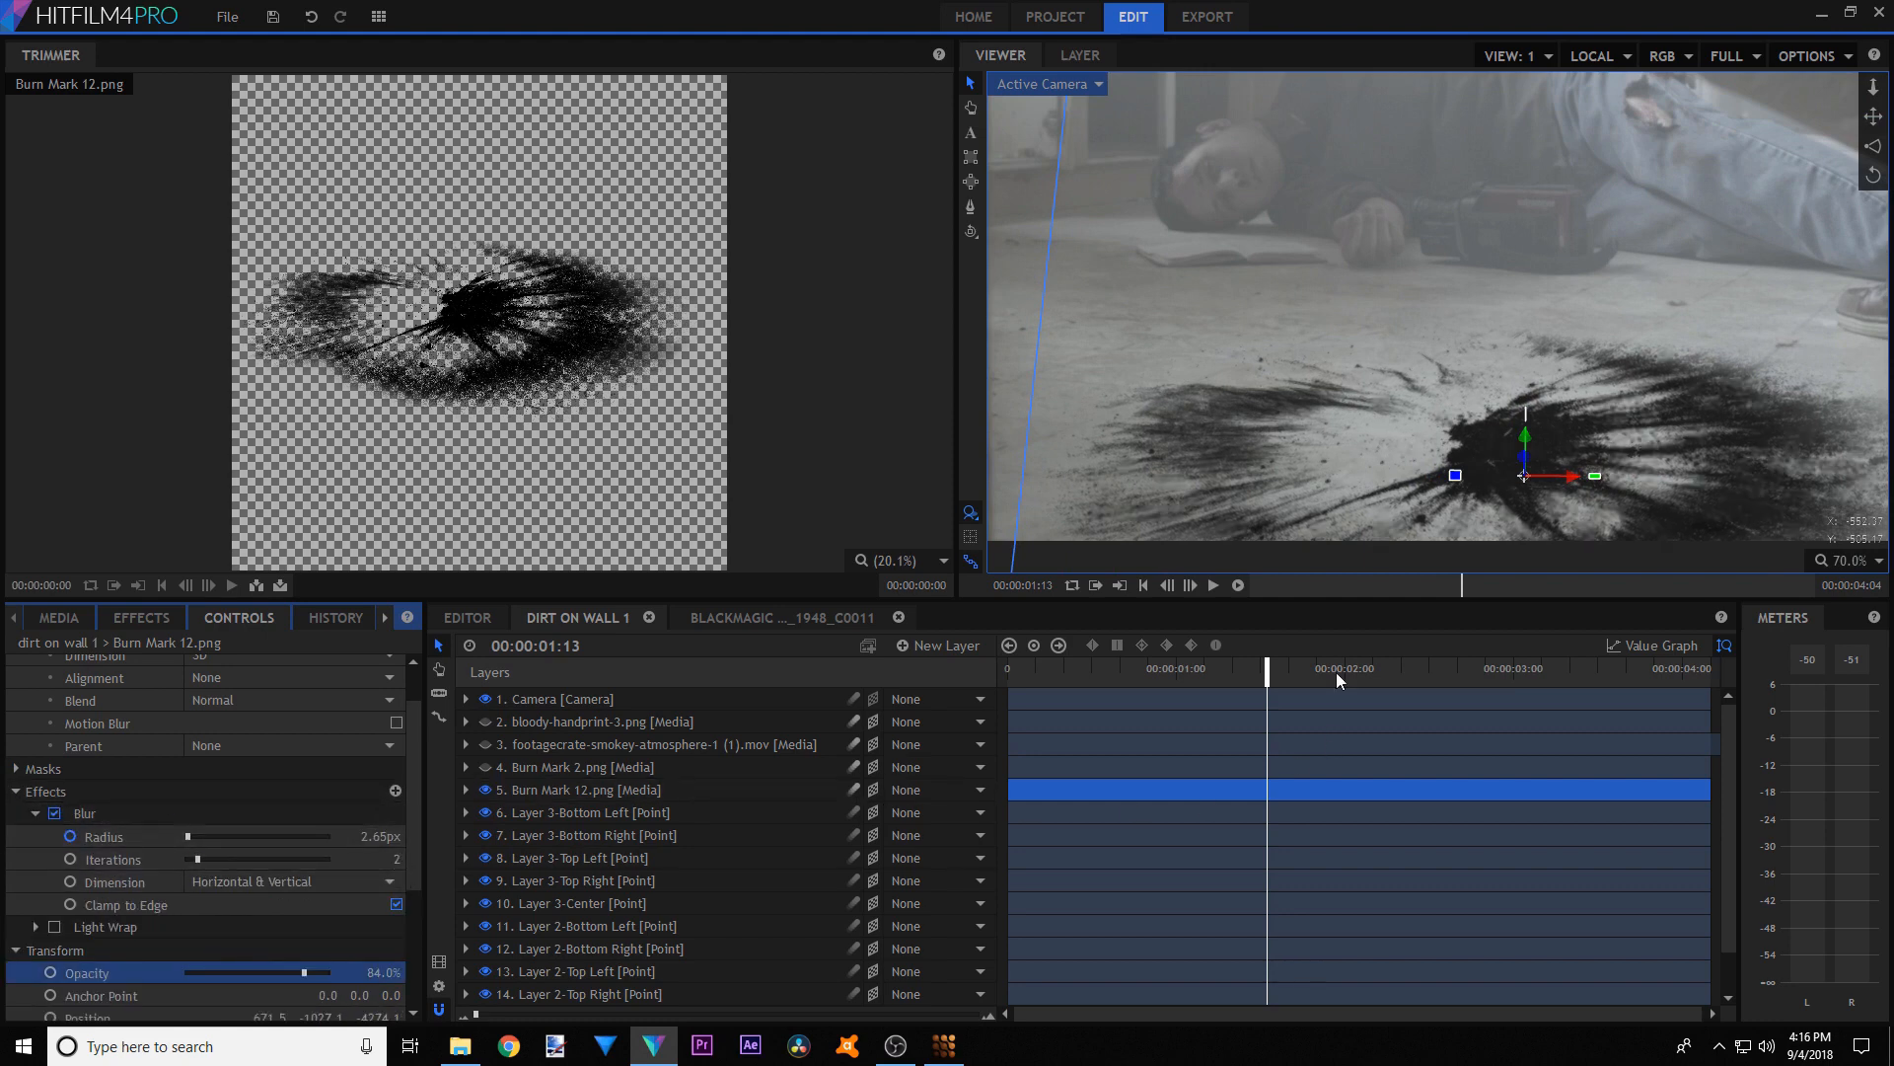
left_click_drag(1341, 676, 1402, 691)
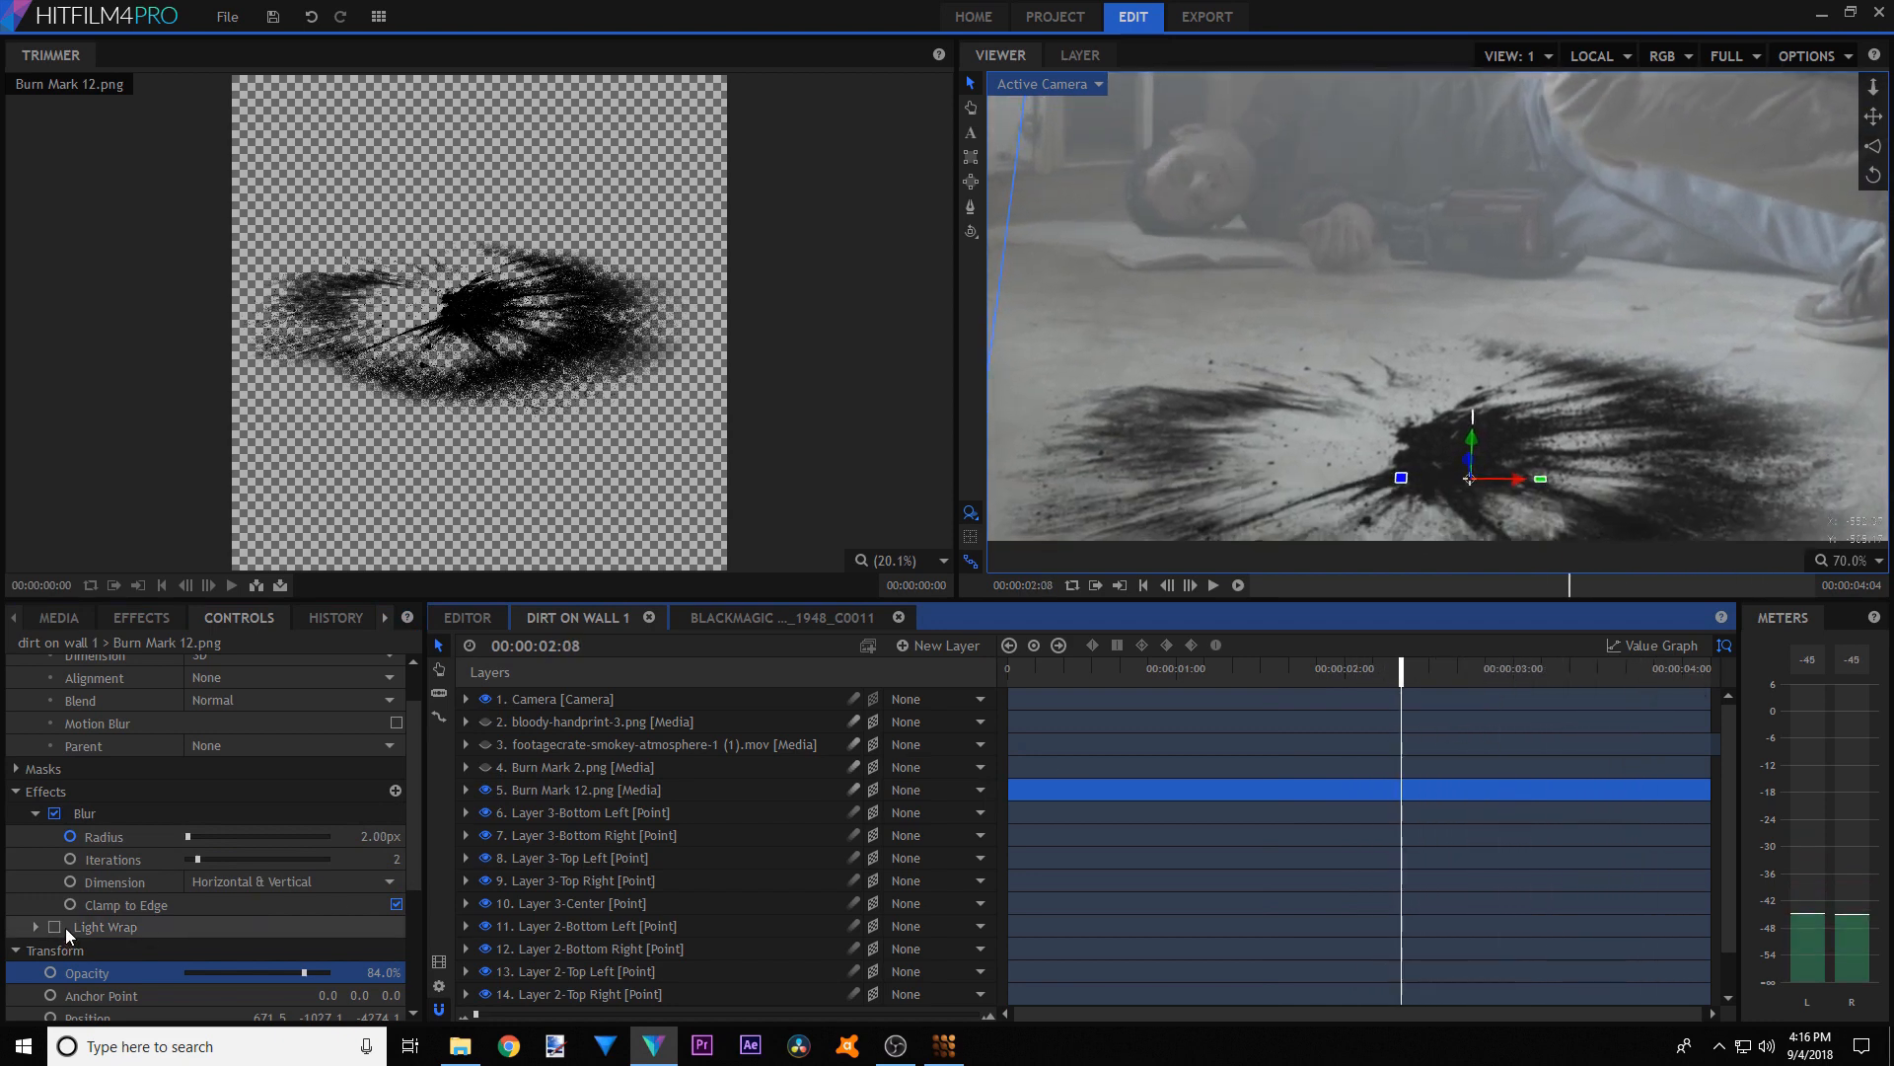
- Enable the Light Wrap effect on the Burn Mark 12.png layer and inspect how the floor mark blends
left_click(53, 925)
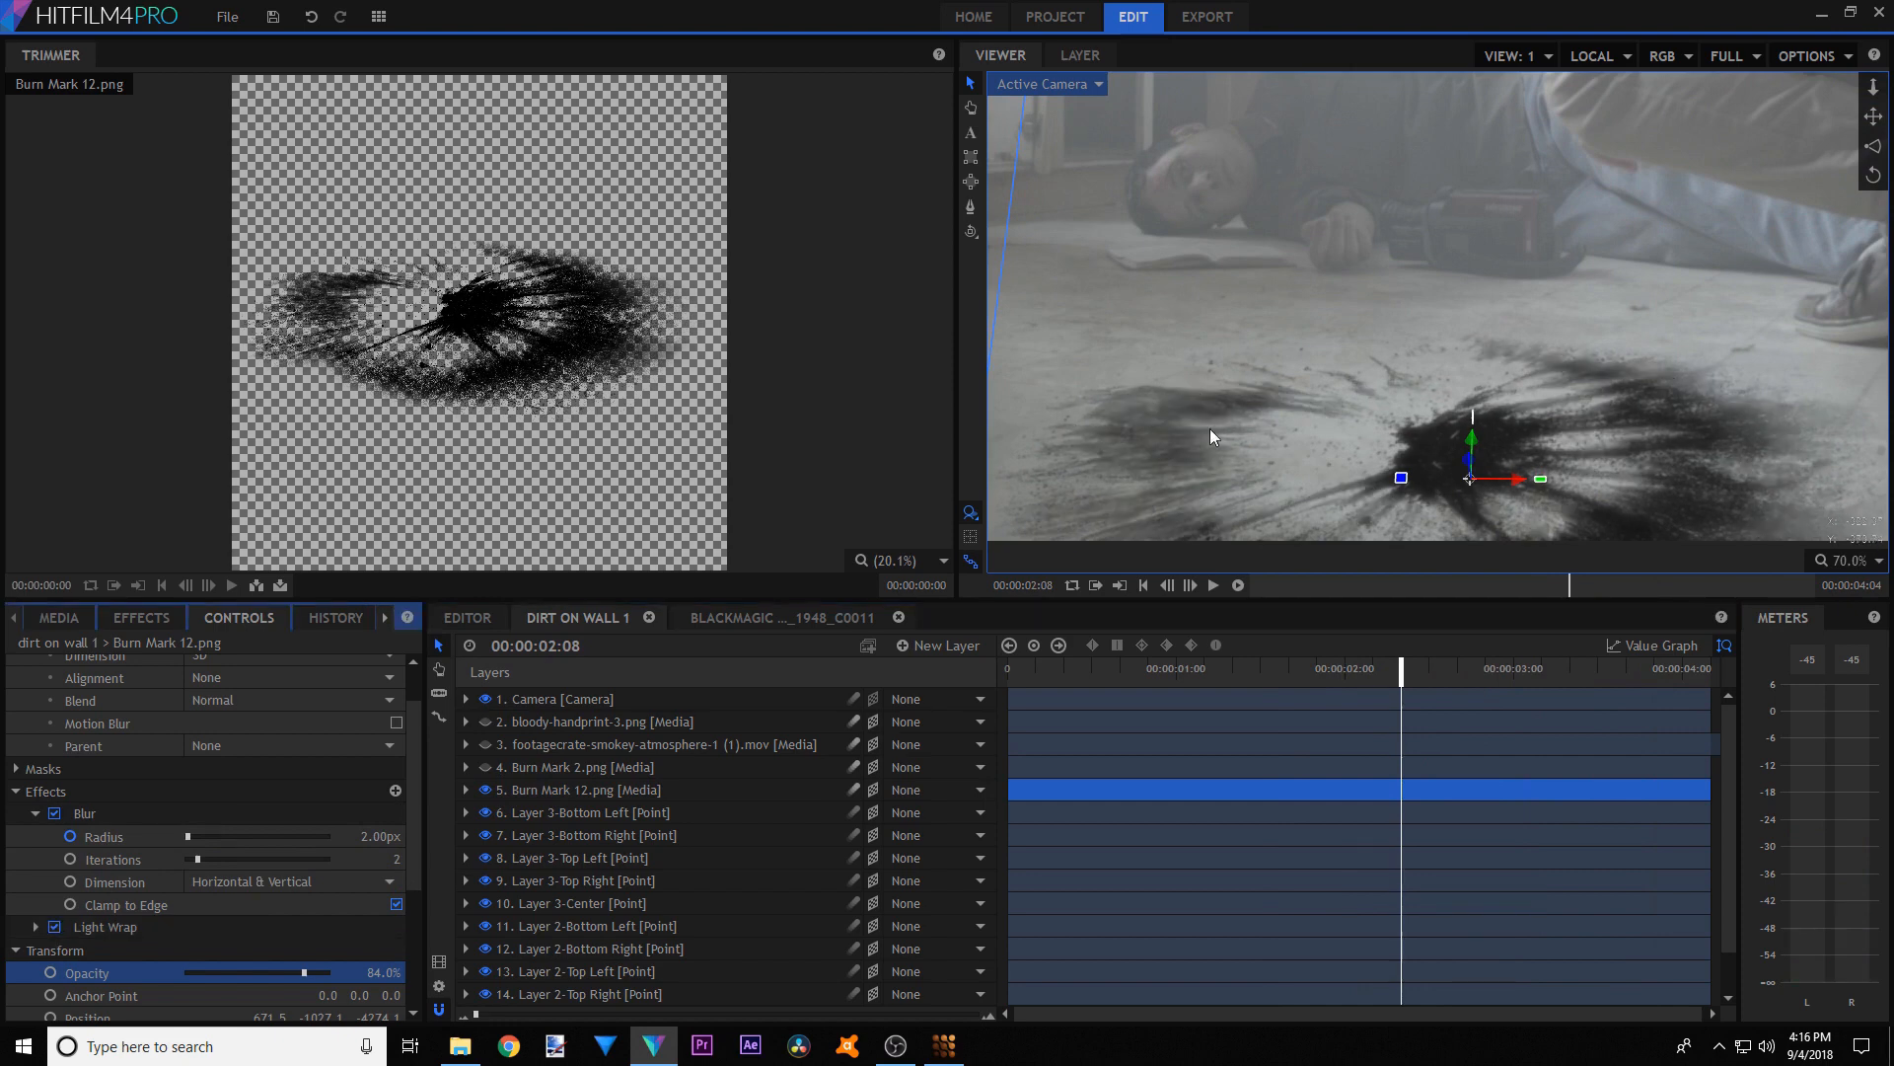
scroll(1374, 385, "down", 6)
scroll(1448, 373, "up", 4)
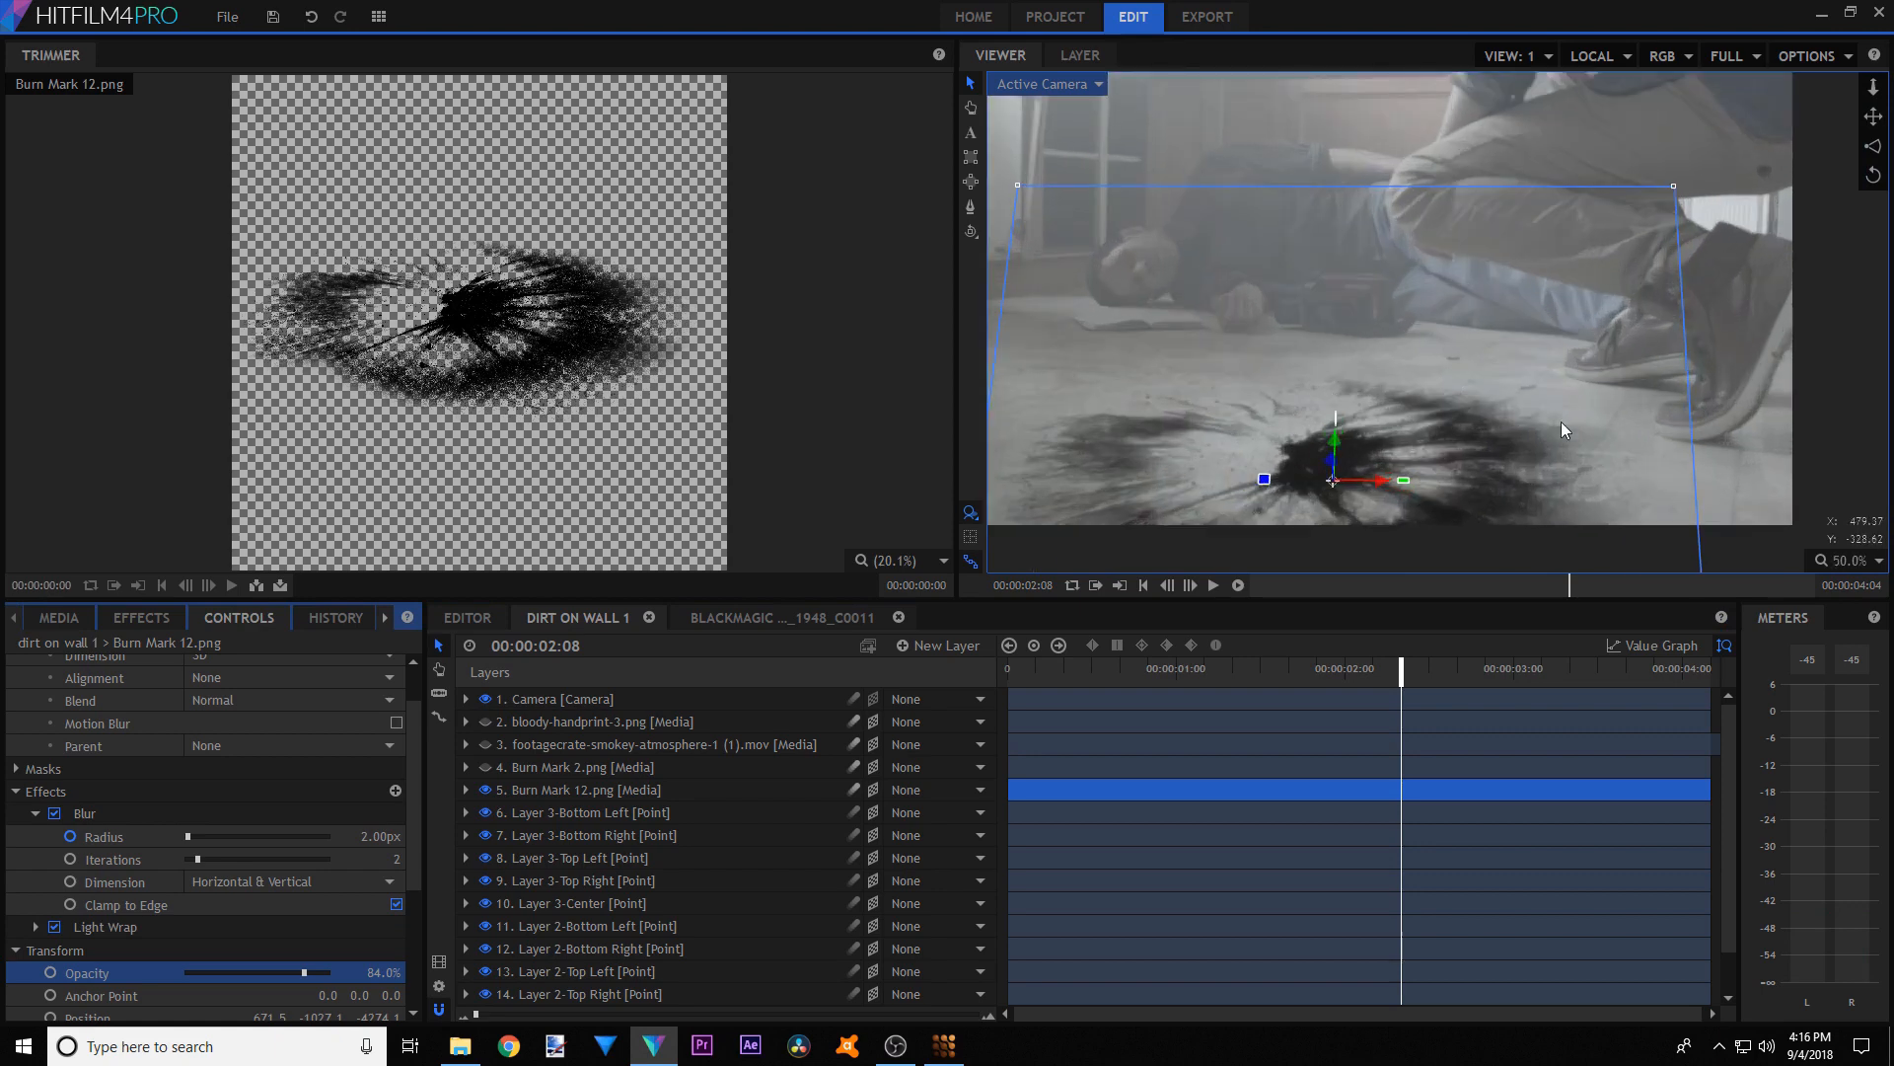
scroll(1549, 419, "down", 3)
scroll(1430, 375, "up", 4)
scroll(1420, 404, "down", 2)
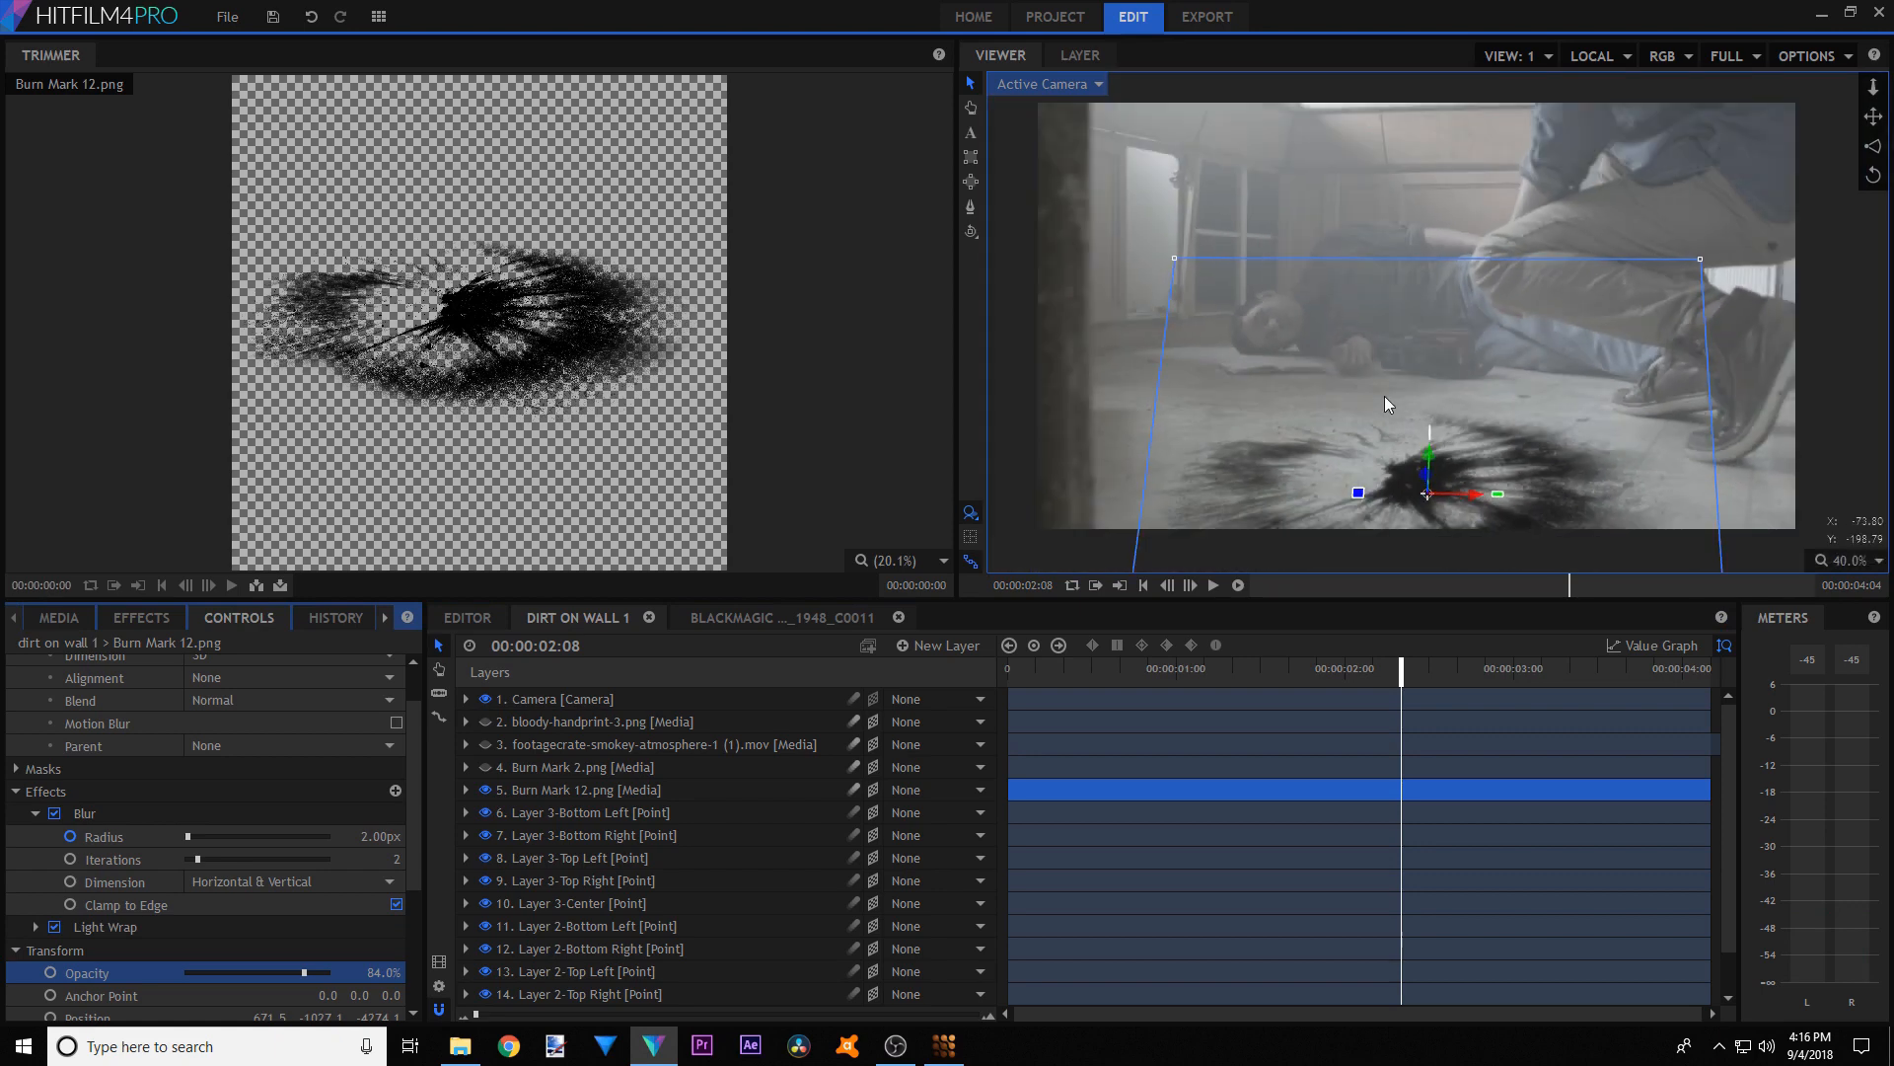
- Show the masks instead of the effects of the Burn Mark 12.png layer and set its blend mode to Soft Light
left_click(16, 791)
left_click(15, 769)
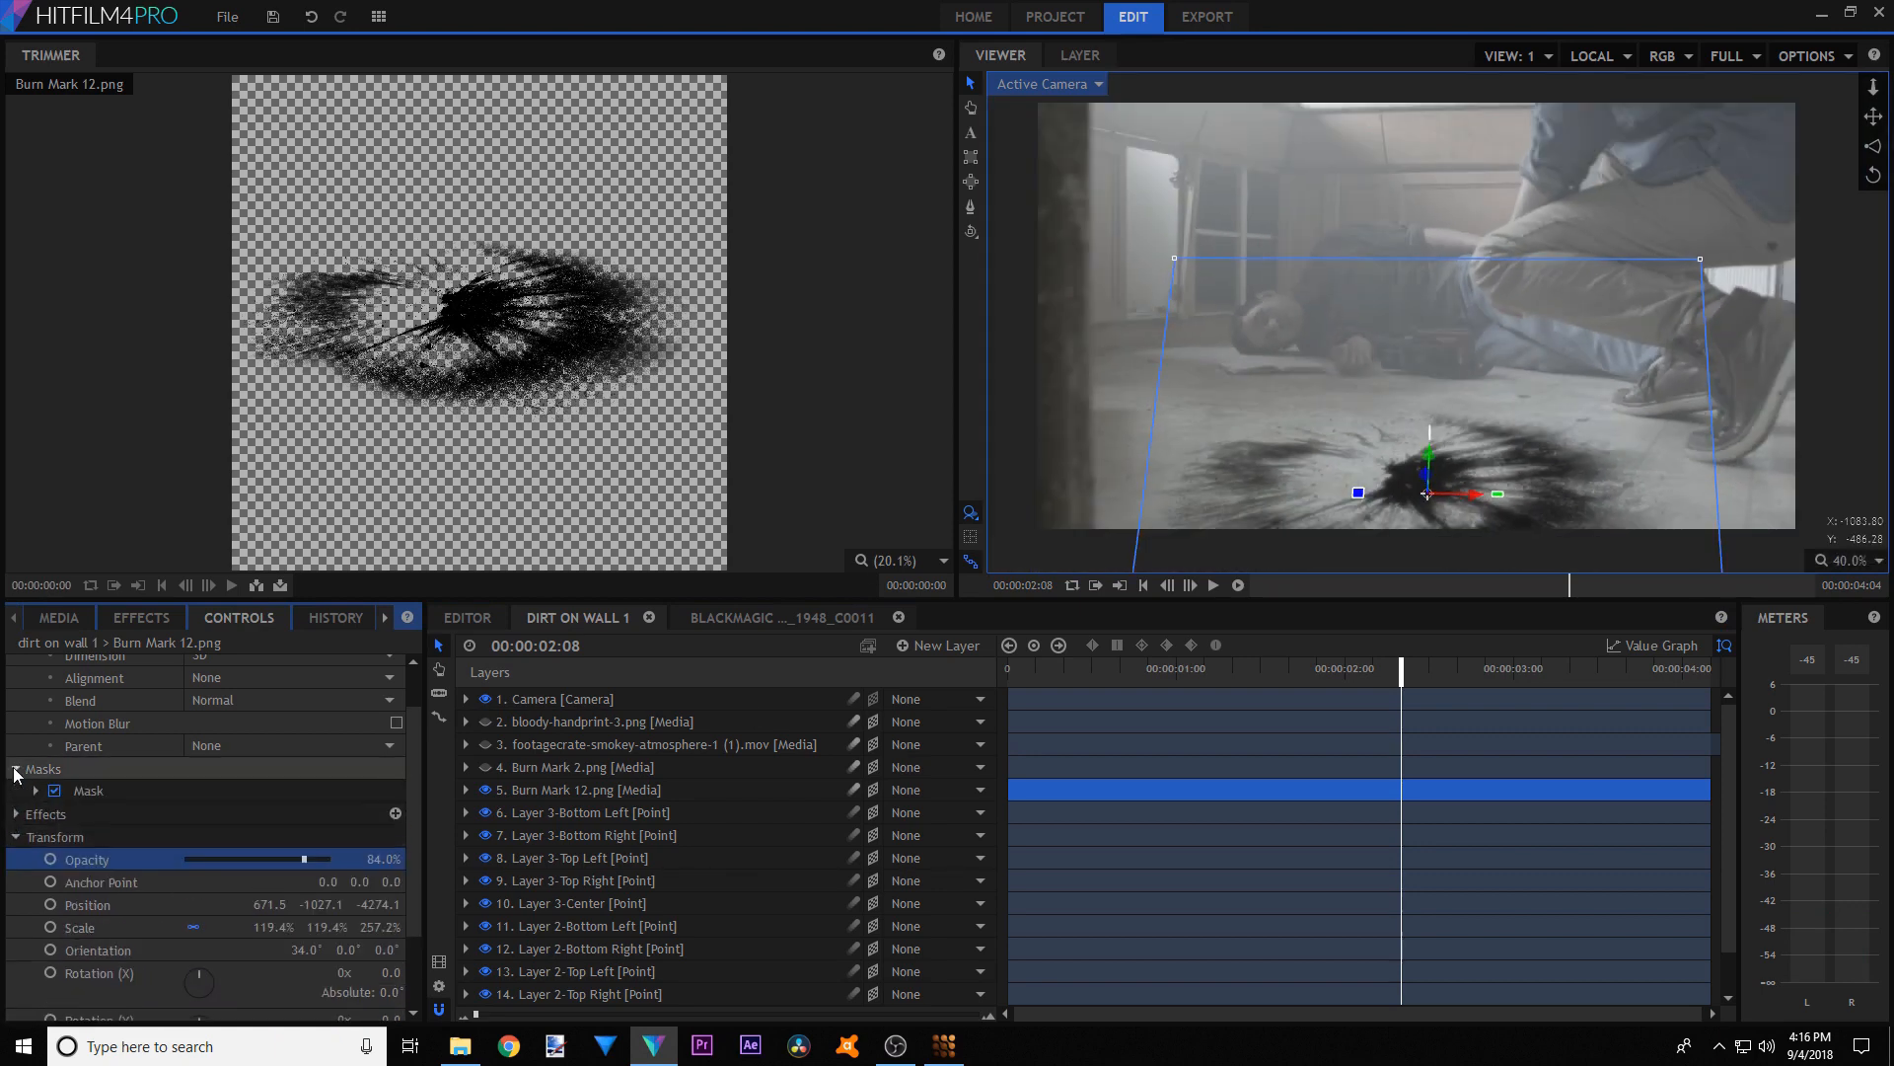
left_click(263, 701)
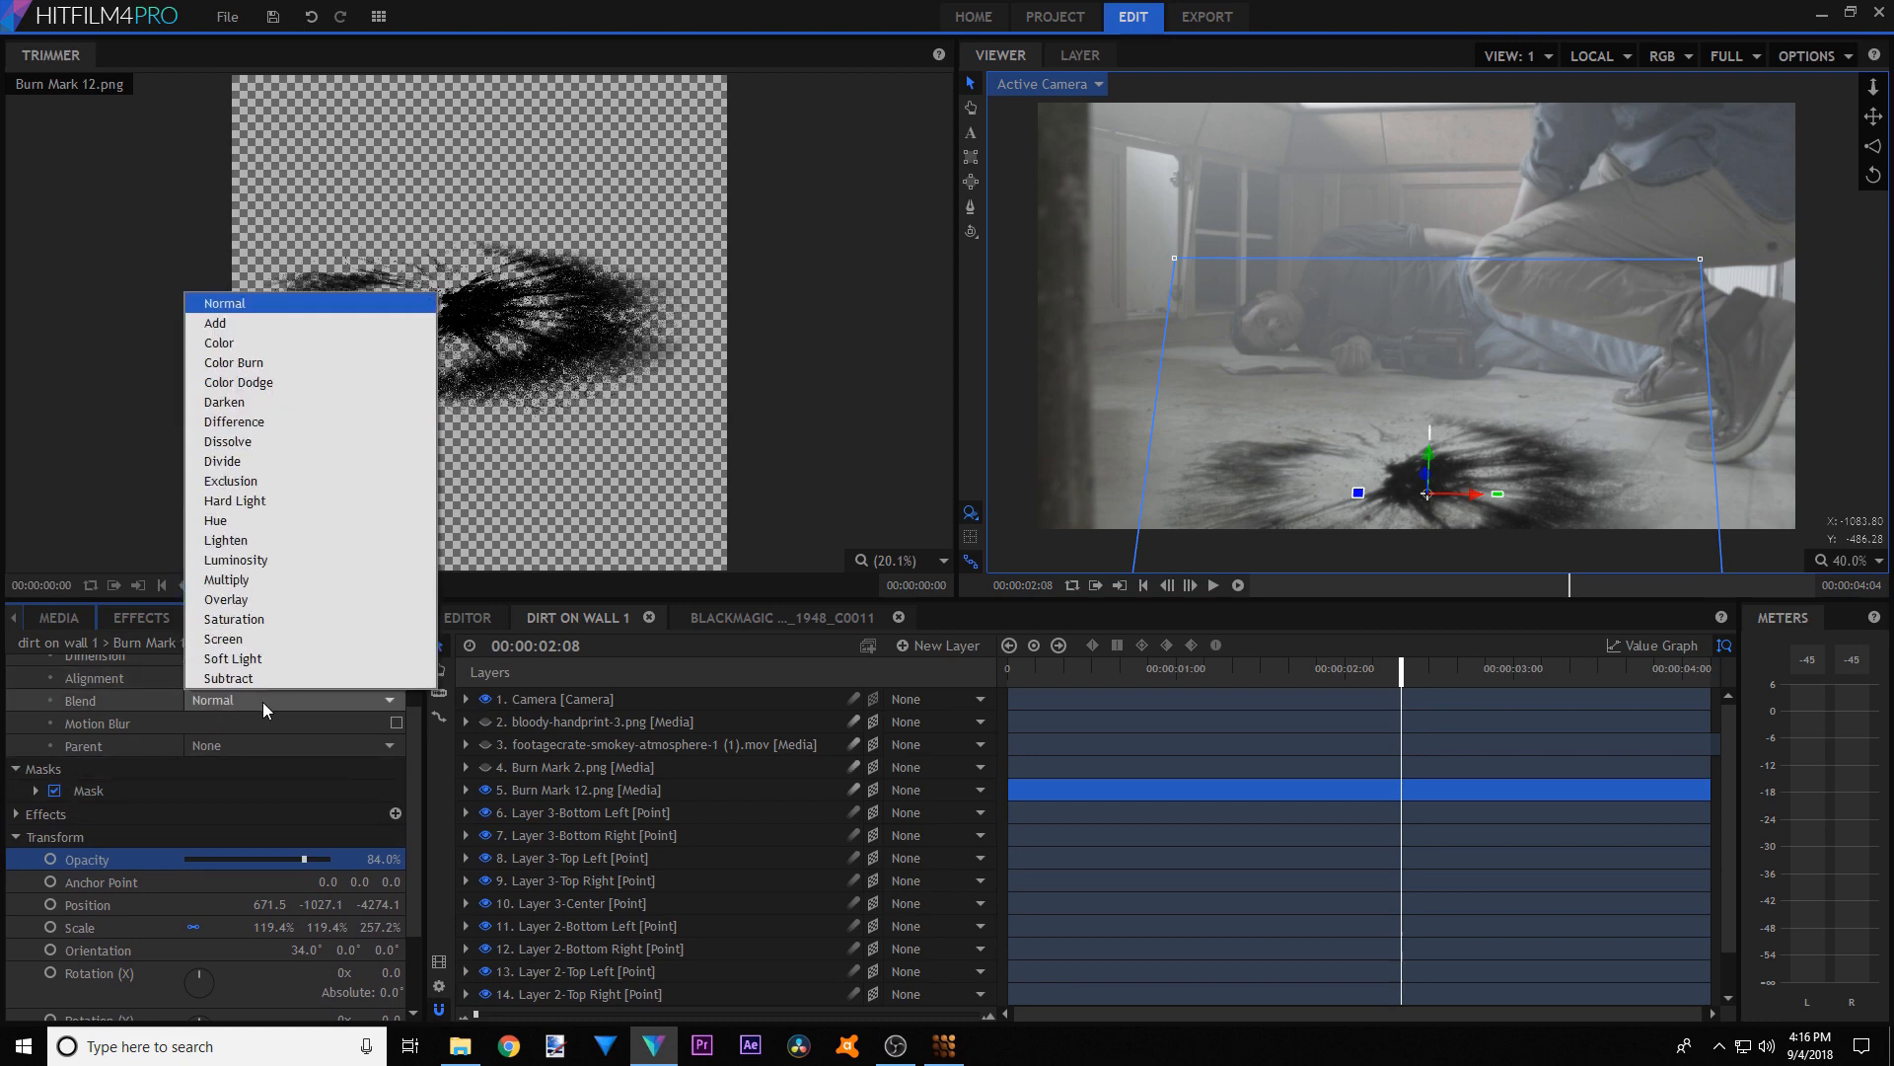
left_click(236, 659)
scroll(1296, 407, "down", 2)
scroll(1296, 408, "up", 5)
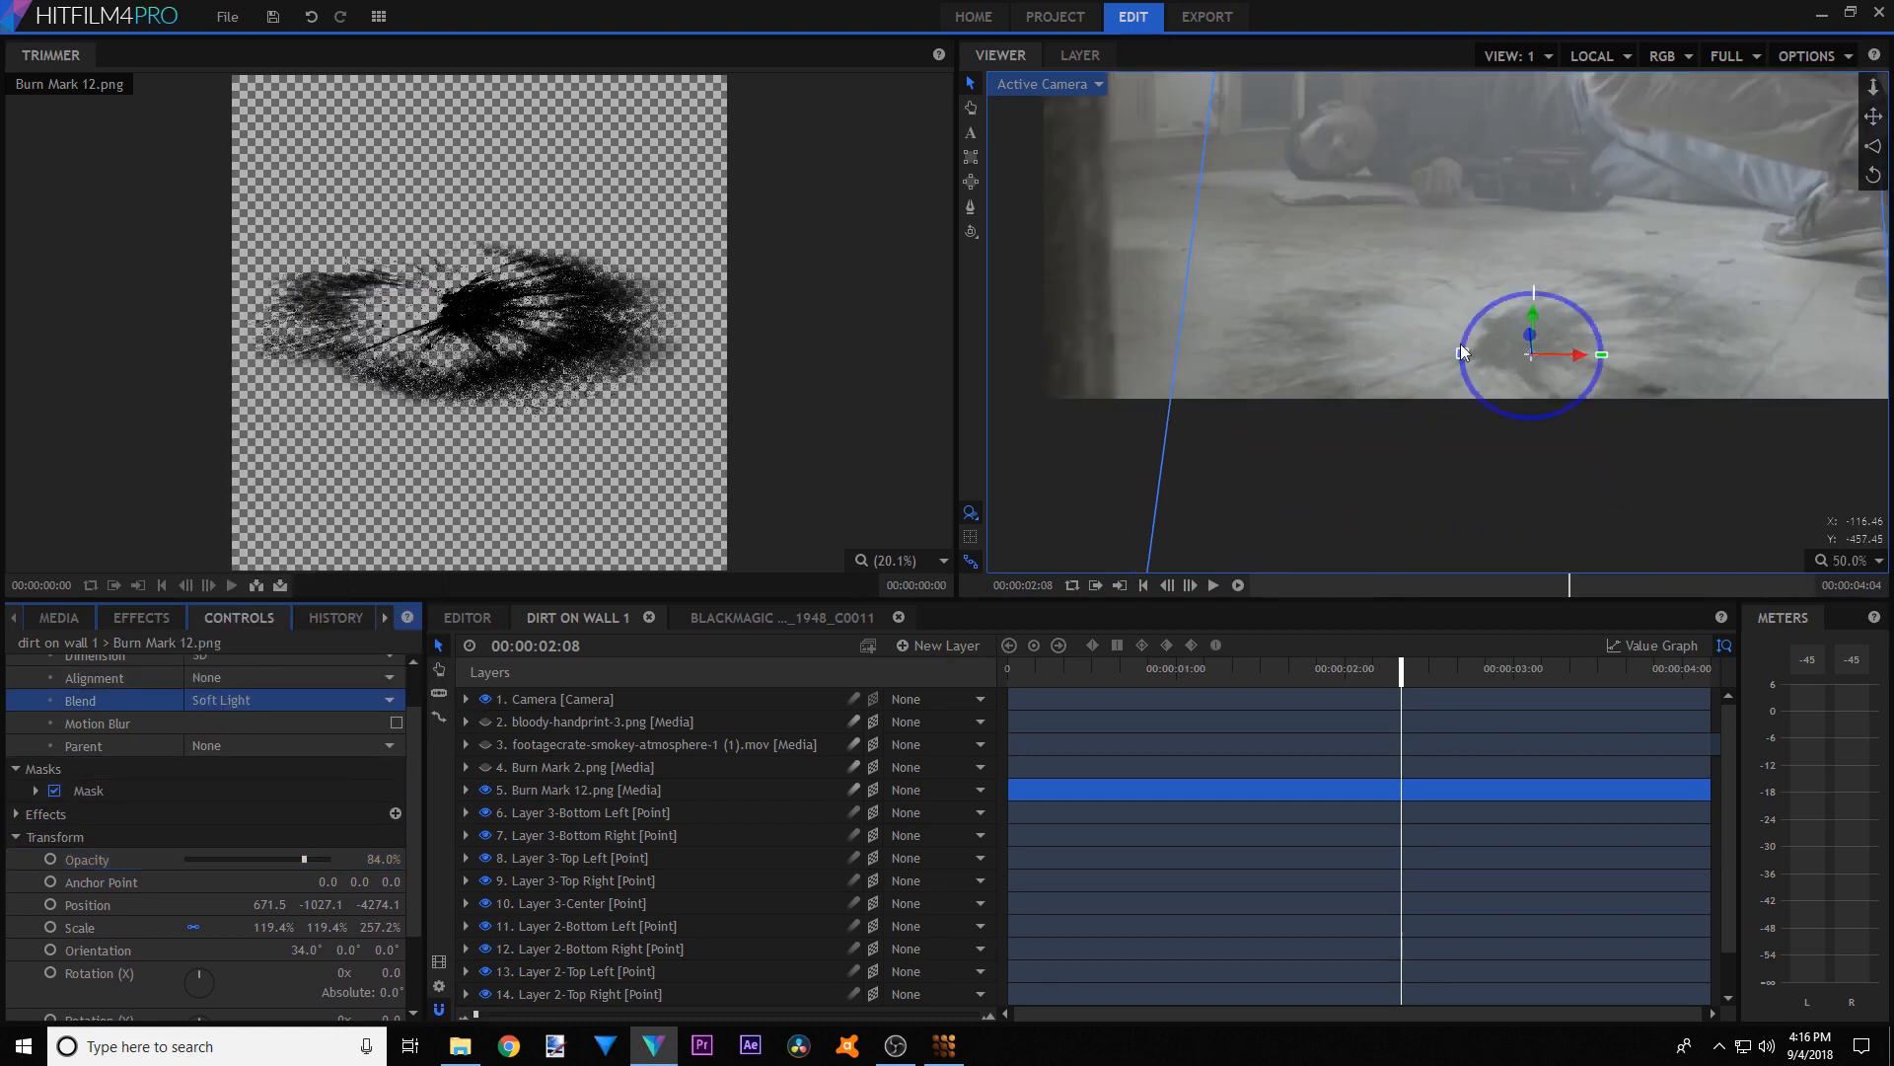
scroll(1296, 407, "down", 4)
scroll(1356, 394, "up", 3)
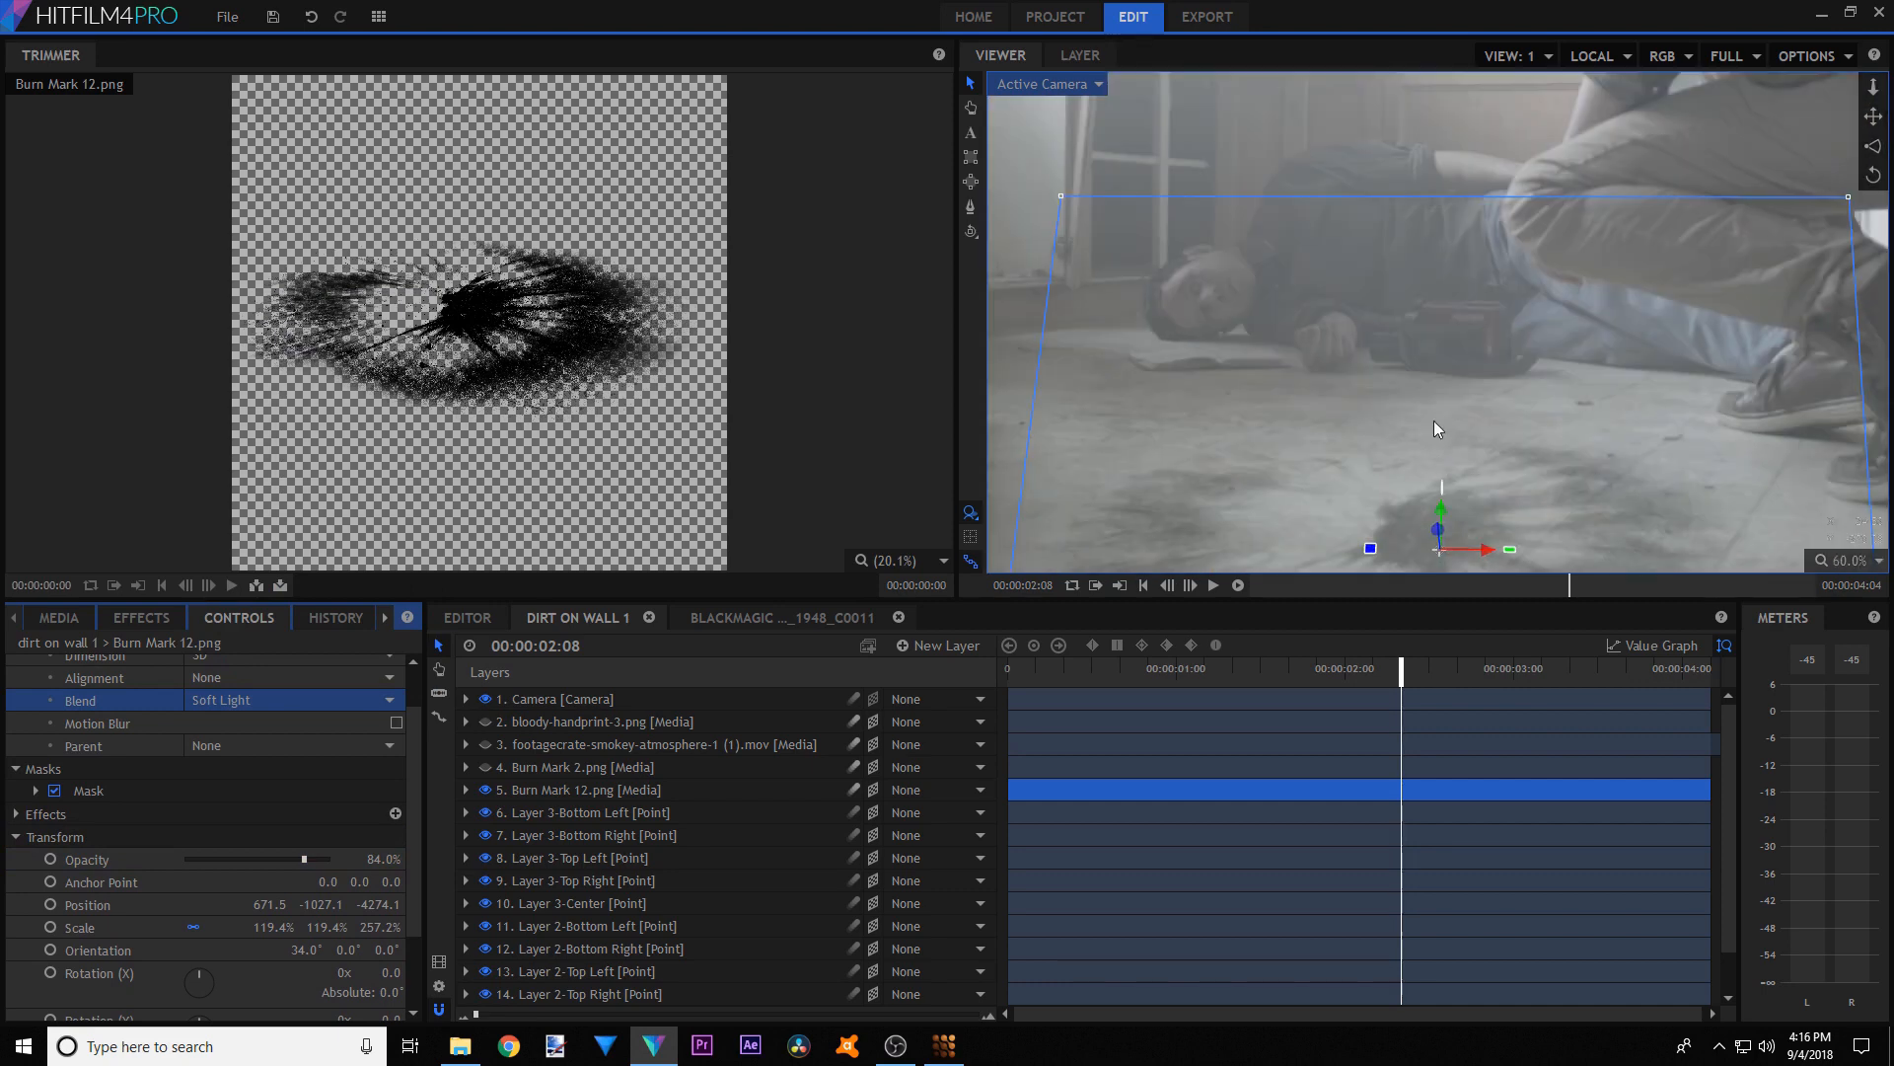
- Select the mask of the Burn Mark 12.png layer and reveal its Path keyframes in the timeline
mouse_move(1394, 660)
left_mouse_down()
mouse_move(1007, 684)
mouse_move(1421, 671)
left_mouse_up()
left_click(75, 789)
scroll(1167, 359, "up", 1)
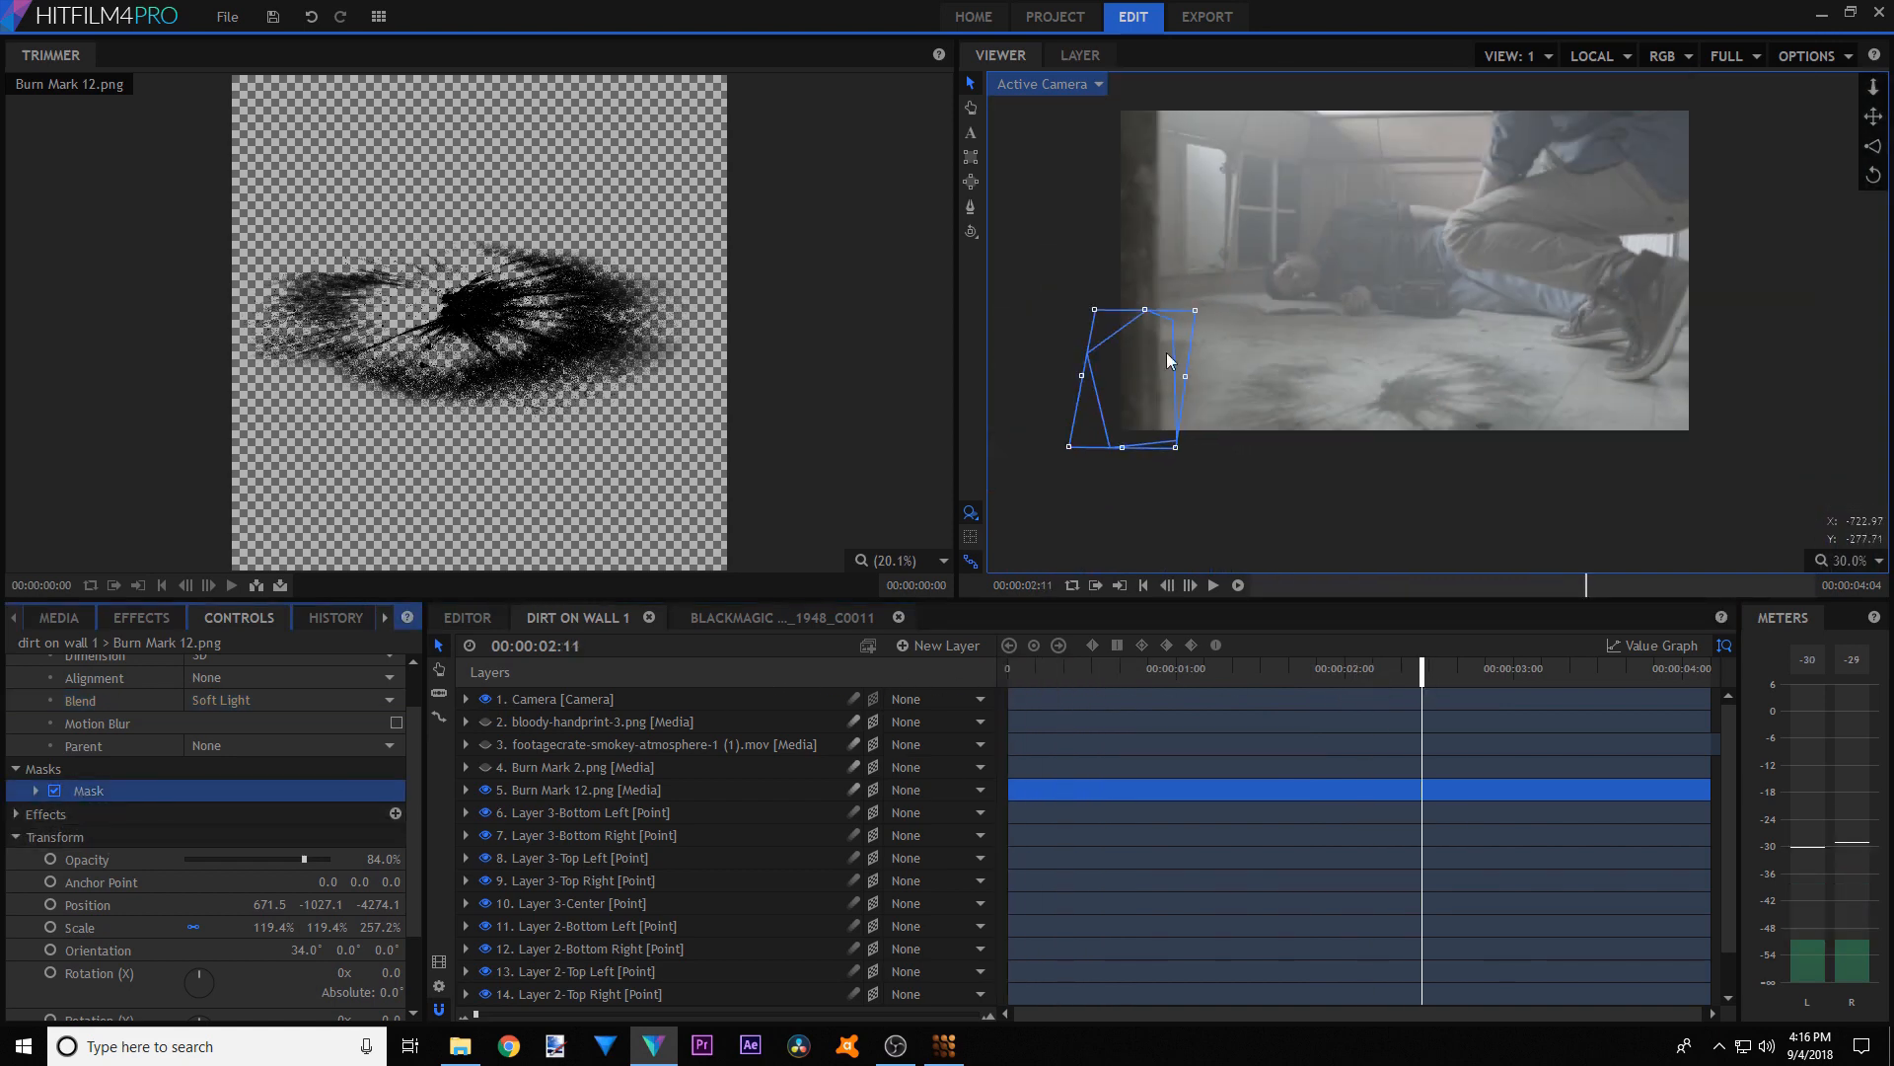
left_click_drag(1057, 681, 1078, 680)
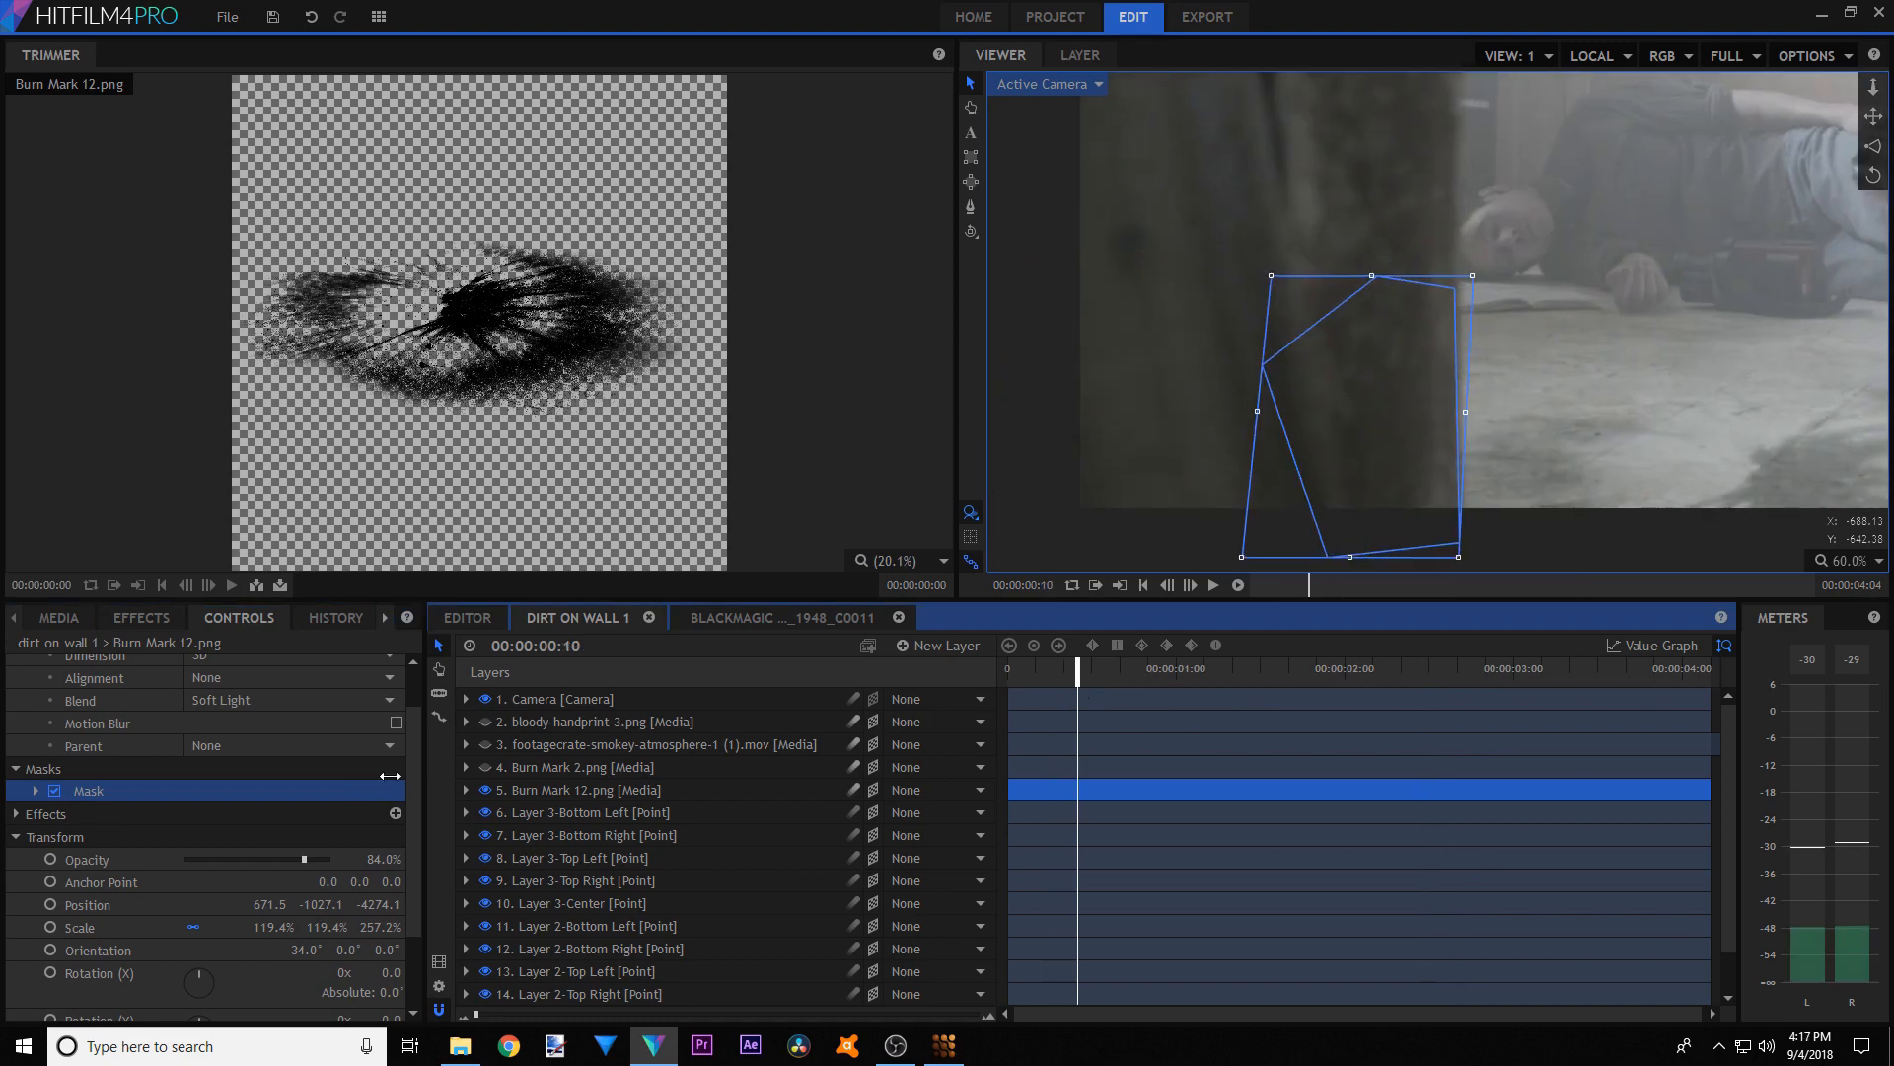
left_click(466, 789)
scroll(582, 863, "down", 1)
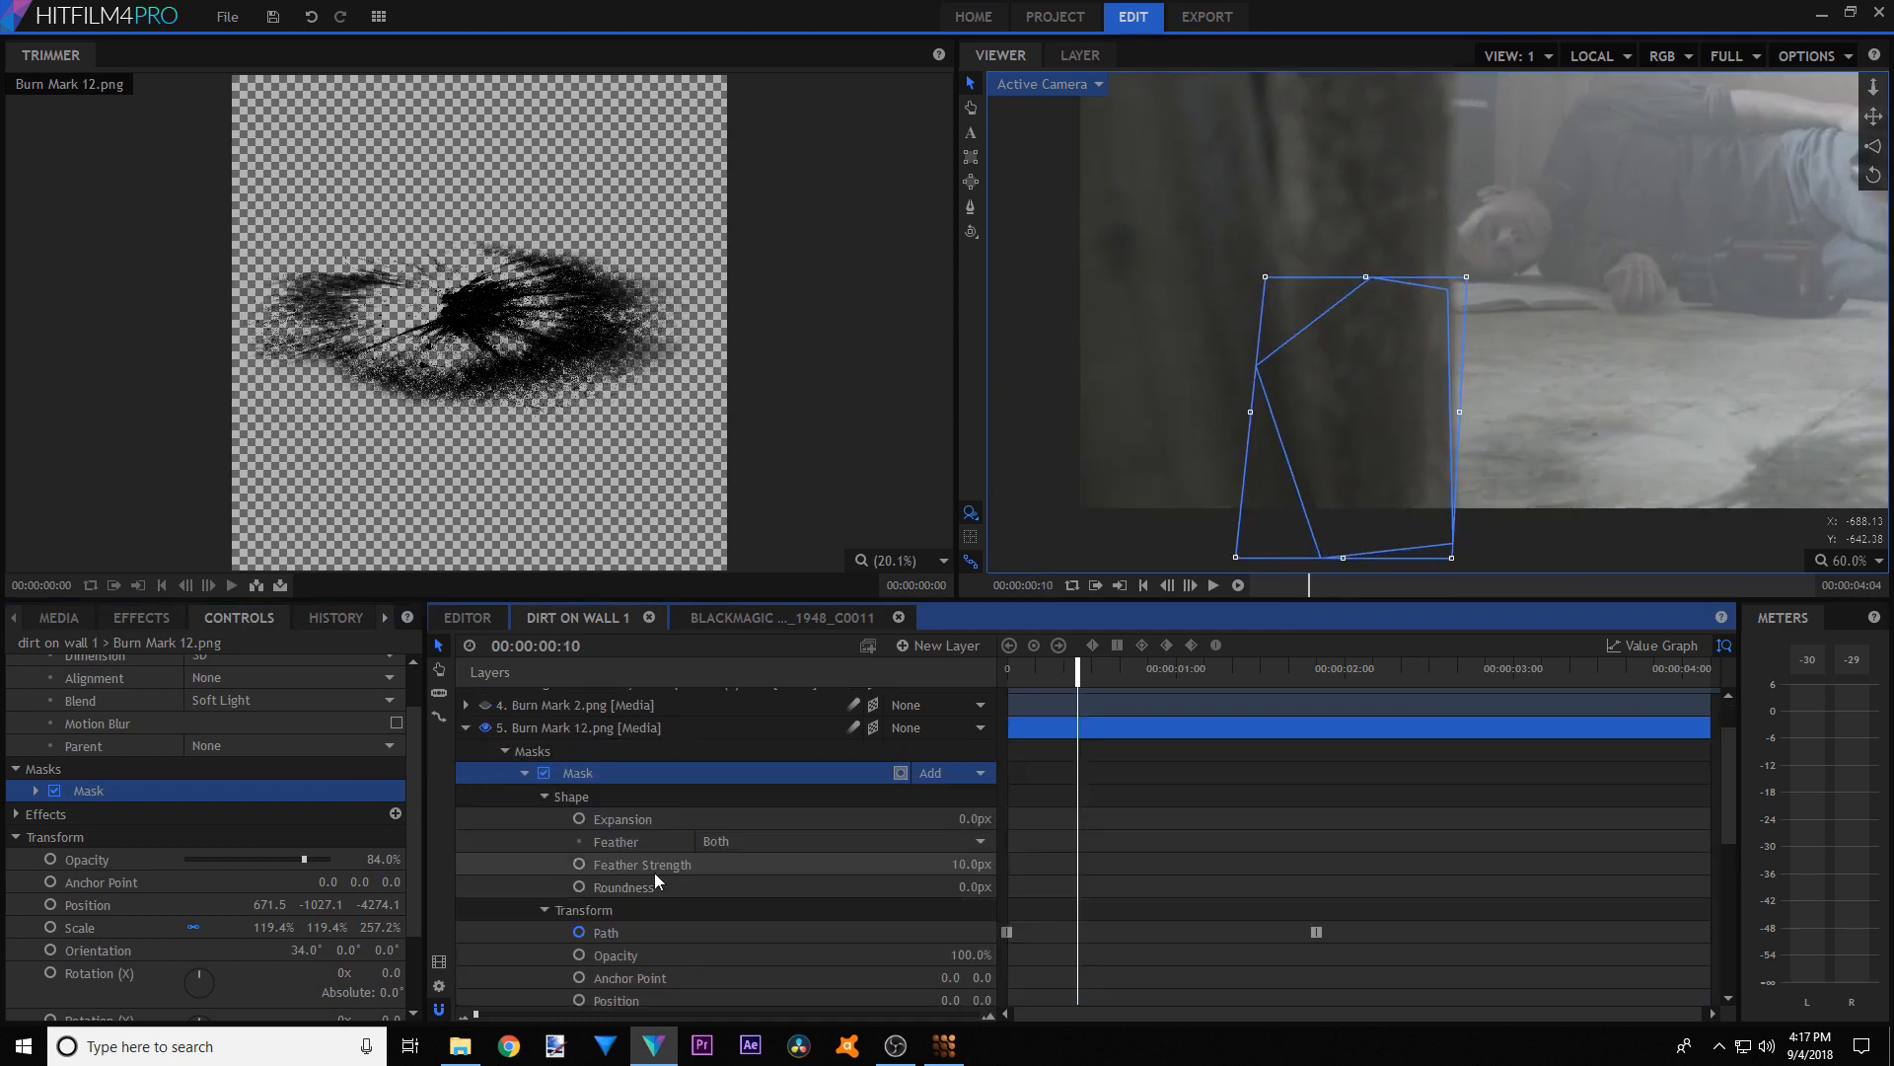
left_click(740, 931)
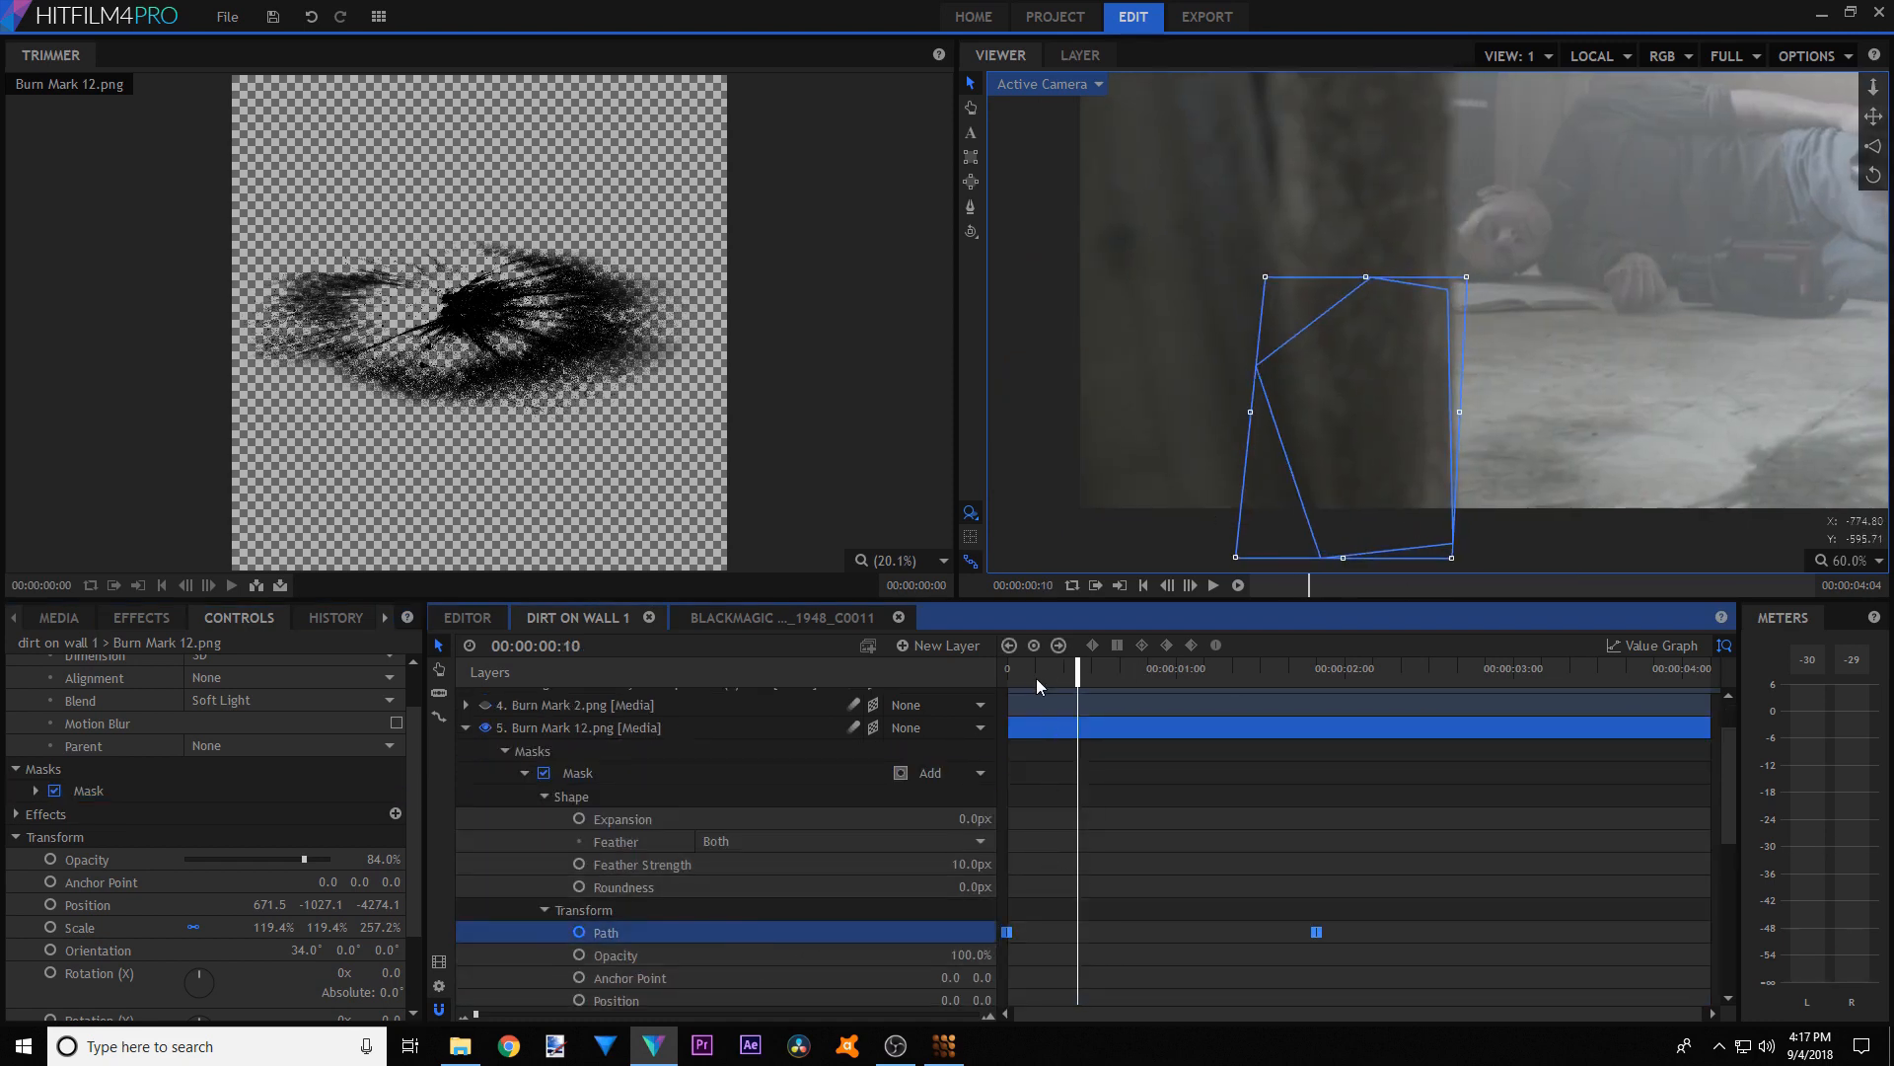
- Scrub from the first frame to 00:00:02:16 to check the mask's animation, and deselect the layer
left_click_drag(1037, 684, 1007, 681)
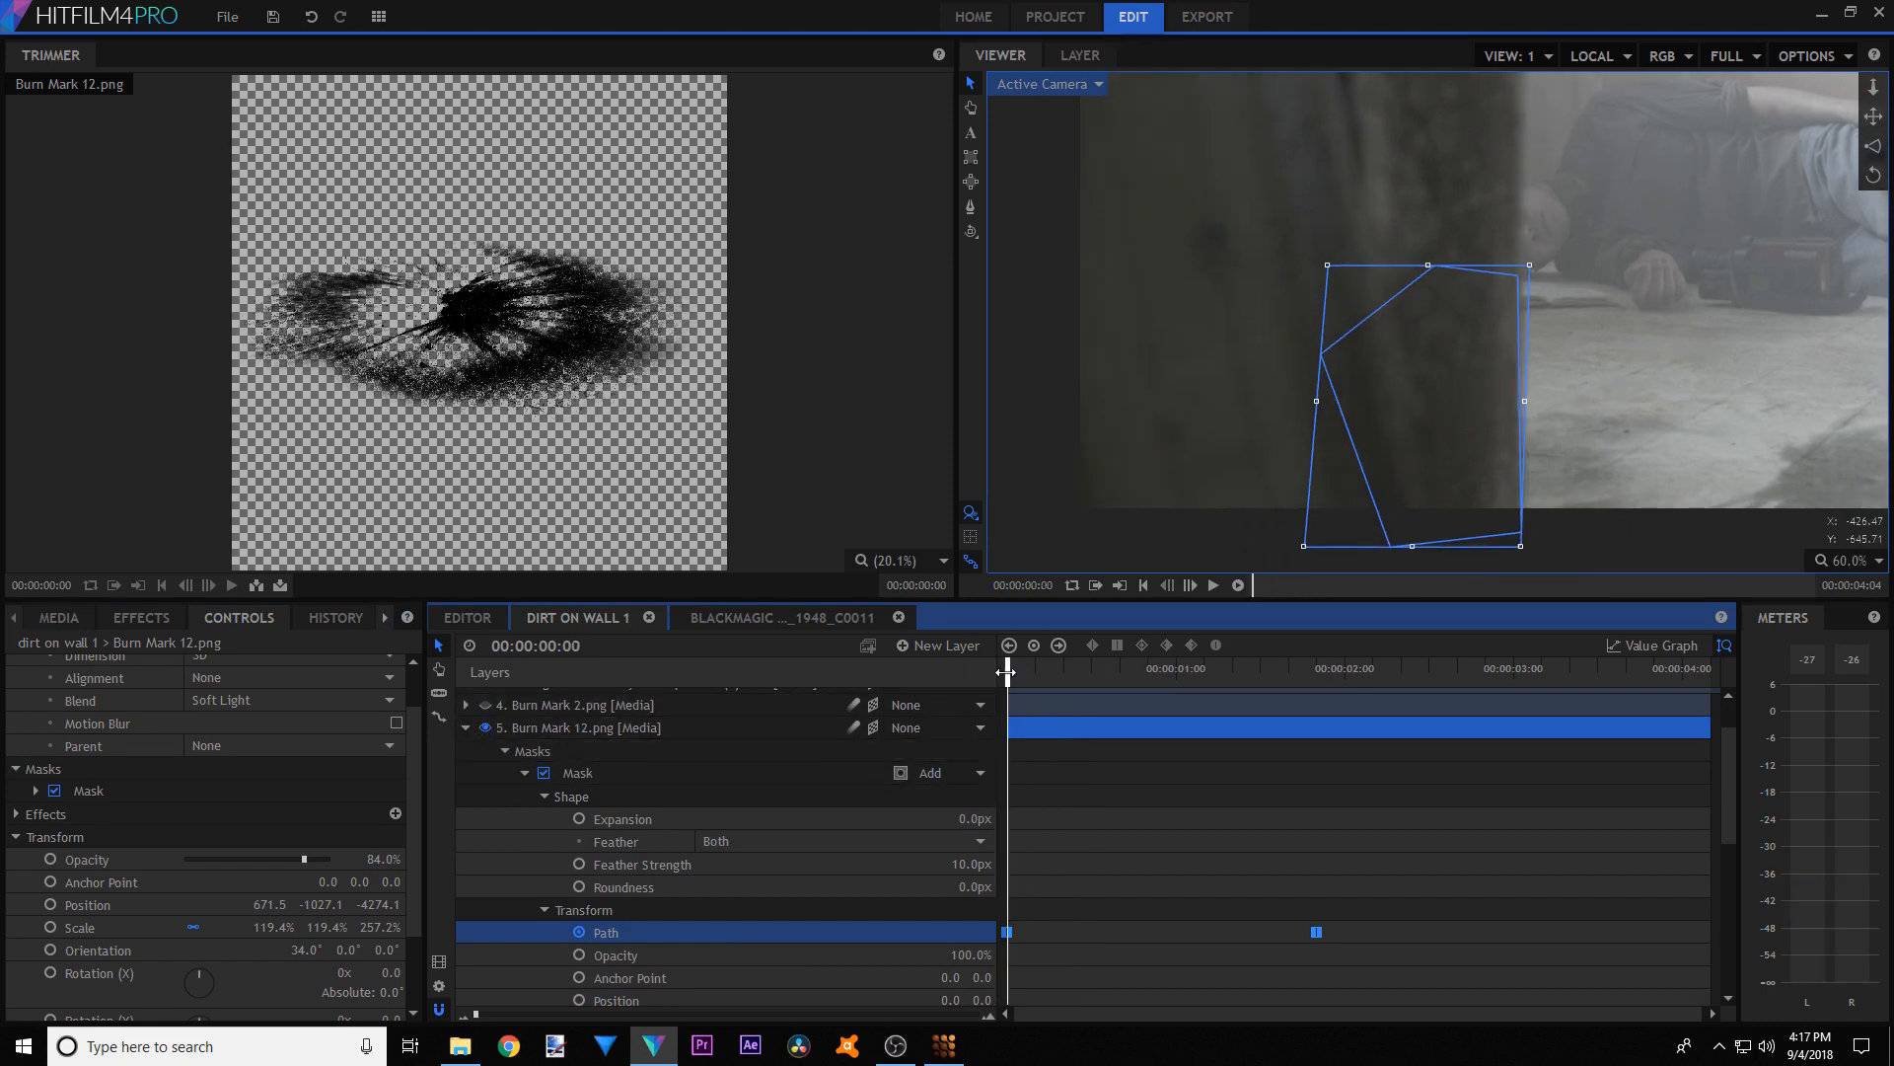
left_click_drag(1005, 672, 1458, 681)
scroll(1095, 394, "down", 3)
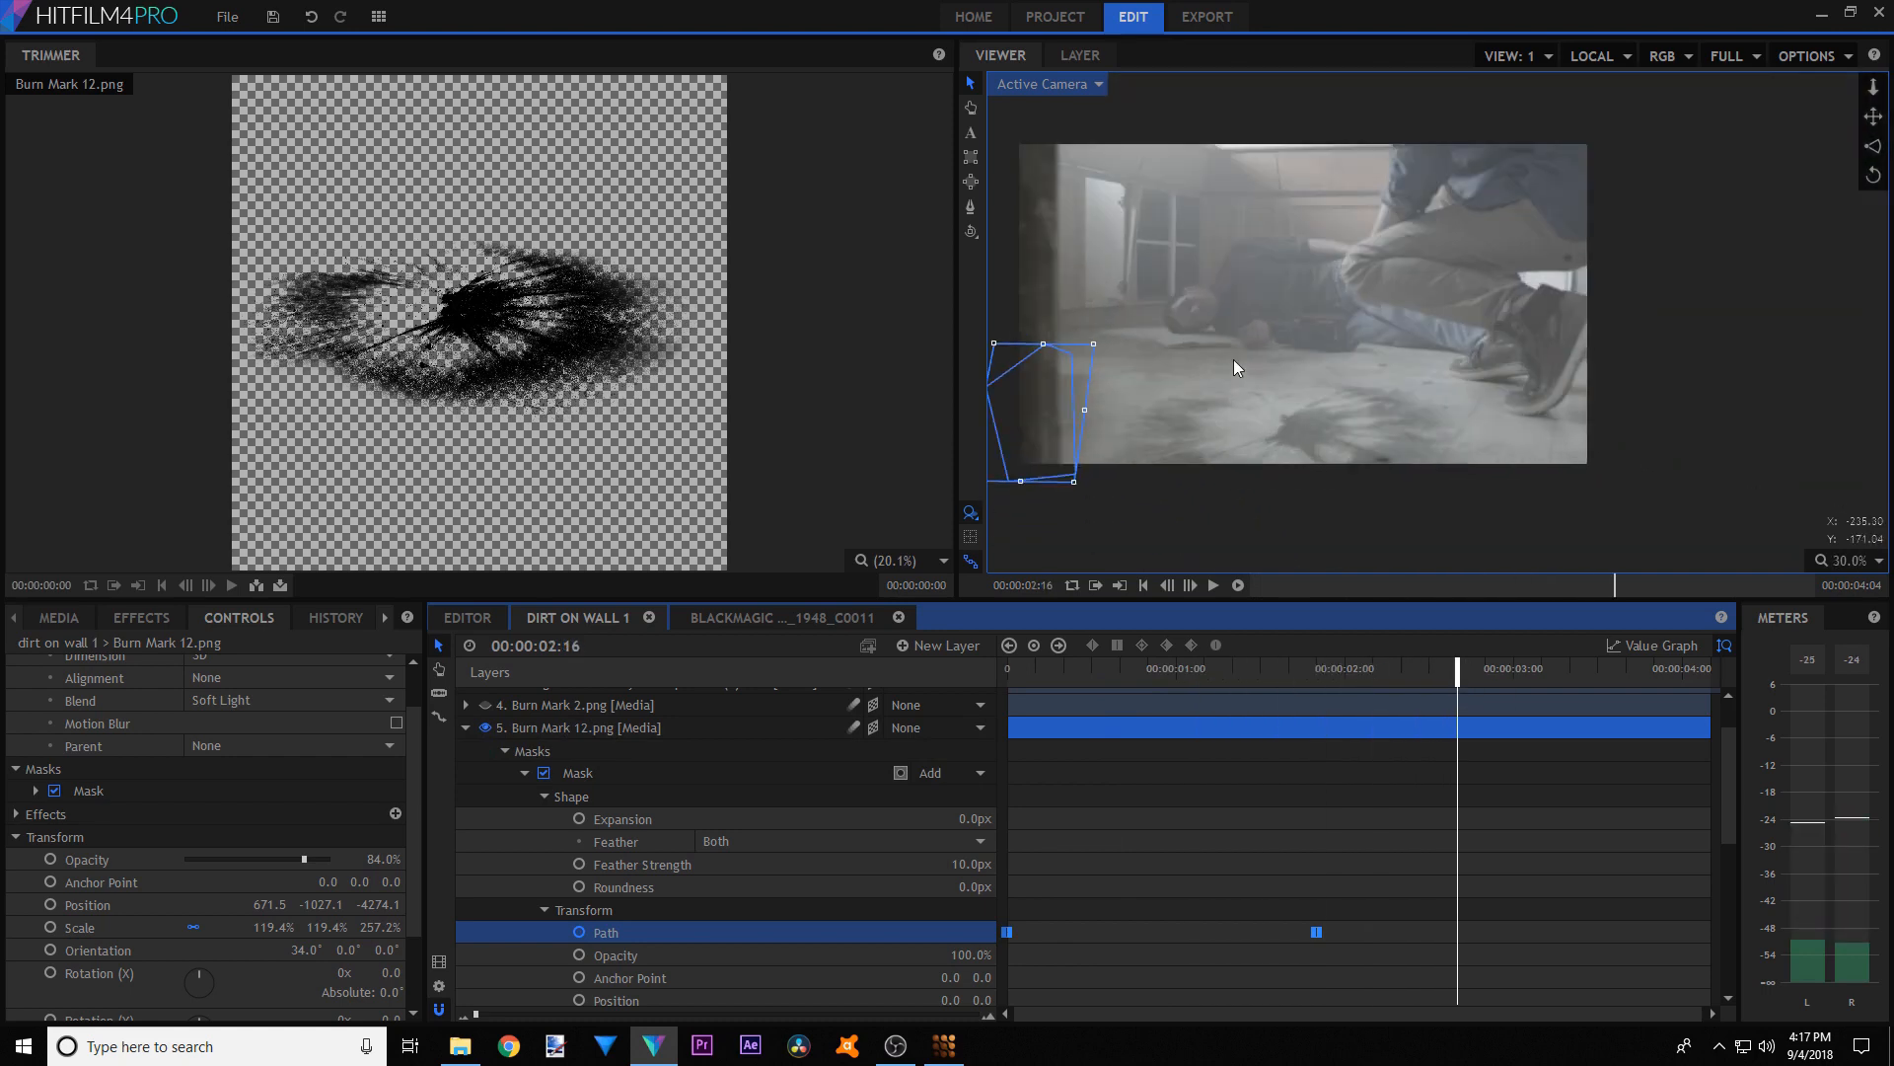
left_click(1733, 464)
scroll(1214, 356, "up", 4)
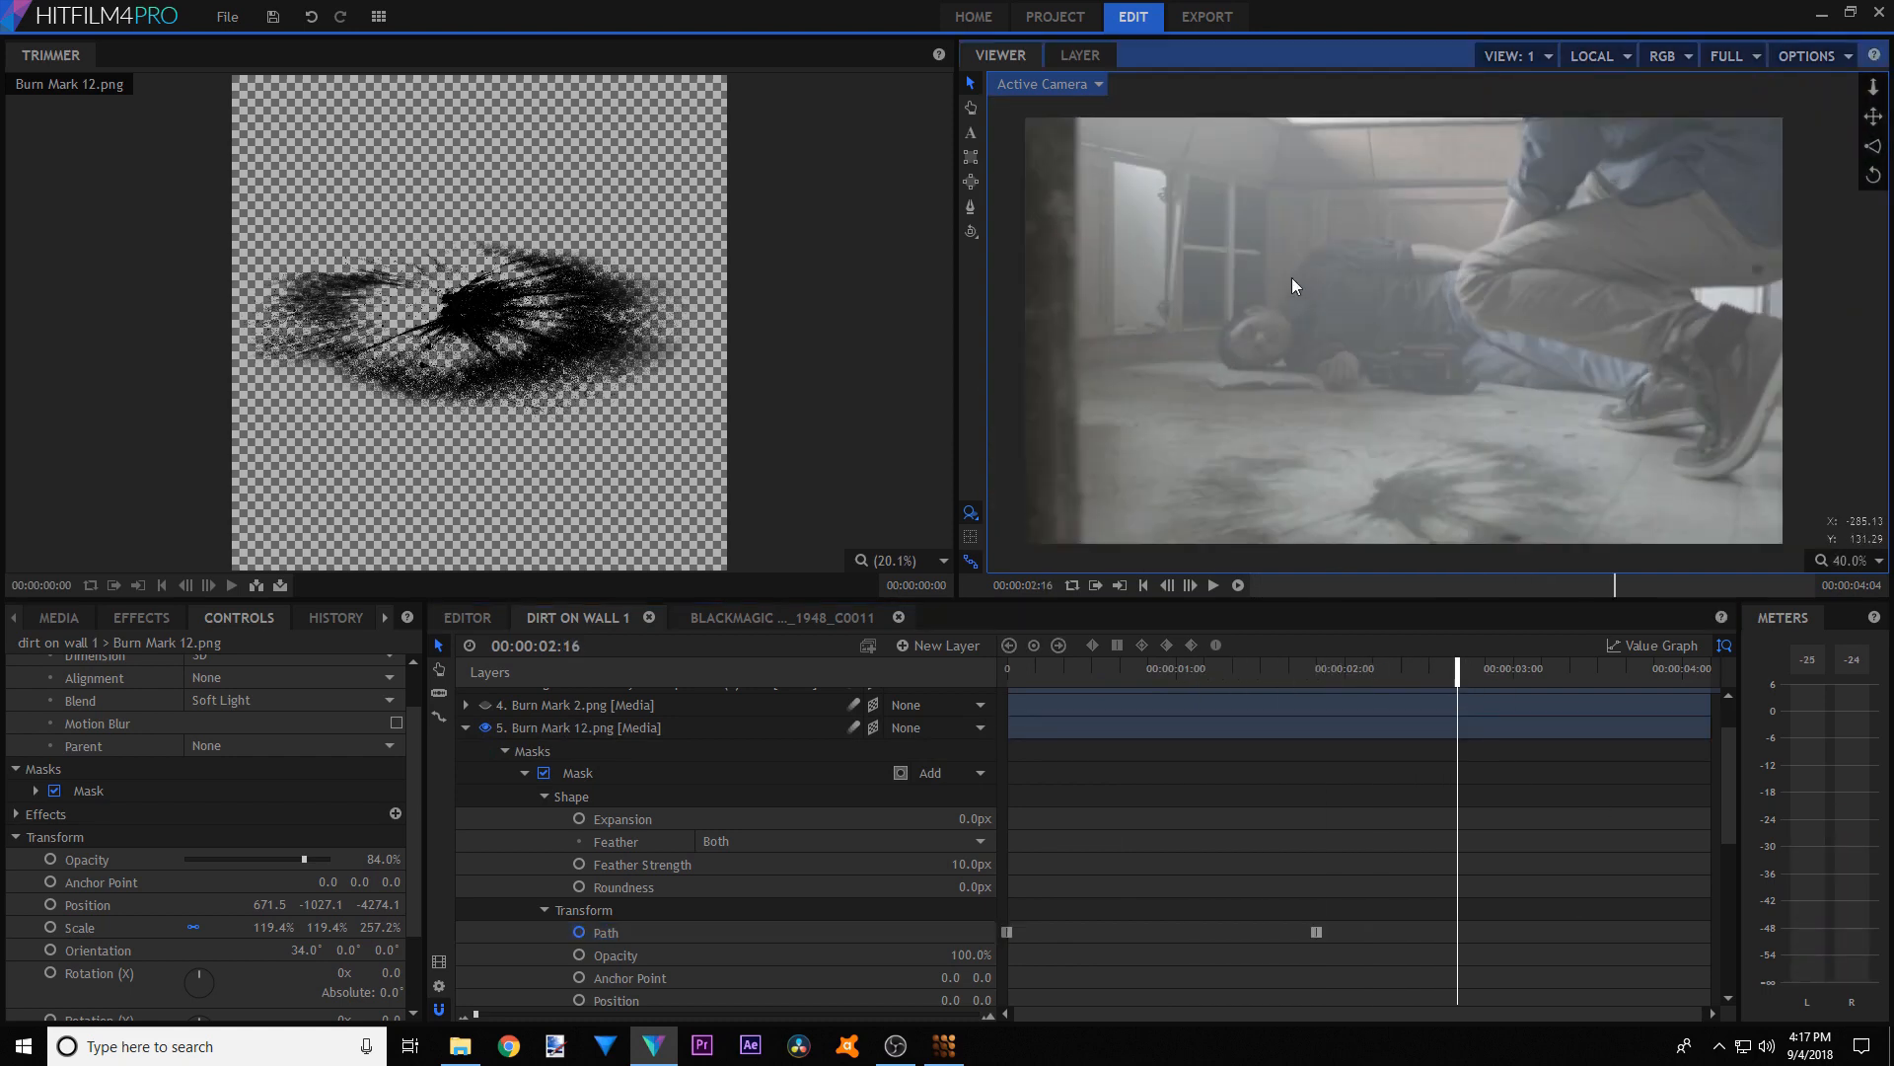
- Scrub to 00:00:04:03, collapse the Burn Mark 12.png layer and make the Burn Mark 2.png layer visible
left_click_drag(1456, 689, 1826, 708)
scroll(612, 848, "up", 2)
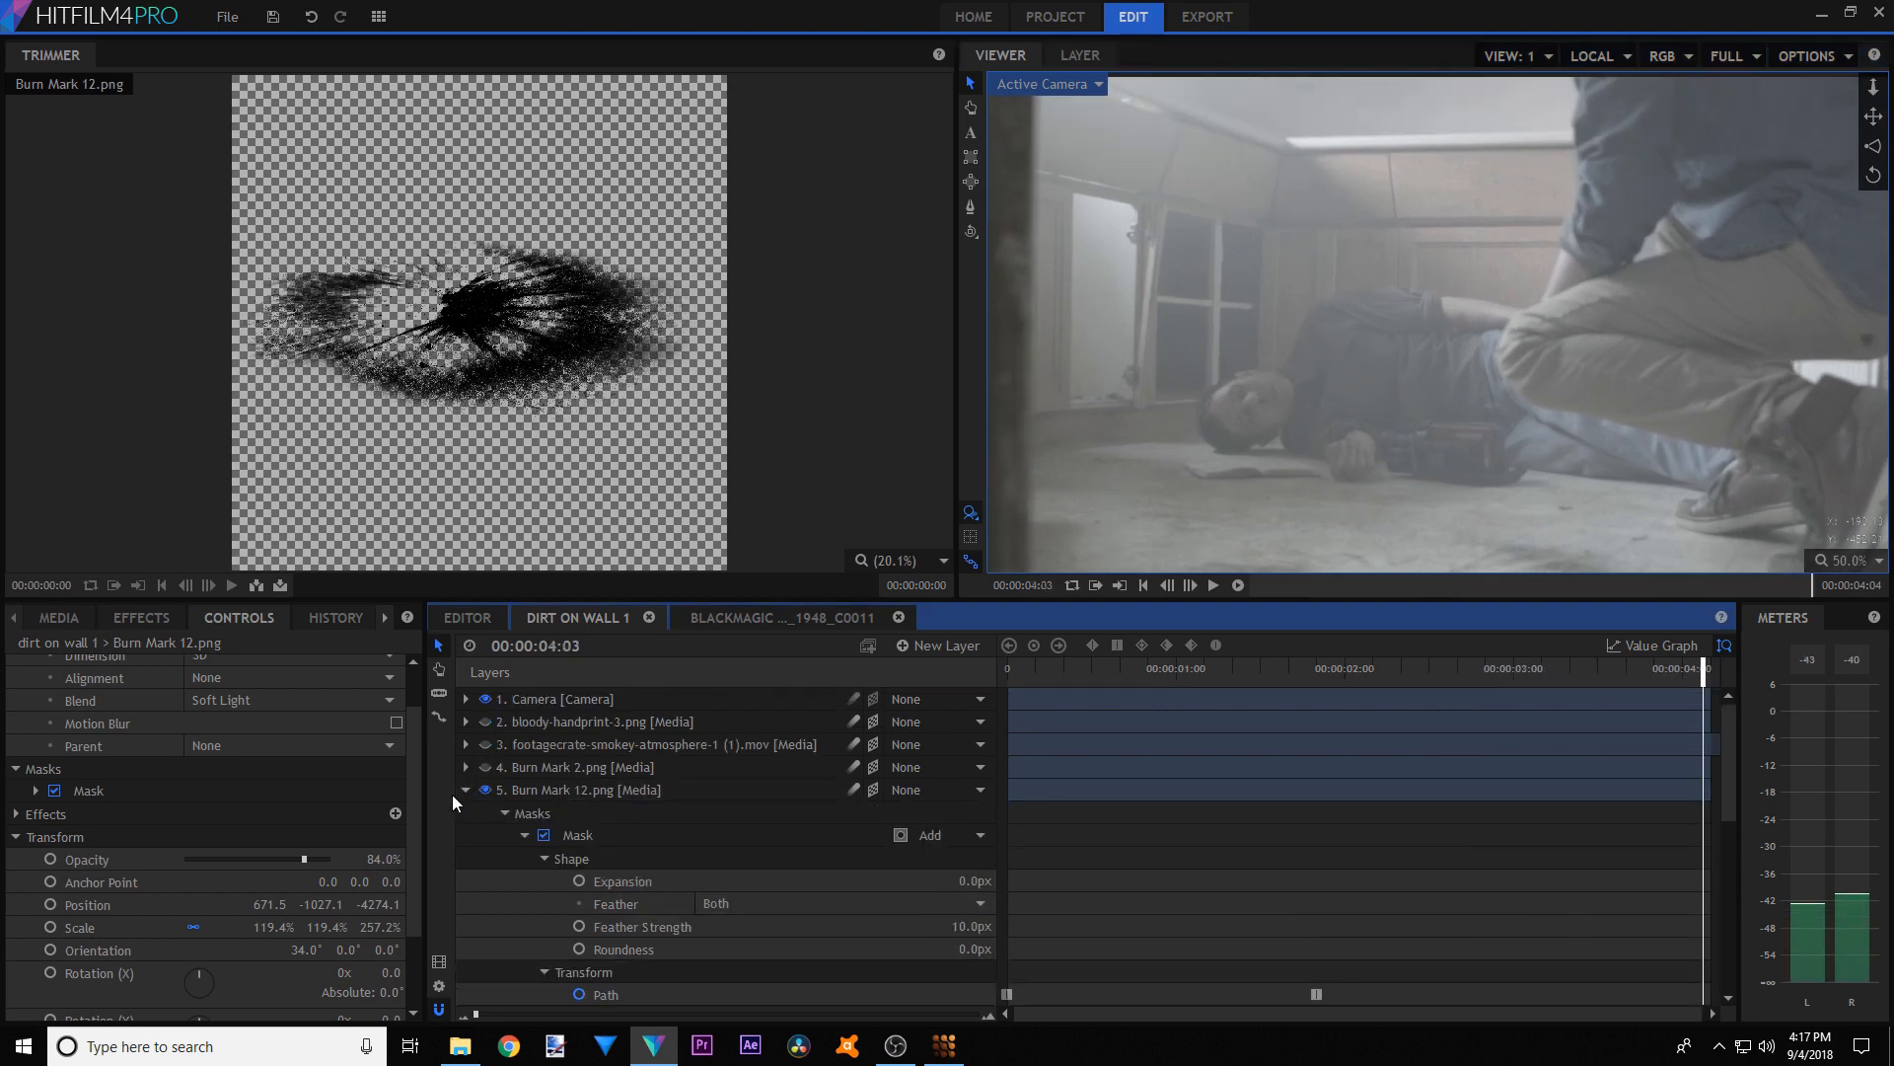
left_click(462, 791)
left_click(484, 766)
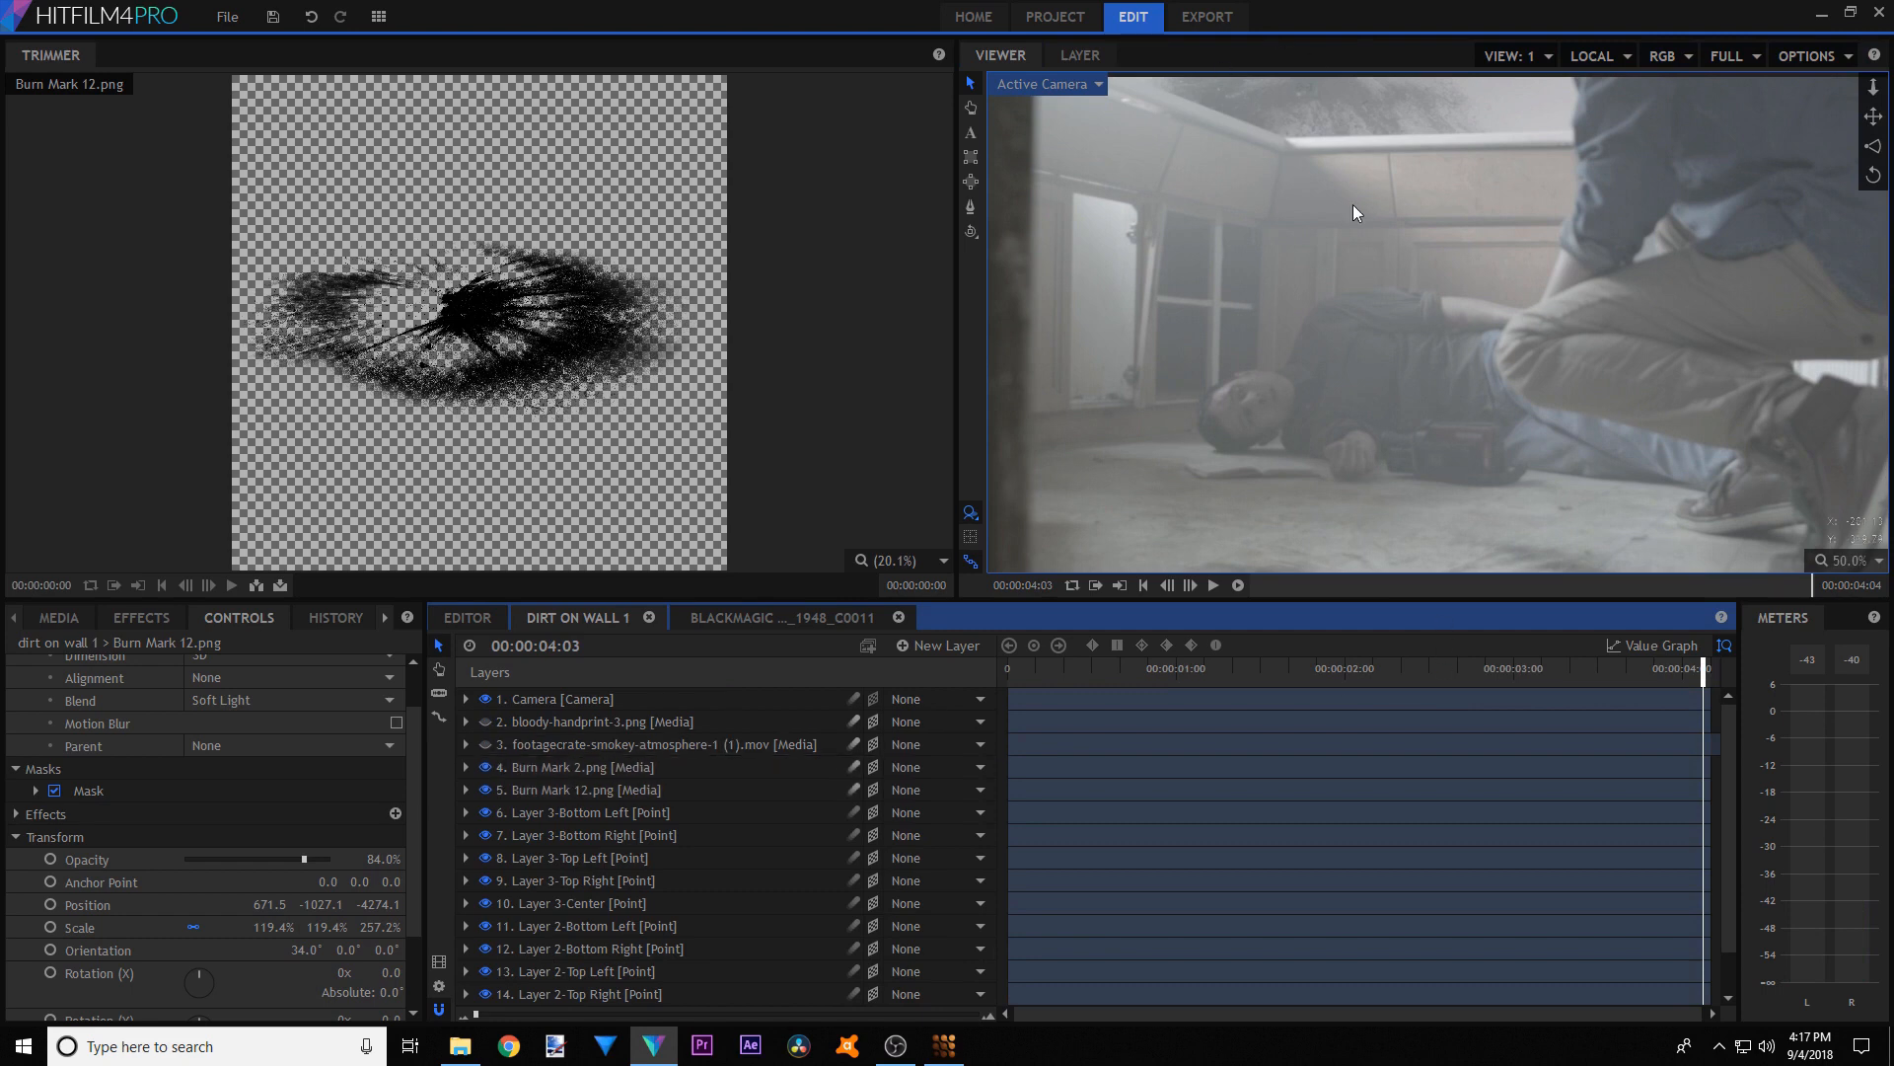
- Select and expand the Burn Mark 2.png layer and examine its mark near the ceiling
left_click(554, 763)
left_click(461, 769)
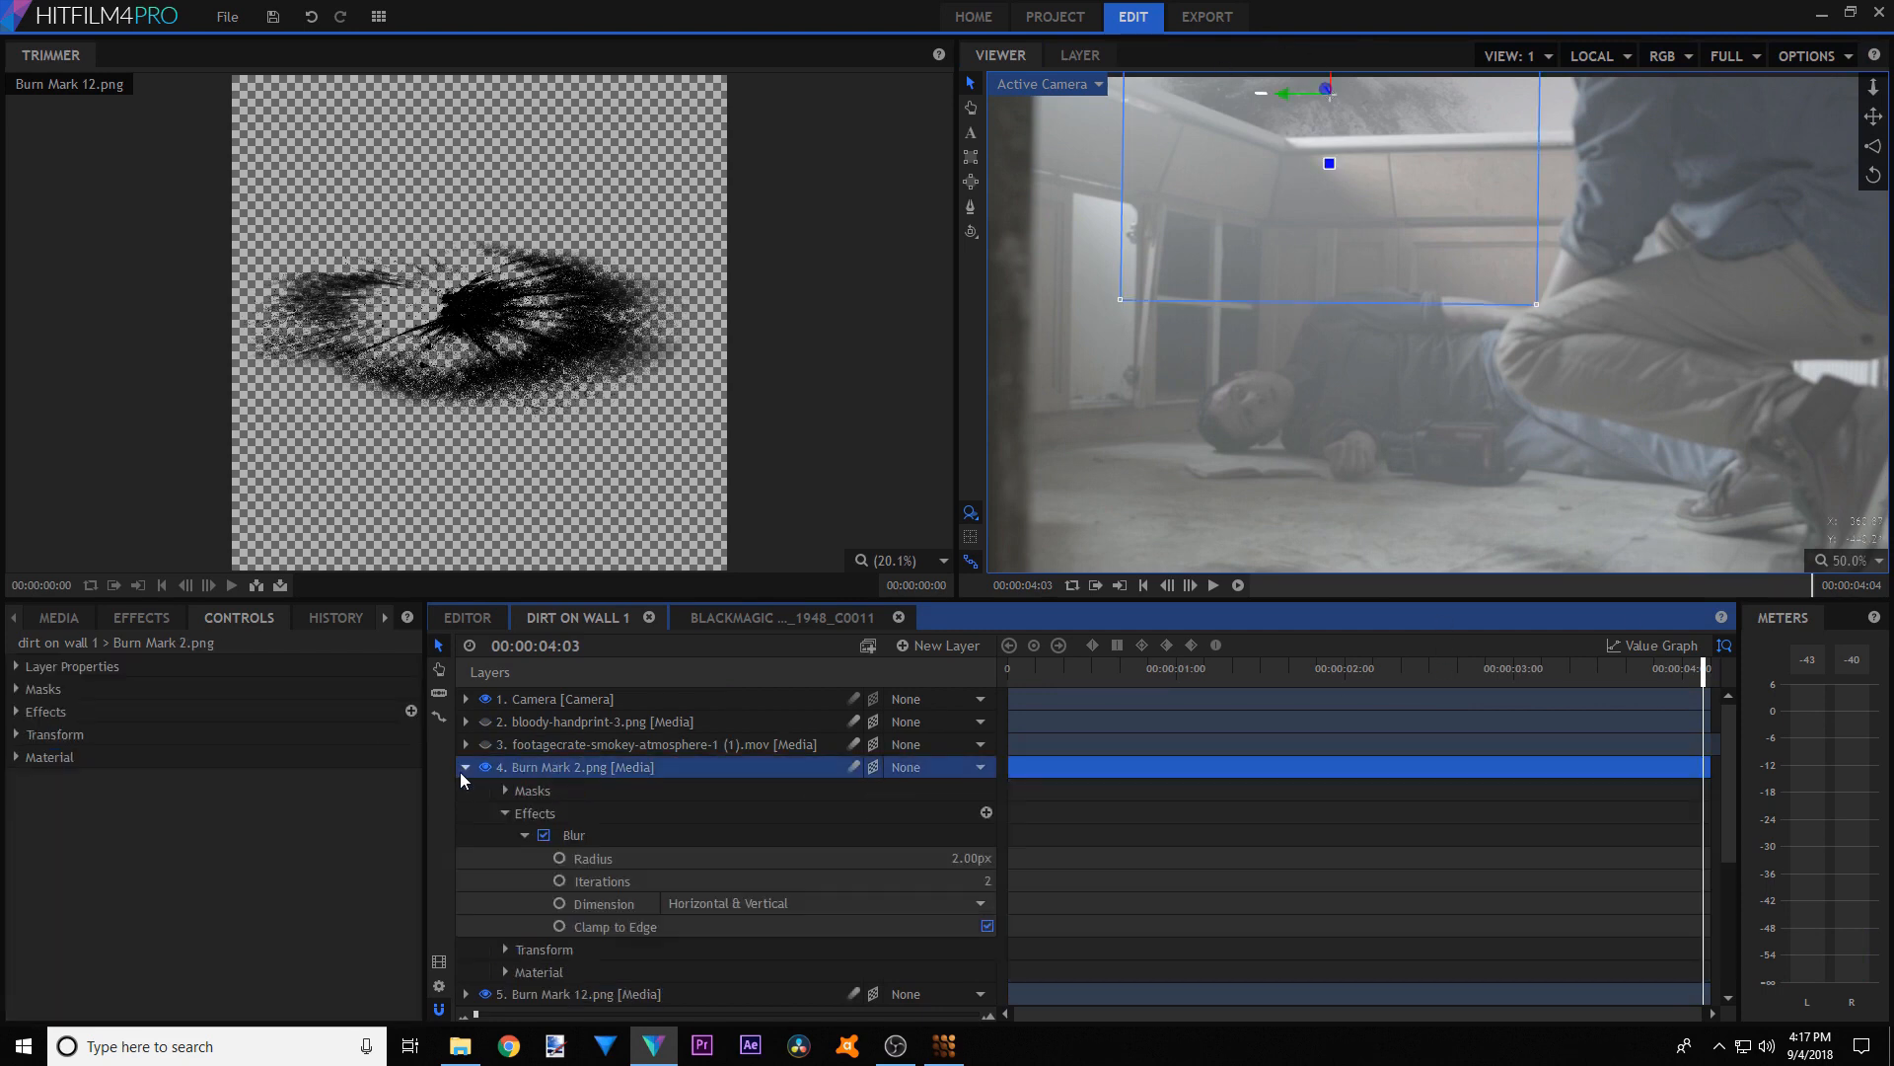
scroll(1462, 353, "down", 1)
scroll(1411, 261, "up", 1)
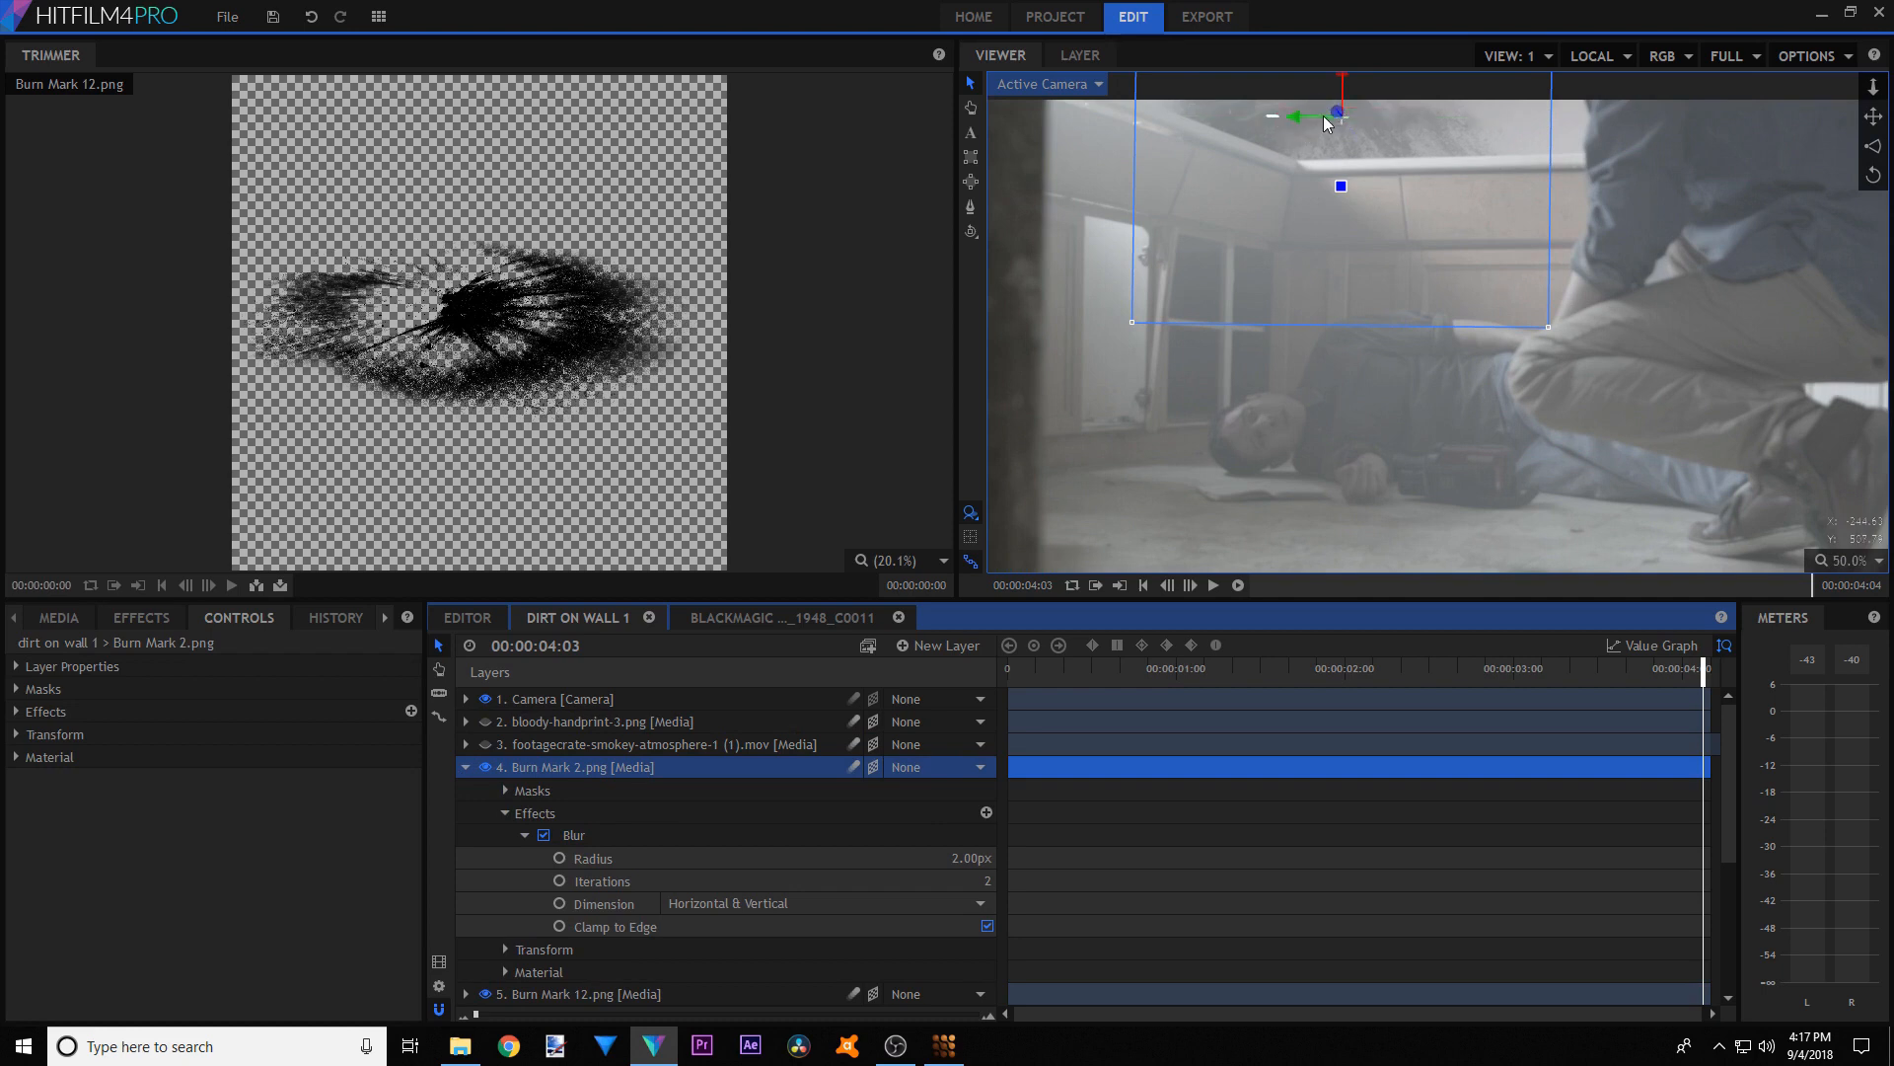
scroll(1376, 197, "down", 1)
scroll(1361, 217, "up", 1)
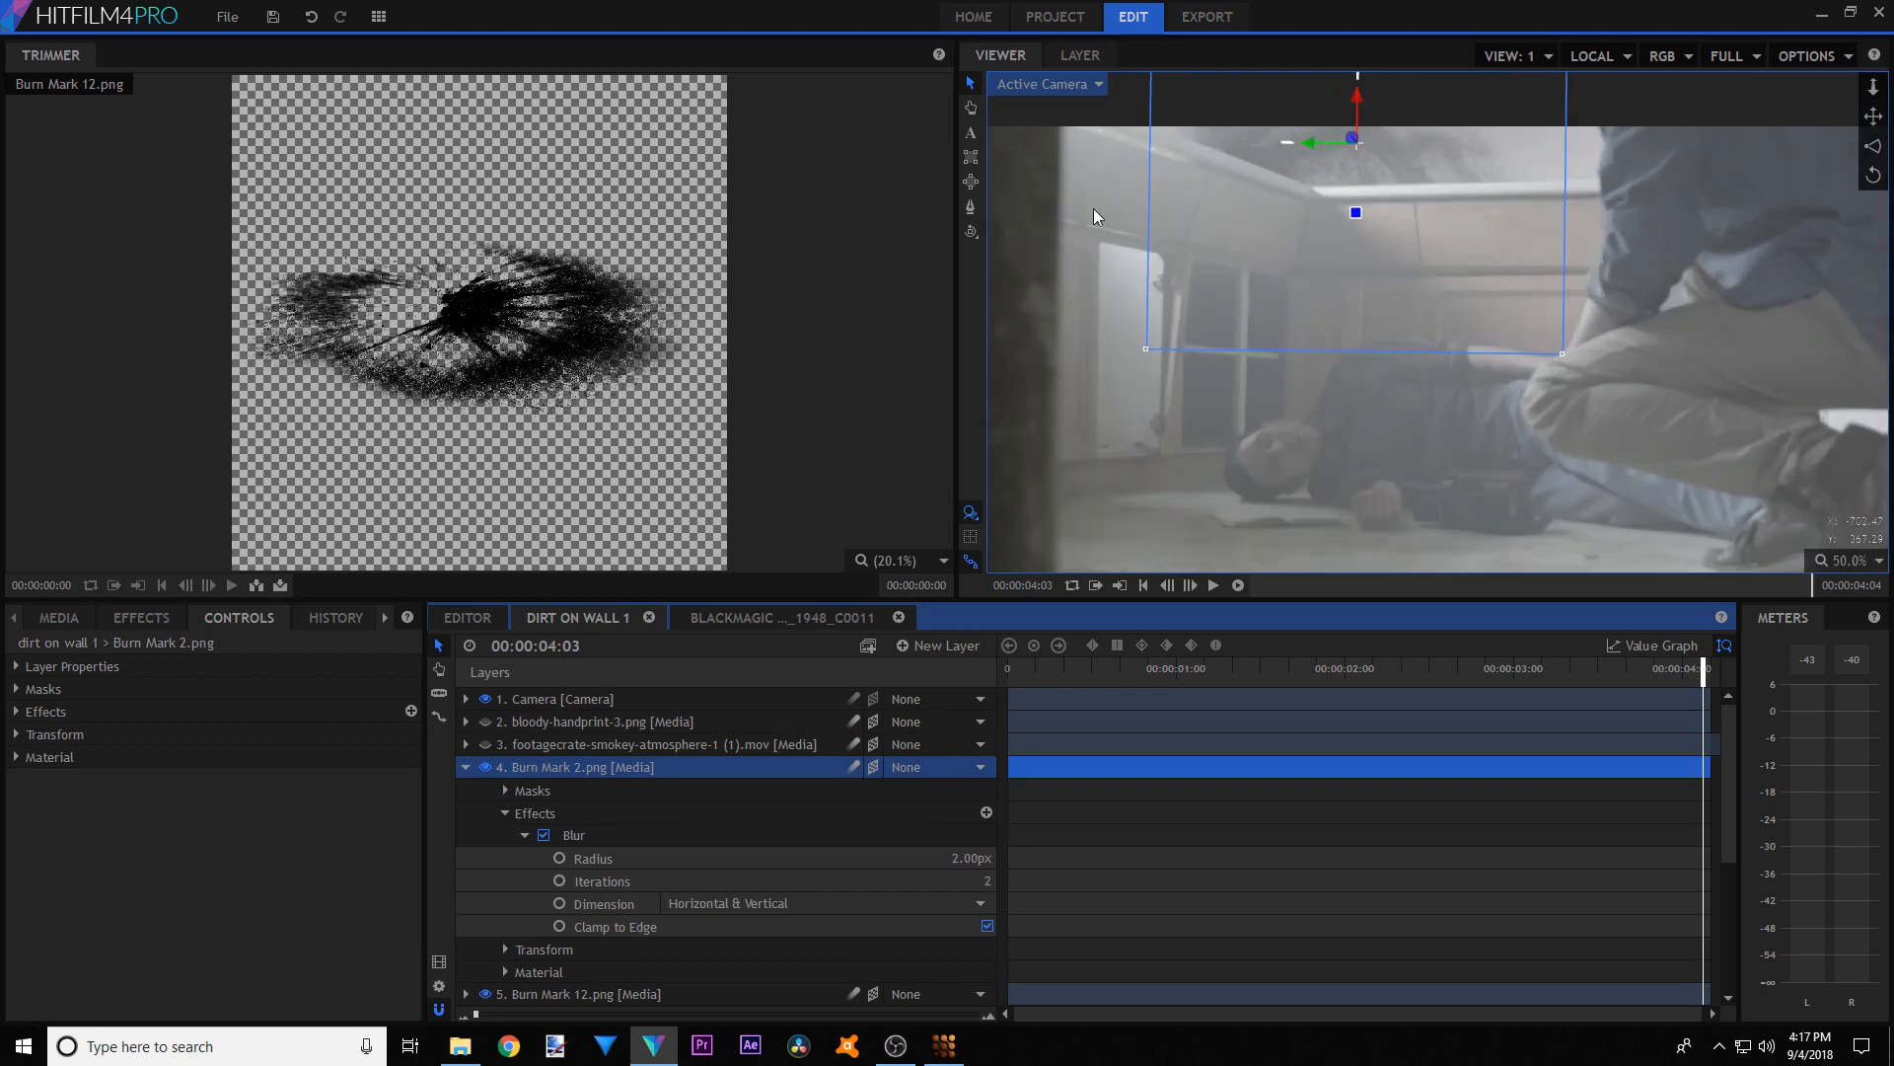
- Switch the viewer to Perspective with the ground grid shown, orbit the scene and collapse the Burn Mark 2.png layer
left_click(1044, 86)
left_click(1054, 128)
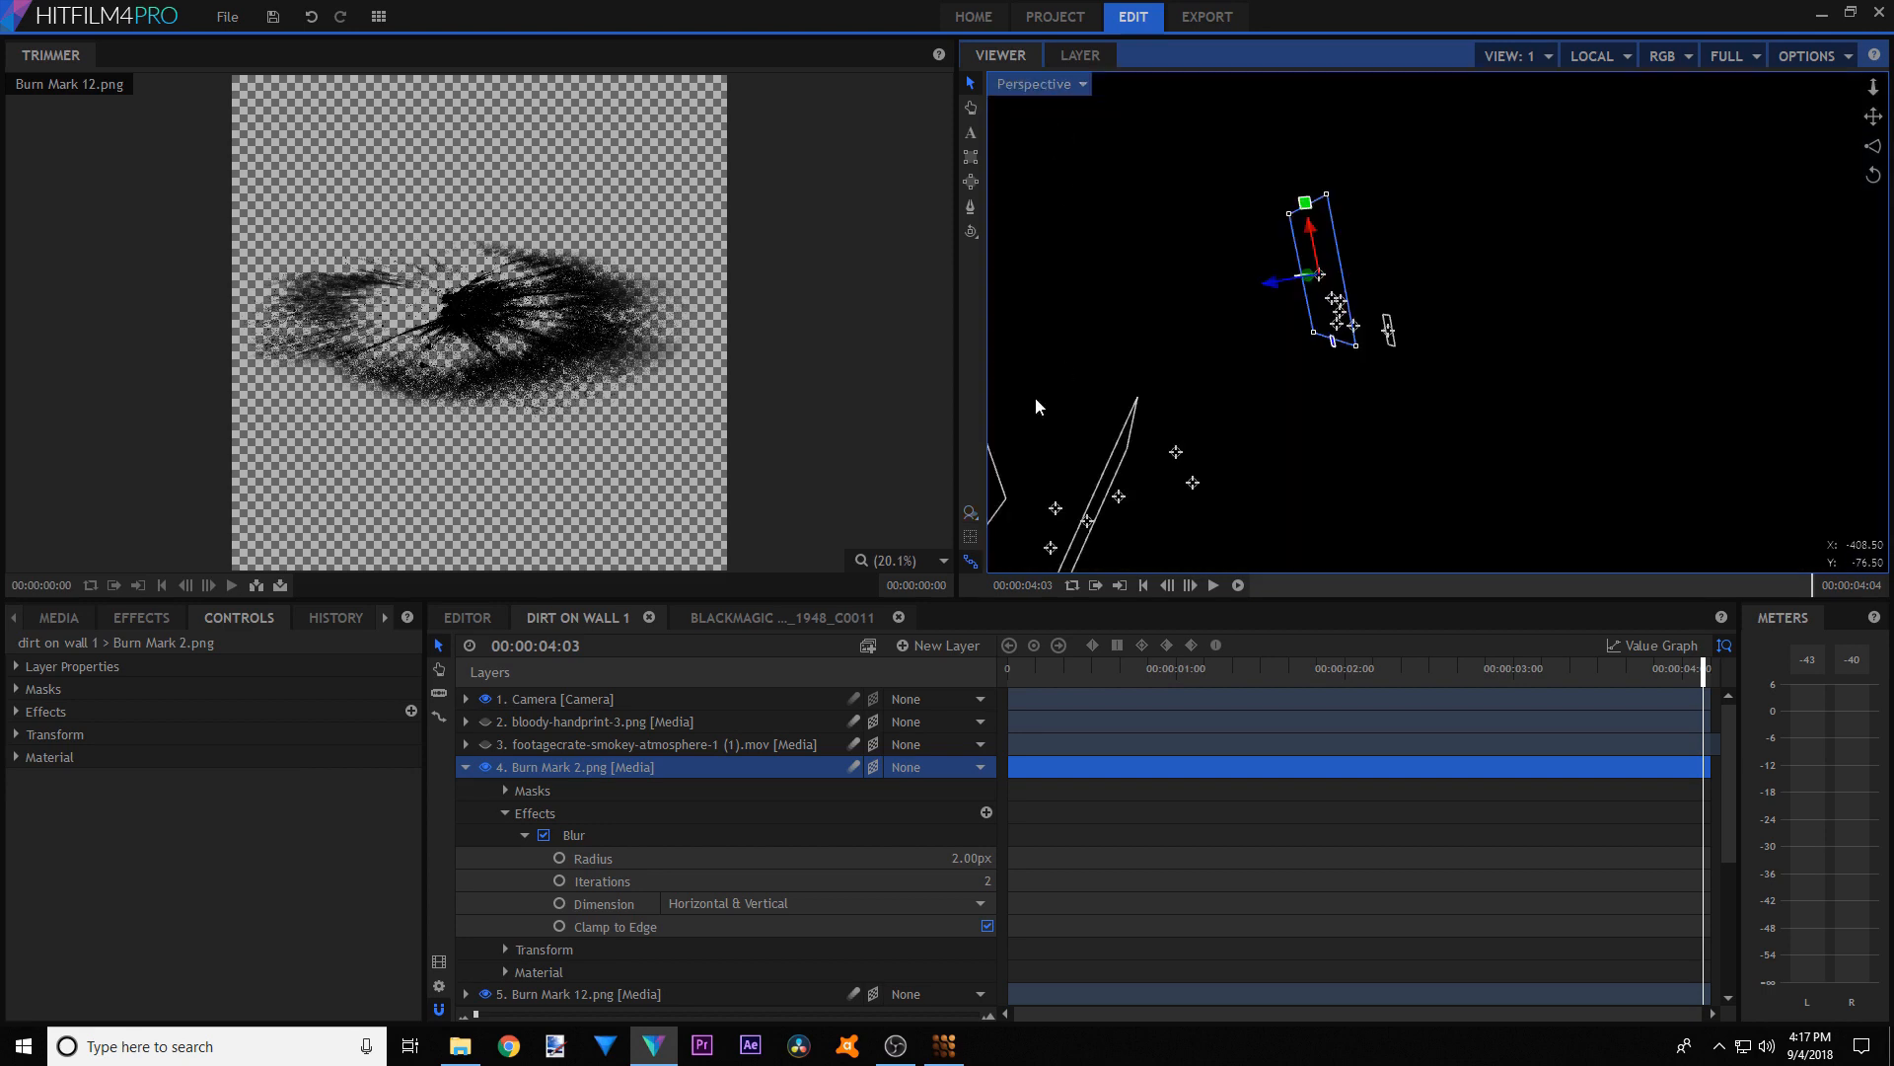
mouse_move(1875, 121)
left_mouse_down()
mouse_move(1893, 104)
mouse_move(1874, 173)
mouse_move(1876, 126)
mouse_move(1791, 115)
left_mouse_up()
left_click(972, 537)
left_click(466, 767)
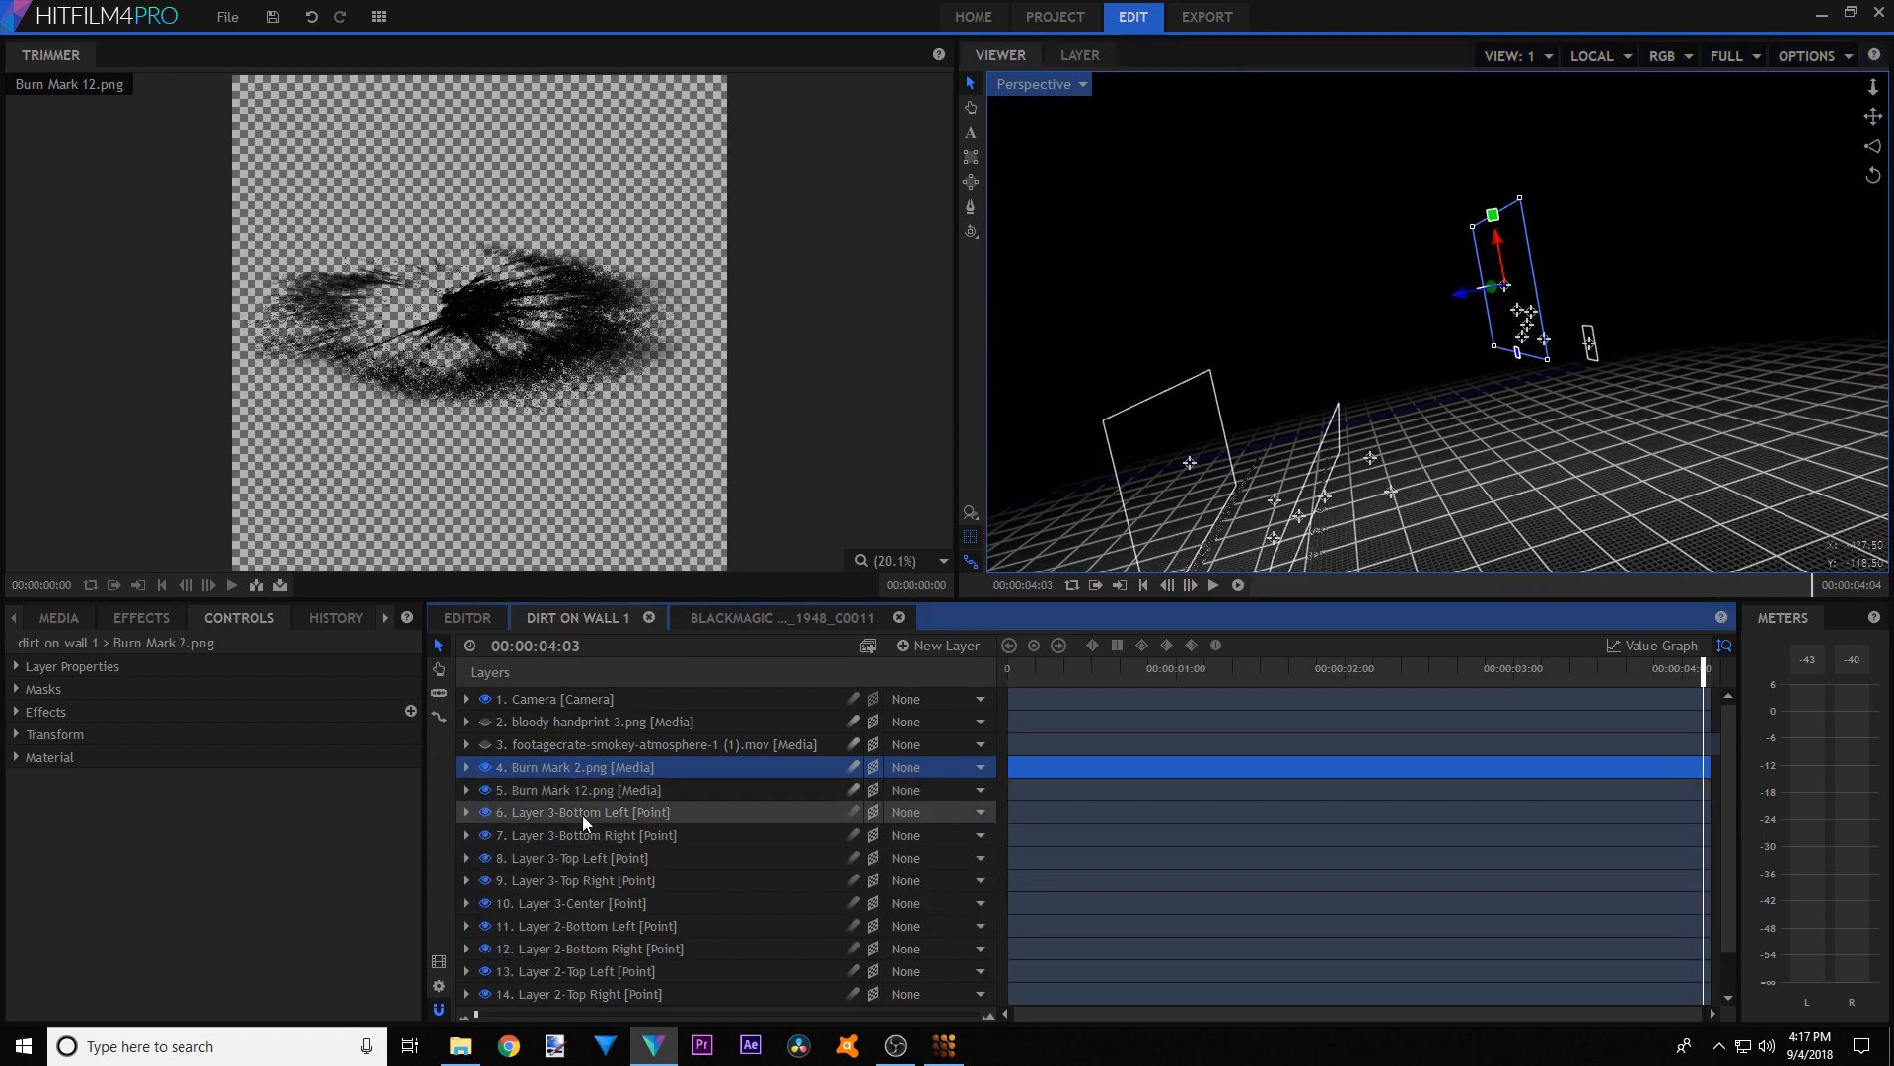
- Select the burn mark, footage, camera, smoke and bloody handprint layers in turn to examine their placement in 3D space
left_click(565, 791)
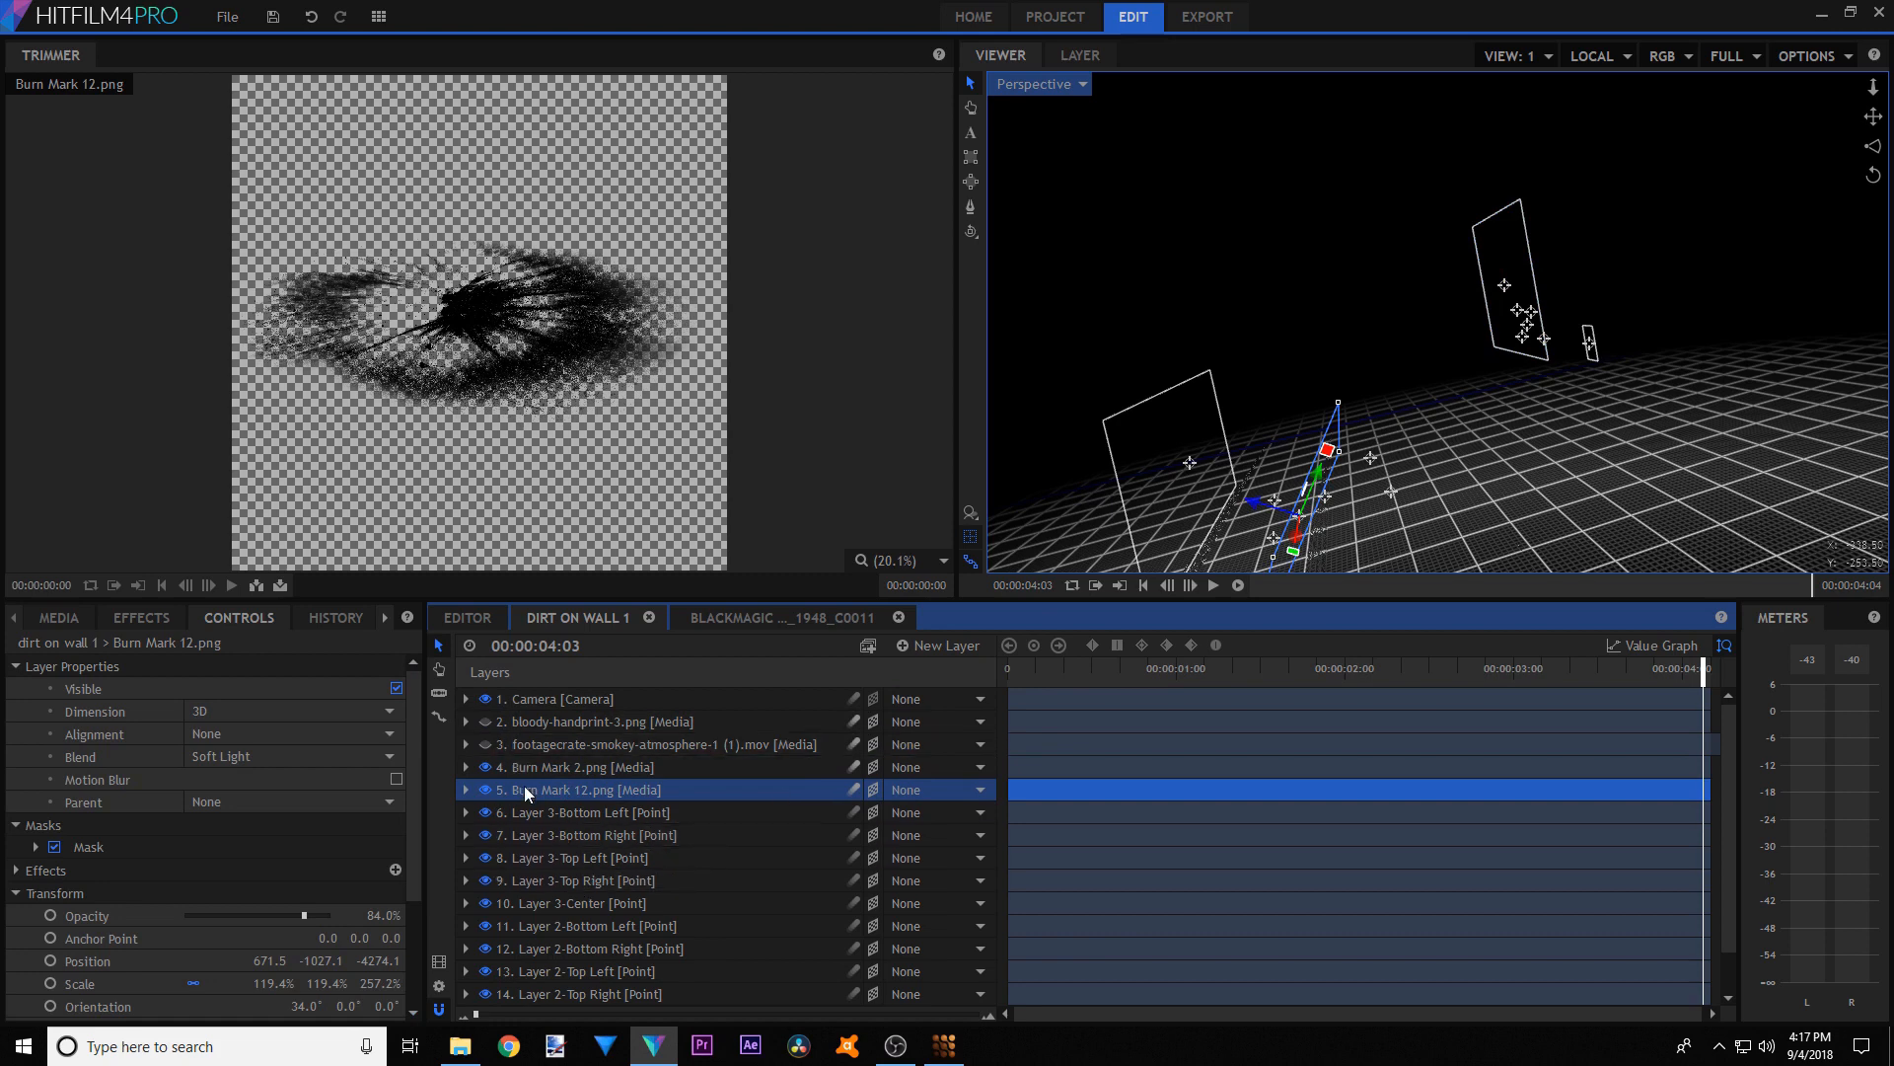
scroll(524, 785, "down", 1)
left_click(589, 996)
key("Up")
left_click(580, 994)
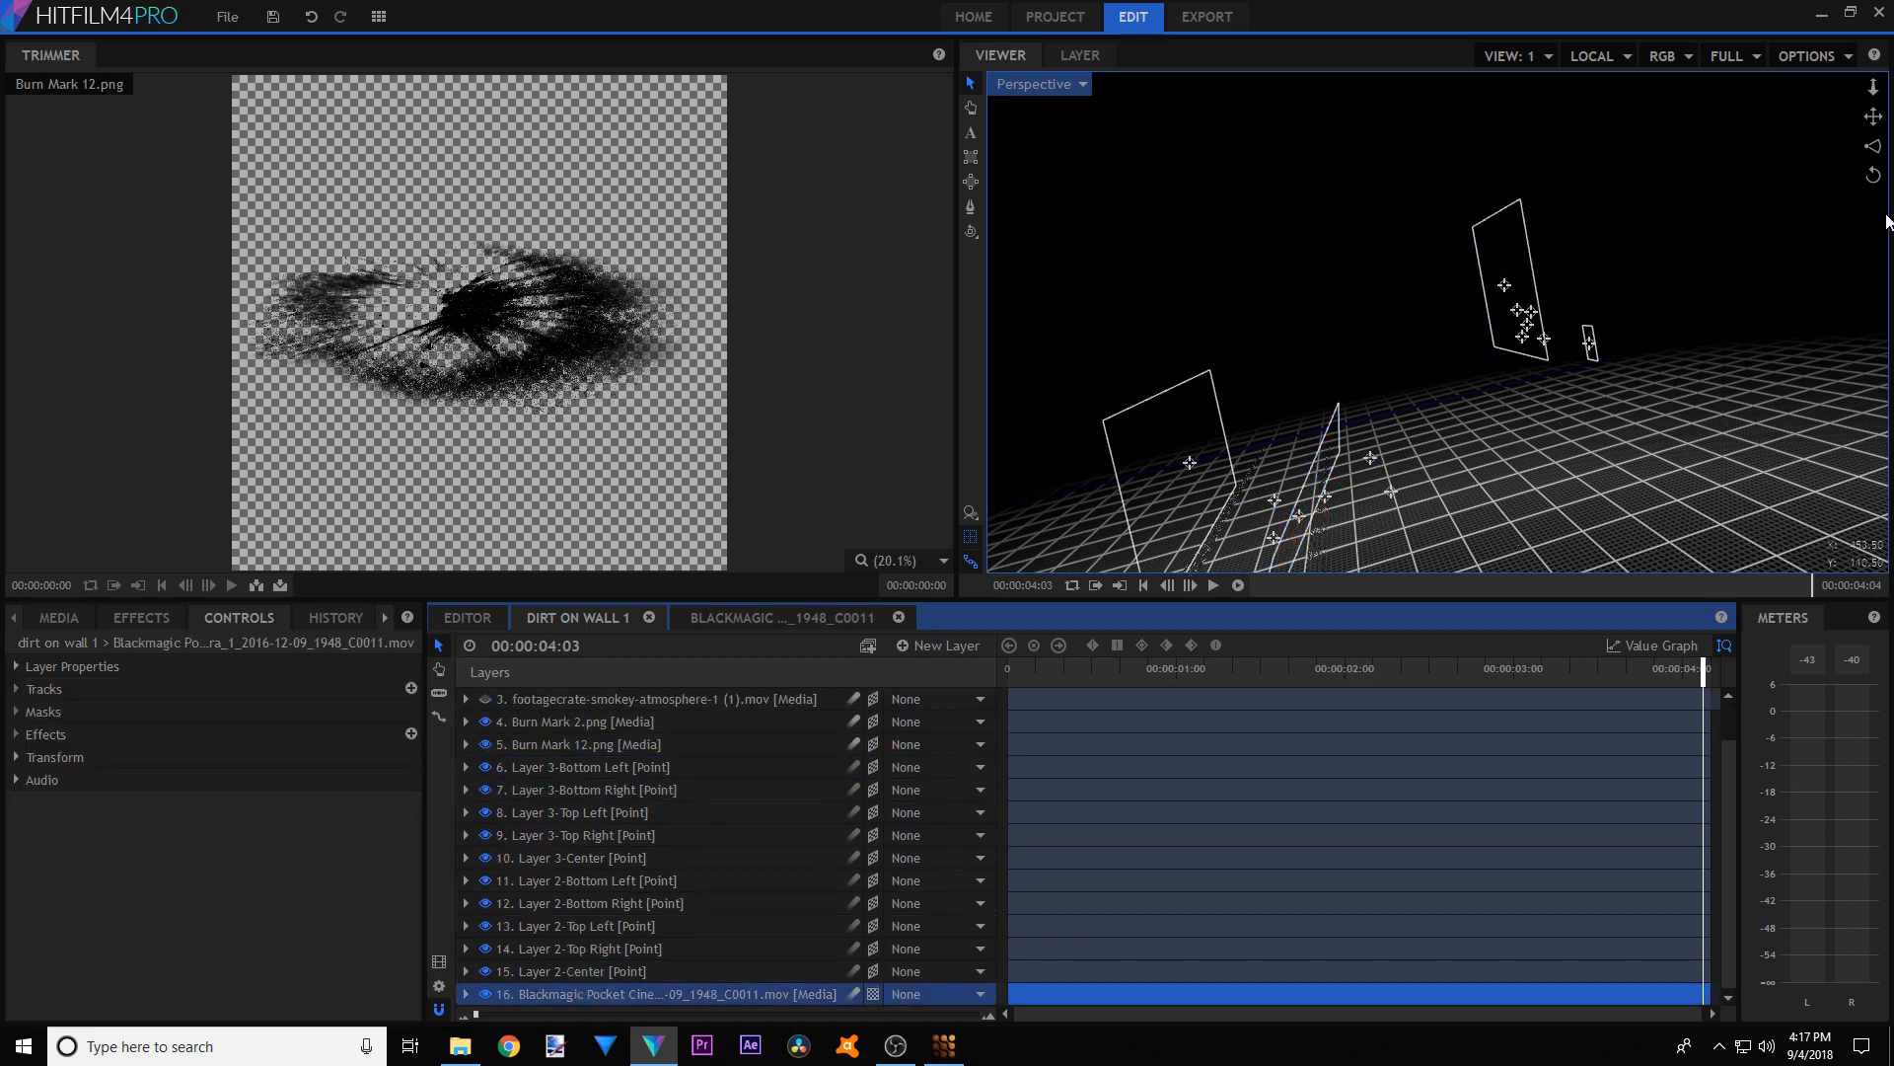
left_click_drag(1874, 174, 1678, 179)
scroll(690, 835, "up", 1)
left_click(750, 699)
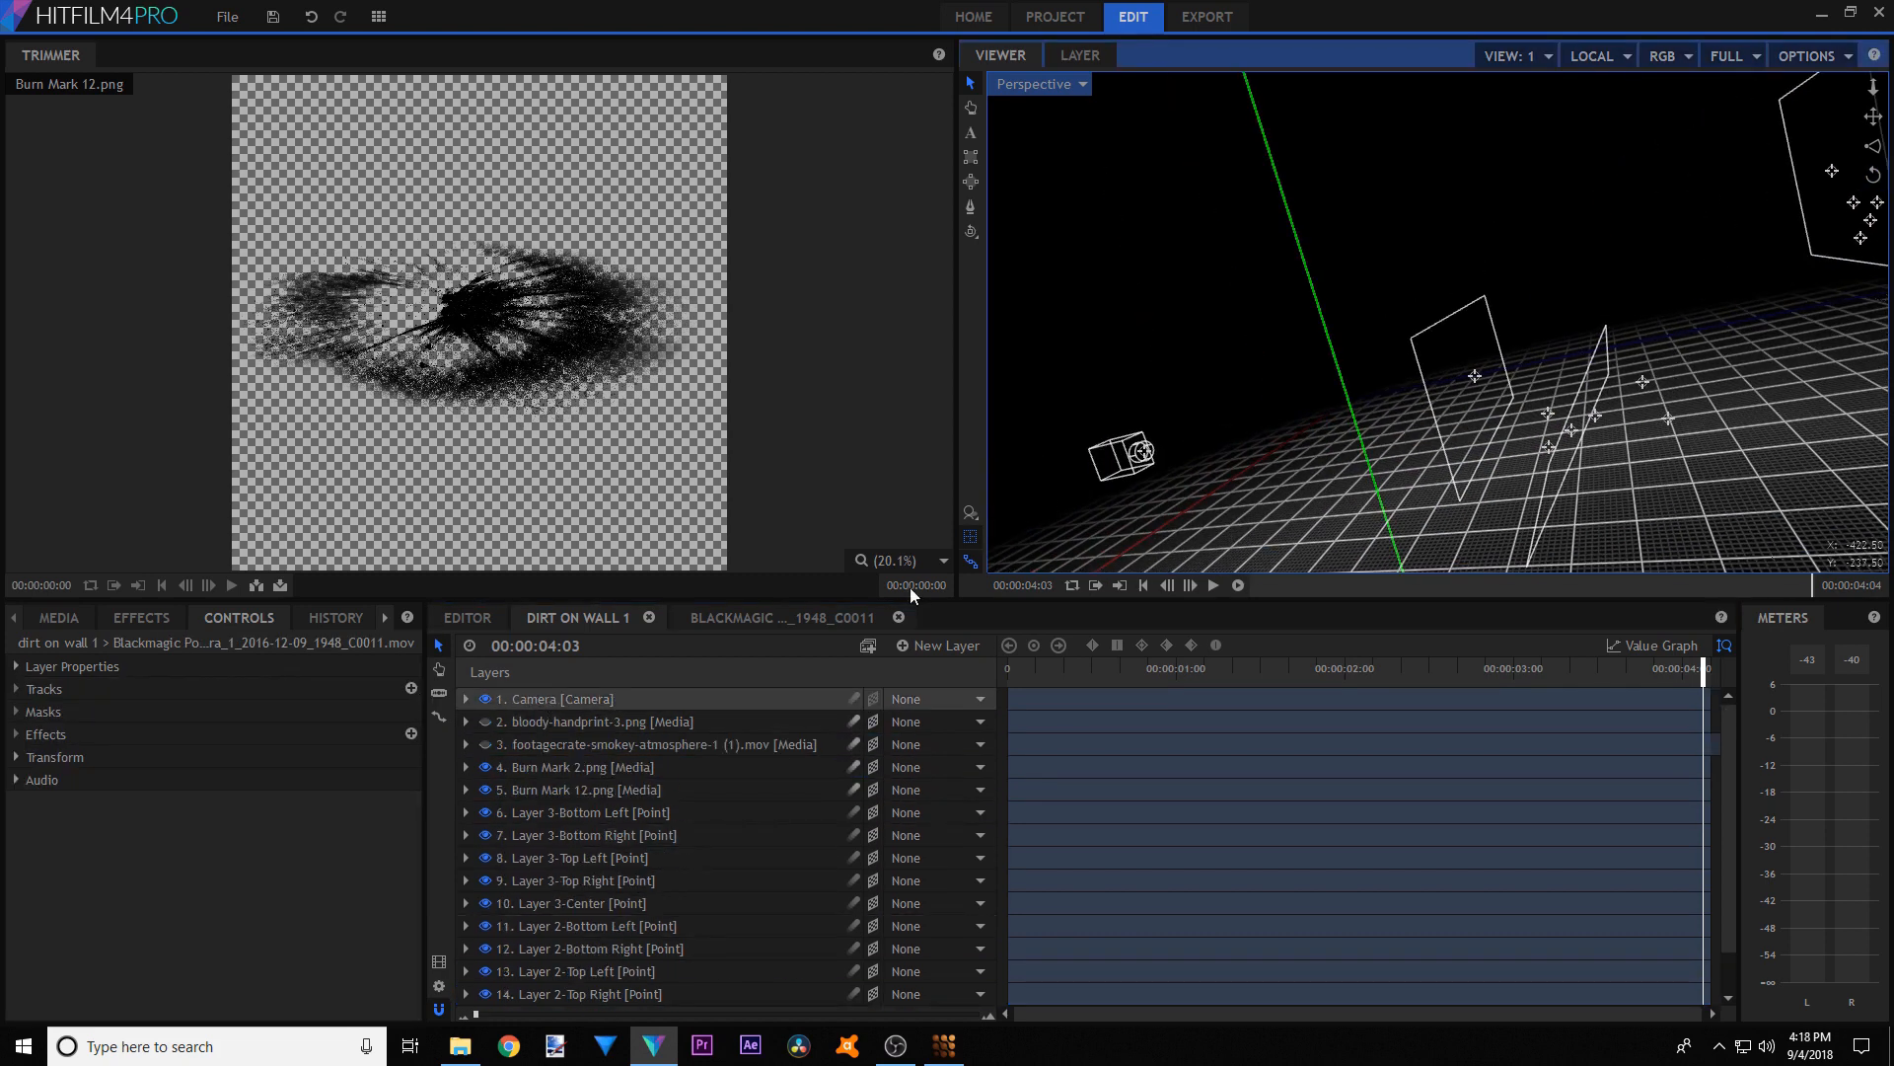
left_click_drag(1874, 175, 1608, 197)
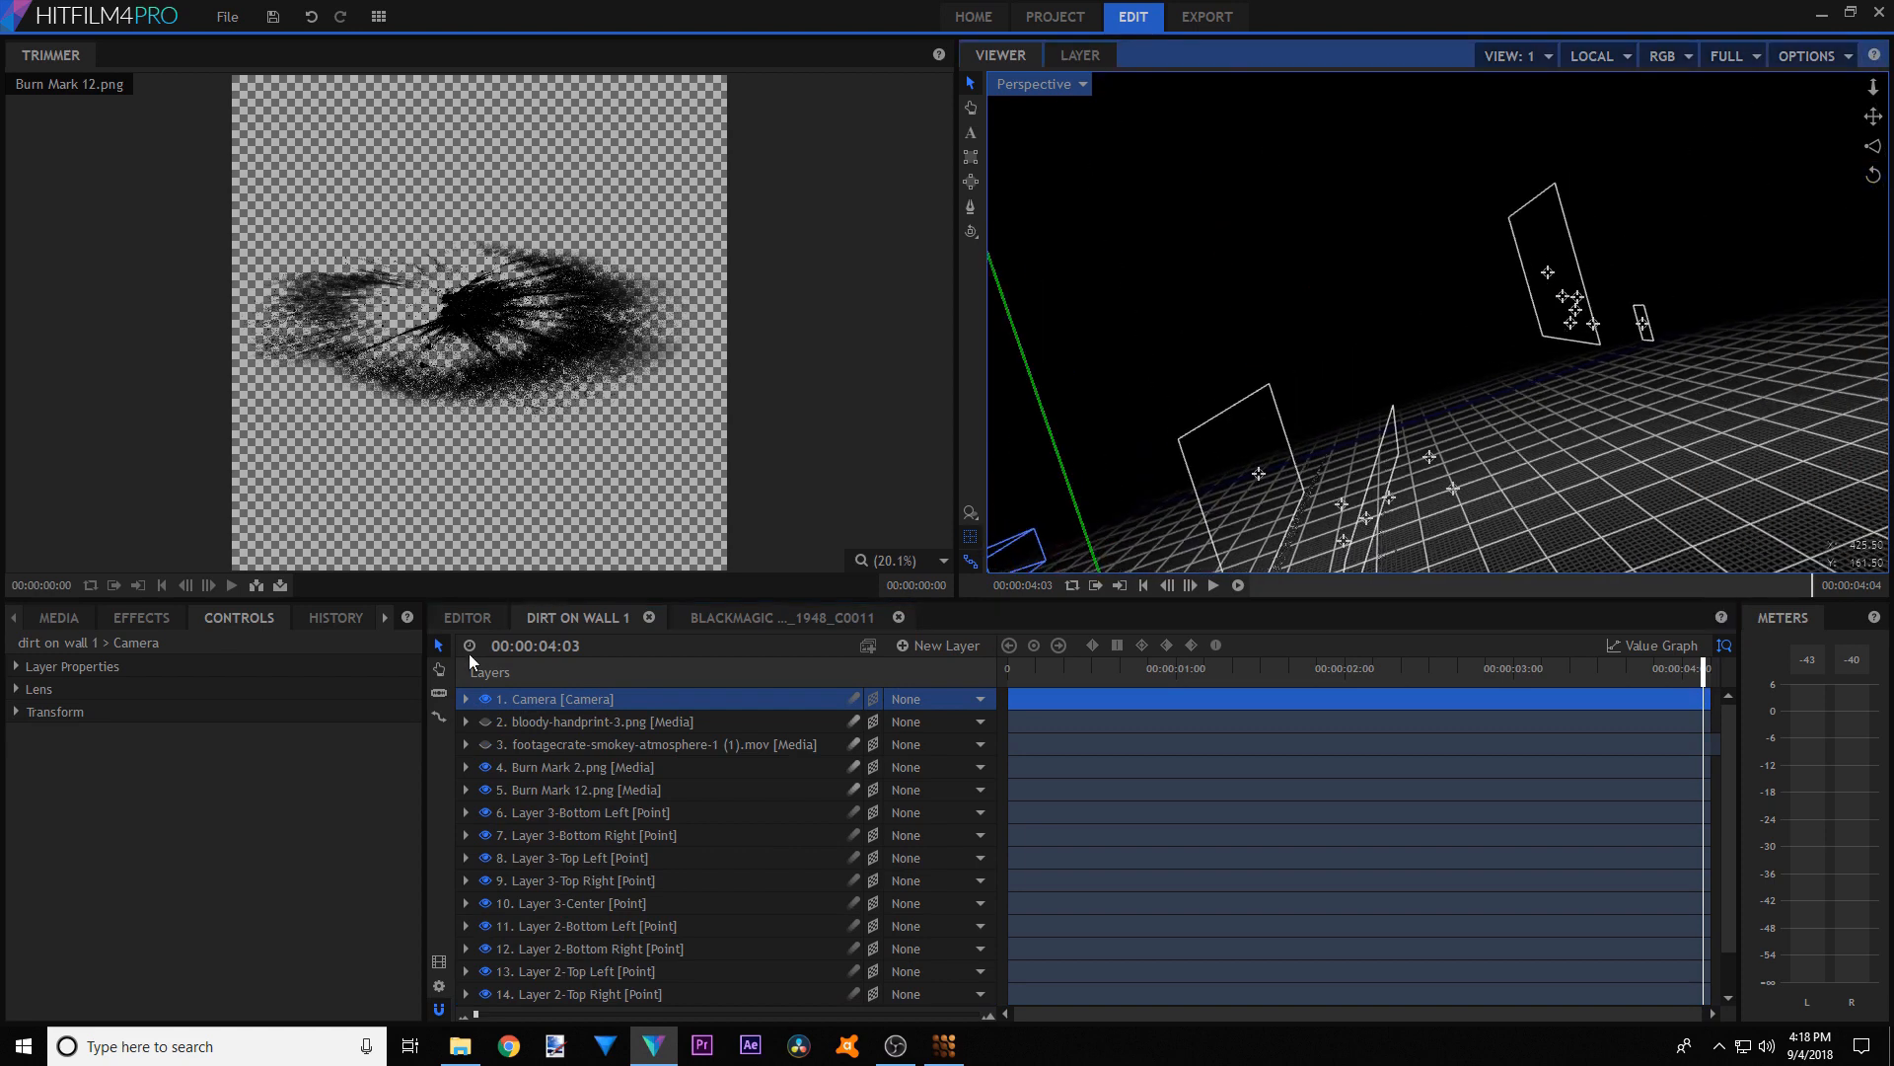
left_click(564, 750)
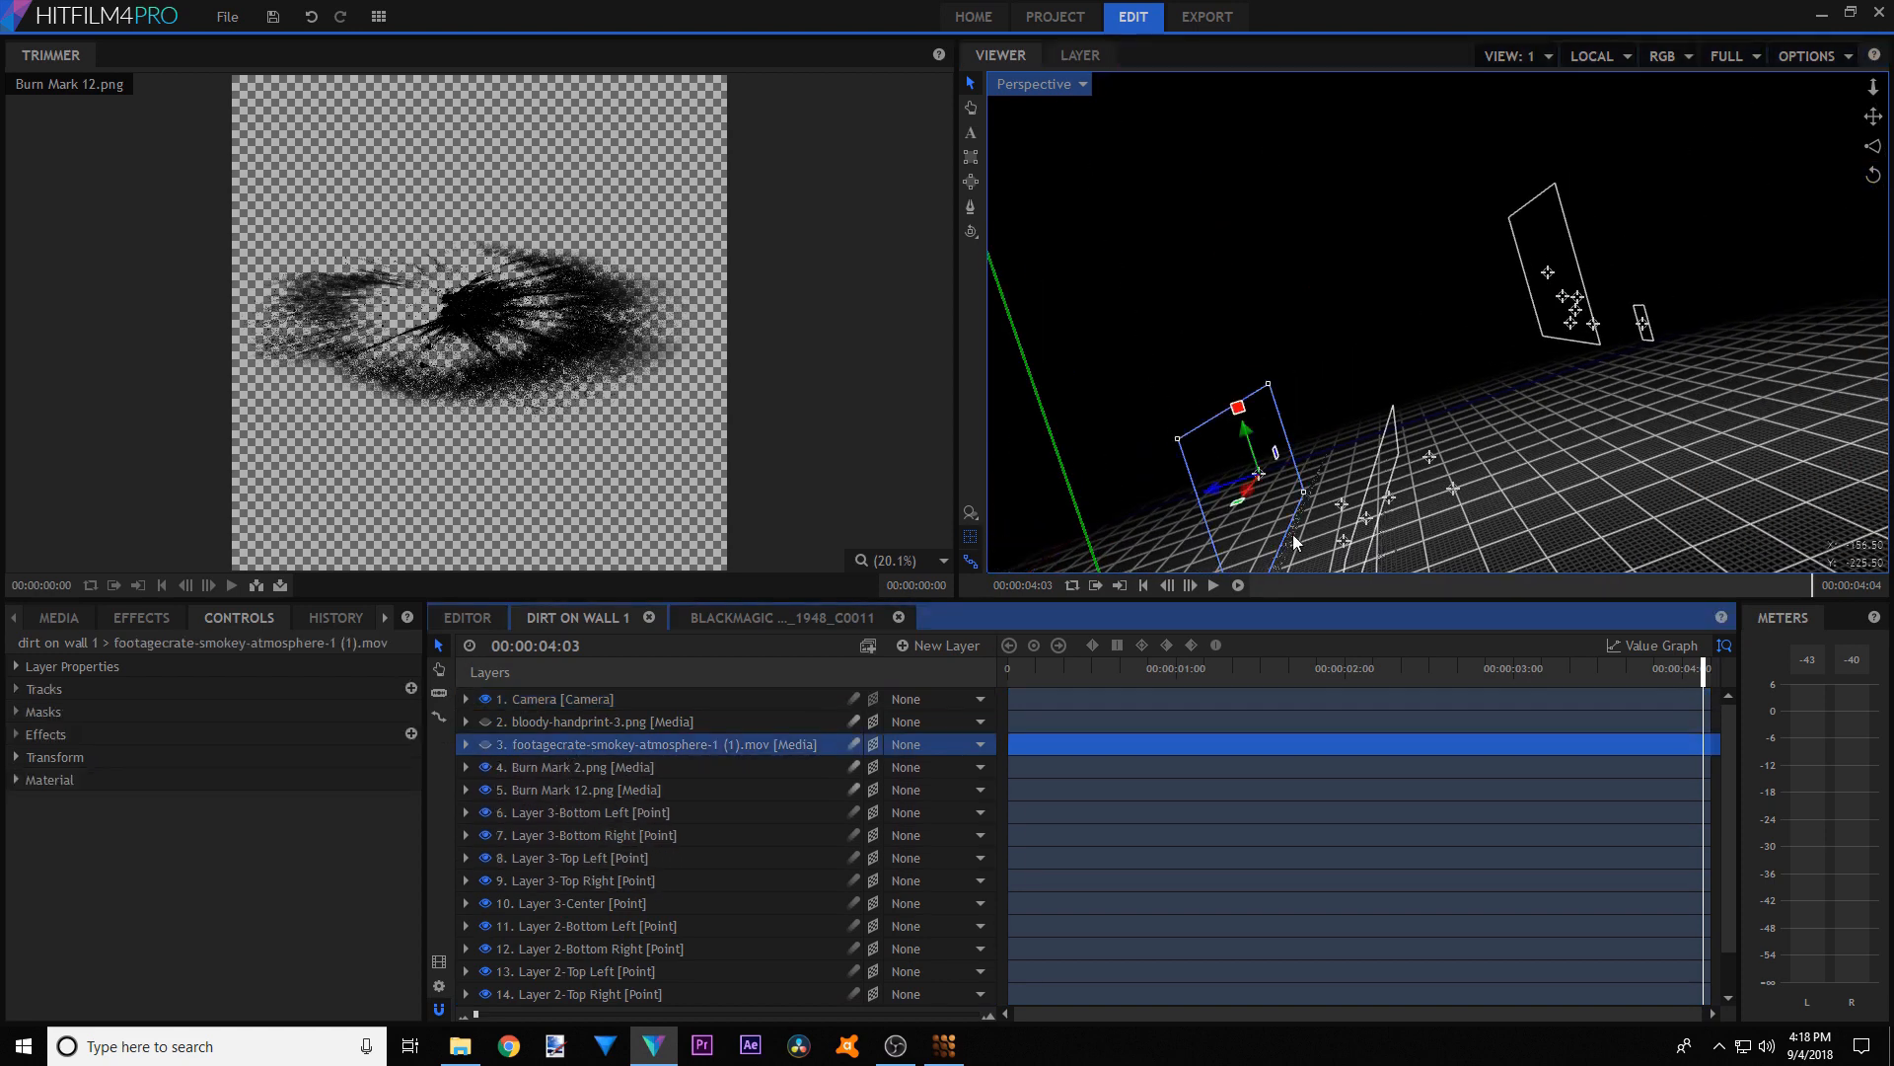
left_click(1648, 338)
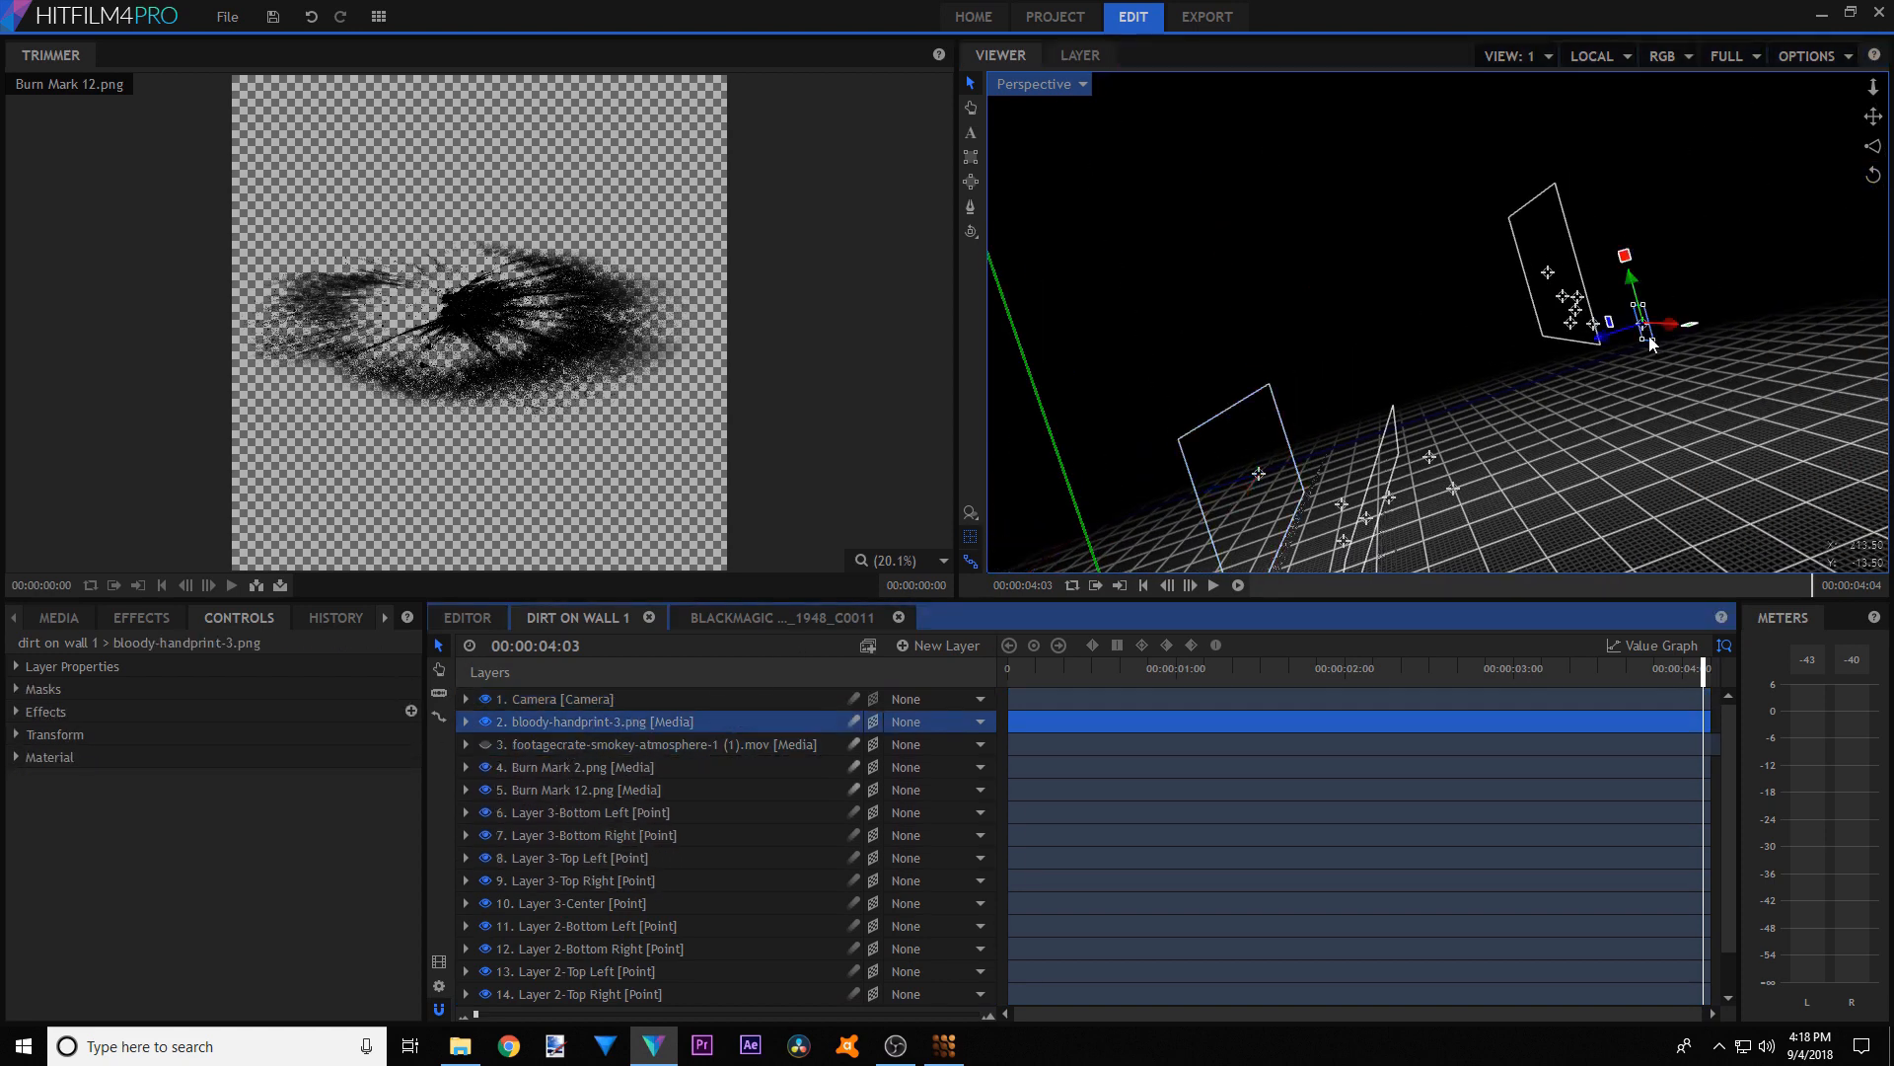
- Orbit the scene once more and return the viewer to the Active Camera view
left_click_drag(1872, 175, 1893, 115)
left_click(1069, 86)
left_click(1053, 106)
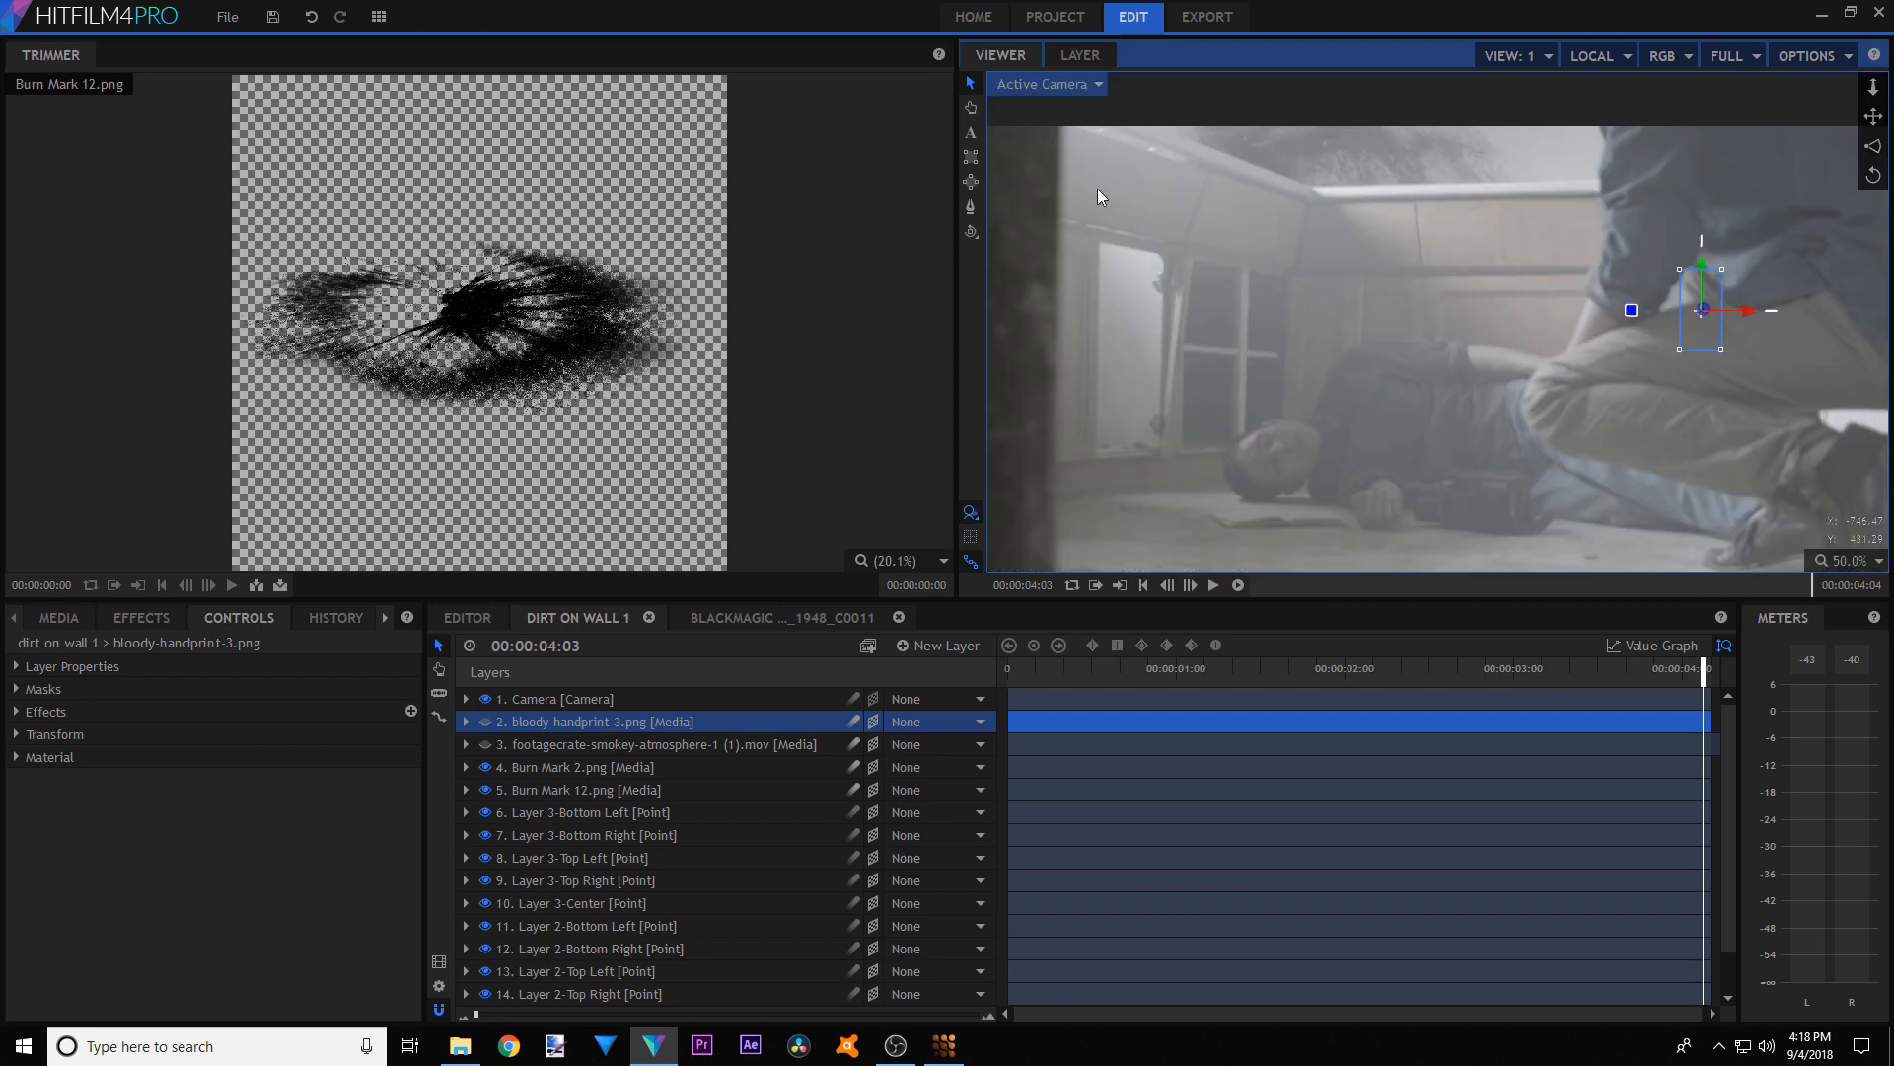
- Undo the accidental move of the footagecrate-smokey-atmosphere-1 layer and scale the viewer to fit
scroll(1498, 387, "down", 1)
left_click(1717, 473)
left_click(1841, 561)
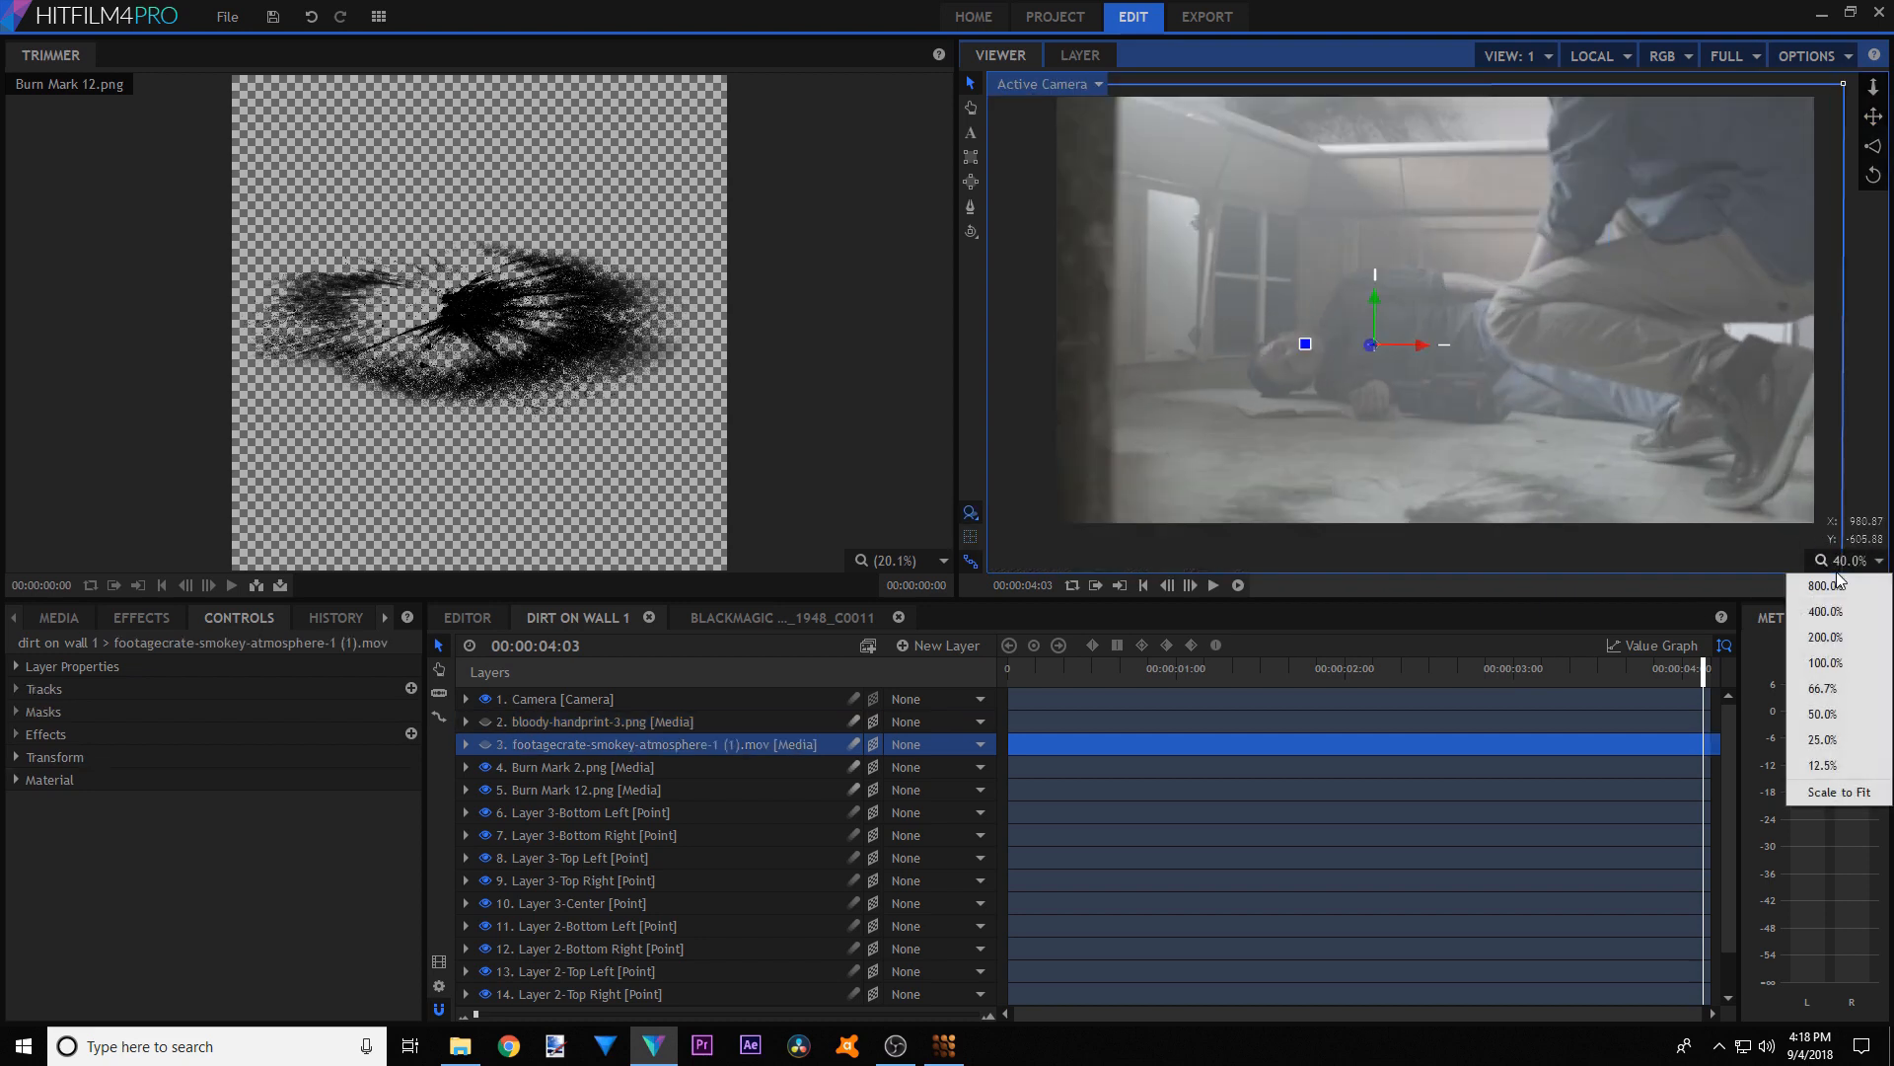
left_click(317, 21)
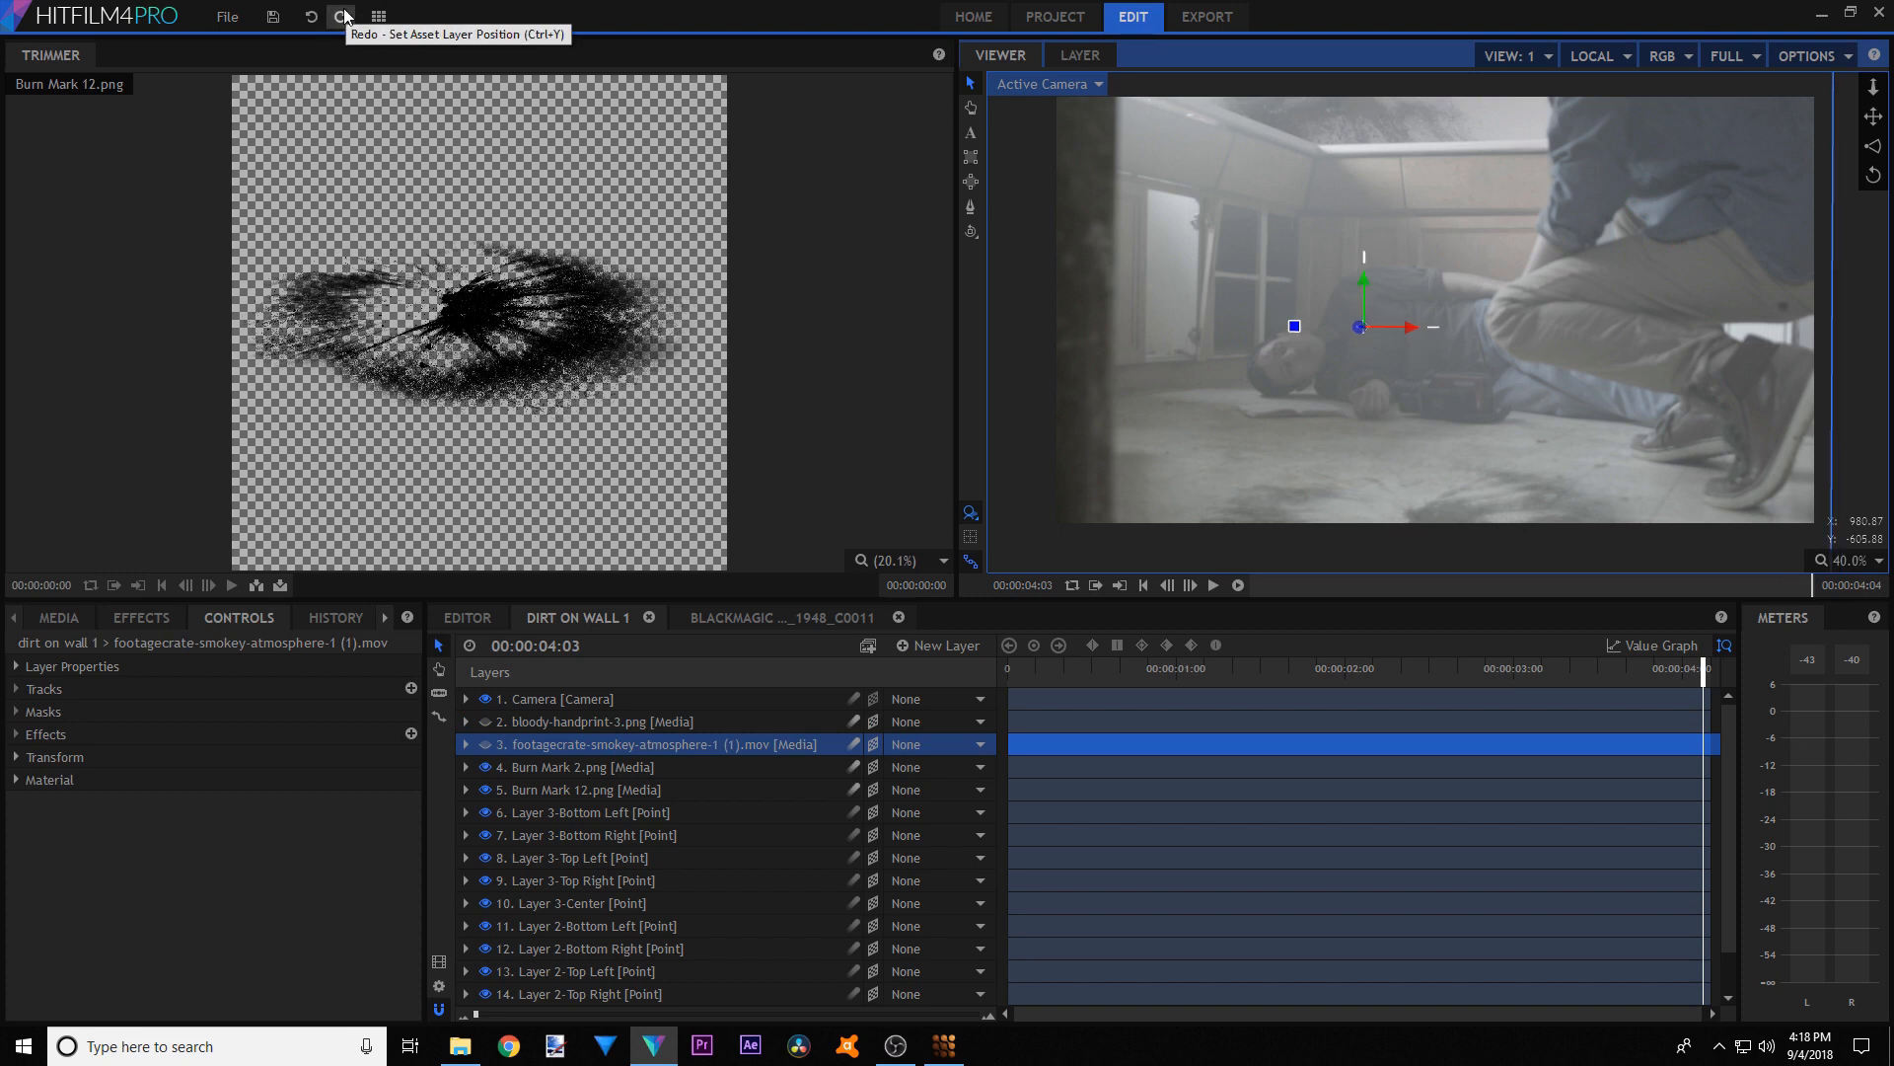
left_click(1828, 562)
left_click(1835, 792)
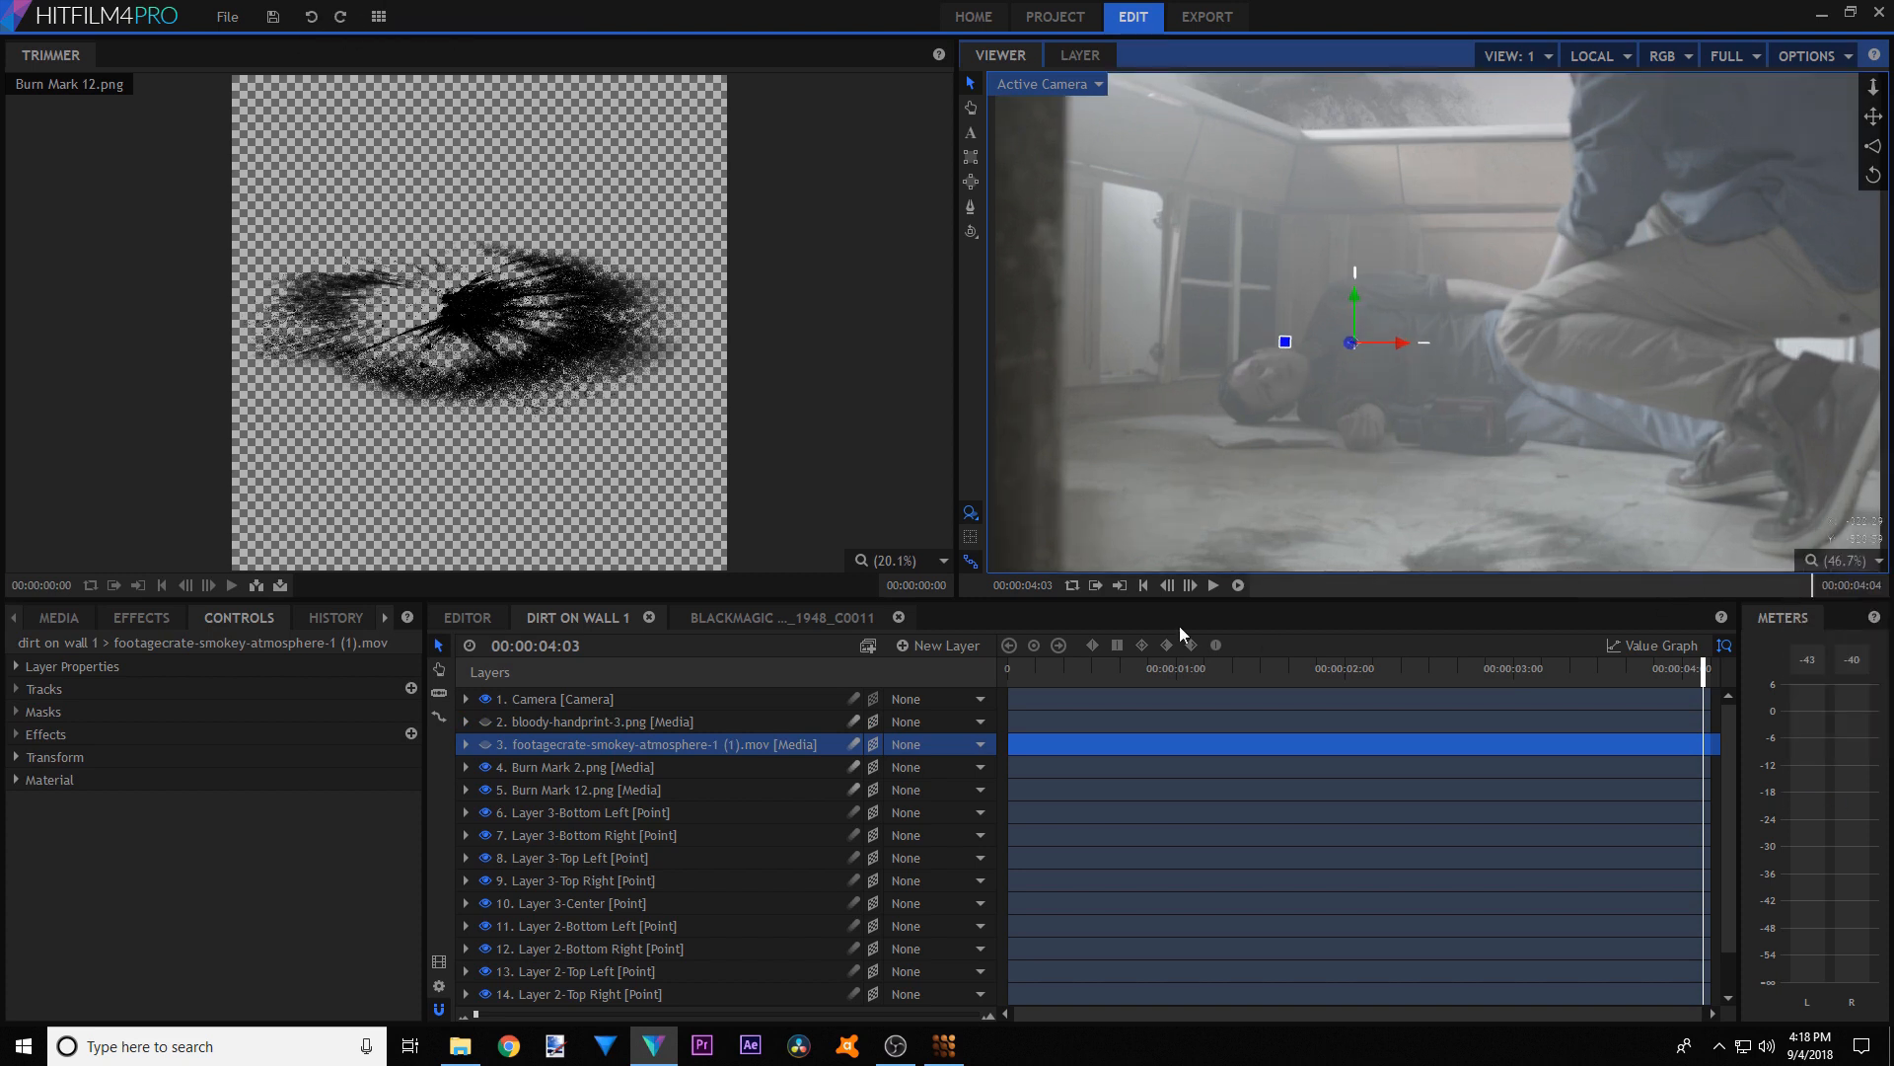
- Expand the Burn Mark 12.png and Burn Mark 2.png layers and select Burn Mark 2.png to show its Blur settings
left_click(466, 789)
left_click(547, 790)
left_click(538, 746)
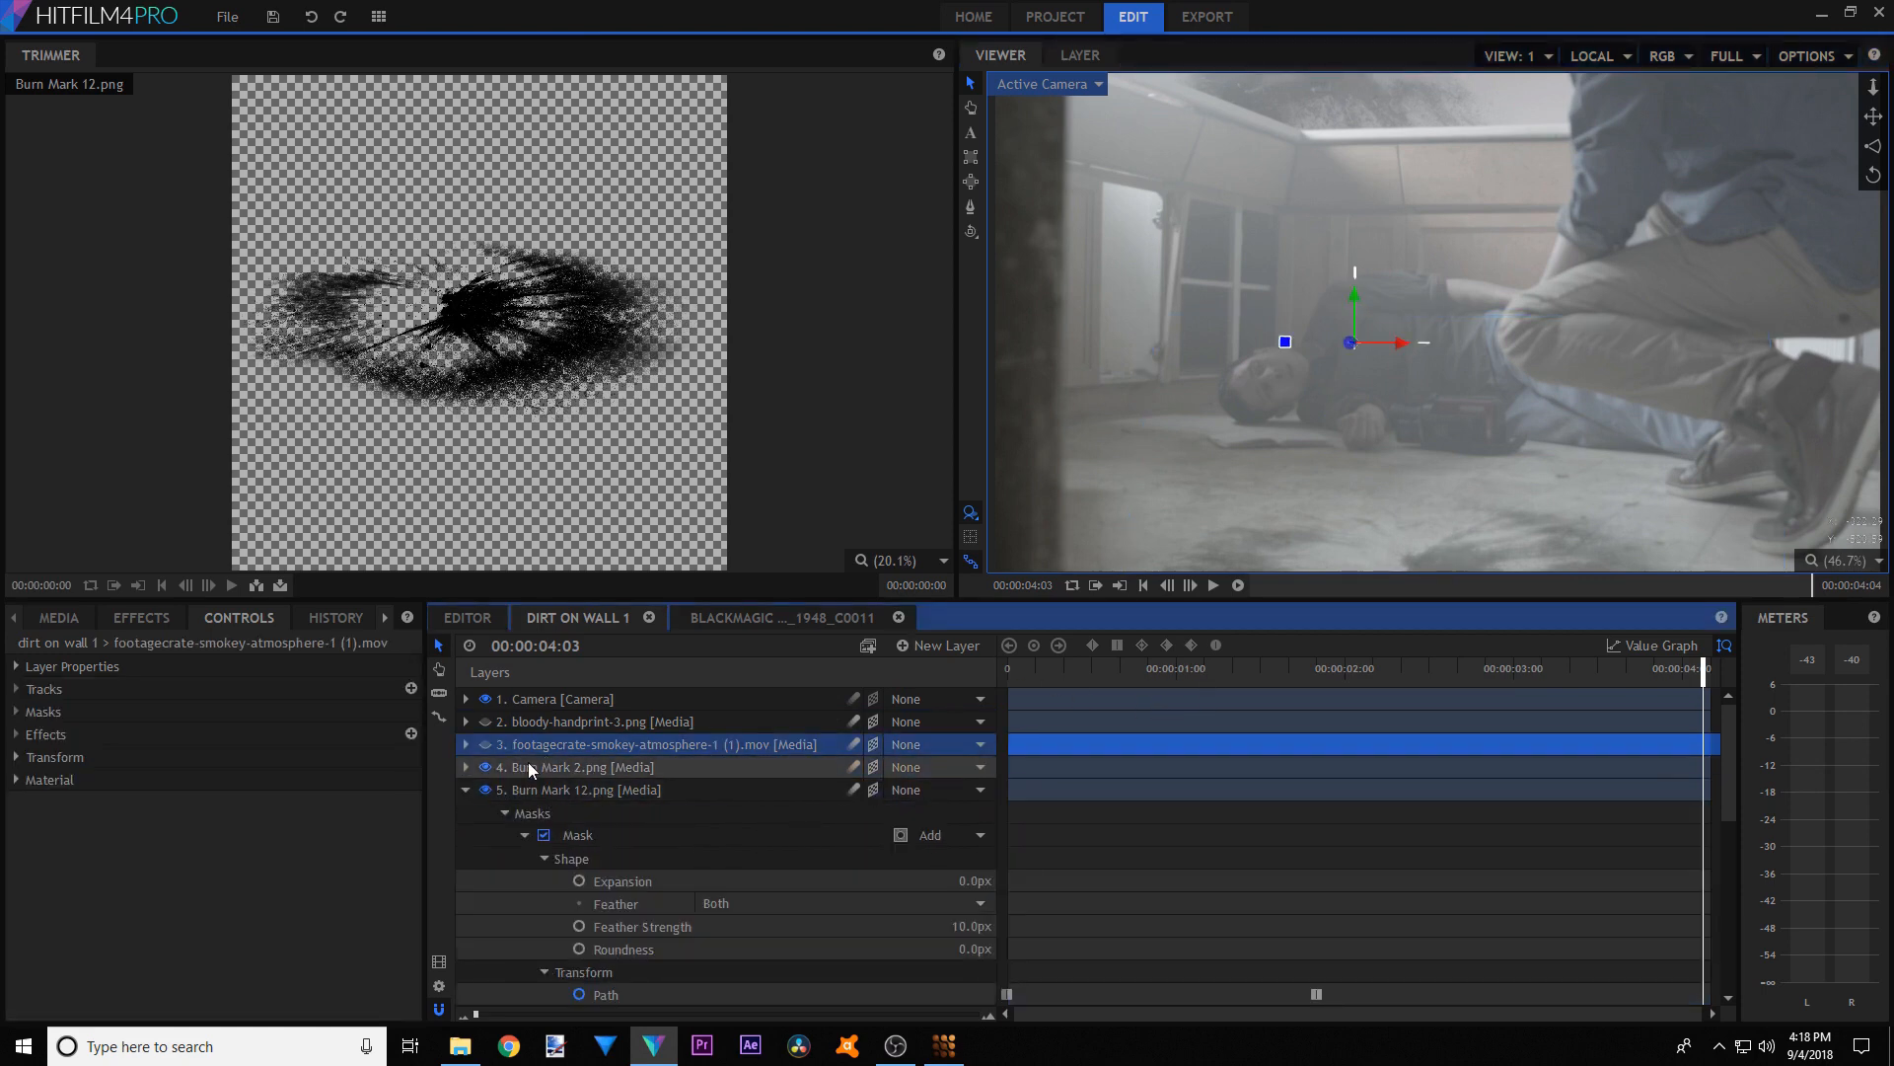
left_click(529, 767)
left_click(464, 767)
left_click(544, 835)
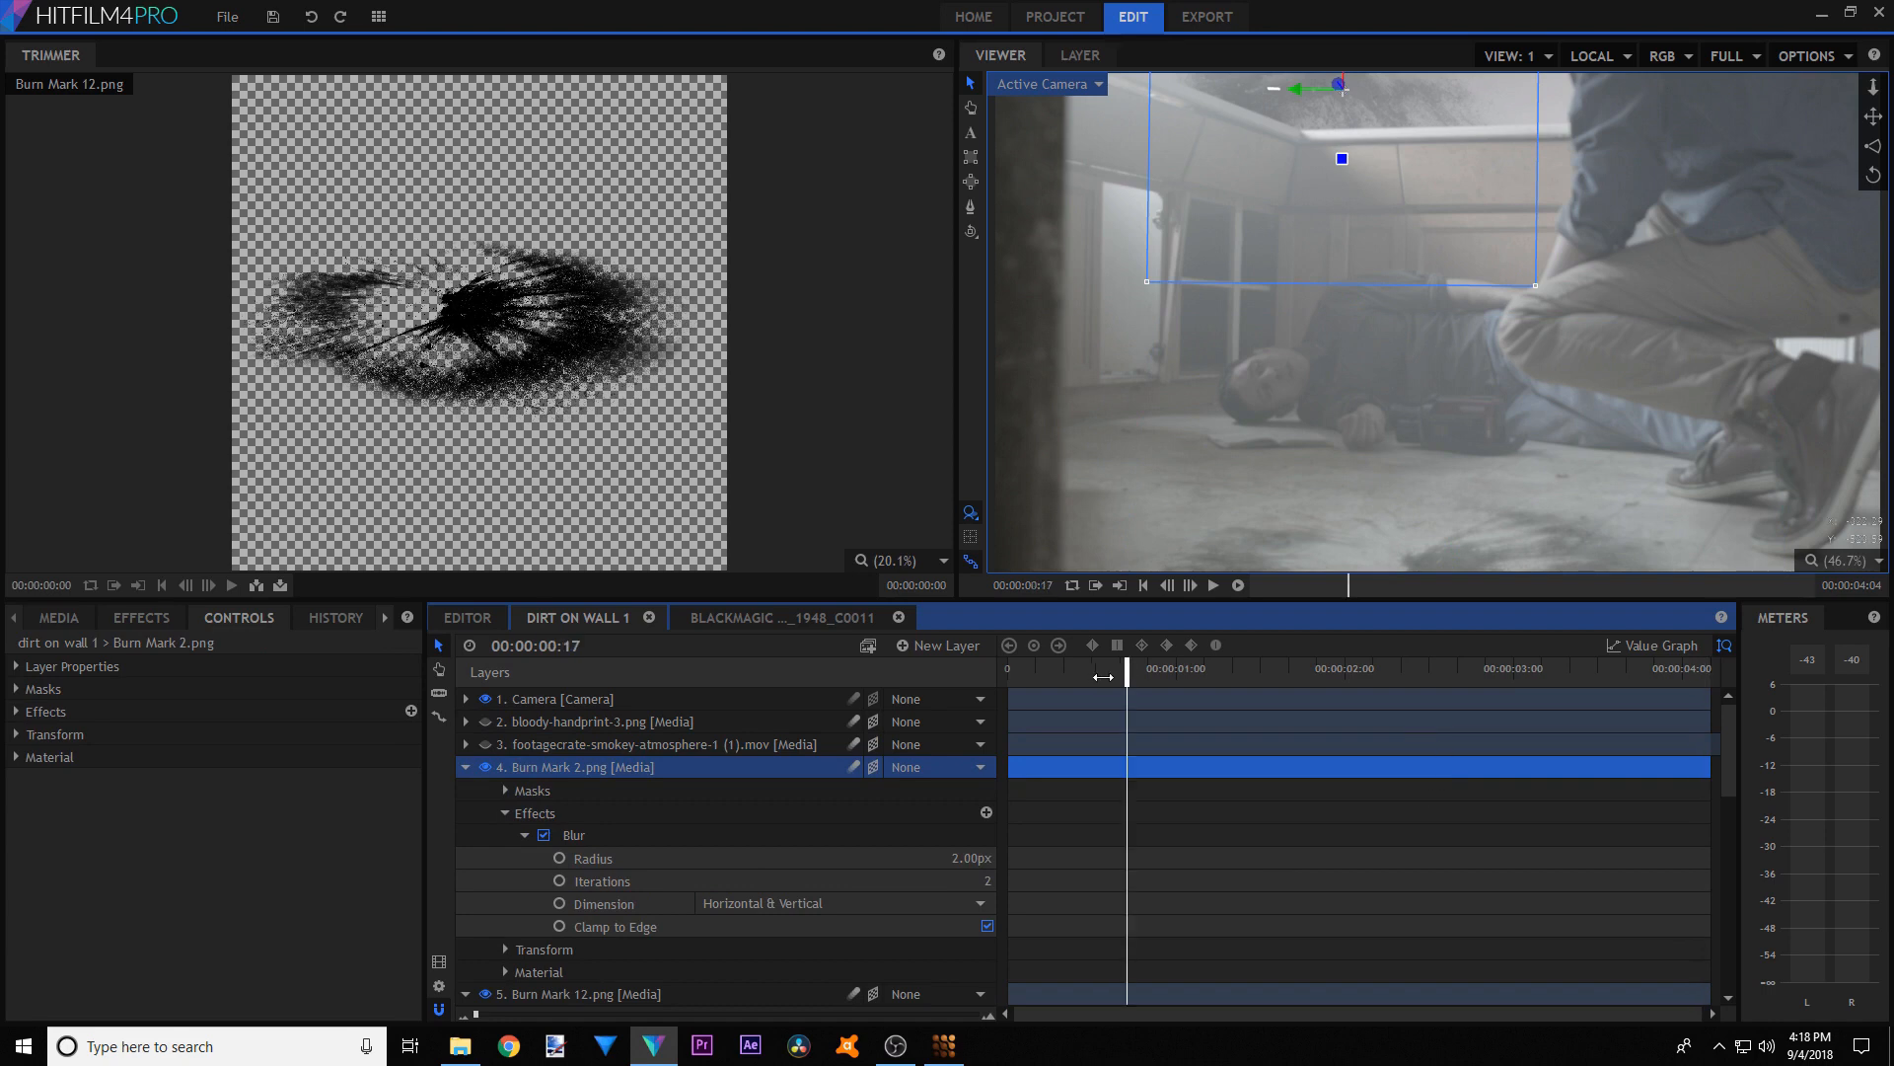
- Scrub to 00:00:04:03, collapse the effects of the Burn Mark 2.png layer and inspect the ceiling mark
left_click_drag(1103, 677, 1744, 563)
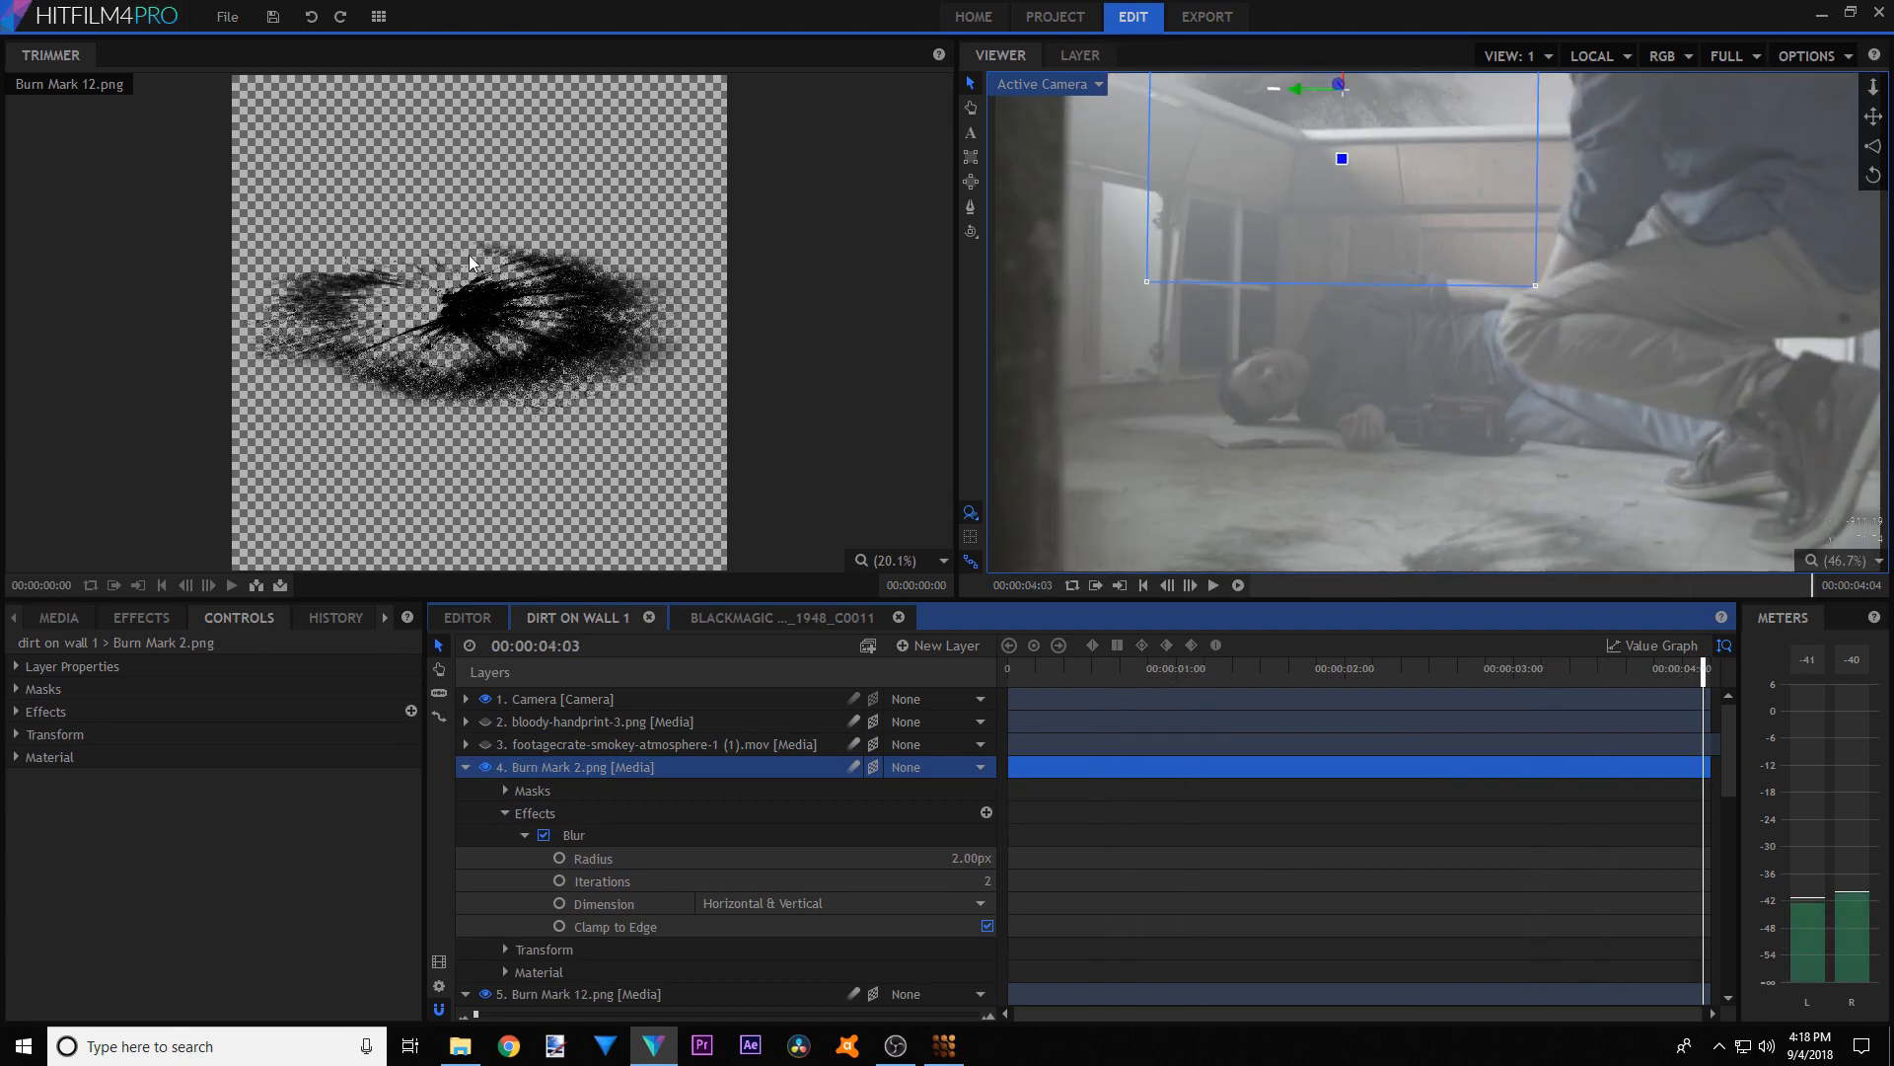
left_click(506, 813)
scroll(1292, 513, "down", 1)
scroll(1294, 377, "up", 1)
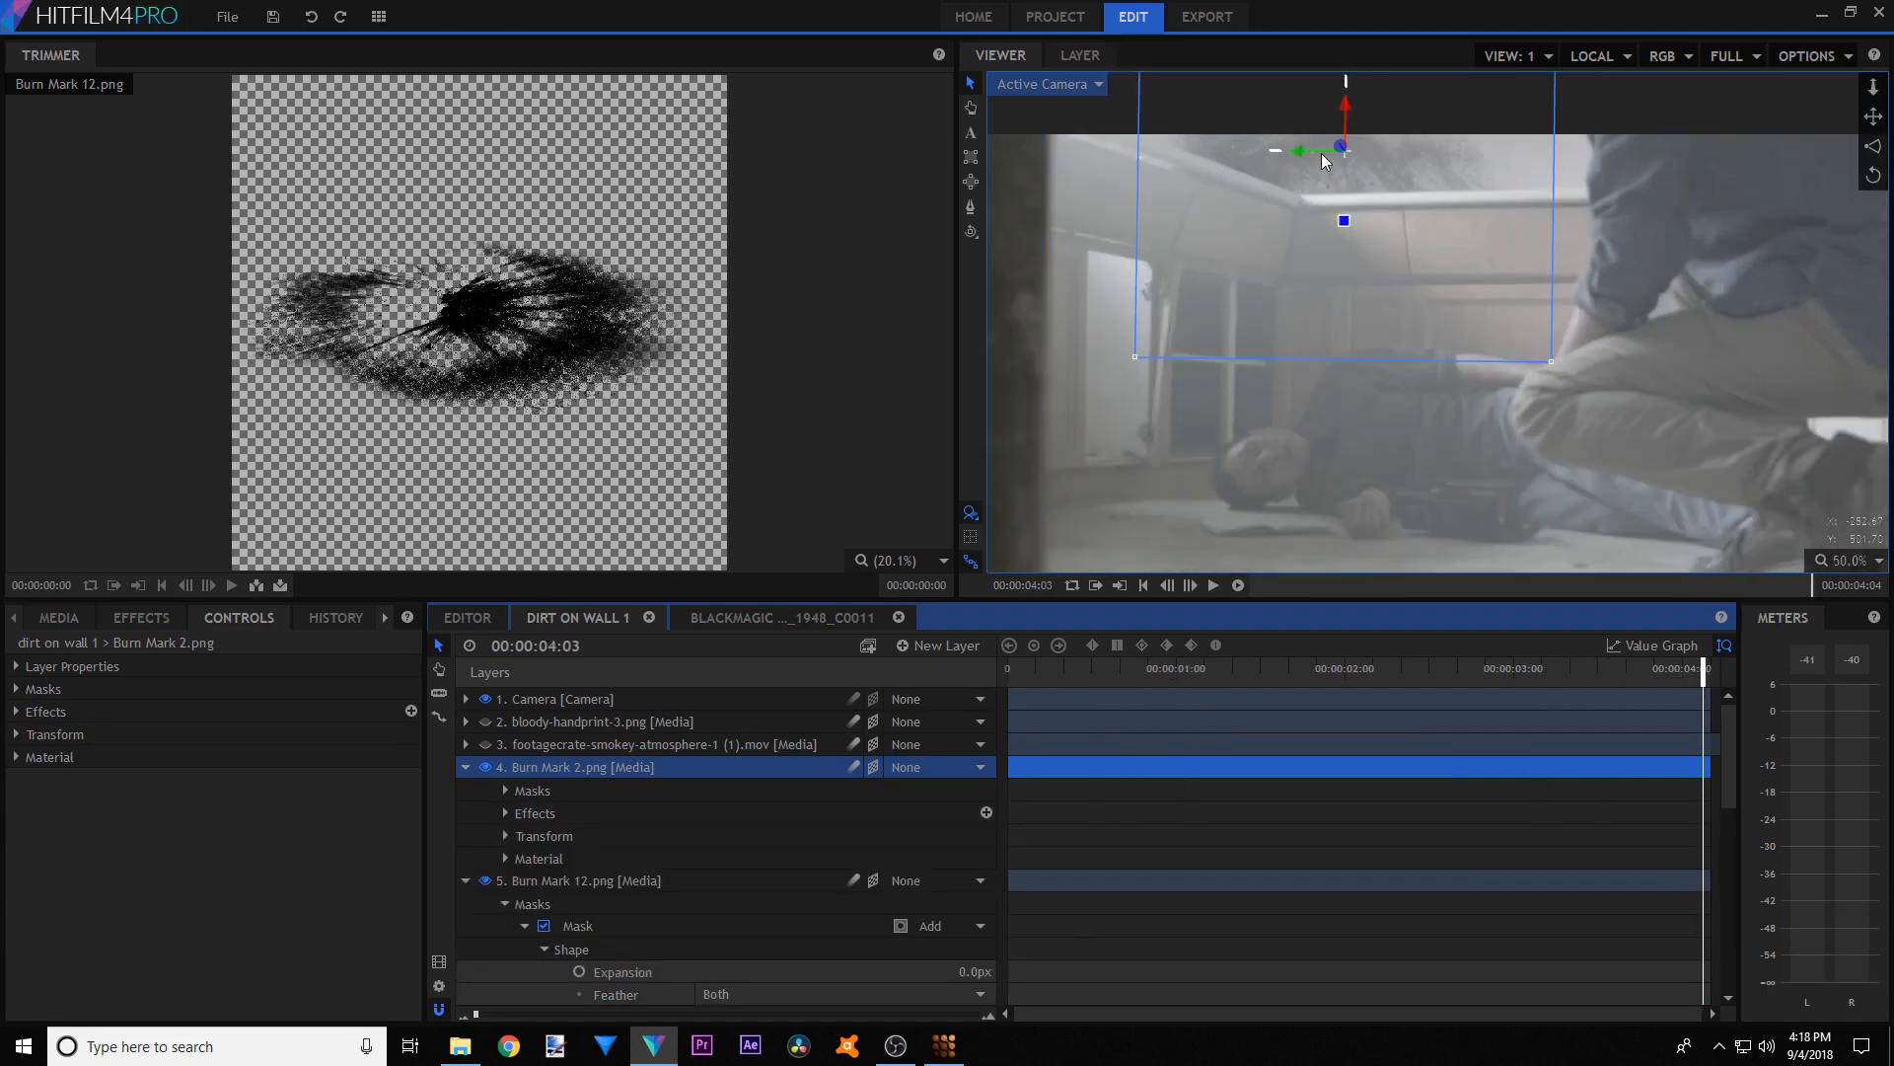
- Check the transform values of the Burn Mark 2.png layer and expand its mask to examine the path keyframes
left_click(507, 835)
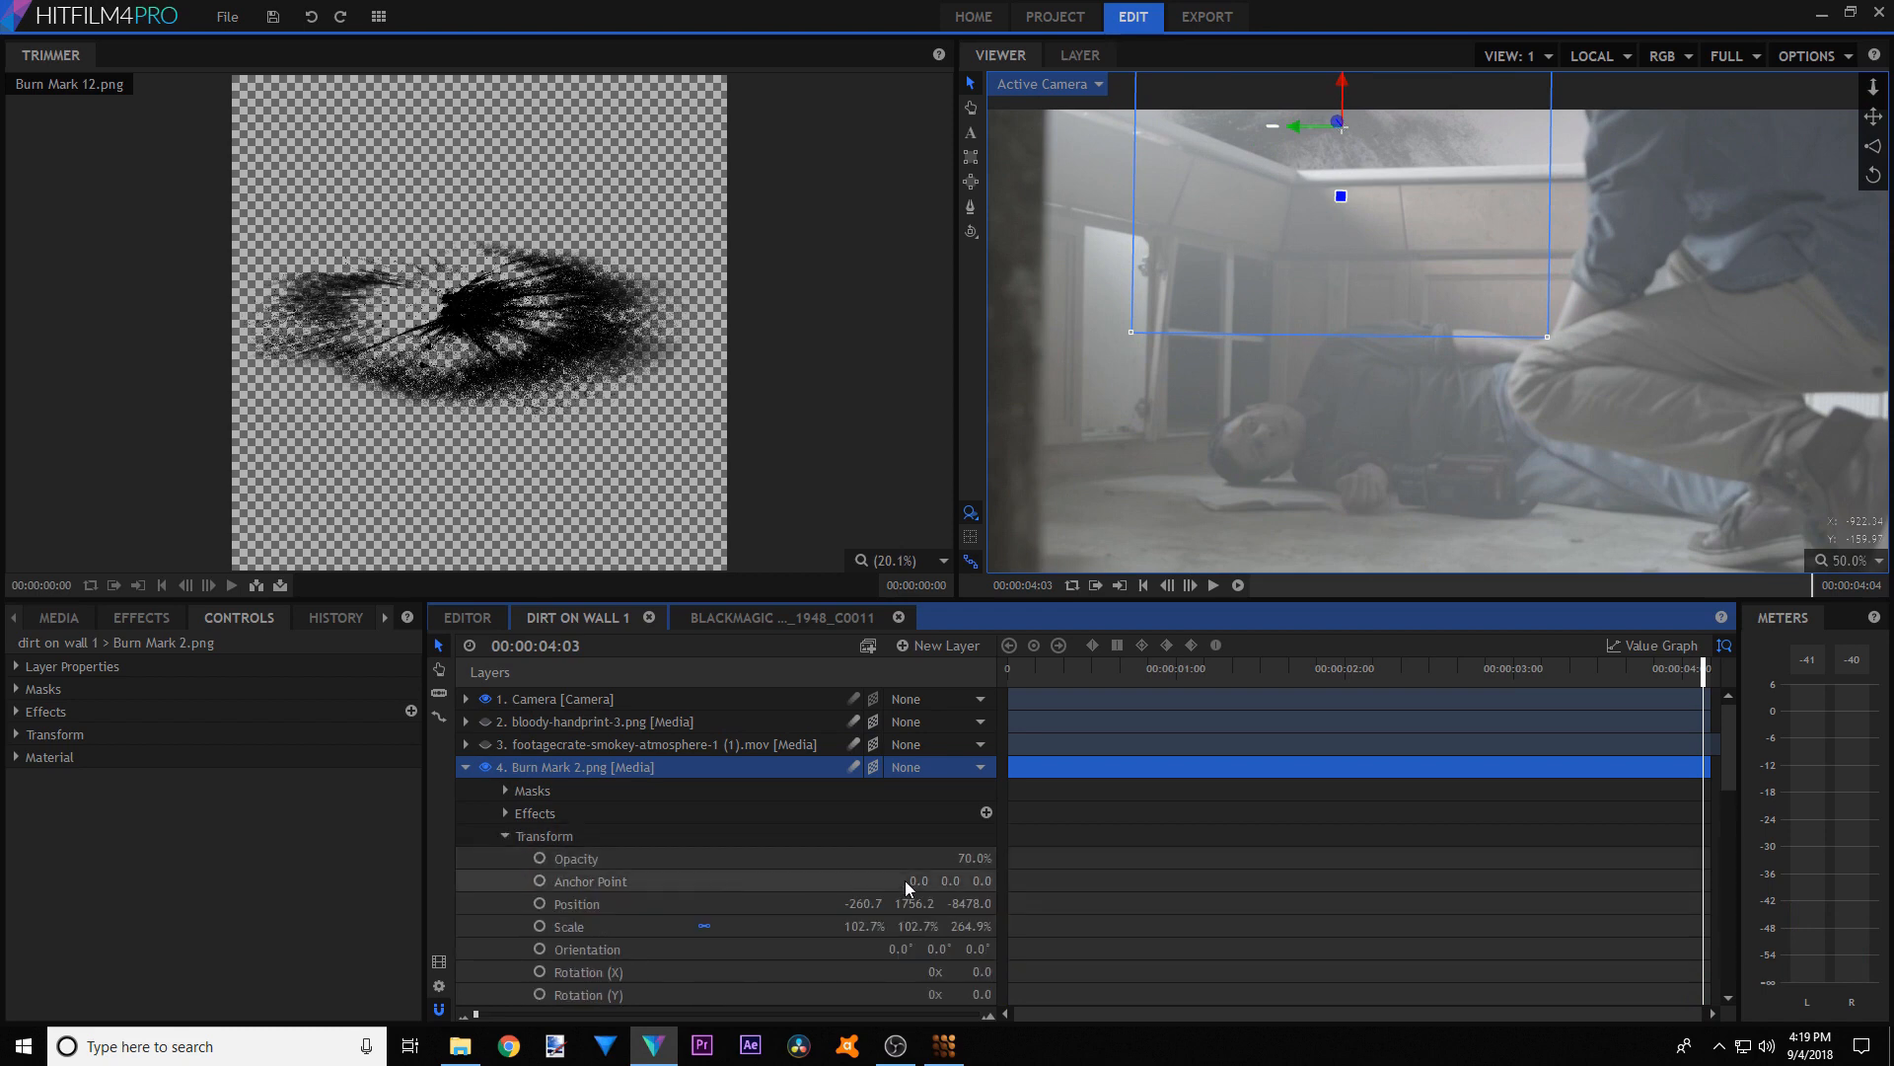
left_click(505, 836)
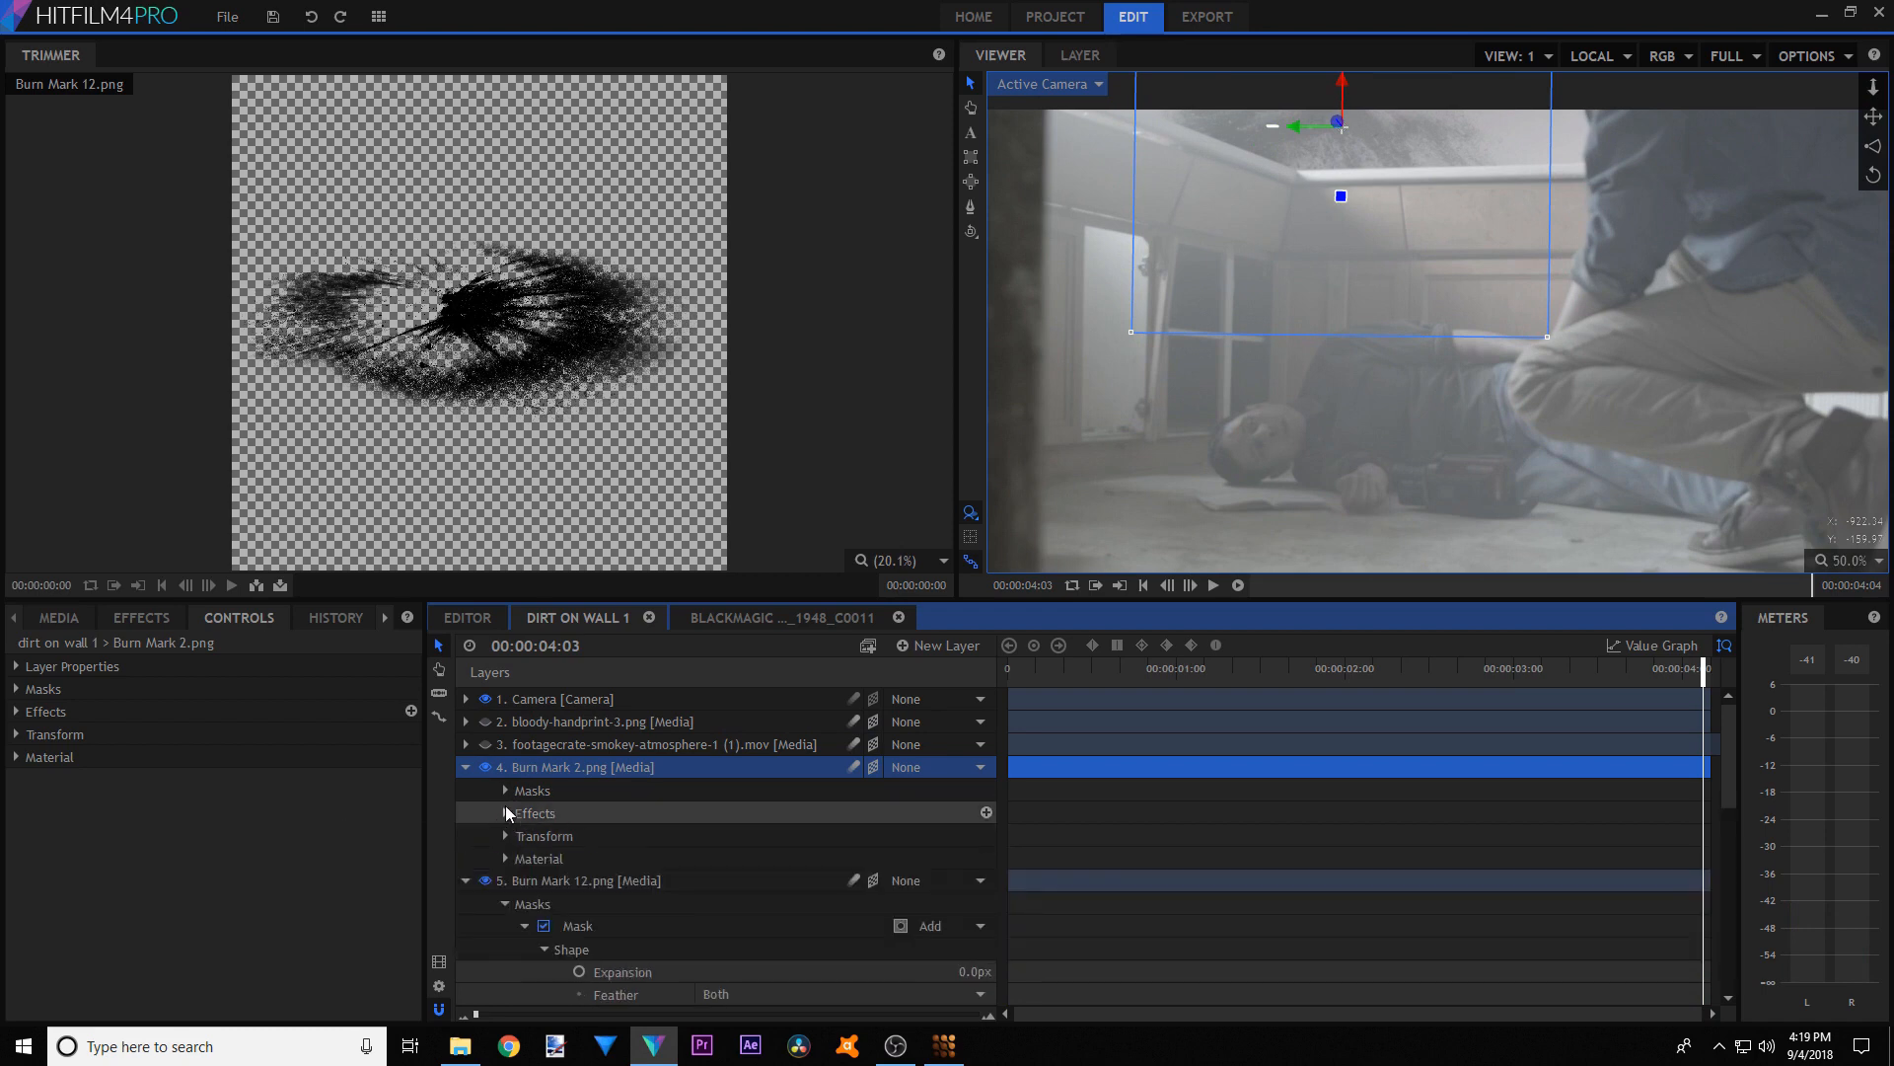
left_click(505, 790)
left_click(604, 818)
left_click(524, 813)
left_click(543, 836)
left_click(546, 837)
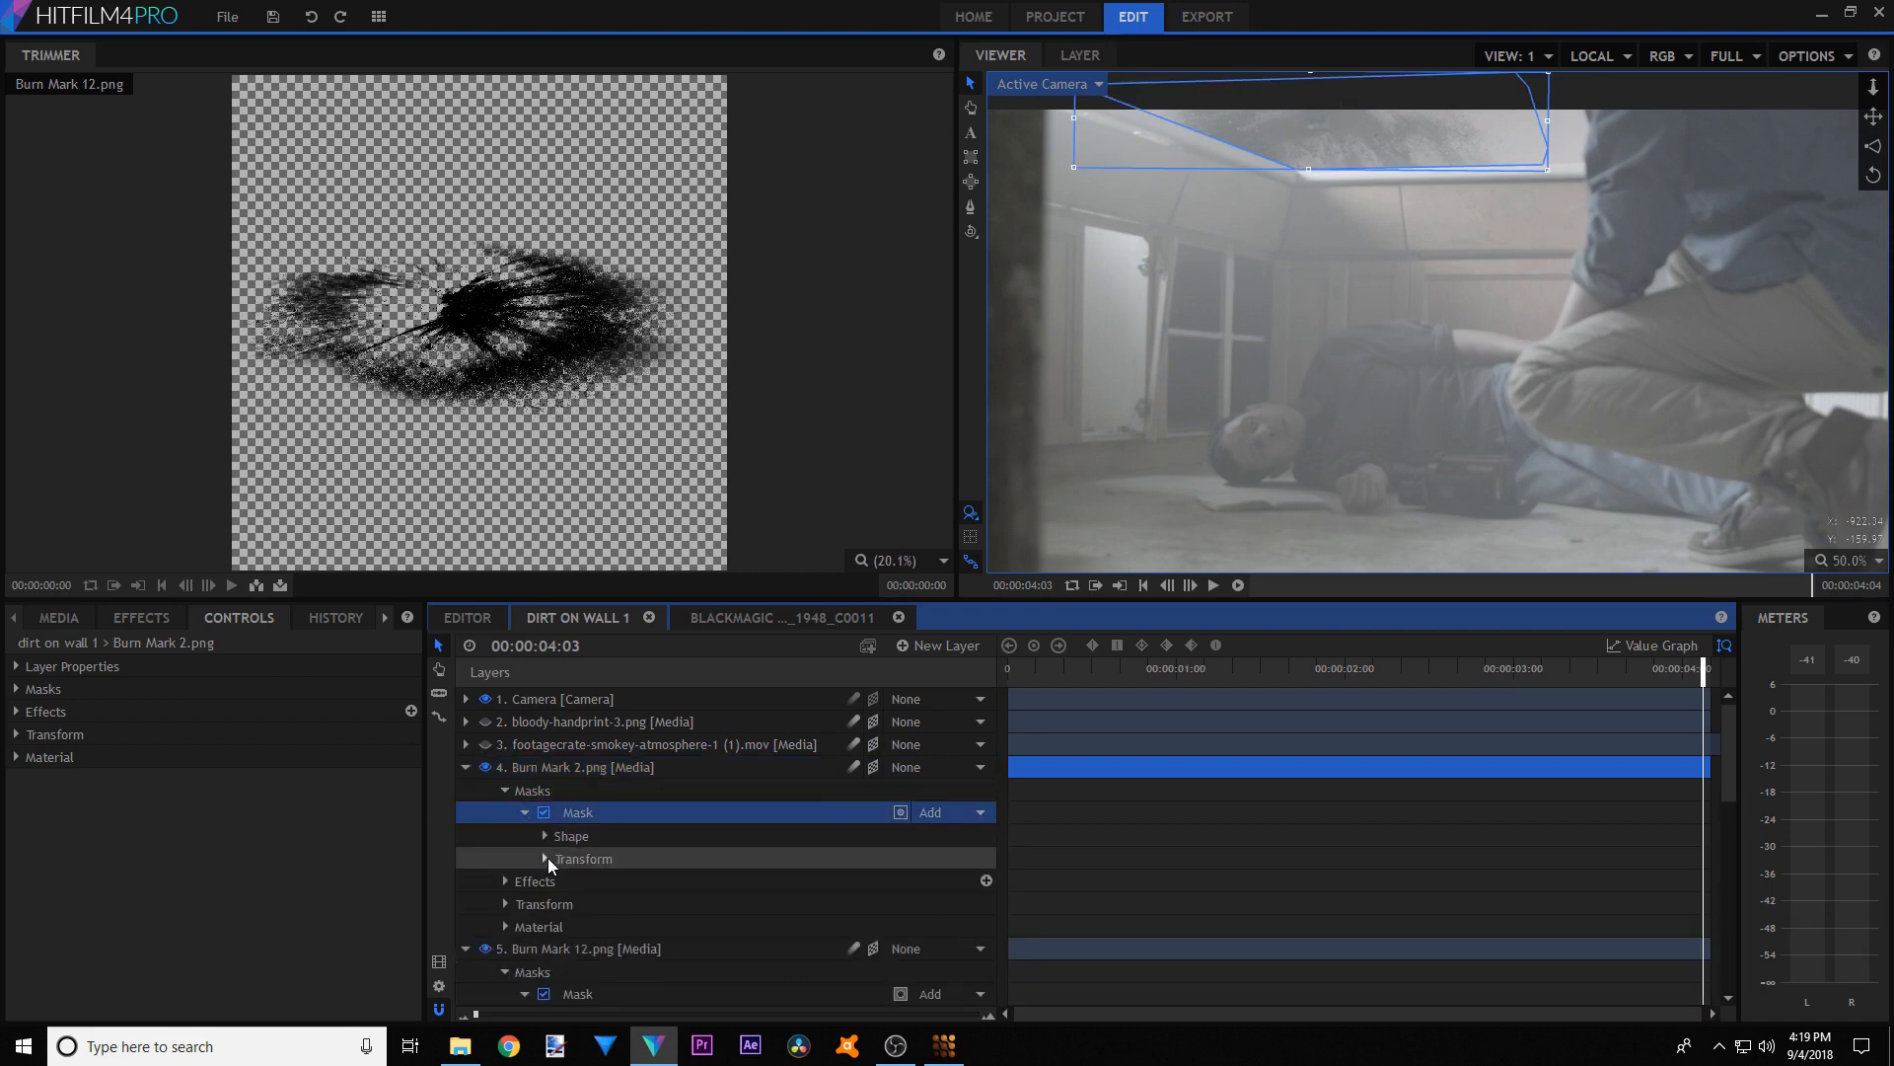
left_click(546, 857)
- Scrub to 00:00:00:19 to check how the Burn Mark 2.png mask follows the shot, and scale the viewer to fit
left_click_drag(1633, 680, 1540, 708)
scroll(1471, 424, "down", 3)
scroll(1344, 280, "up", 9)
left_click(1192, 131)
scroll(1192, 131, "down", 2)
scroll(1314, 292, "down", 2)
left_click_drag(1228, 715, 1141, 742)
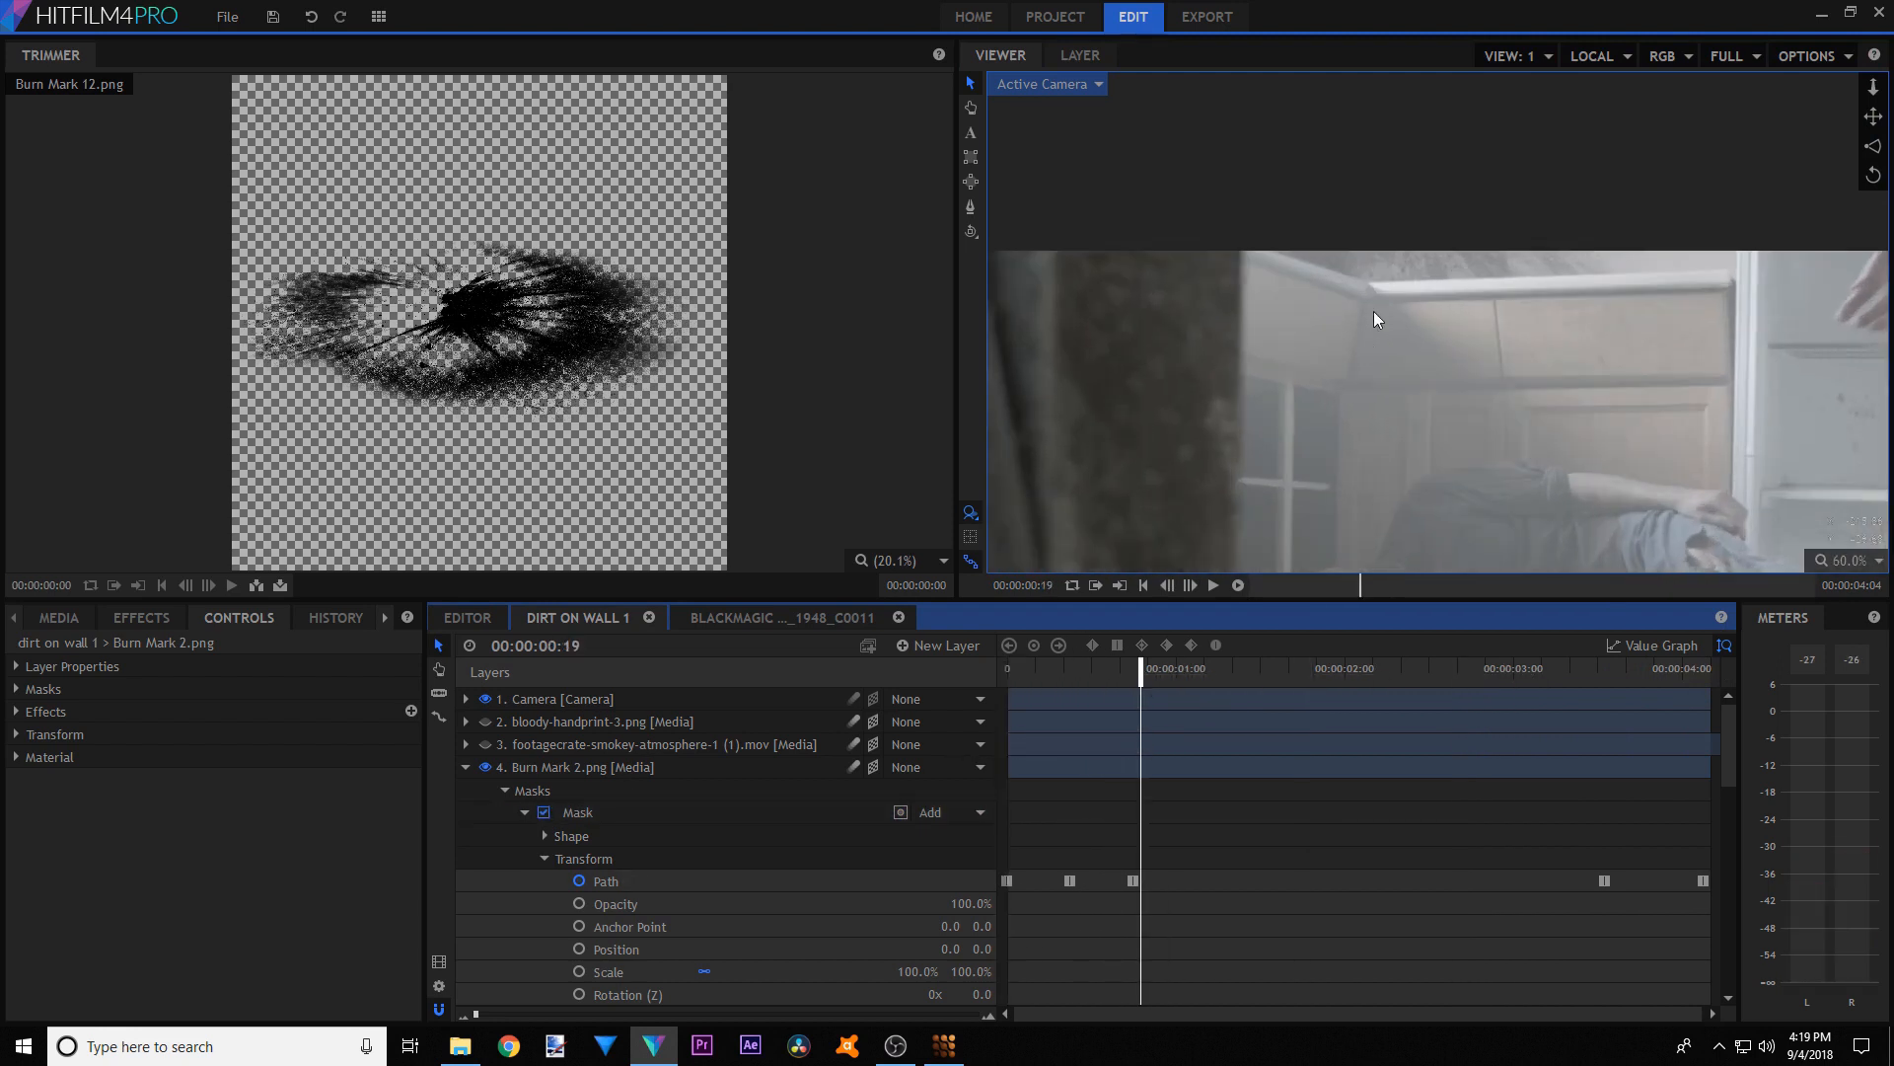
left_click(1878, 560)
left_click(1837, 786)
- Show the layer properties of Burn Mark 2.png and review its blend mode
left_click(636, 774)
left_click(29, 667)
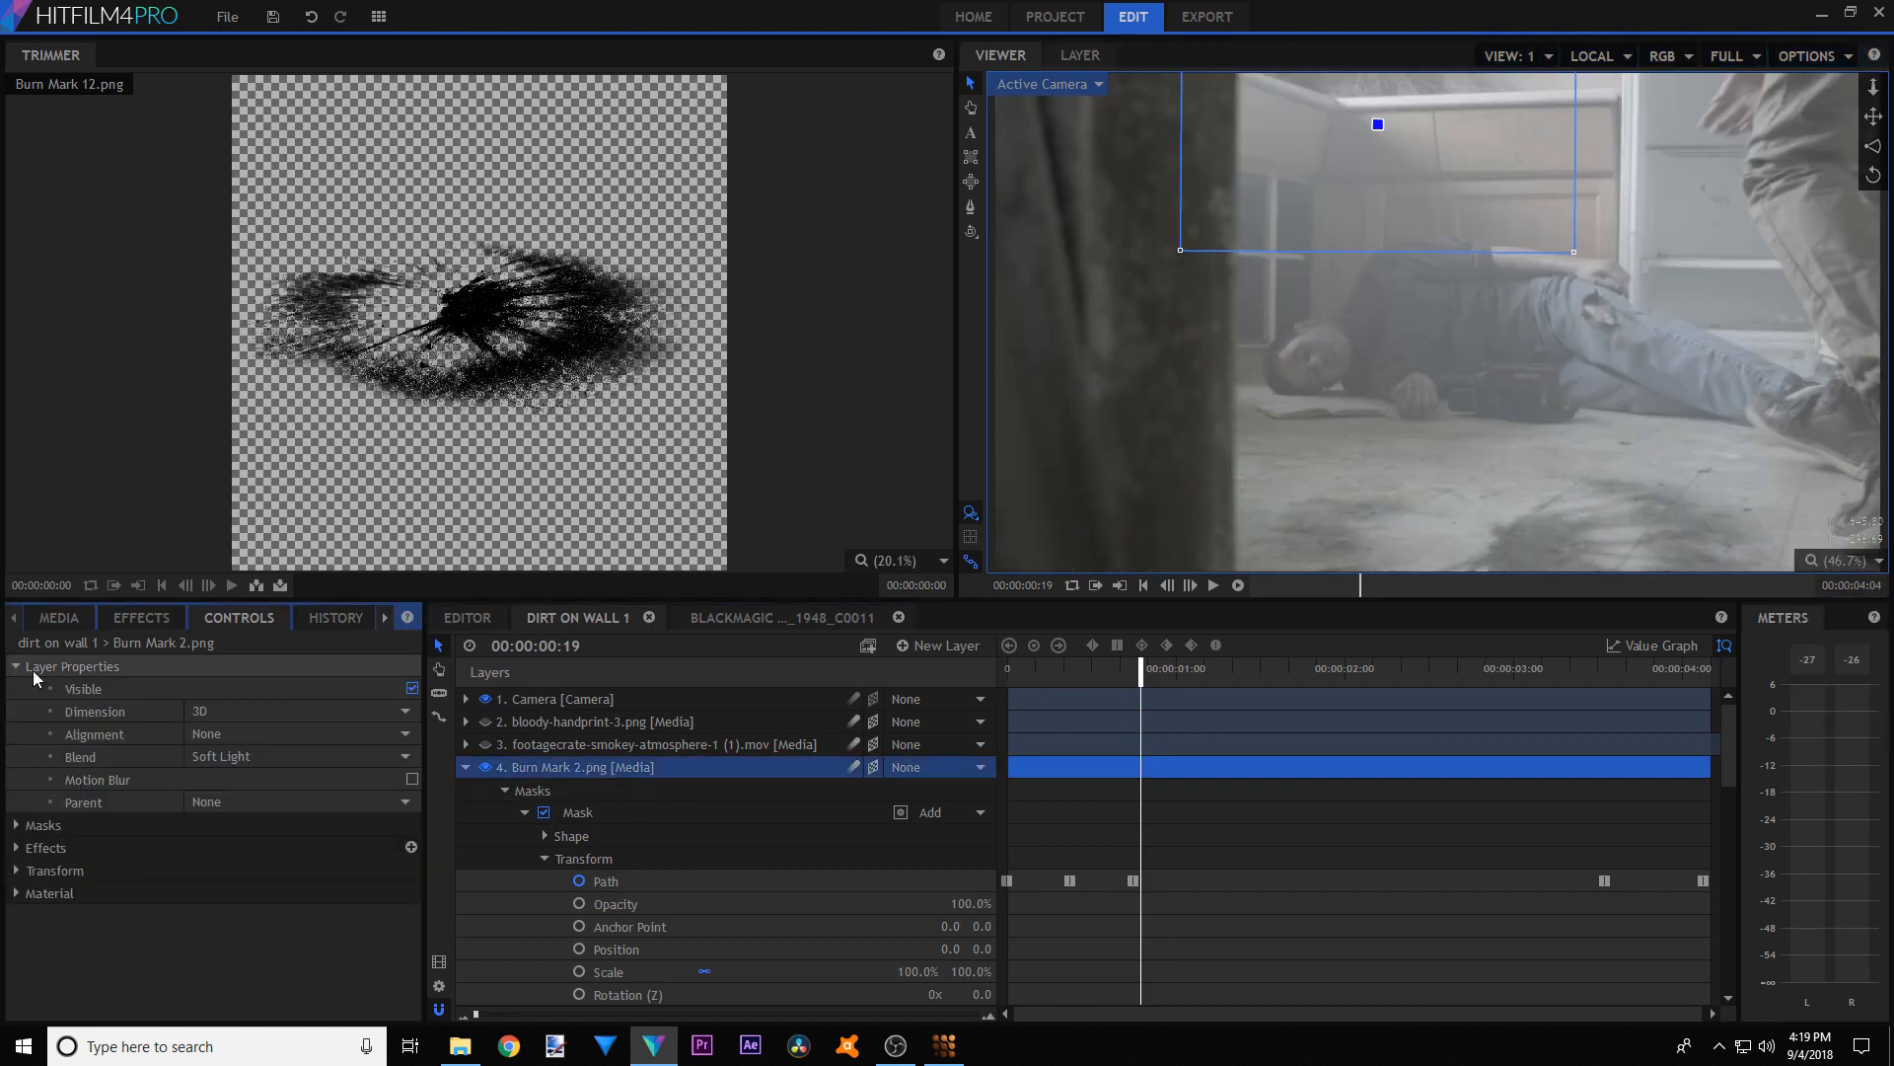
left_click(242, 756)
left_click(286, 789)
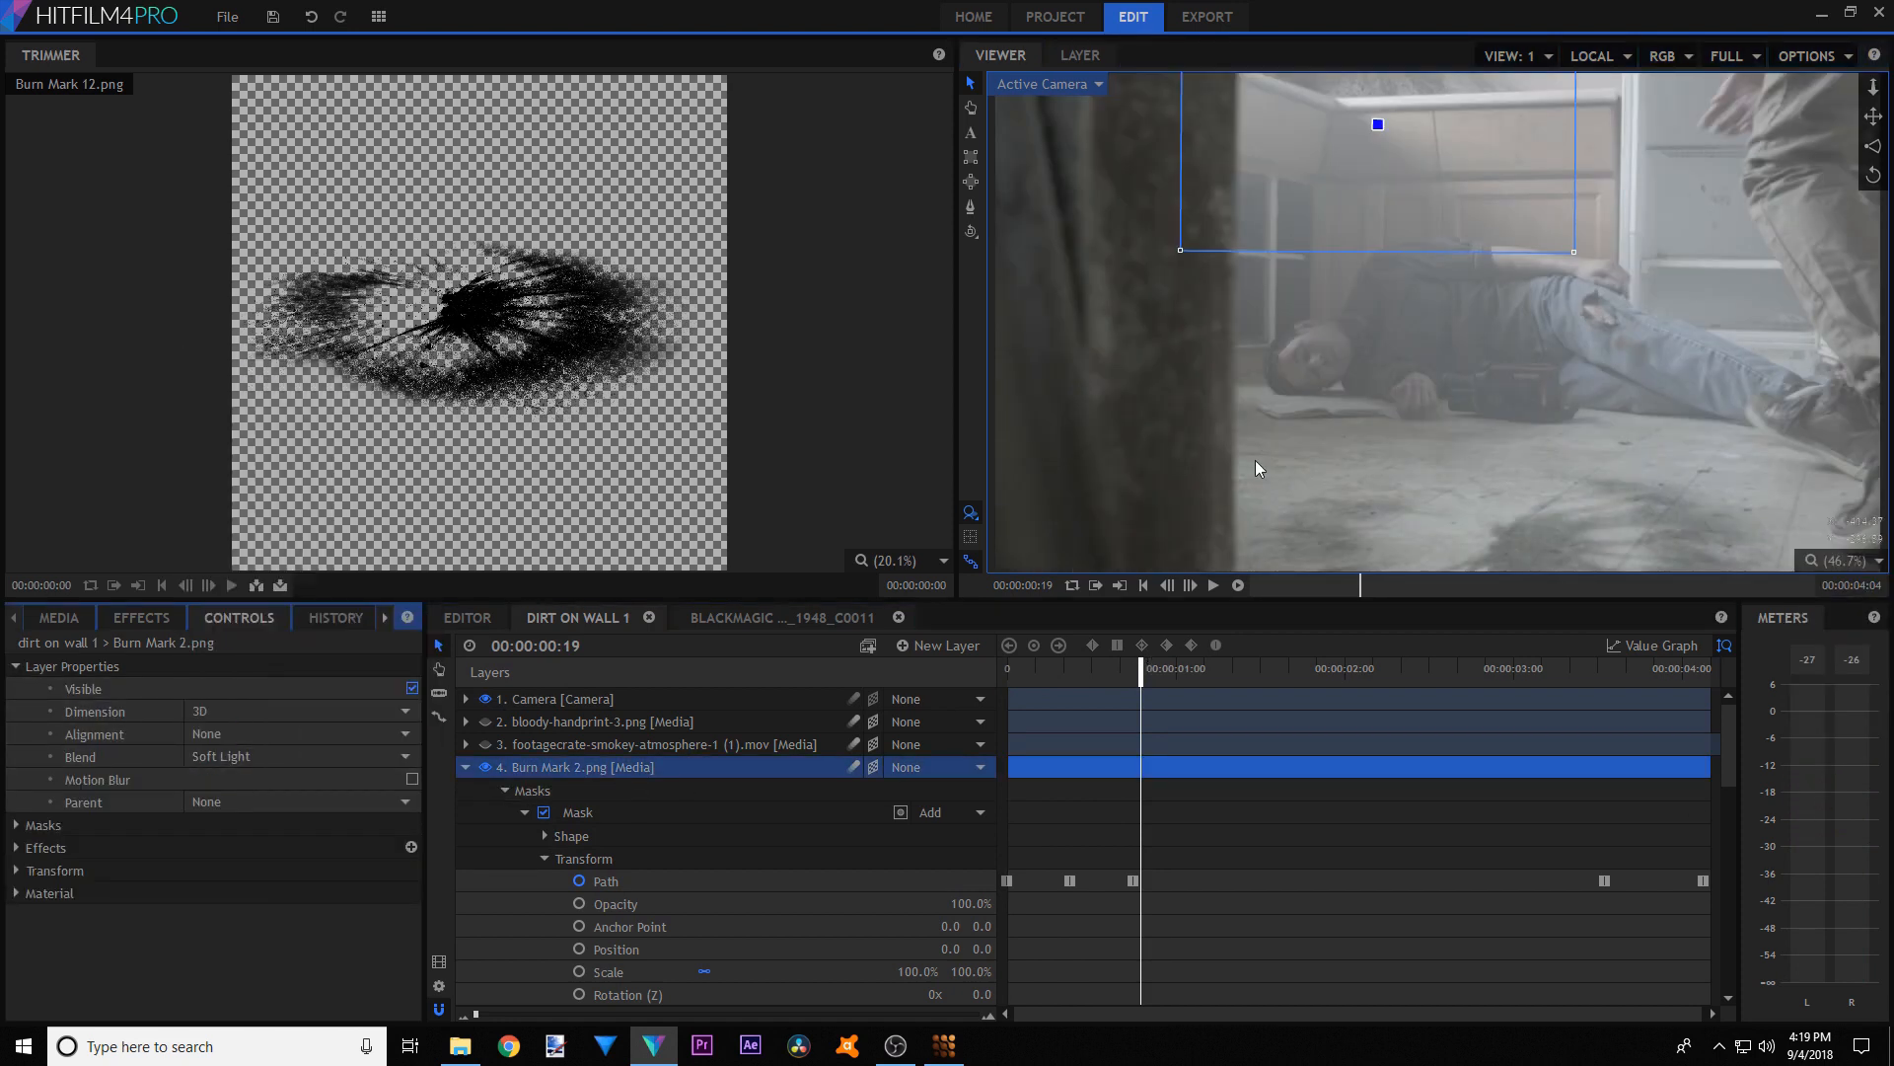
- Collapse the Burn Mark 2.png layer, then make the footagecrate-smokey-atmosphere-1 layer visible and select it
left_click(1812, 567)
left_click(625, 795)
left_click(466, 766)
scroll(1322, 359, "down", 2)
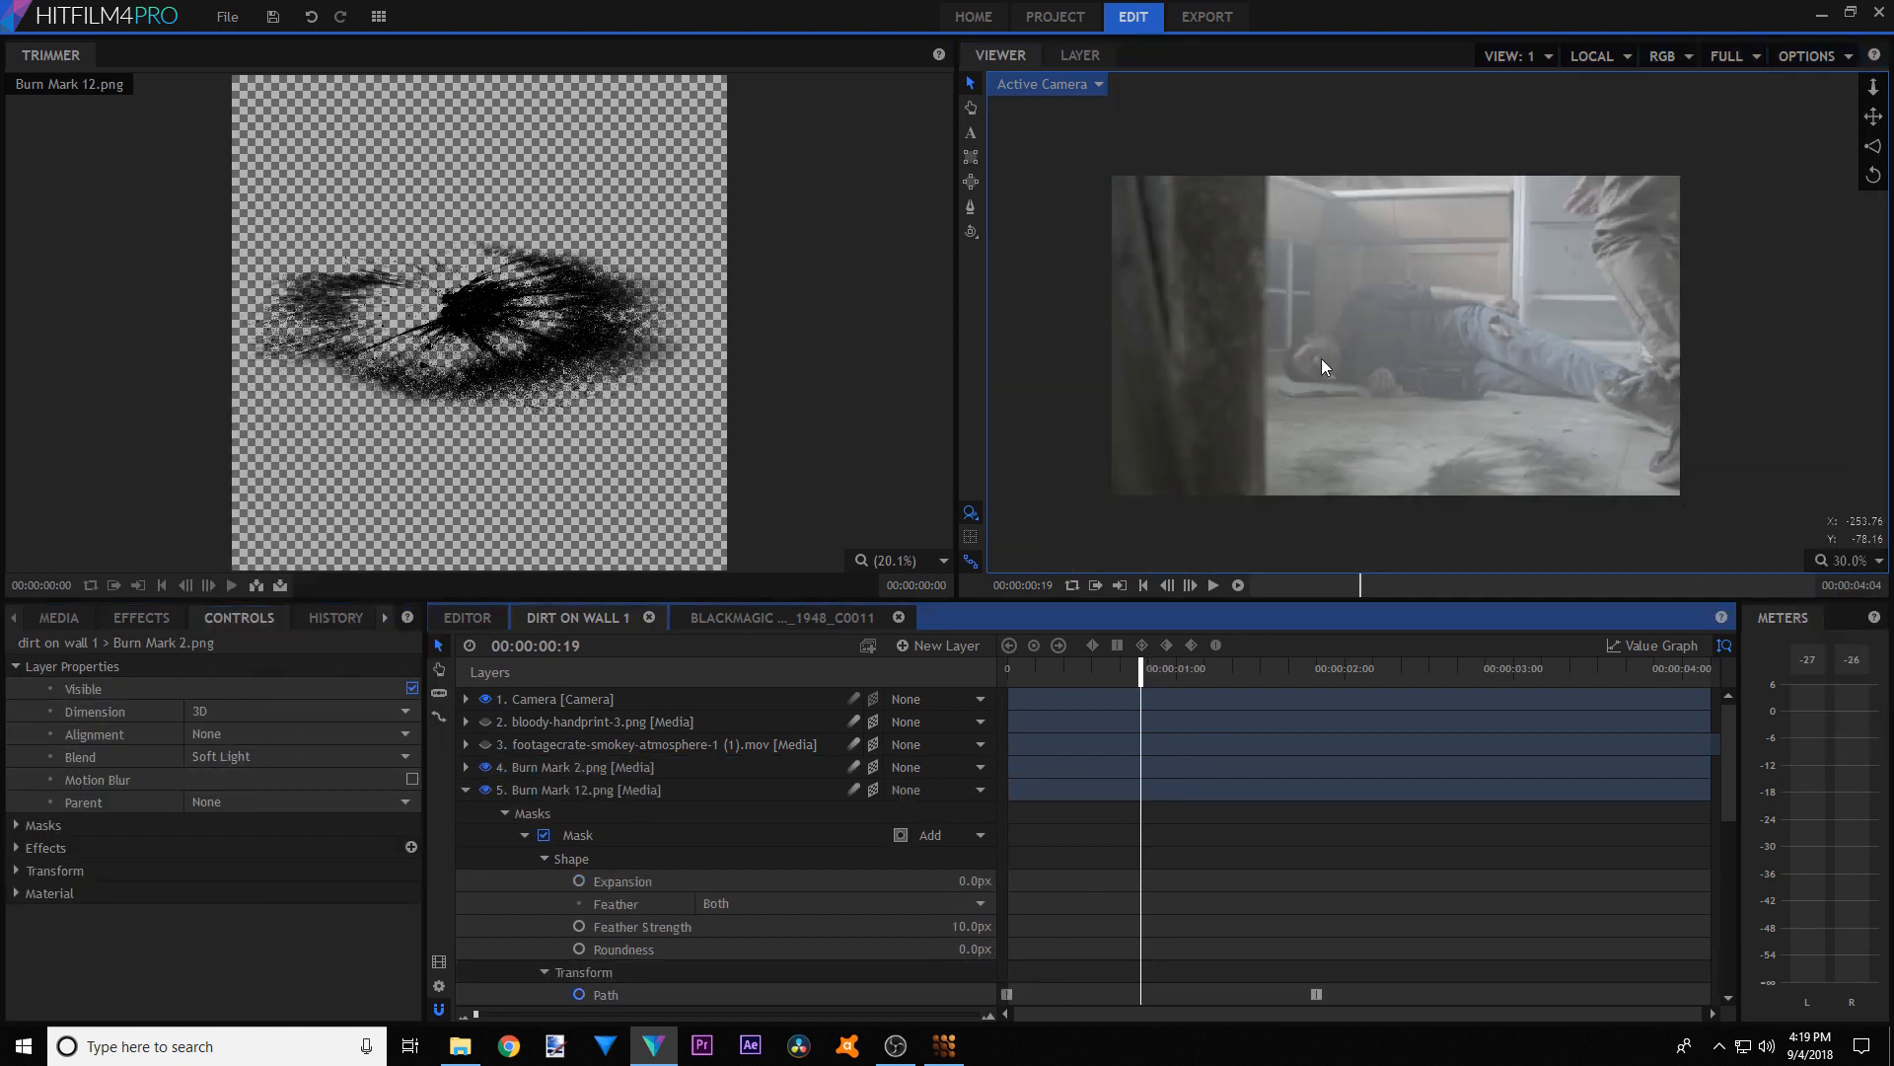
scroll(1322, 358, "up", 1)
left_click(530, 748)
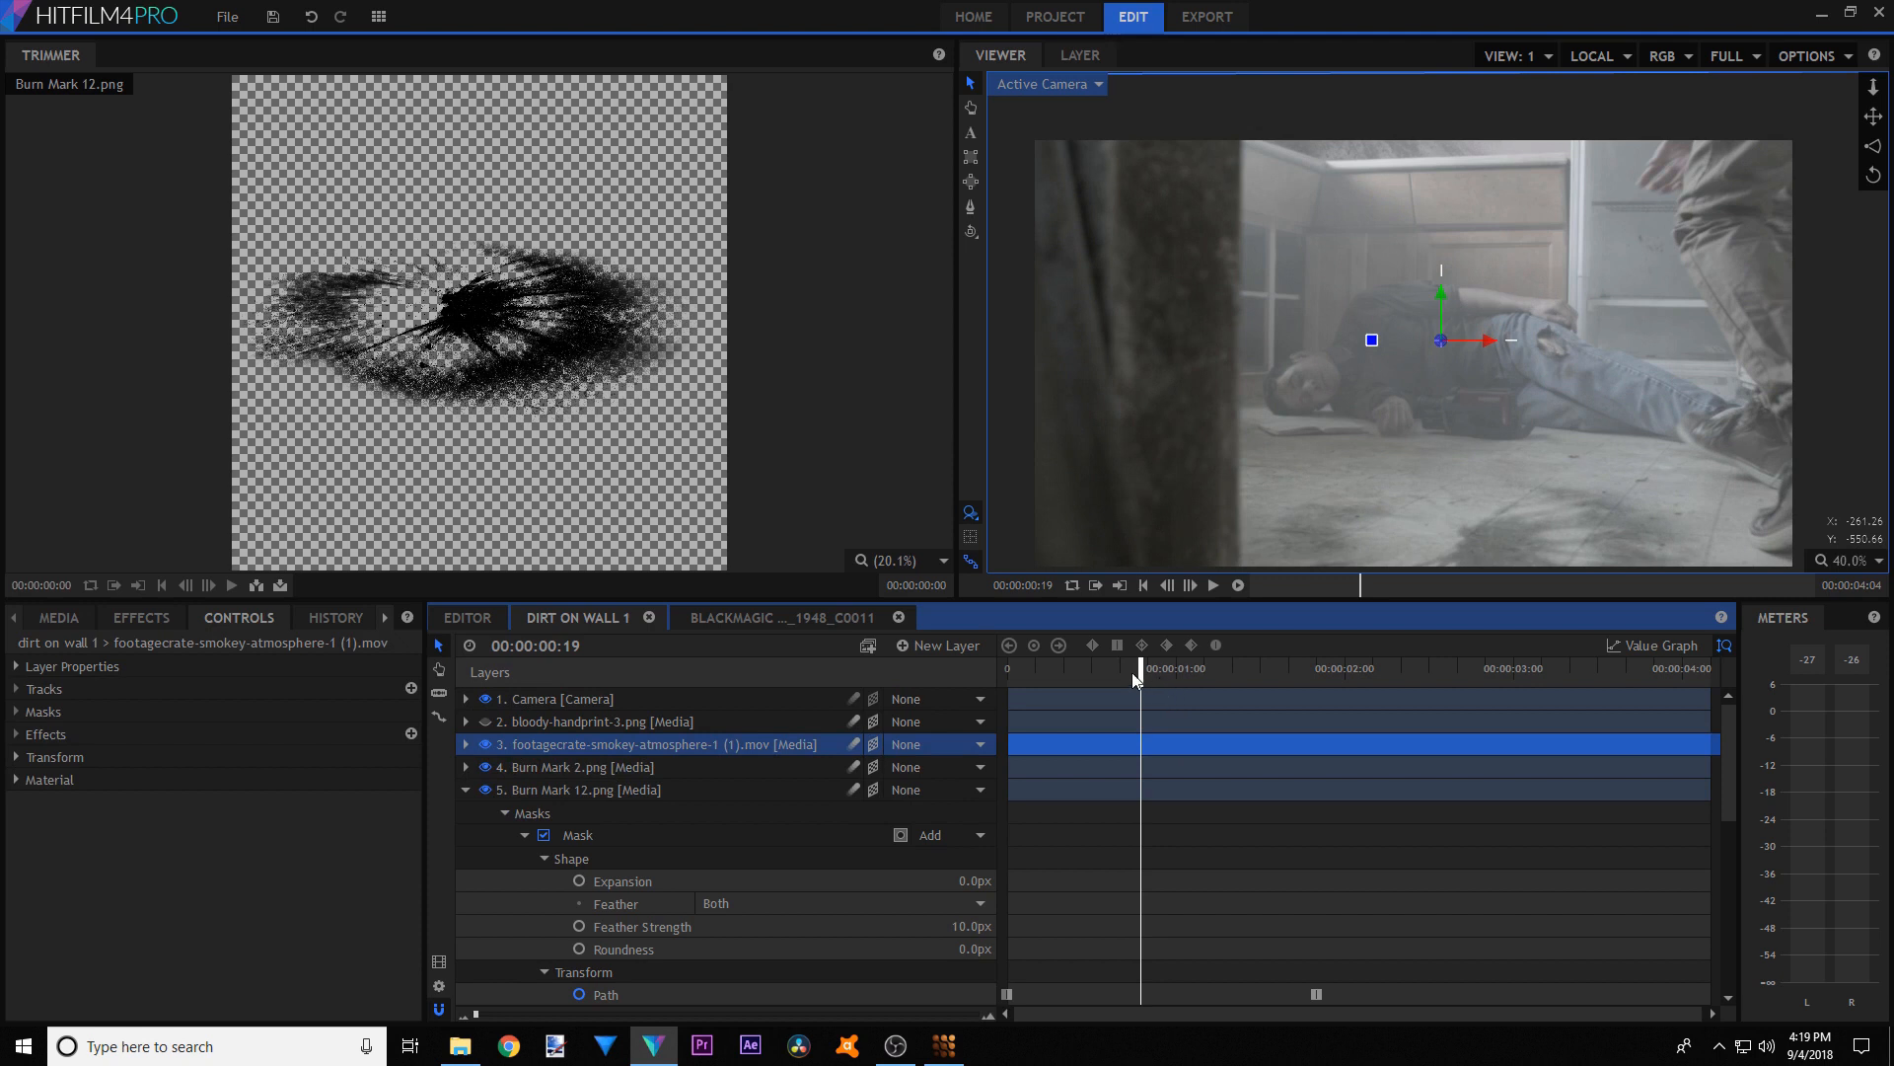
- Scrub to 00:00:03:07 and examine the transform values and extent of the footagecrate-smokey-atmosphere-1 layer
left_click_drag(1180, 679, 1422, 680)
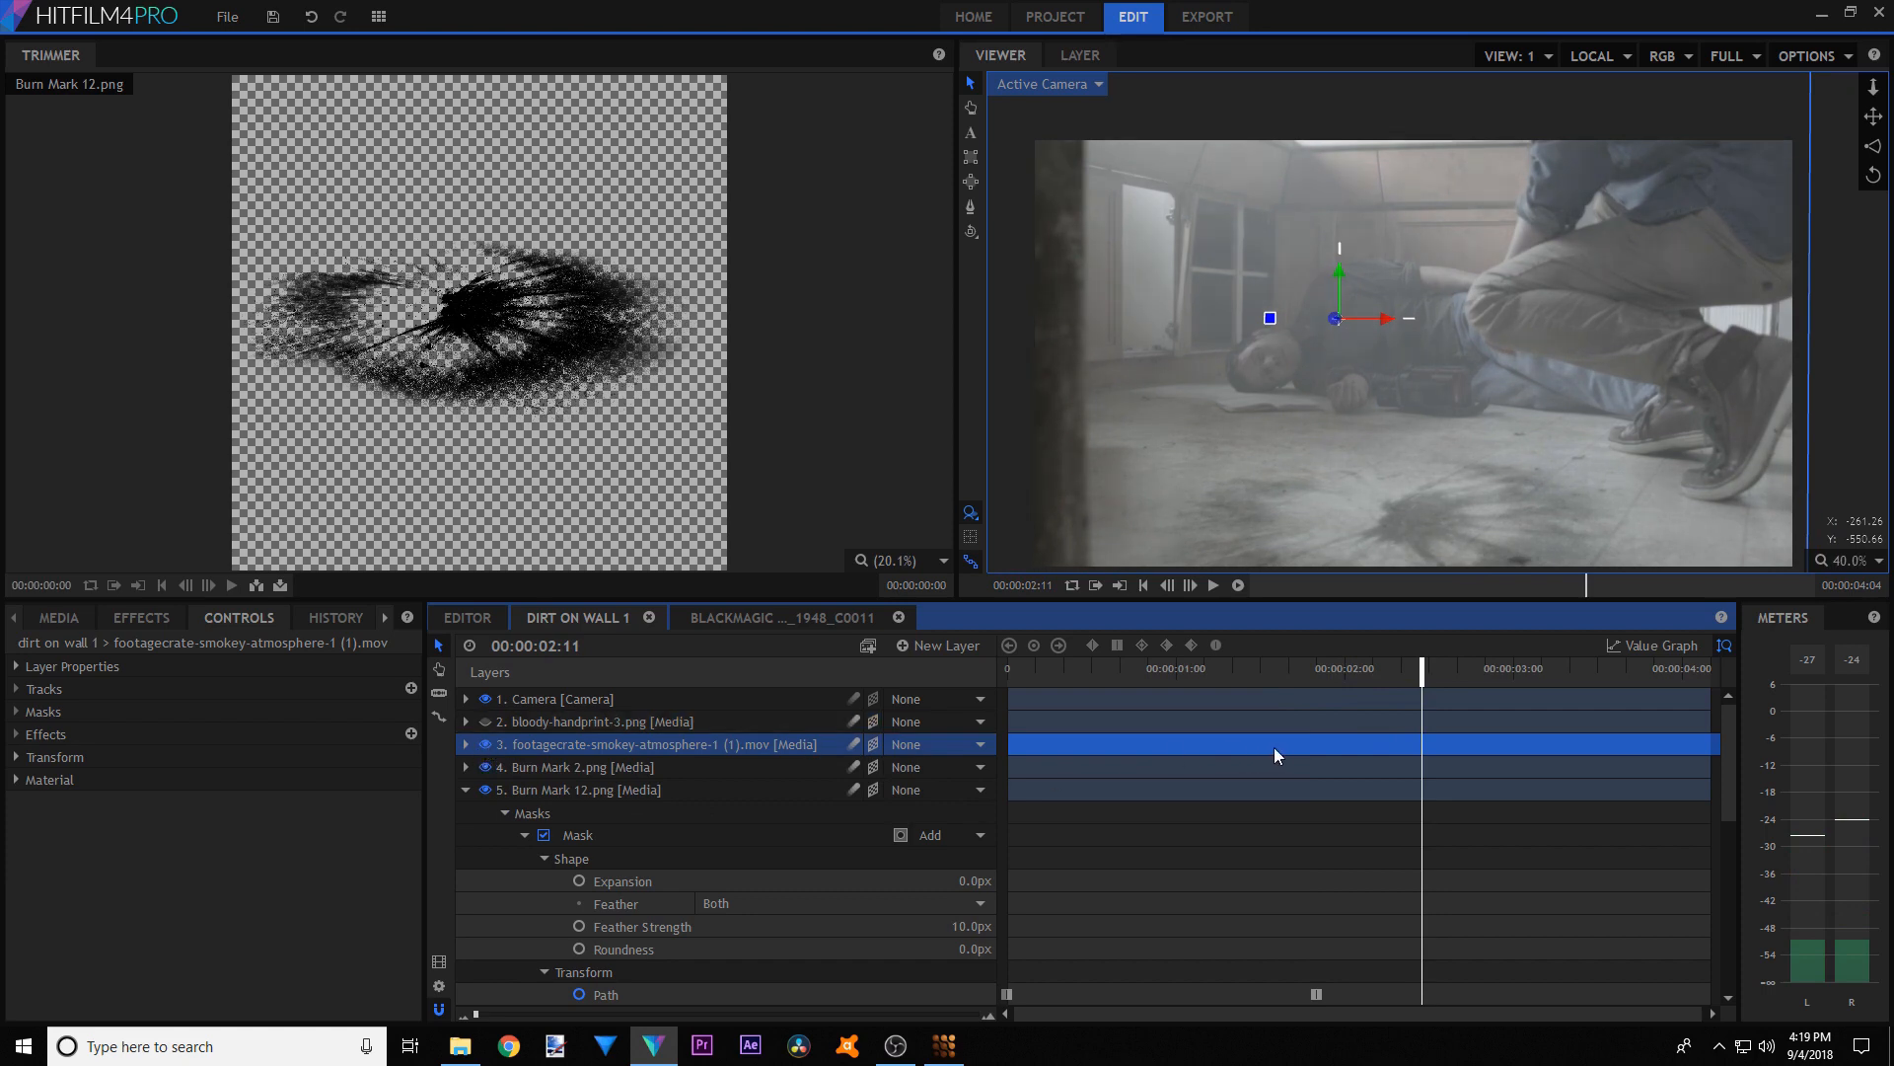
left_click_drag(1460, 670, 1566, 668)
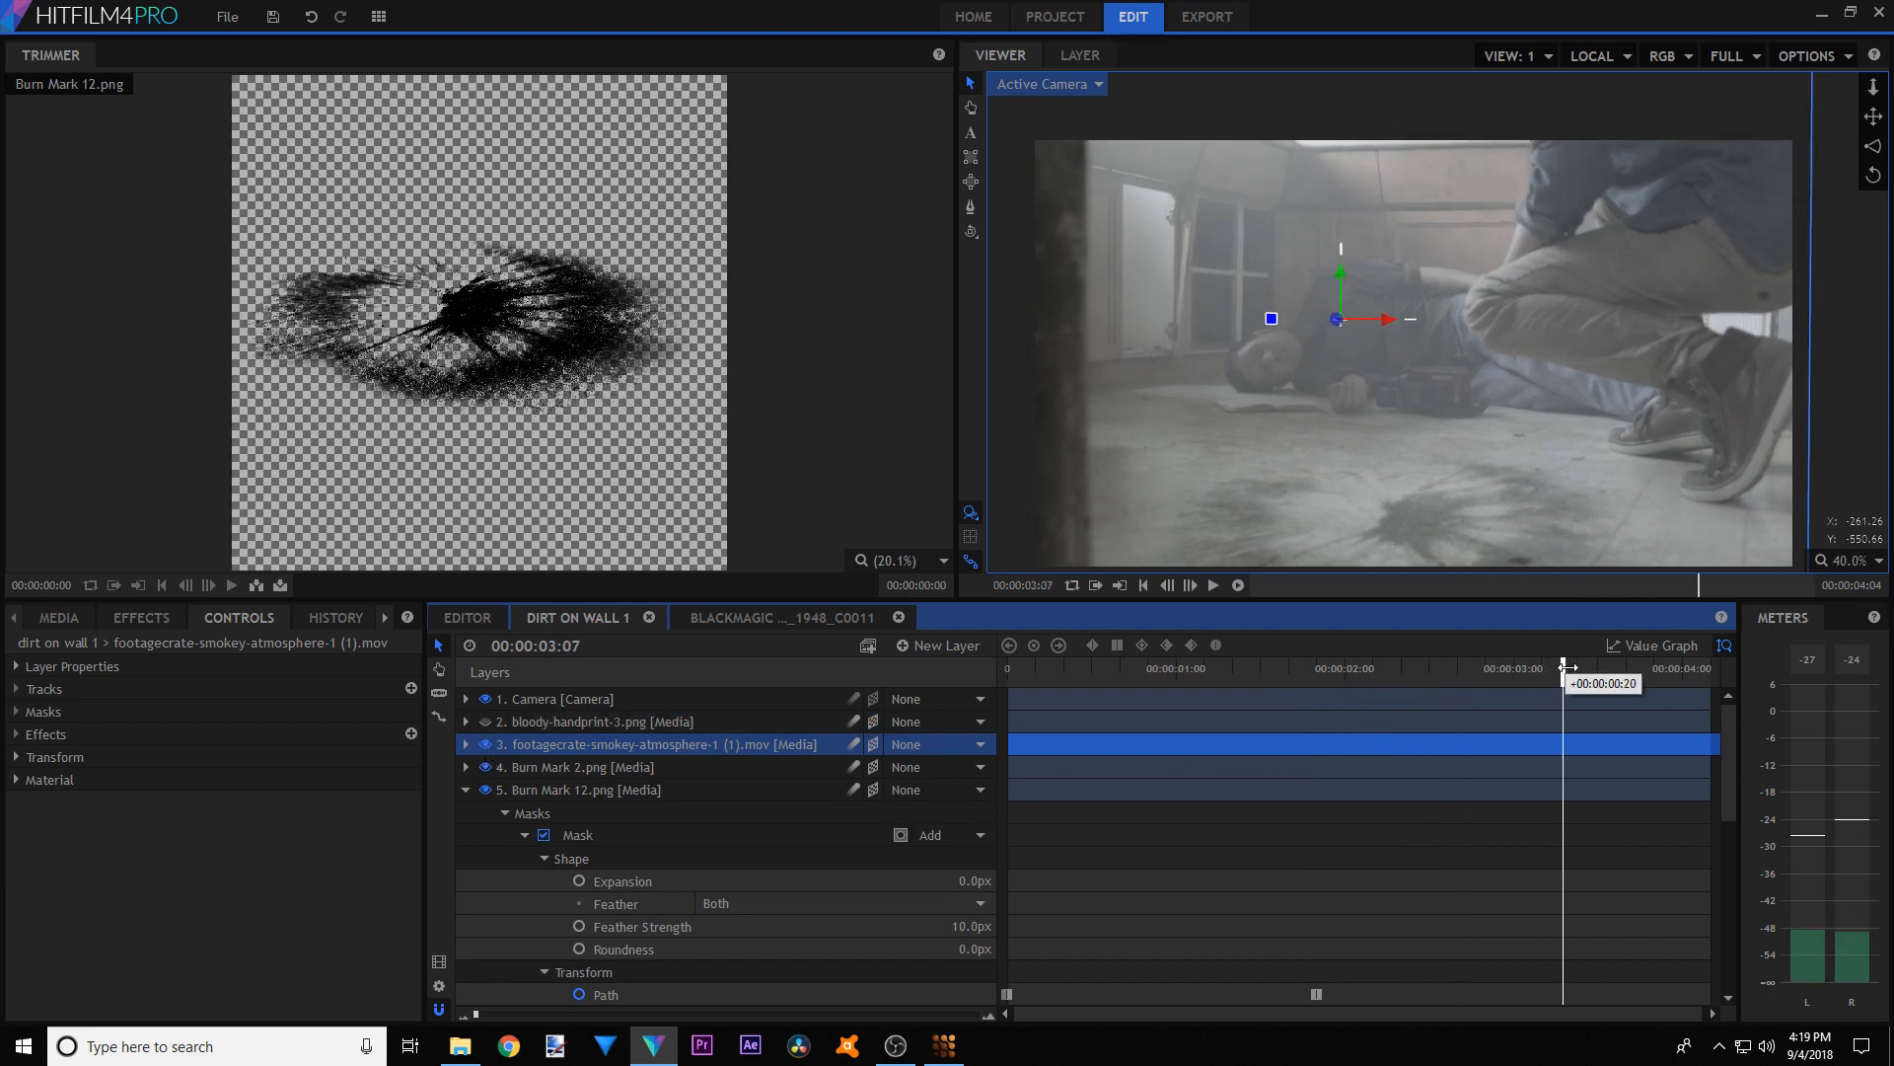
left_click(465, 744)
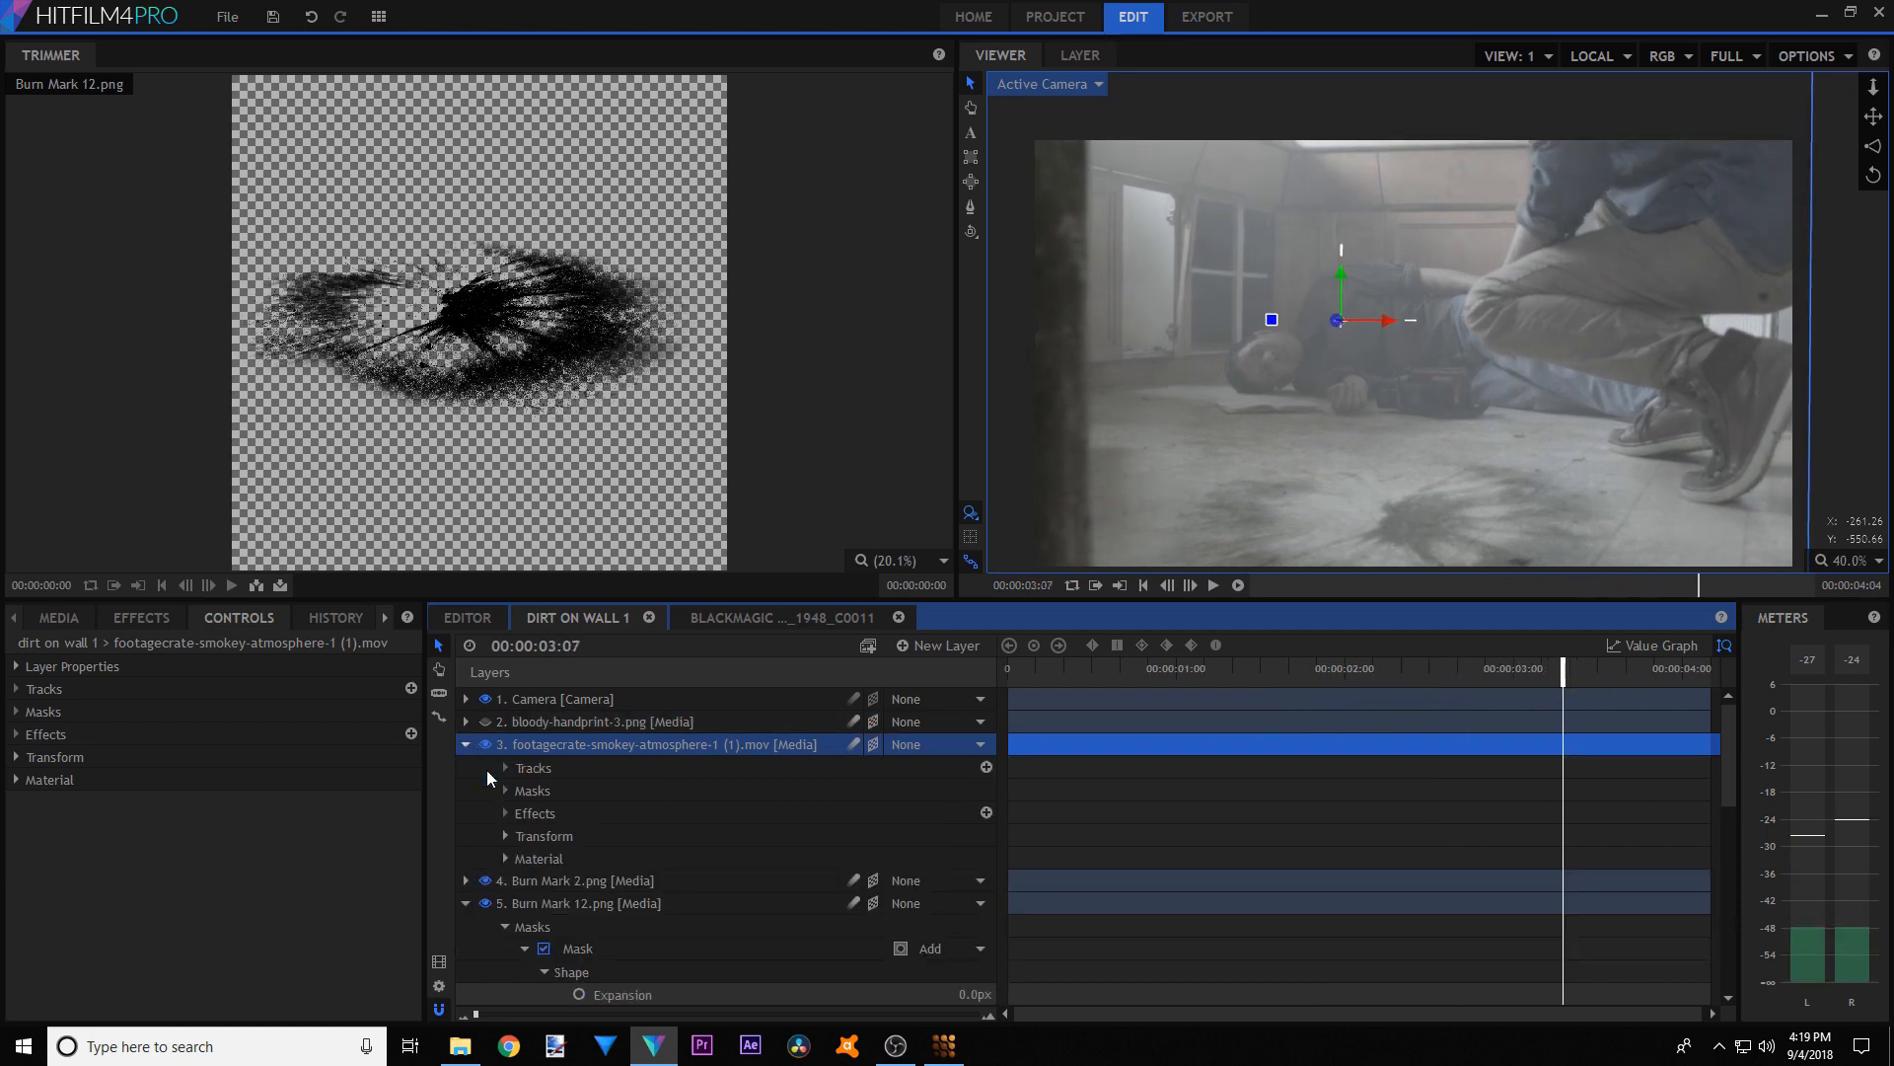
left_click(506, 836)
scroll(582, 883, "down", 2)
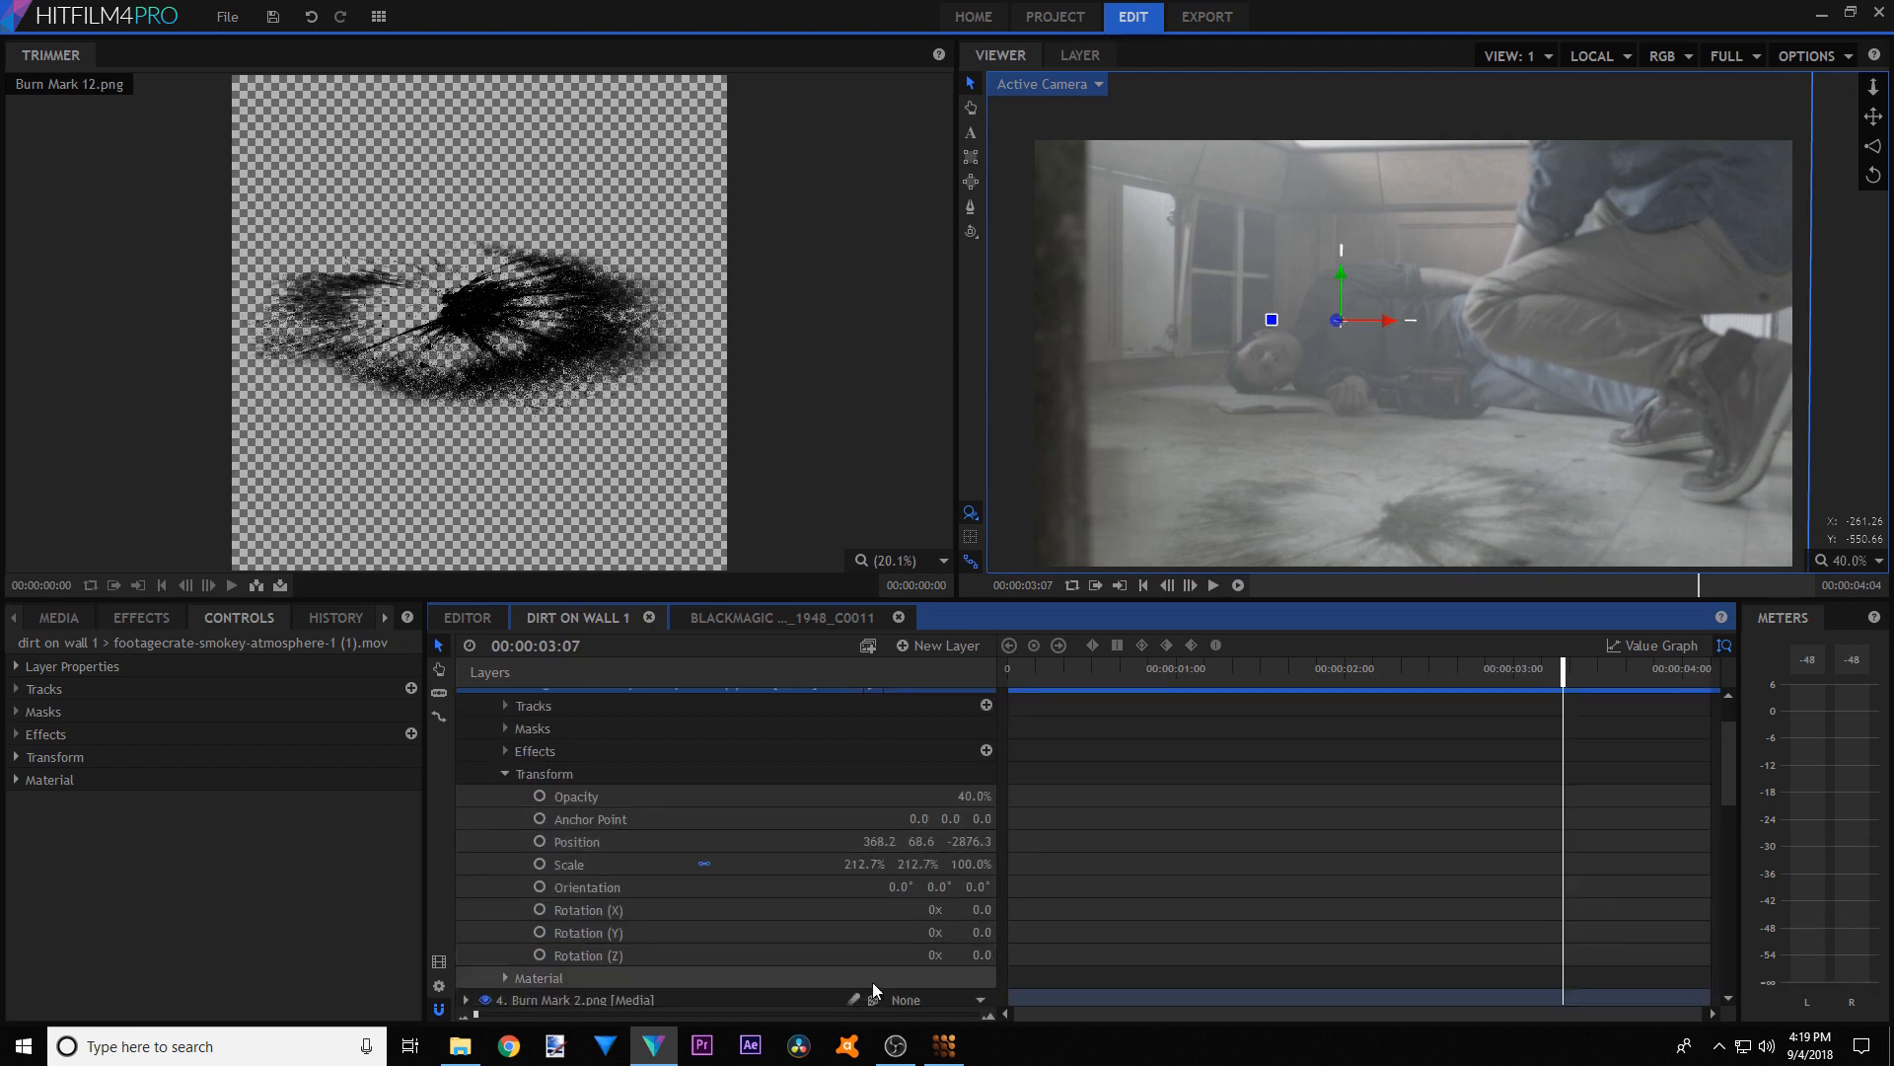
scroll(1616, 298, "down", 1)
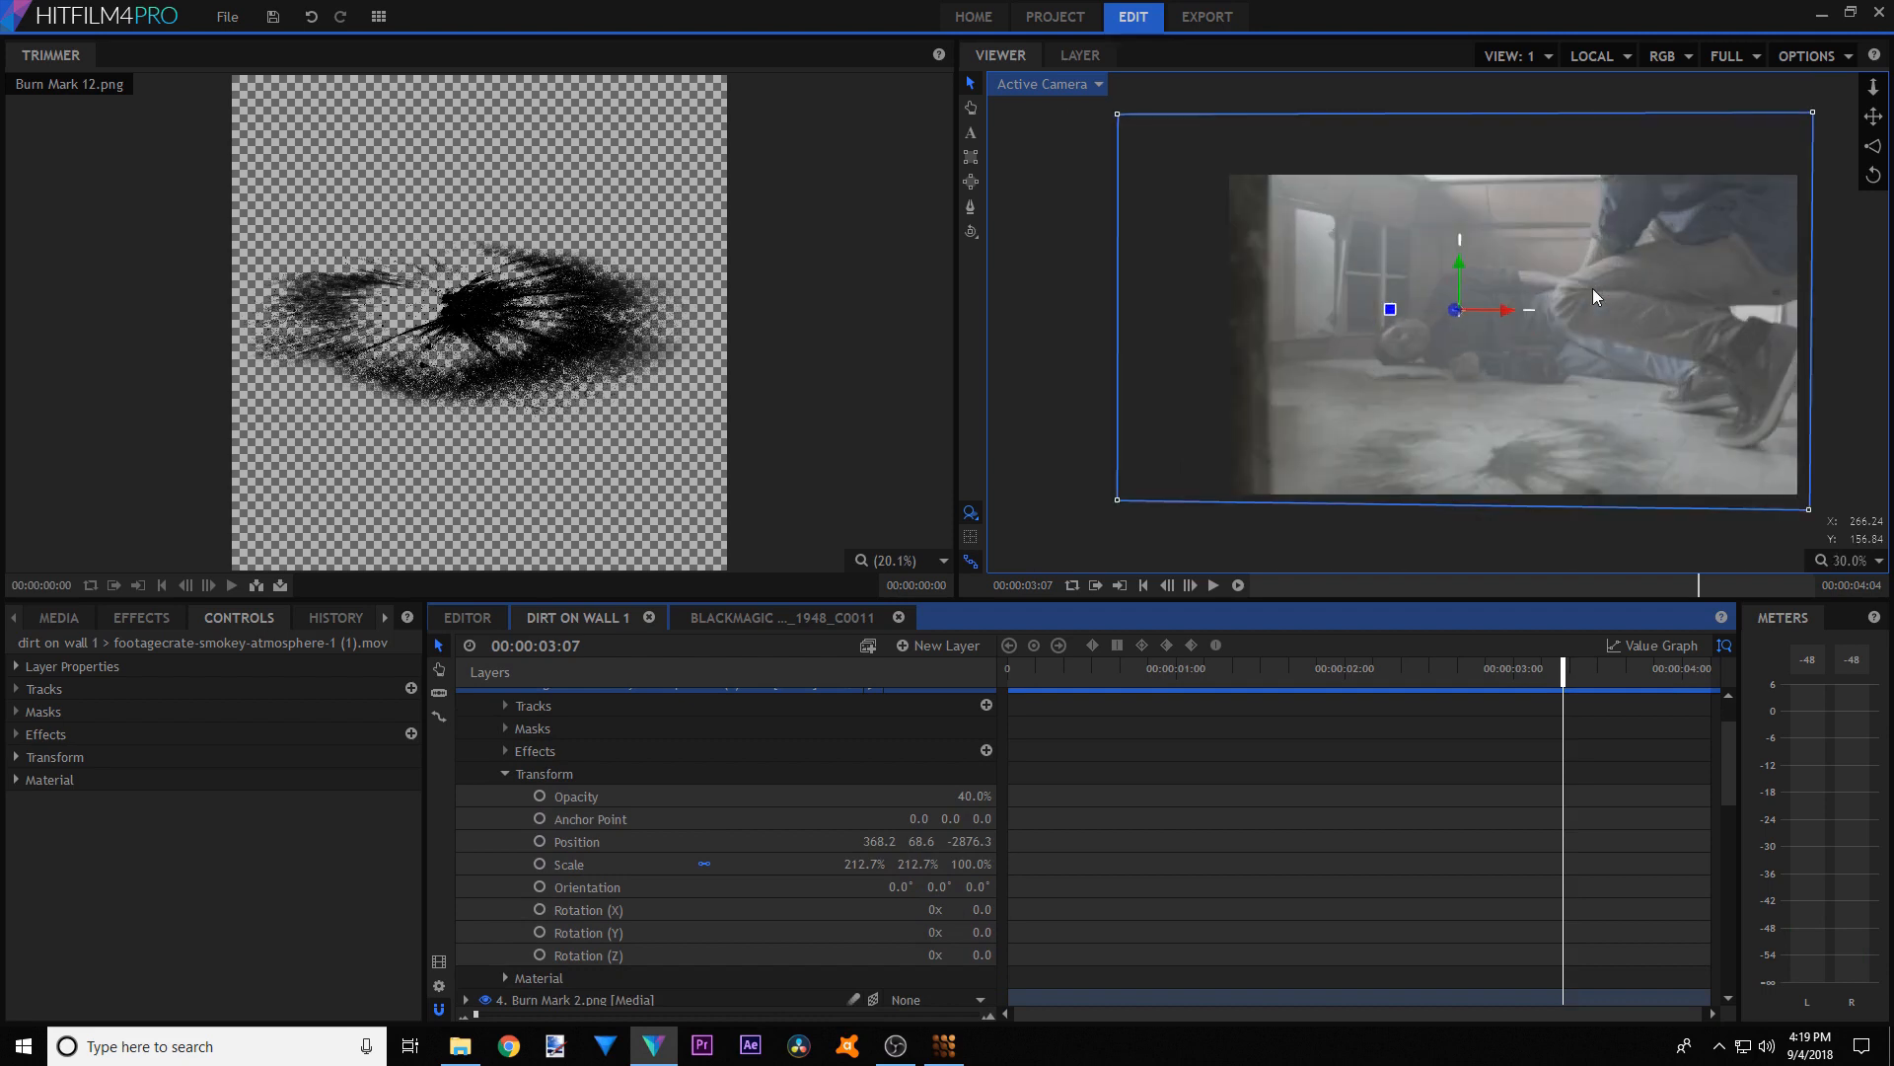
scroll(1543, 282, "up", 1)
scroll(1543, 282, "down", 1)
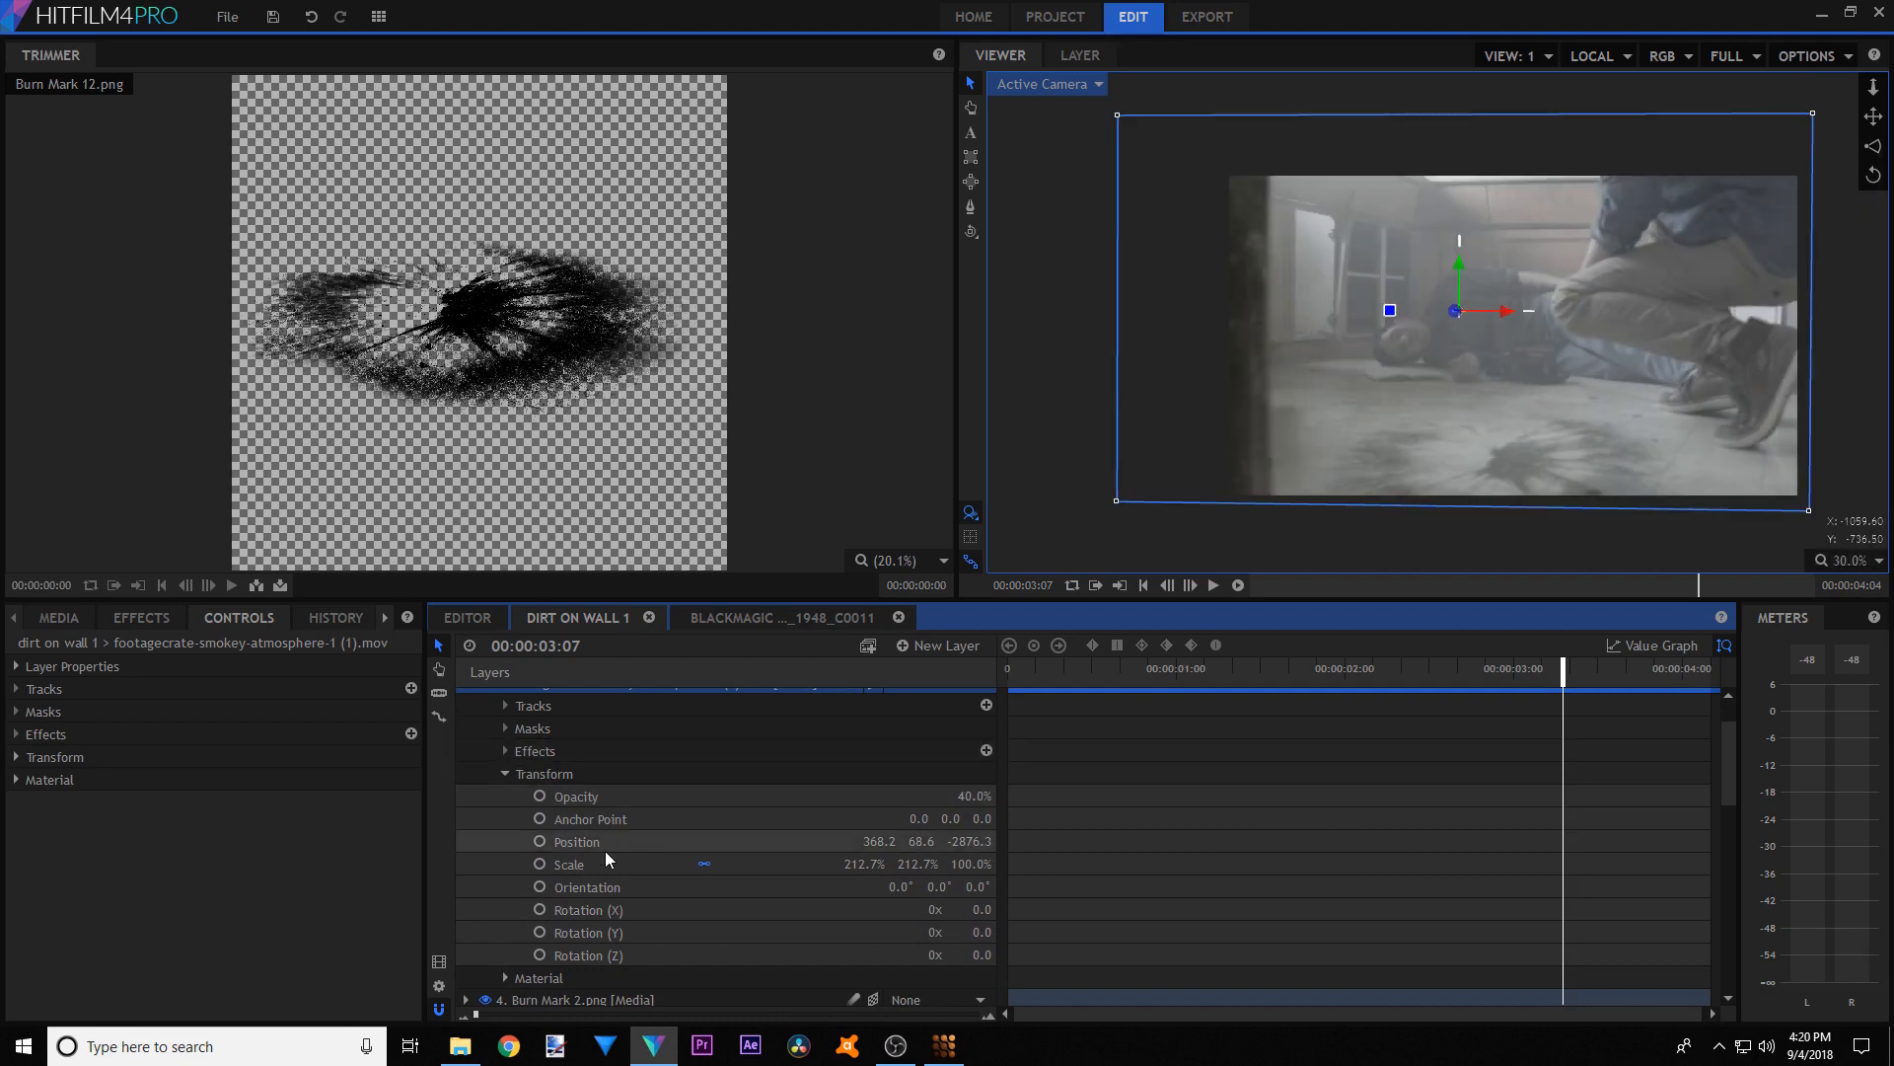
- Scrub to 00:00:03:20 and review the smoke layer's opacity and layer properties
left_click_drag(1132, 668, 1654, 667)
scroll(1440, 357, "up", 1)
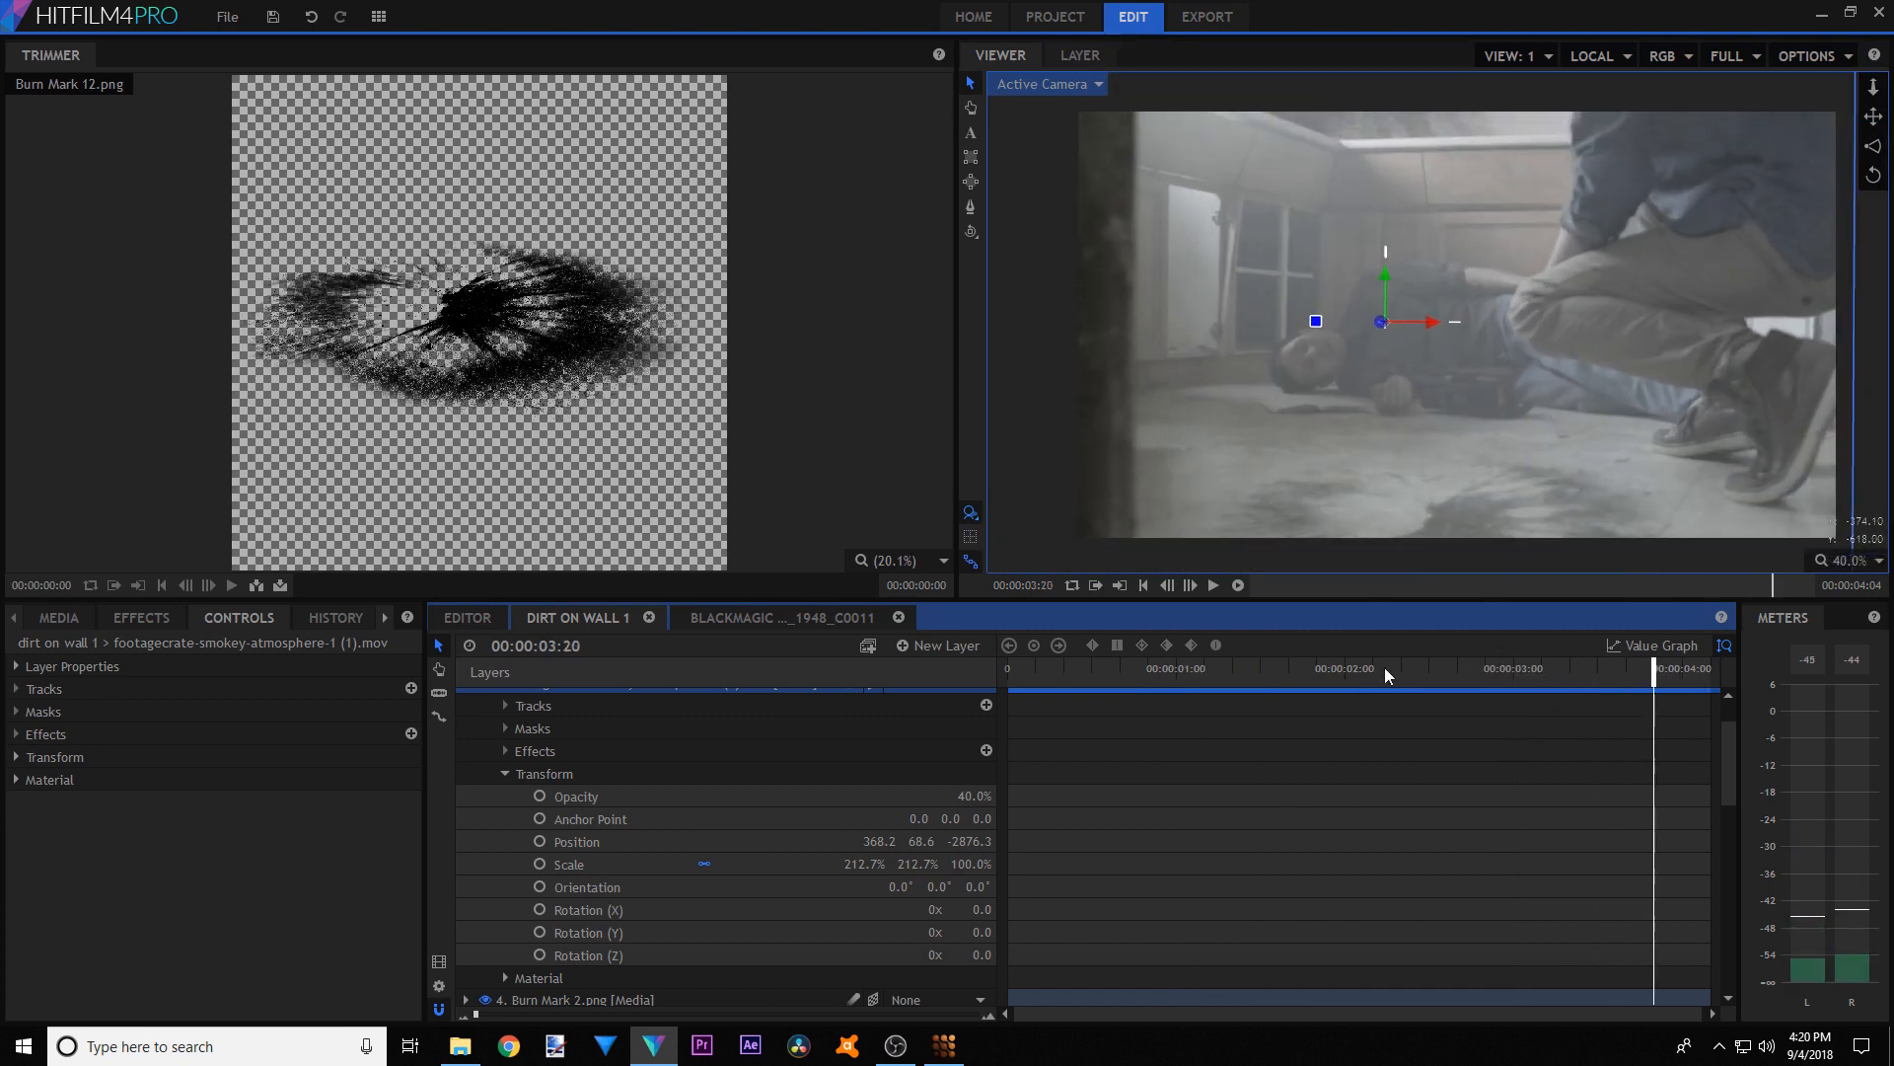
scroll(552, 738, "up", 2)
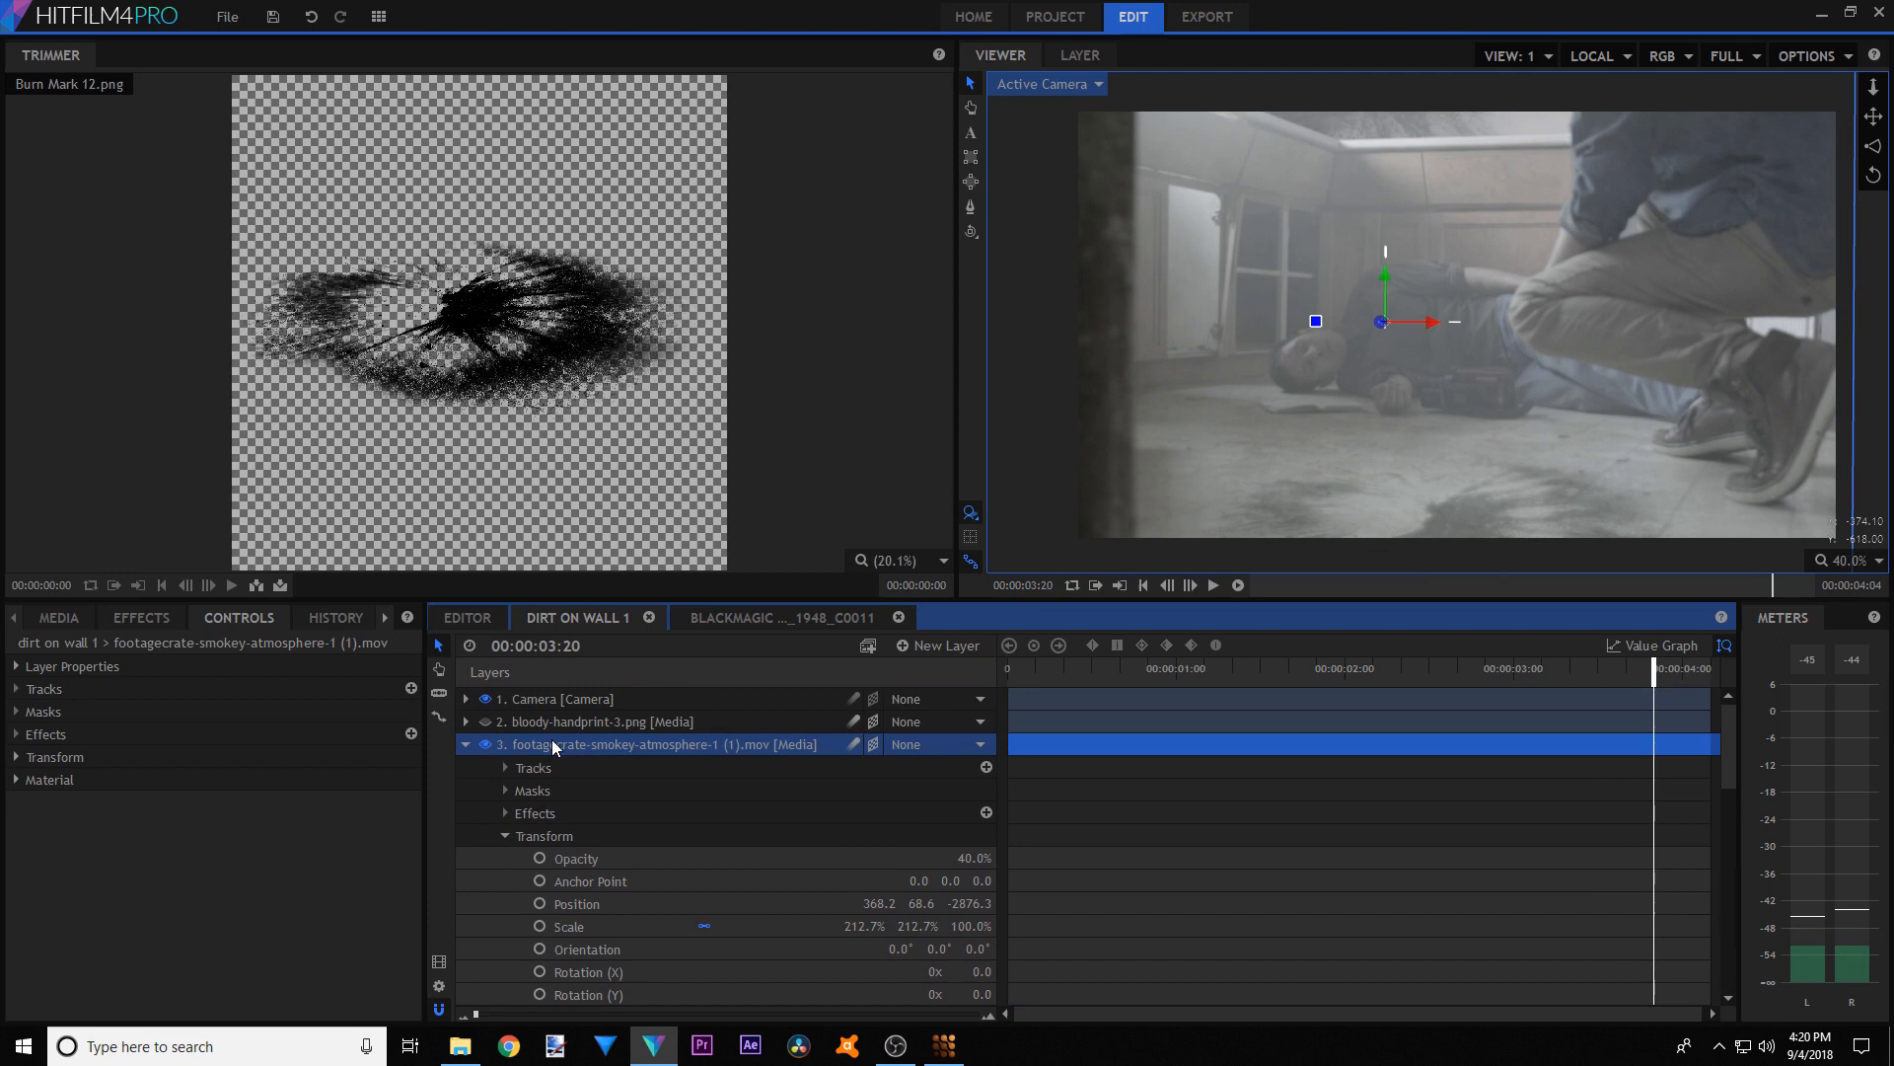
left_click(17, 756)
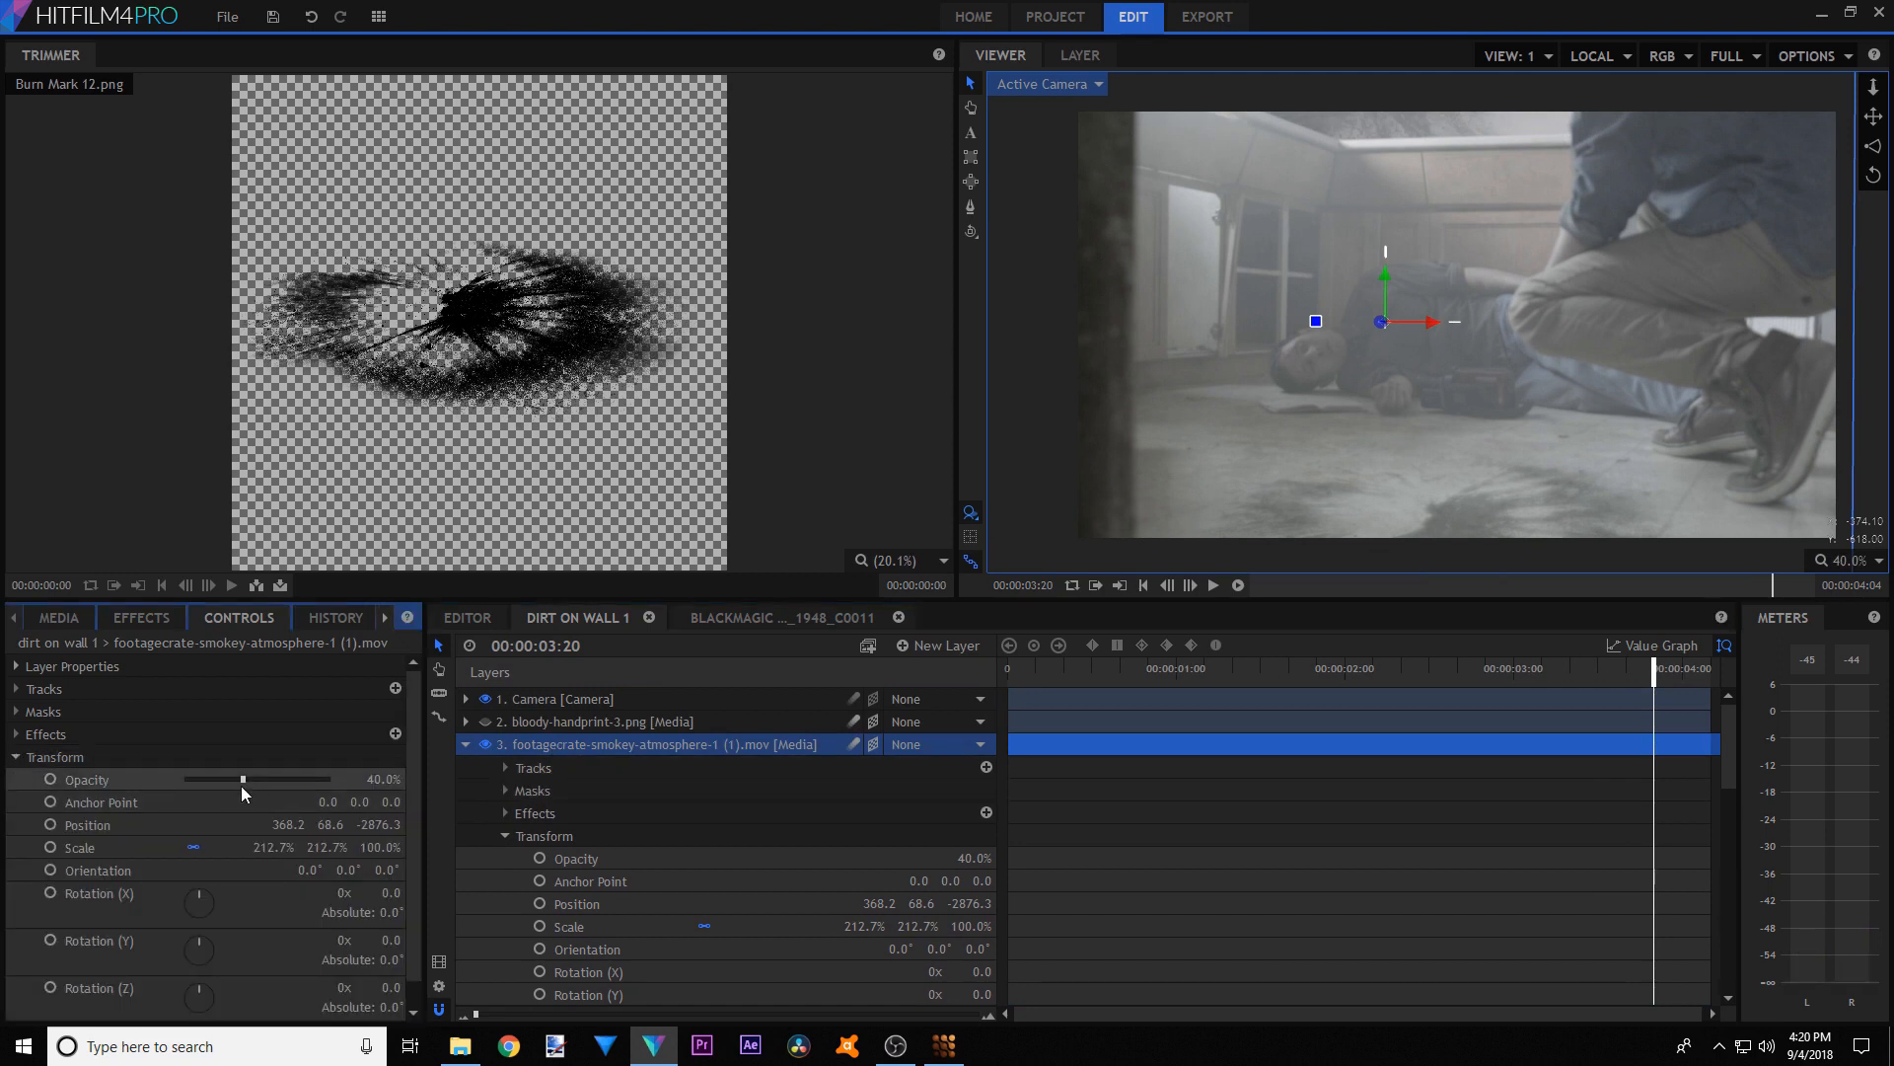
left_click(15, 754)
left_click(17, 666)
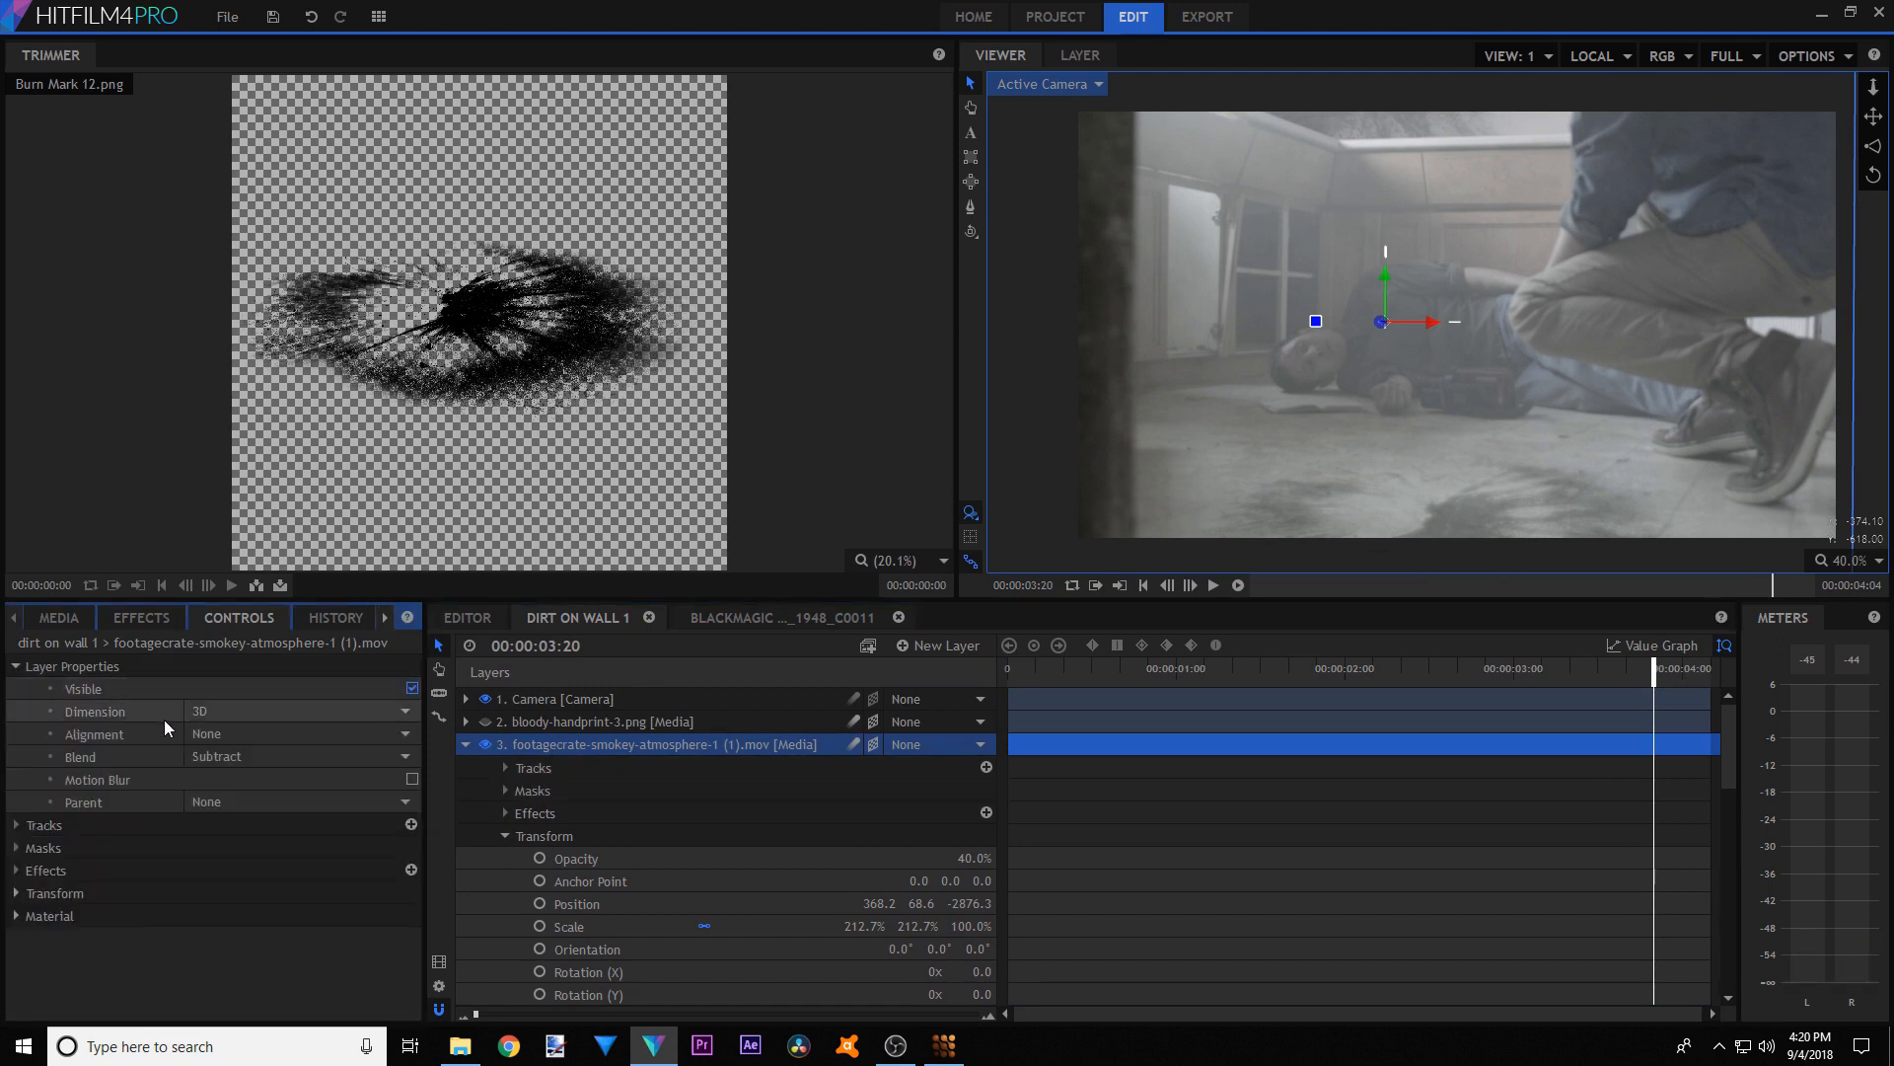
- Try Soft Light blending with 78% opacity on the smoke layer, then undo the opacity change and restore Subtract blending
left_click(259, 766)
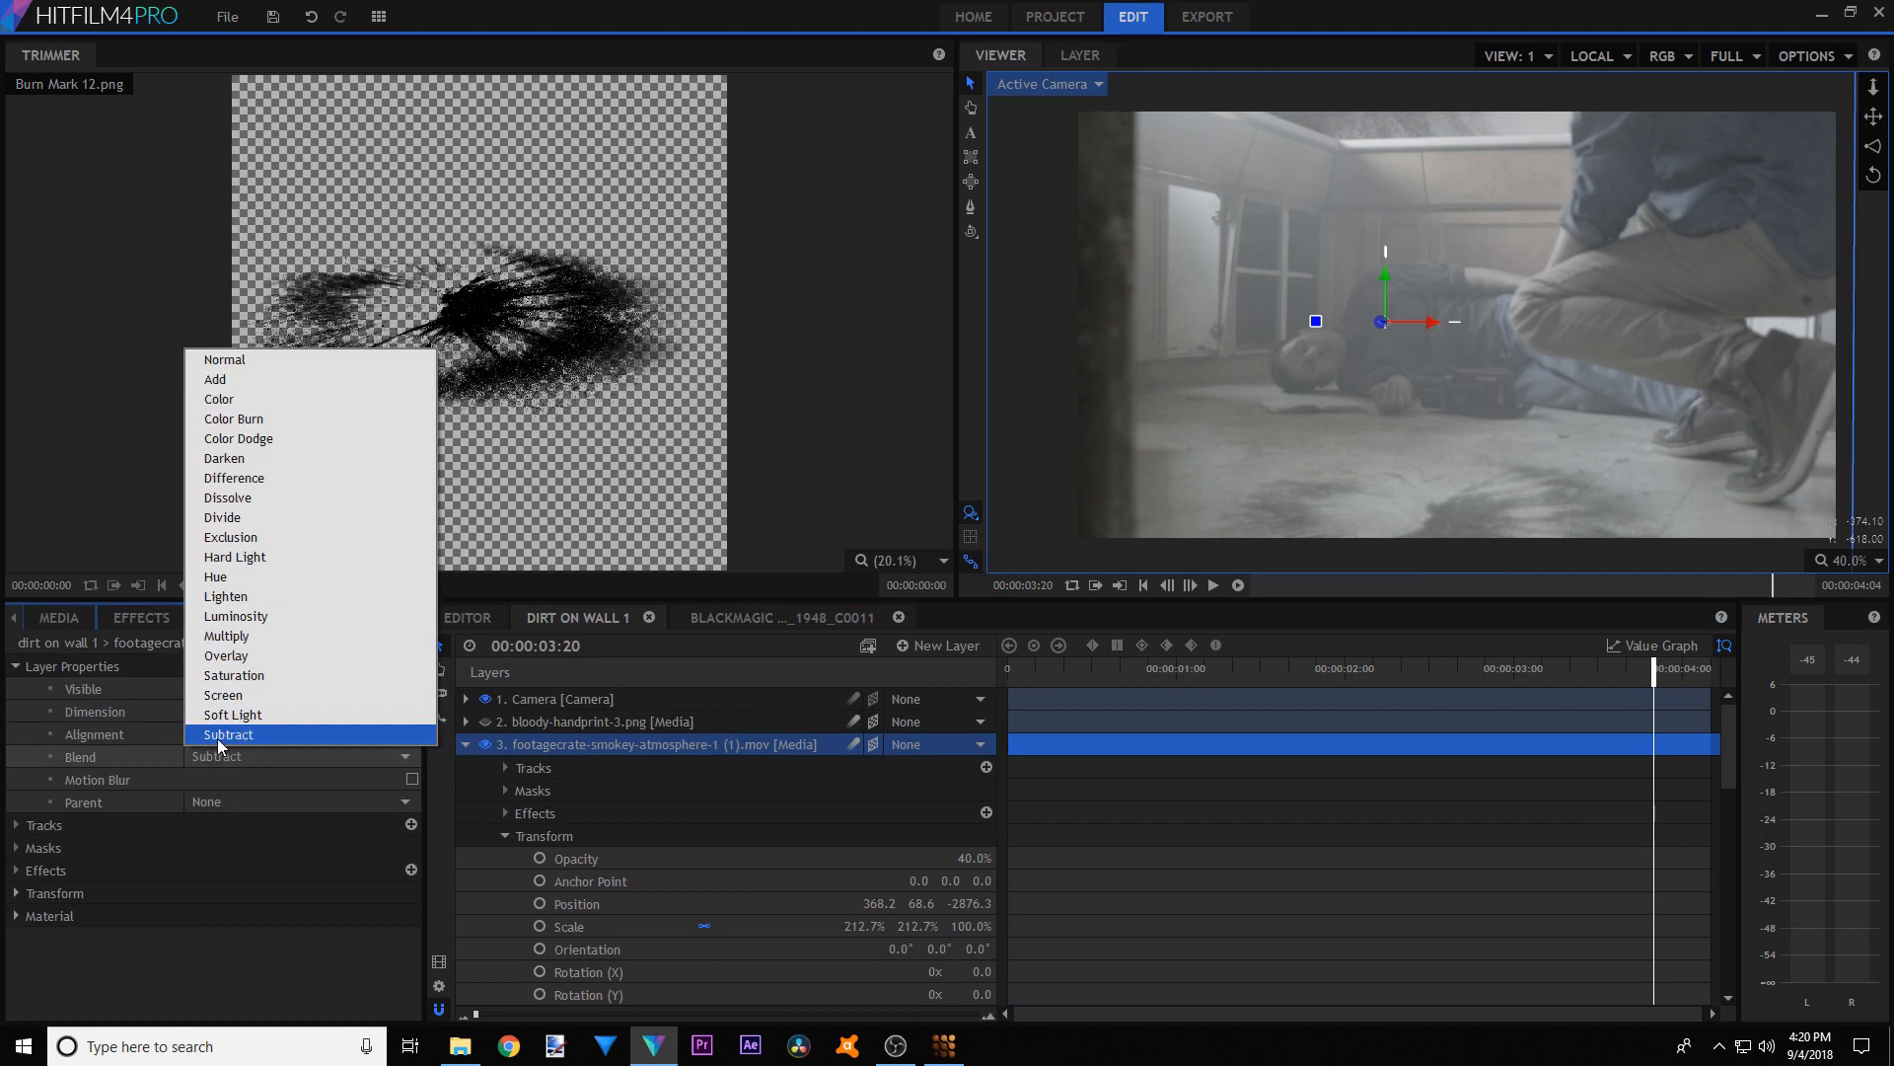
left_click(217, 736)
left_click(227, 757)
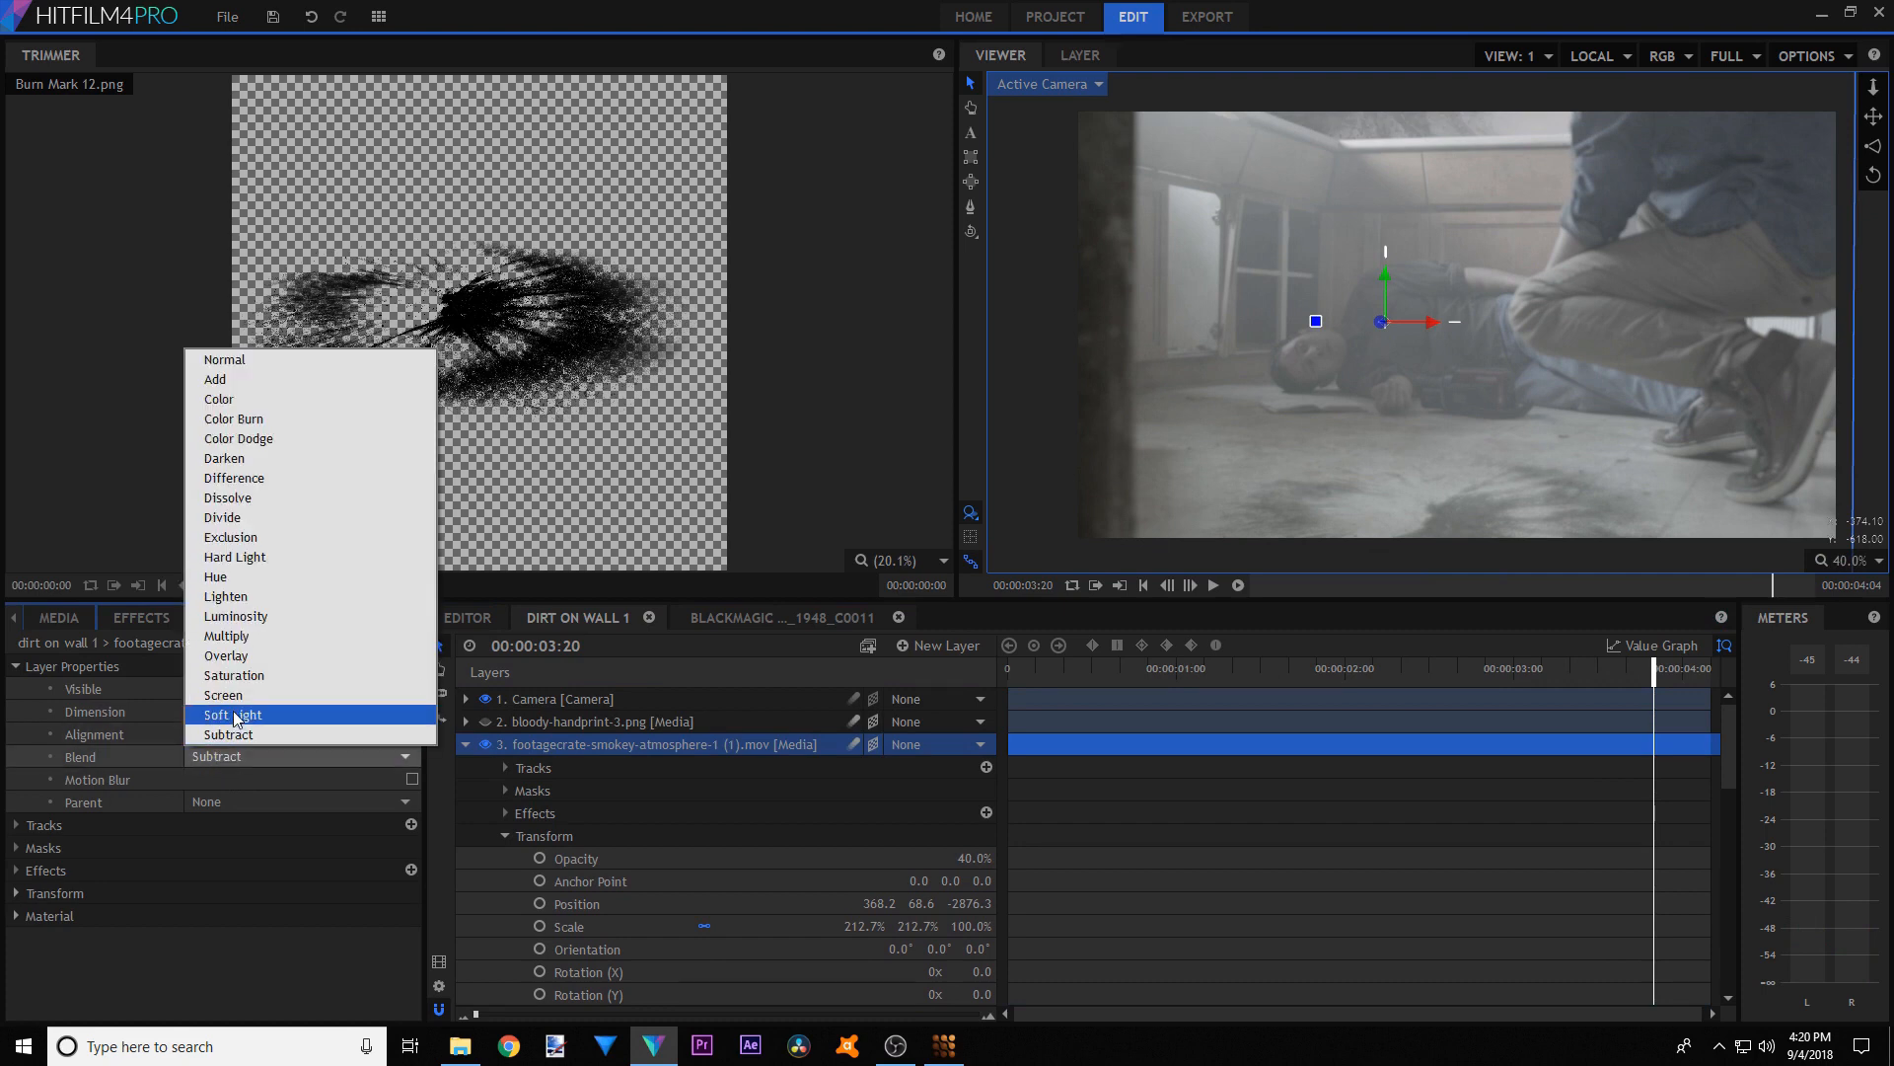
left_click(233, 713)
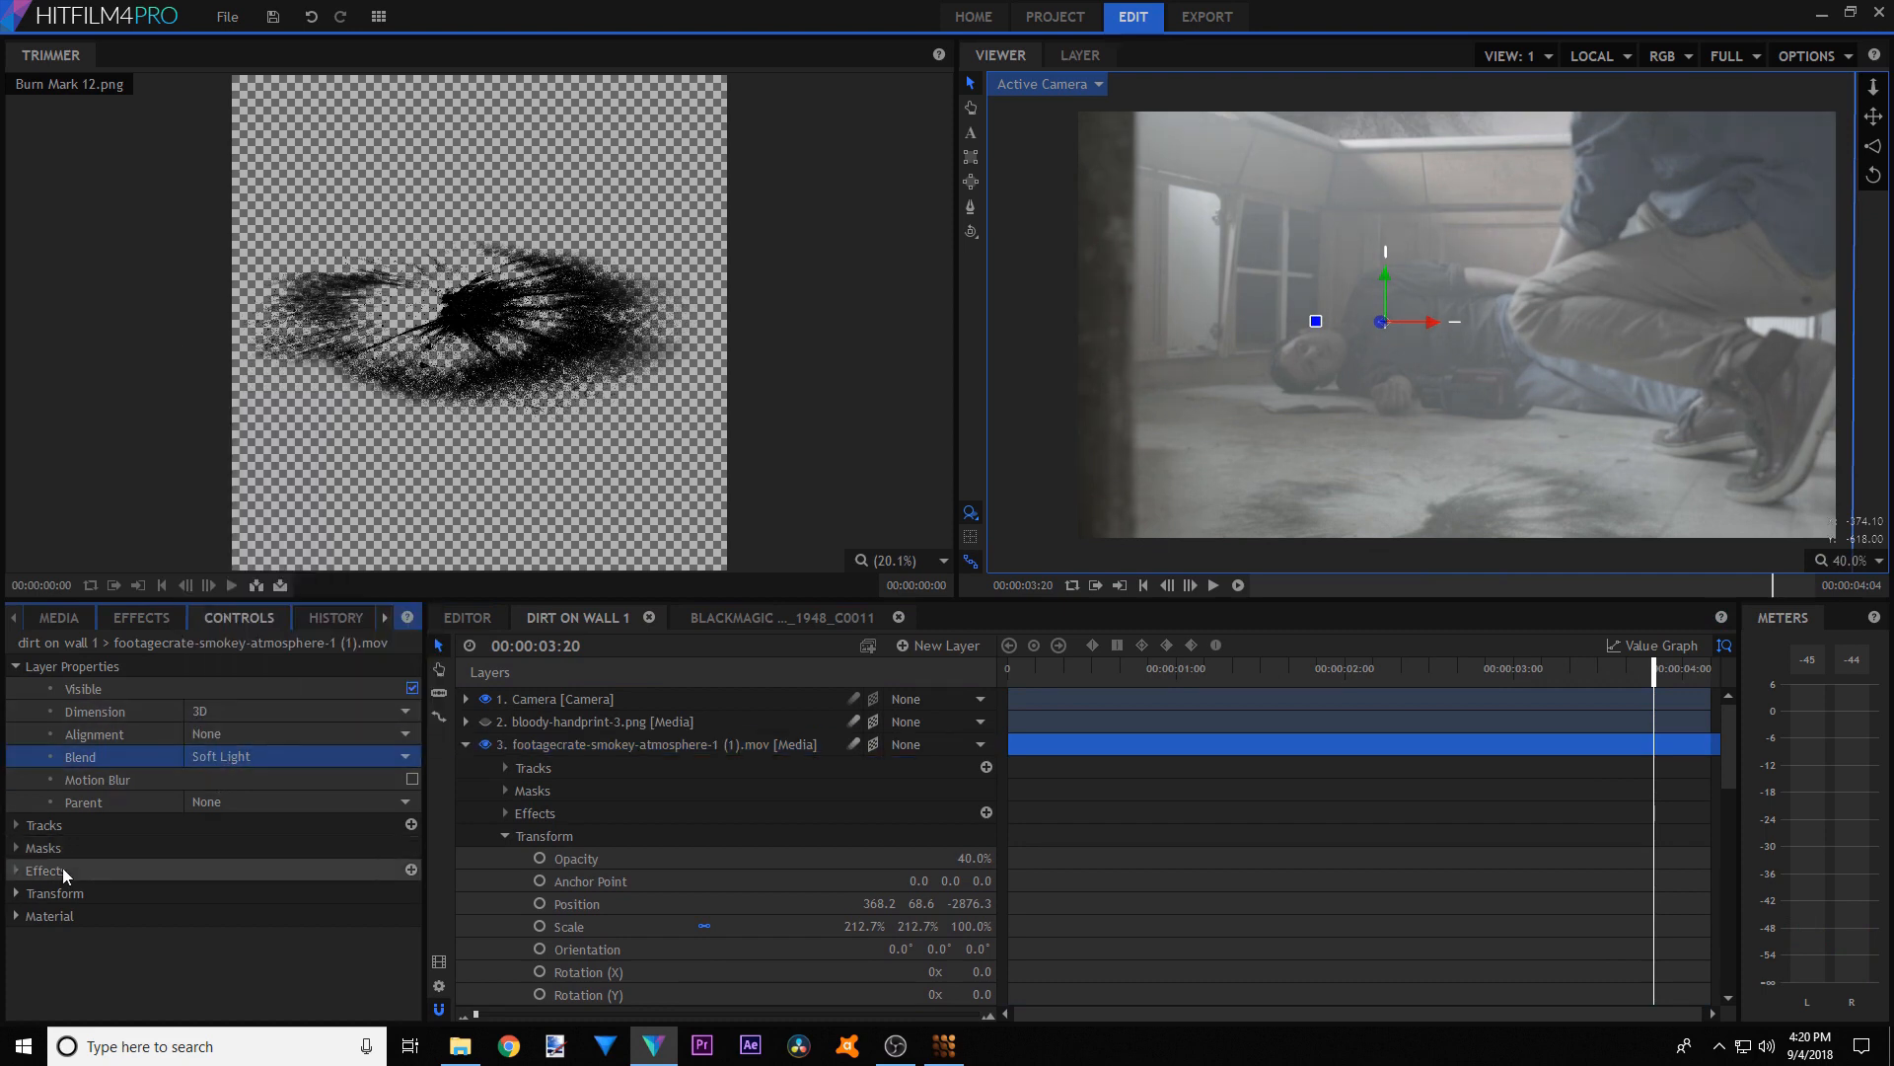
left_click(20, 891)
left_click_drag(277, 910, 263, 914)
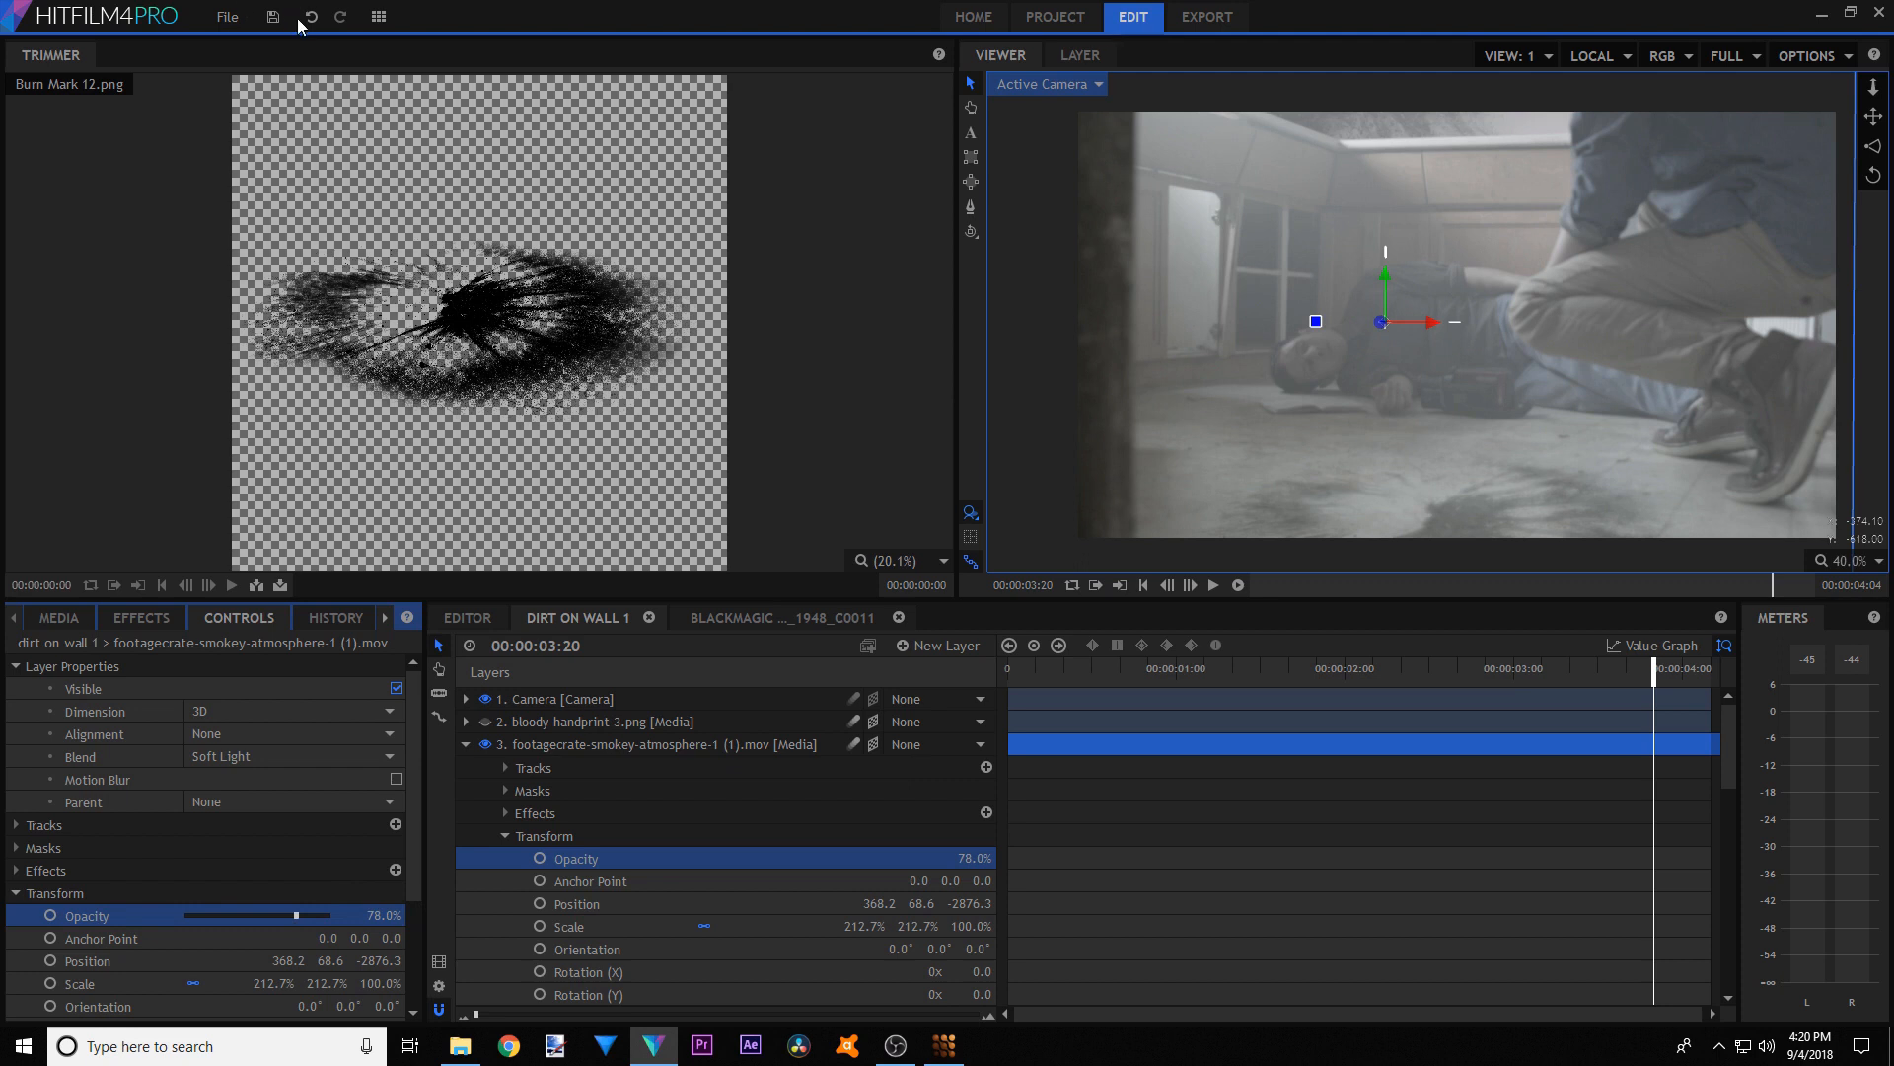
left_click(196, 760)
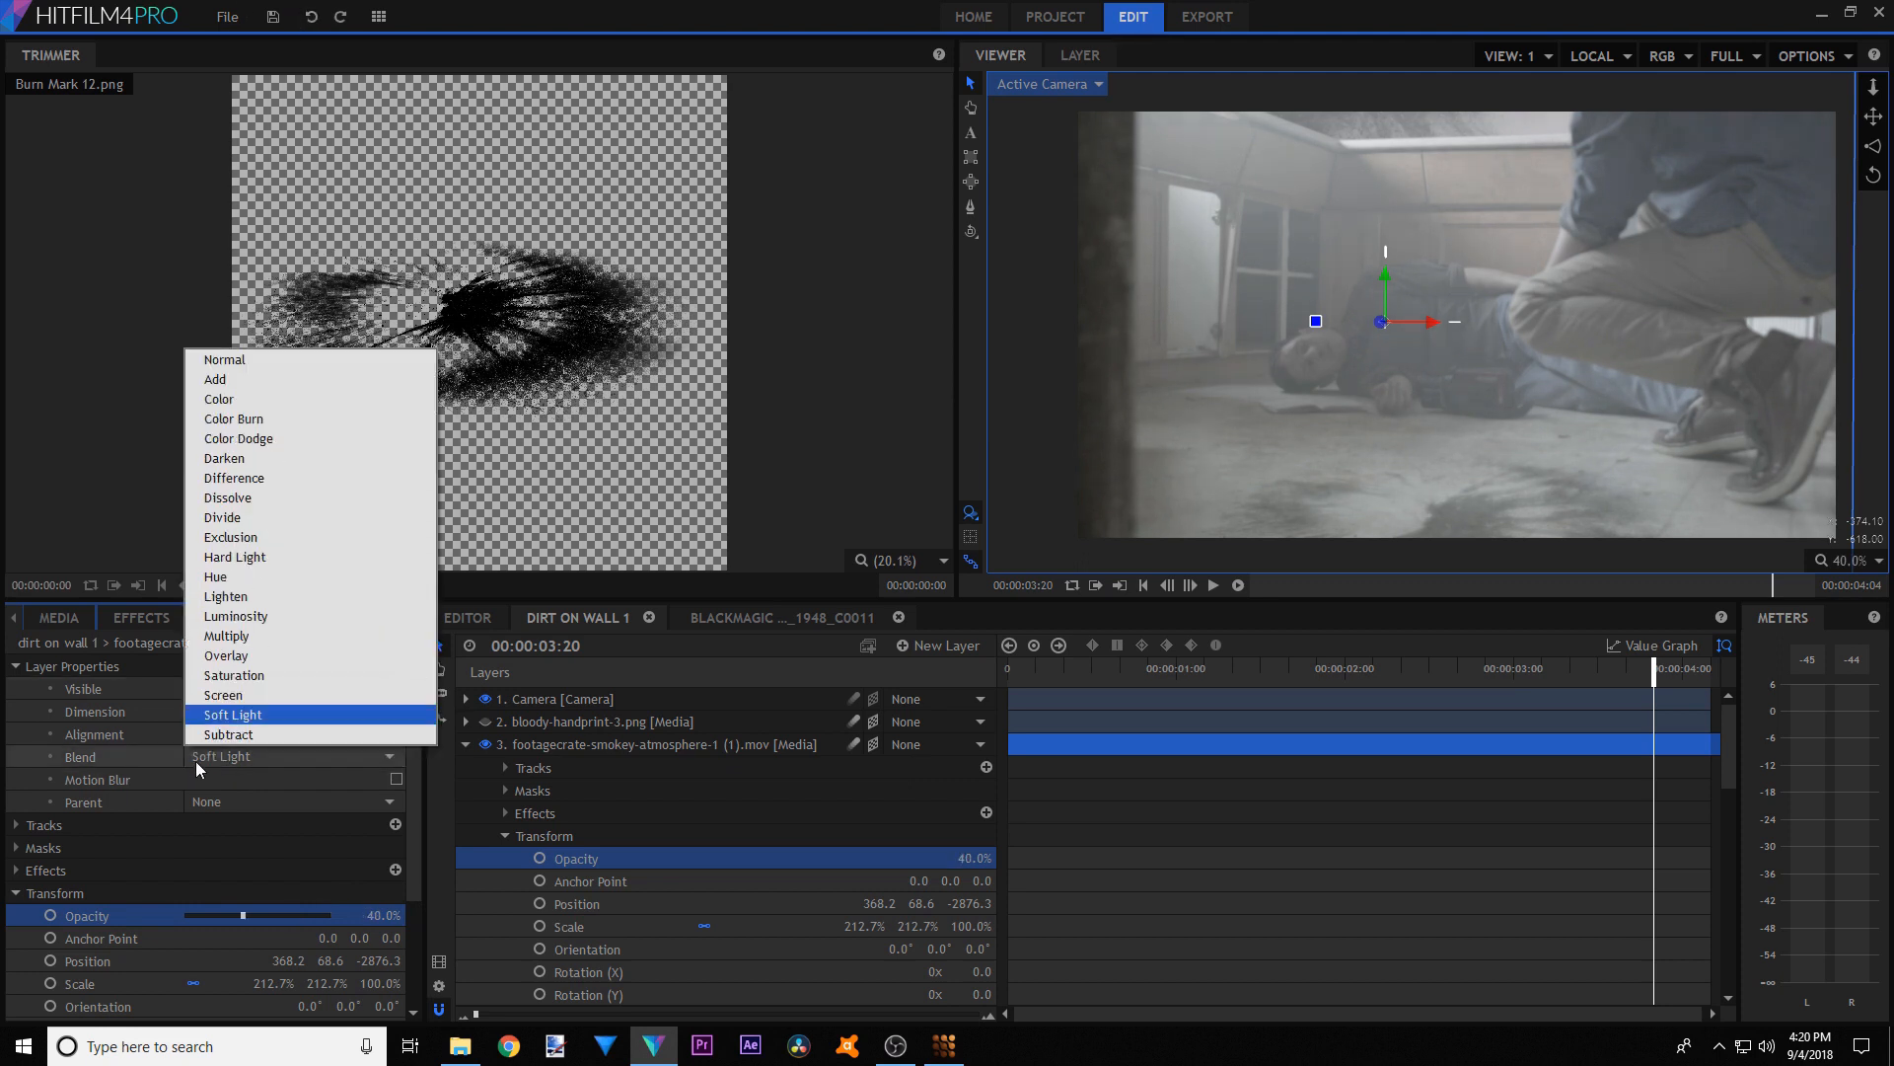
left_click(223, 730)
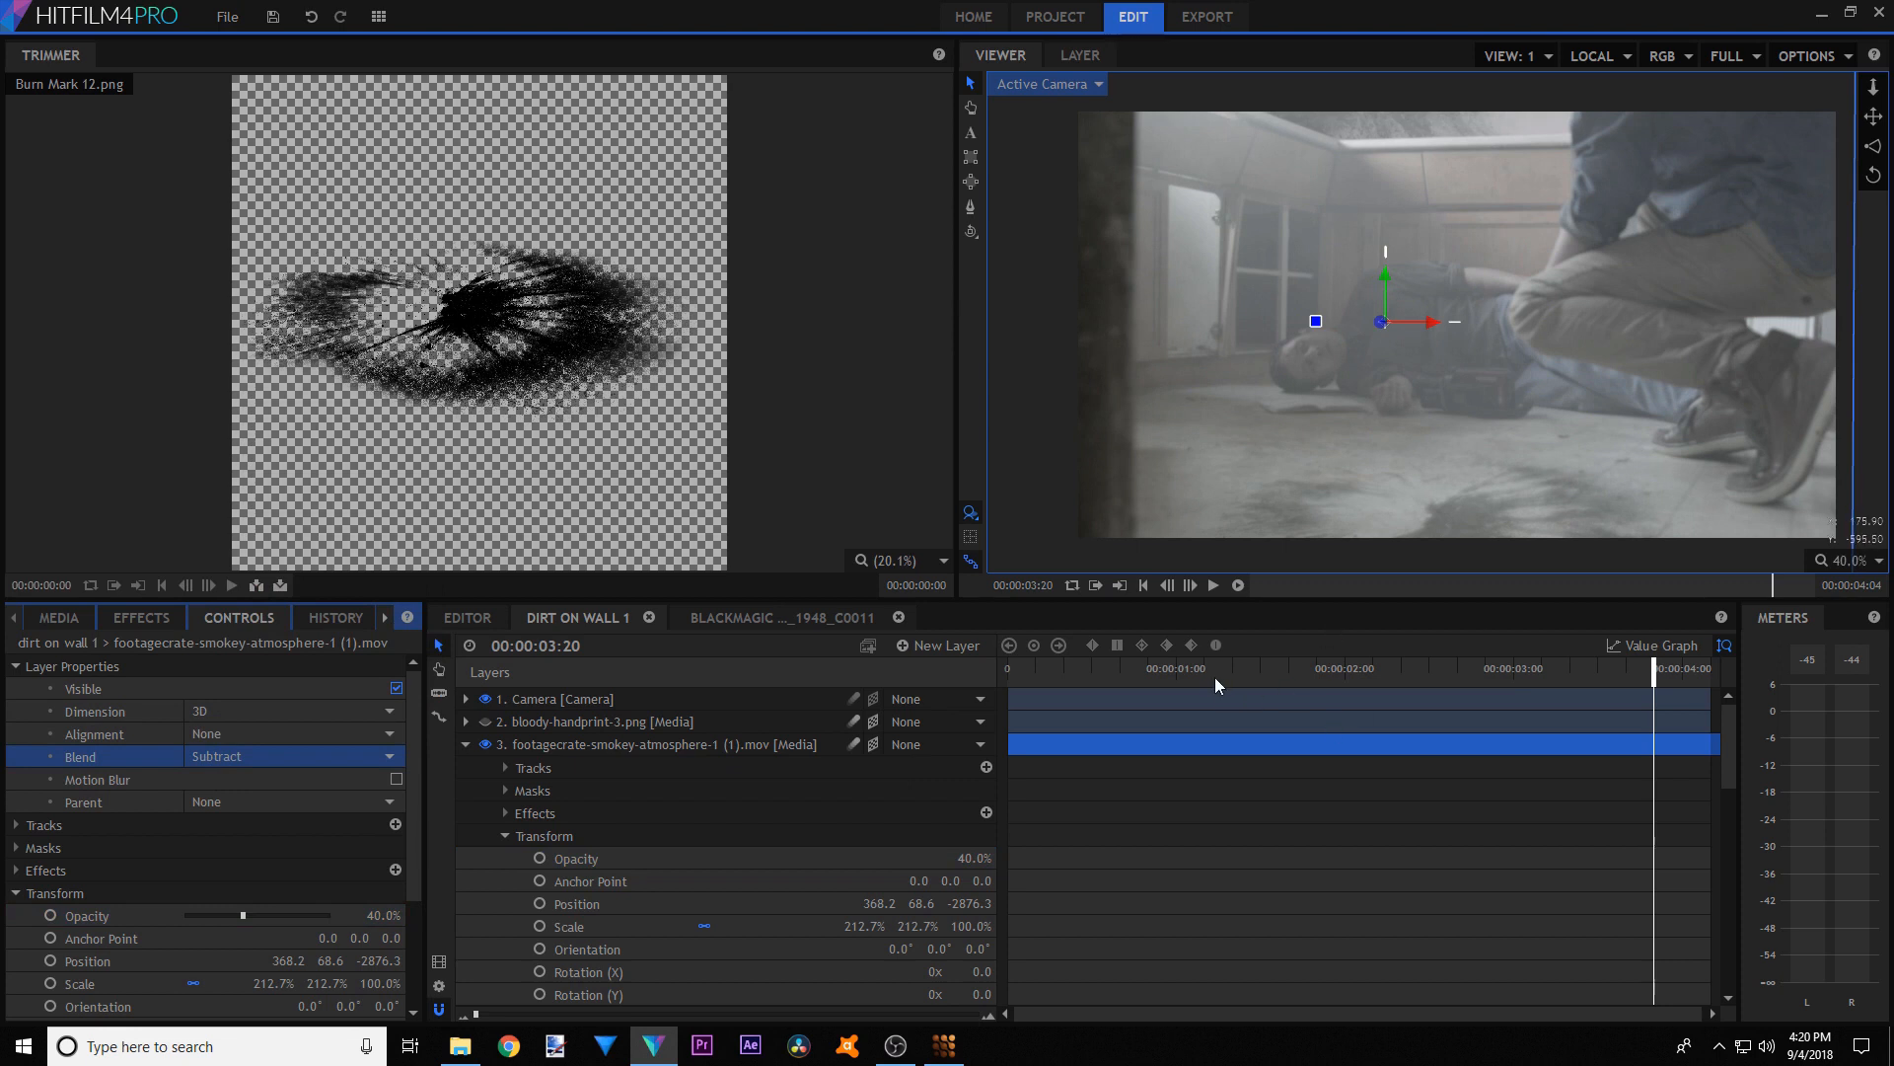
- Scrub to 00:00:02:20 to check the smoke in the shot and scale the viewer to fit
left_click_drag(1215, 677, 1482, 662)
left_click(1853, 561)
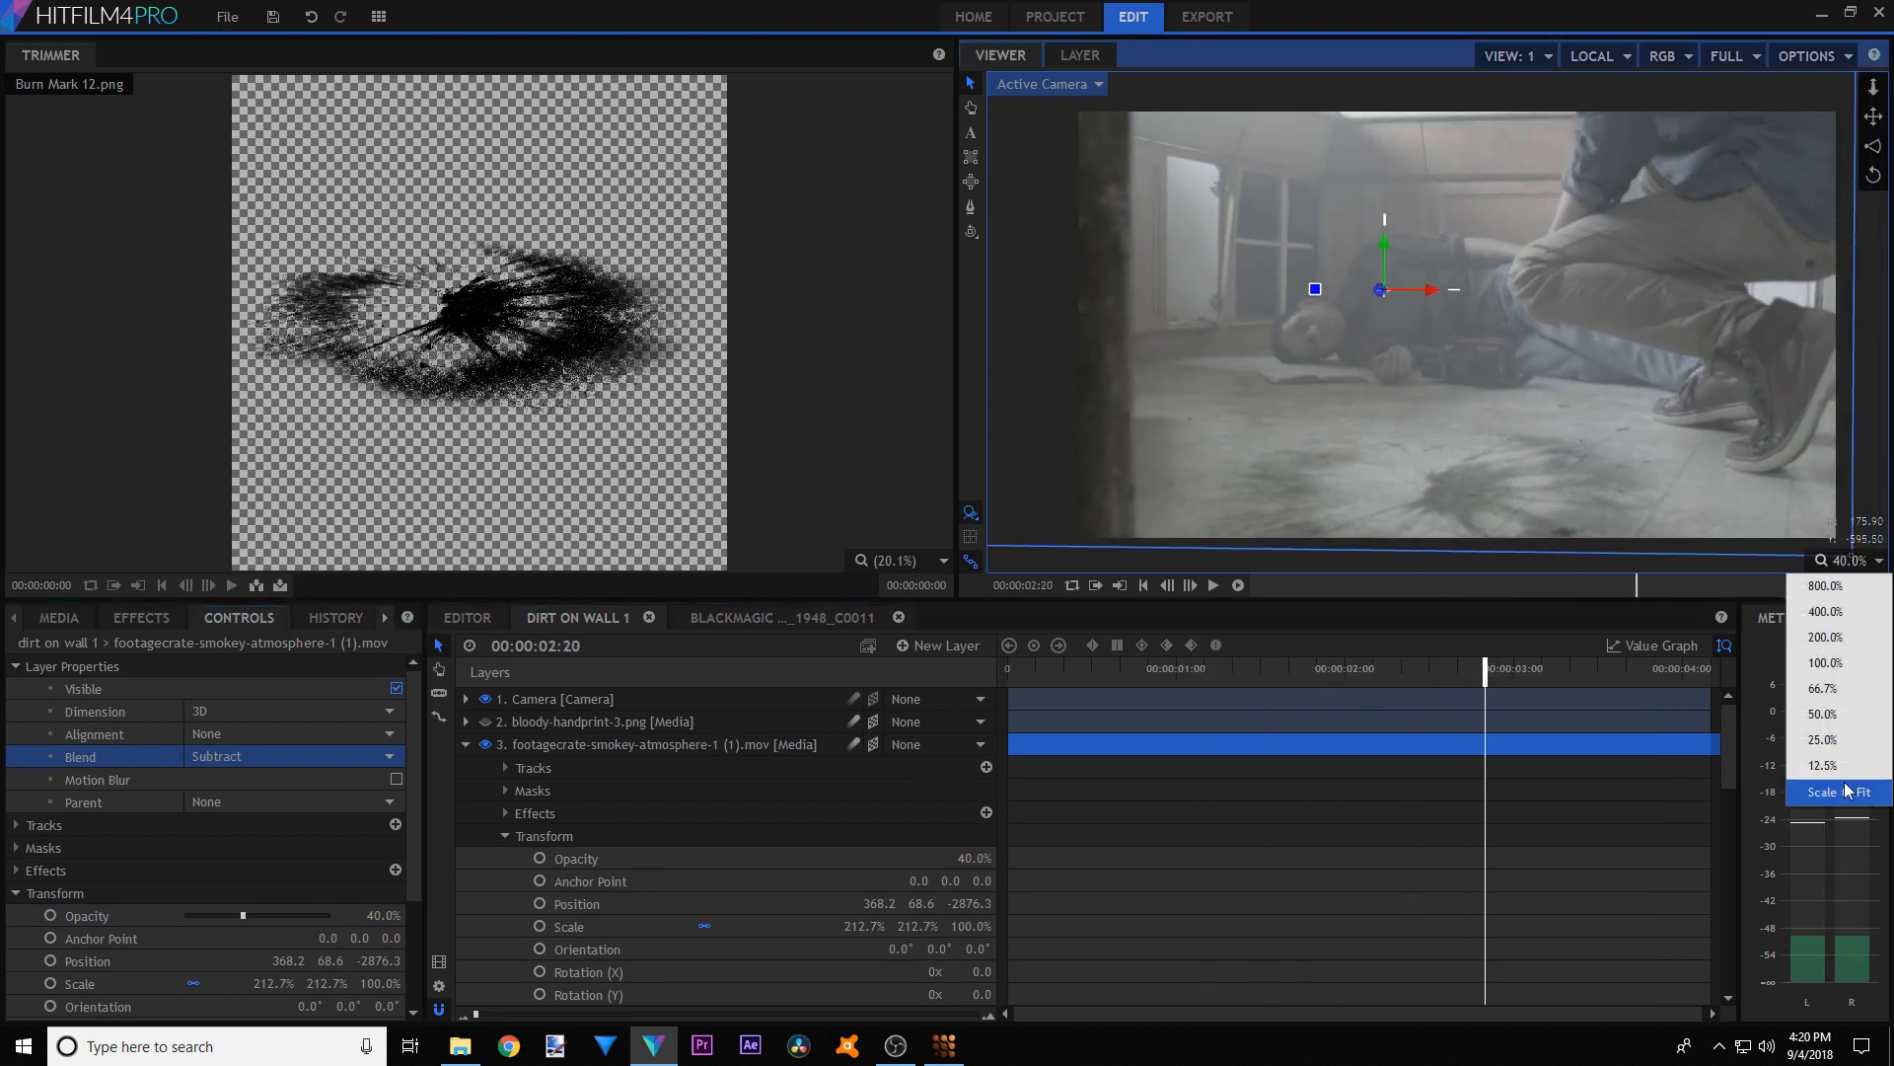
left_click(1846, 790)
- Collapse the smoke layer and hide the footagecrate-smokey-atmosphere-1, Burn Mark 2.png and Burn Mark 12.png layers
left_click(465, 744)
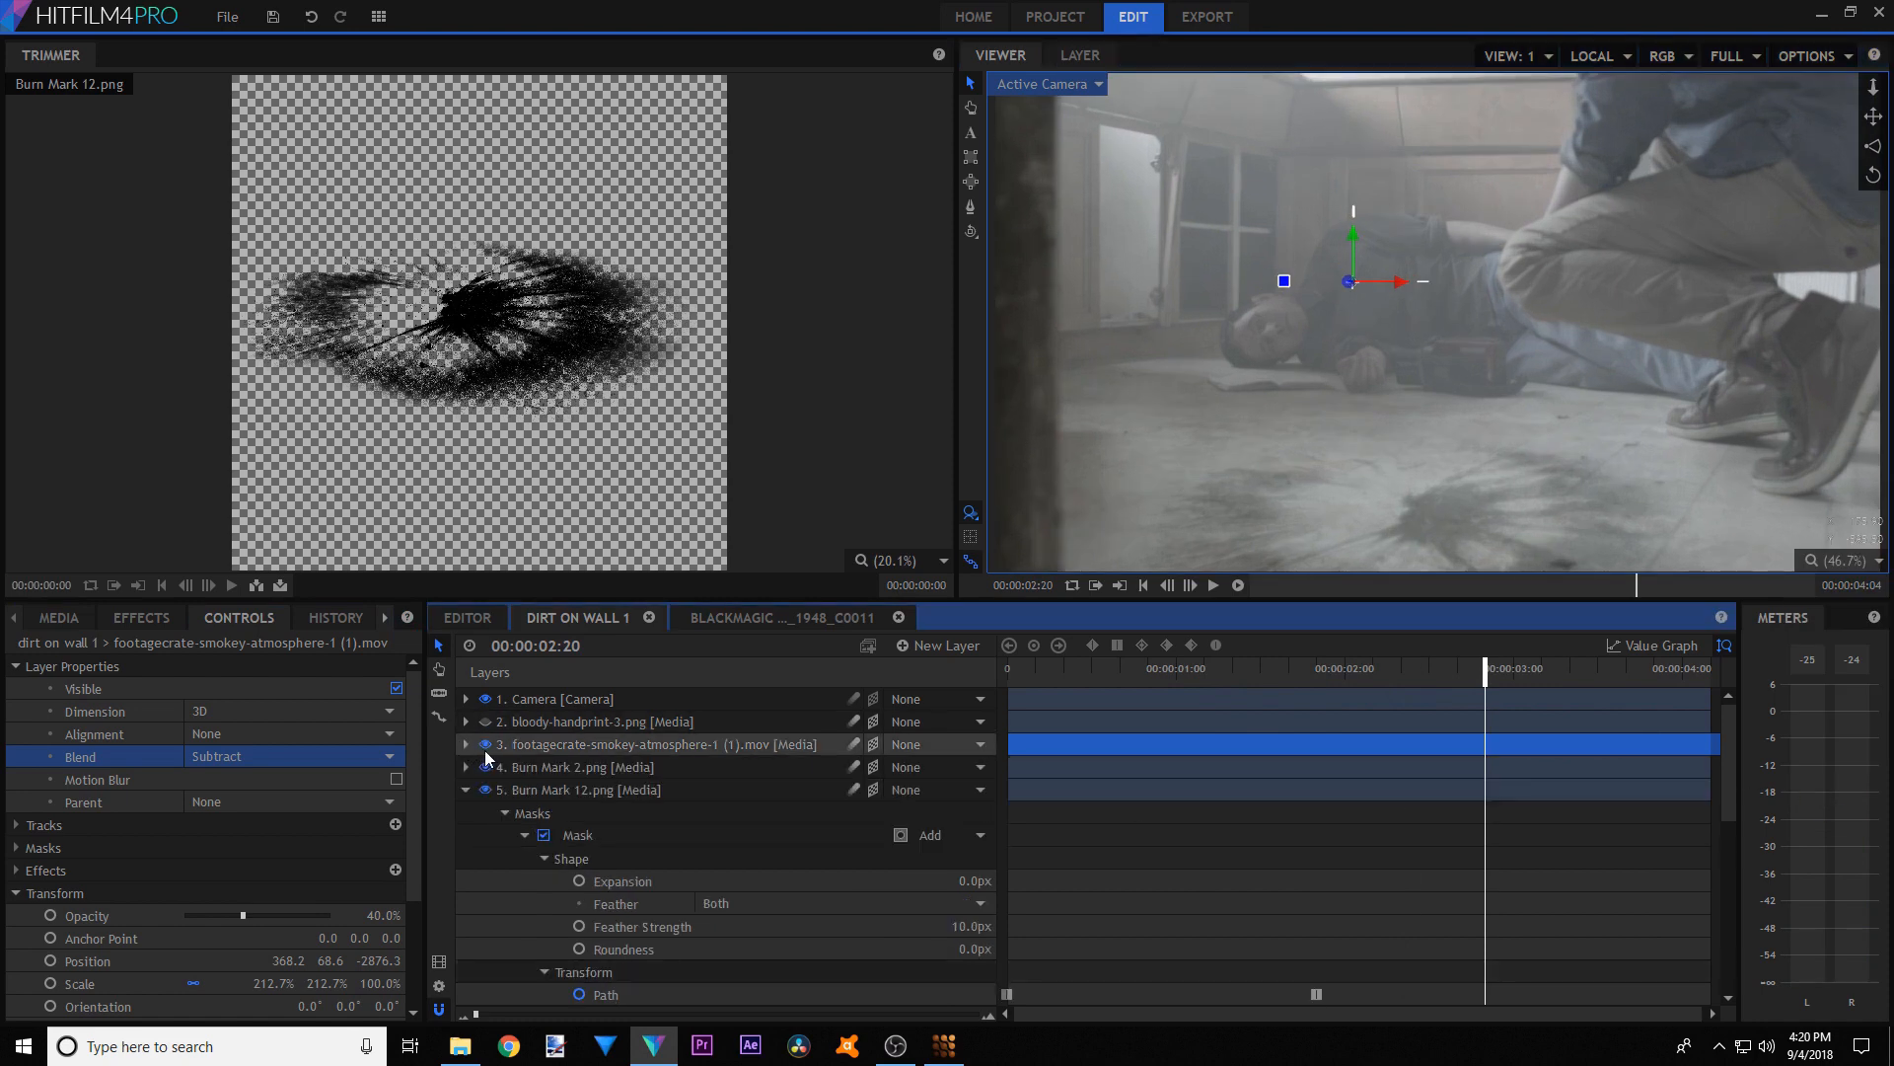
left_click(486, 749)
left_click(485, 766)
left_click(486, 749)
left_click(486, 749)
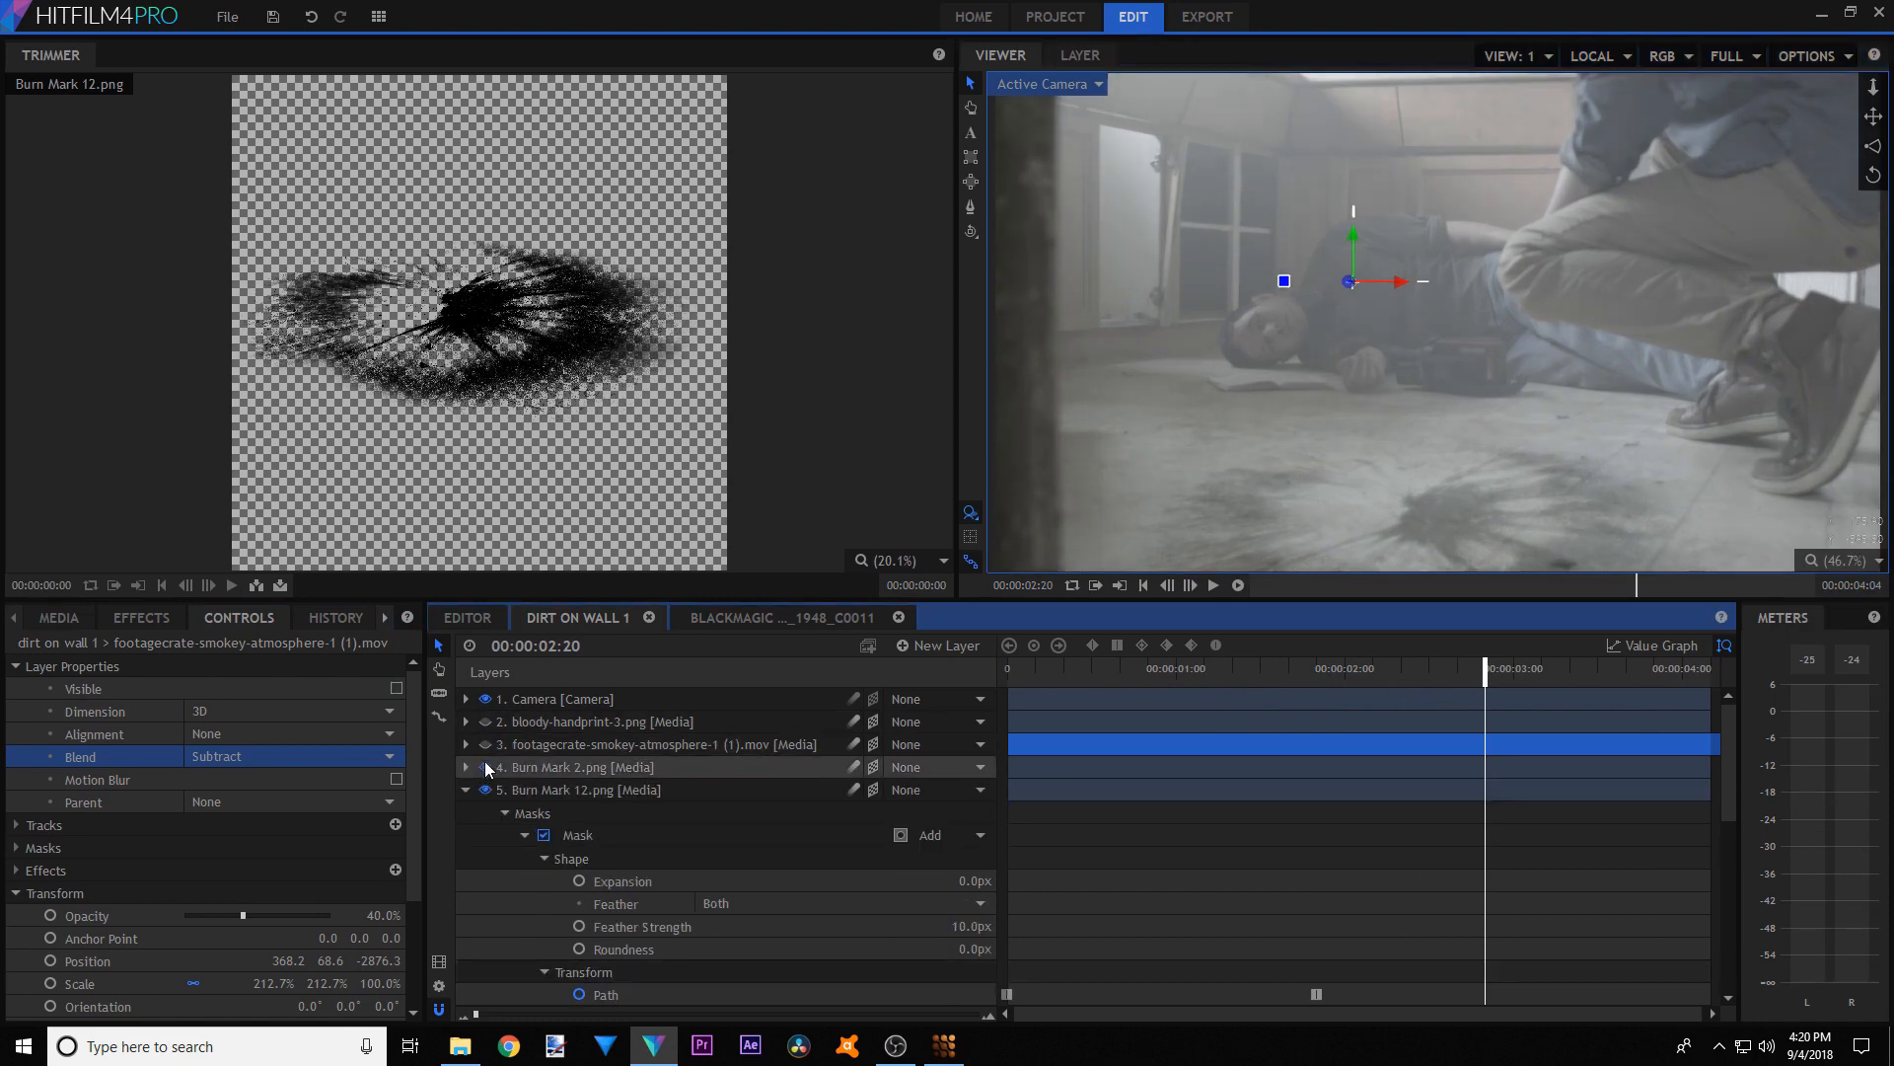
left_click(486, 789)
- Make the bloody-handprint-3.png layer visible, go to 00:00:00:00 and expand the layer's transform properties
left_click_drag(1090, 678, 1014, 676)
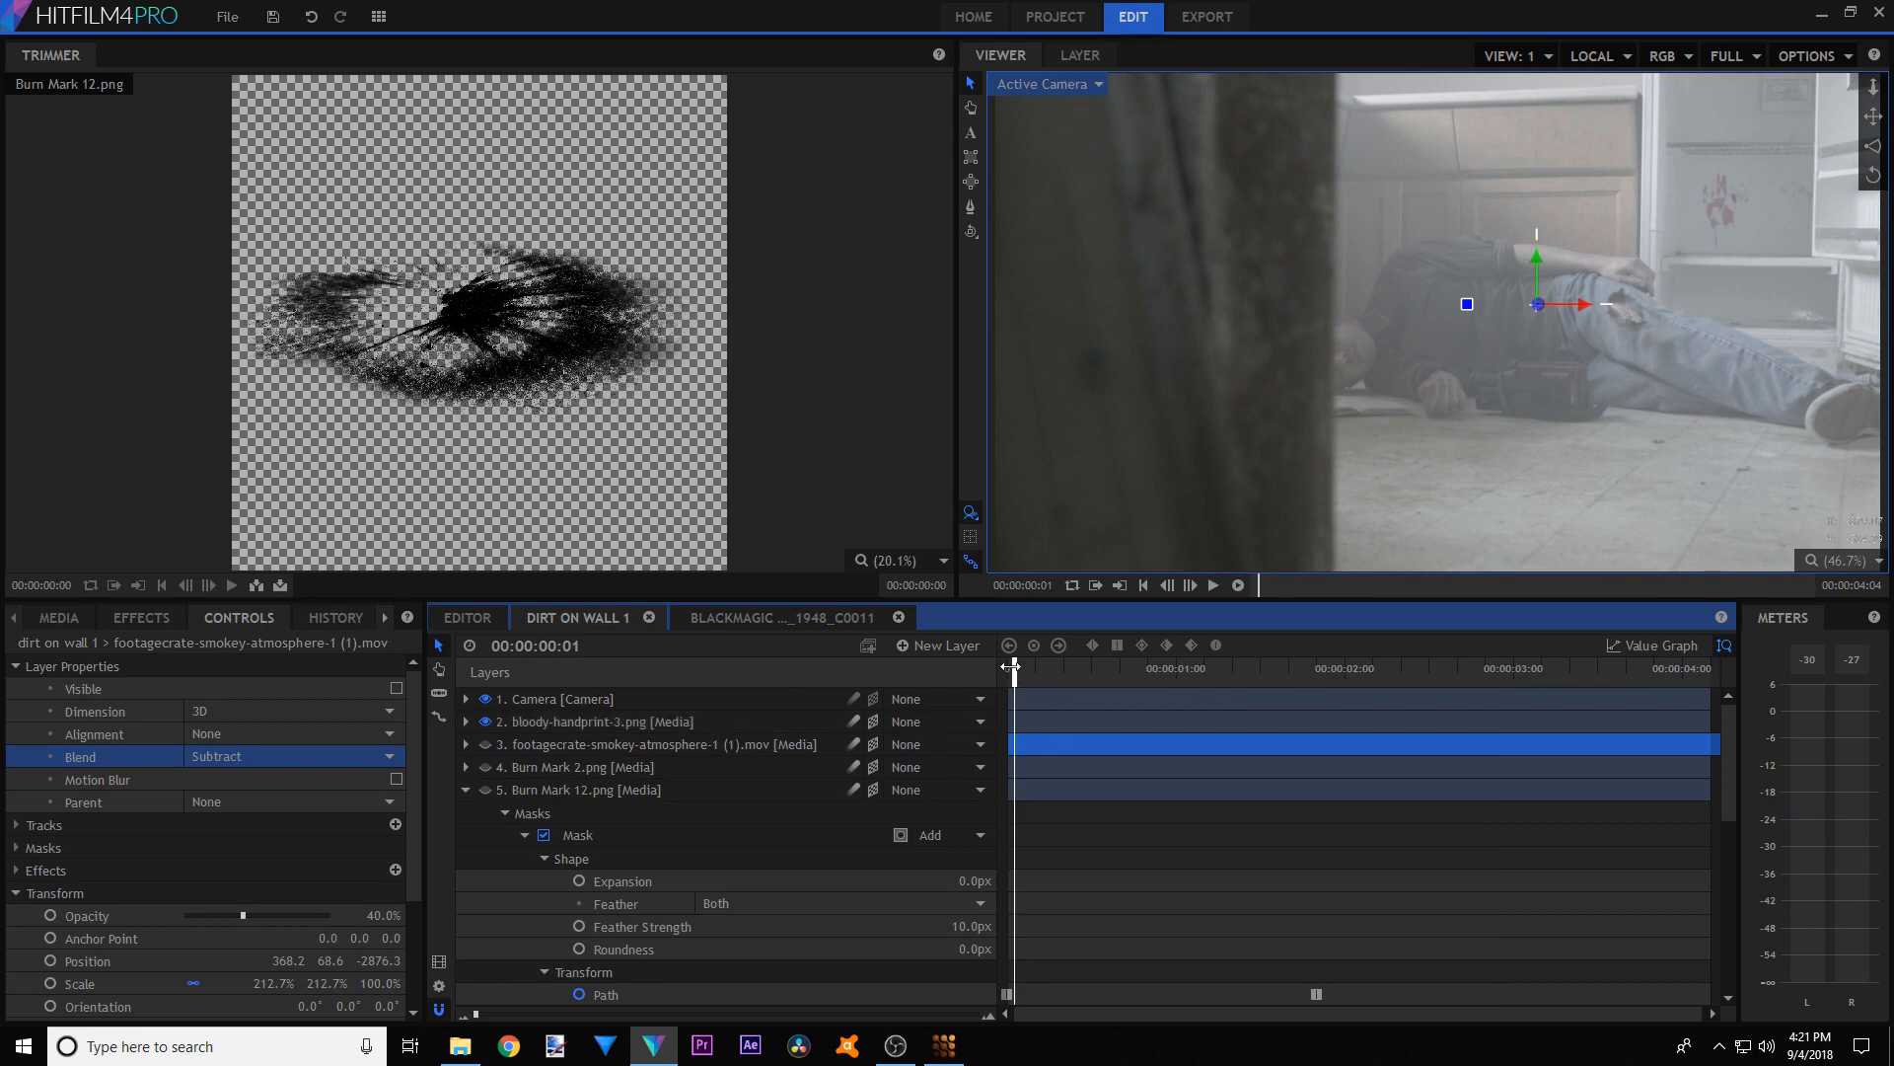
mouse_move(1013, 667)
left_mouse_down()
mouse_move(1223, 650)
mouse_move(1007, 653)
left_mouse_up()
left_click(467, 722)
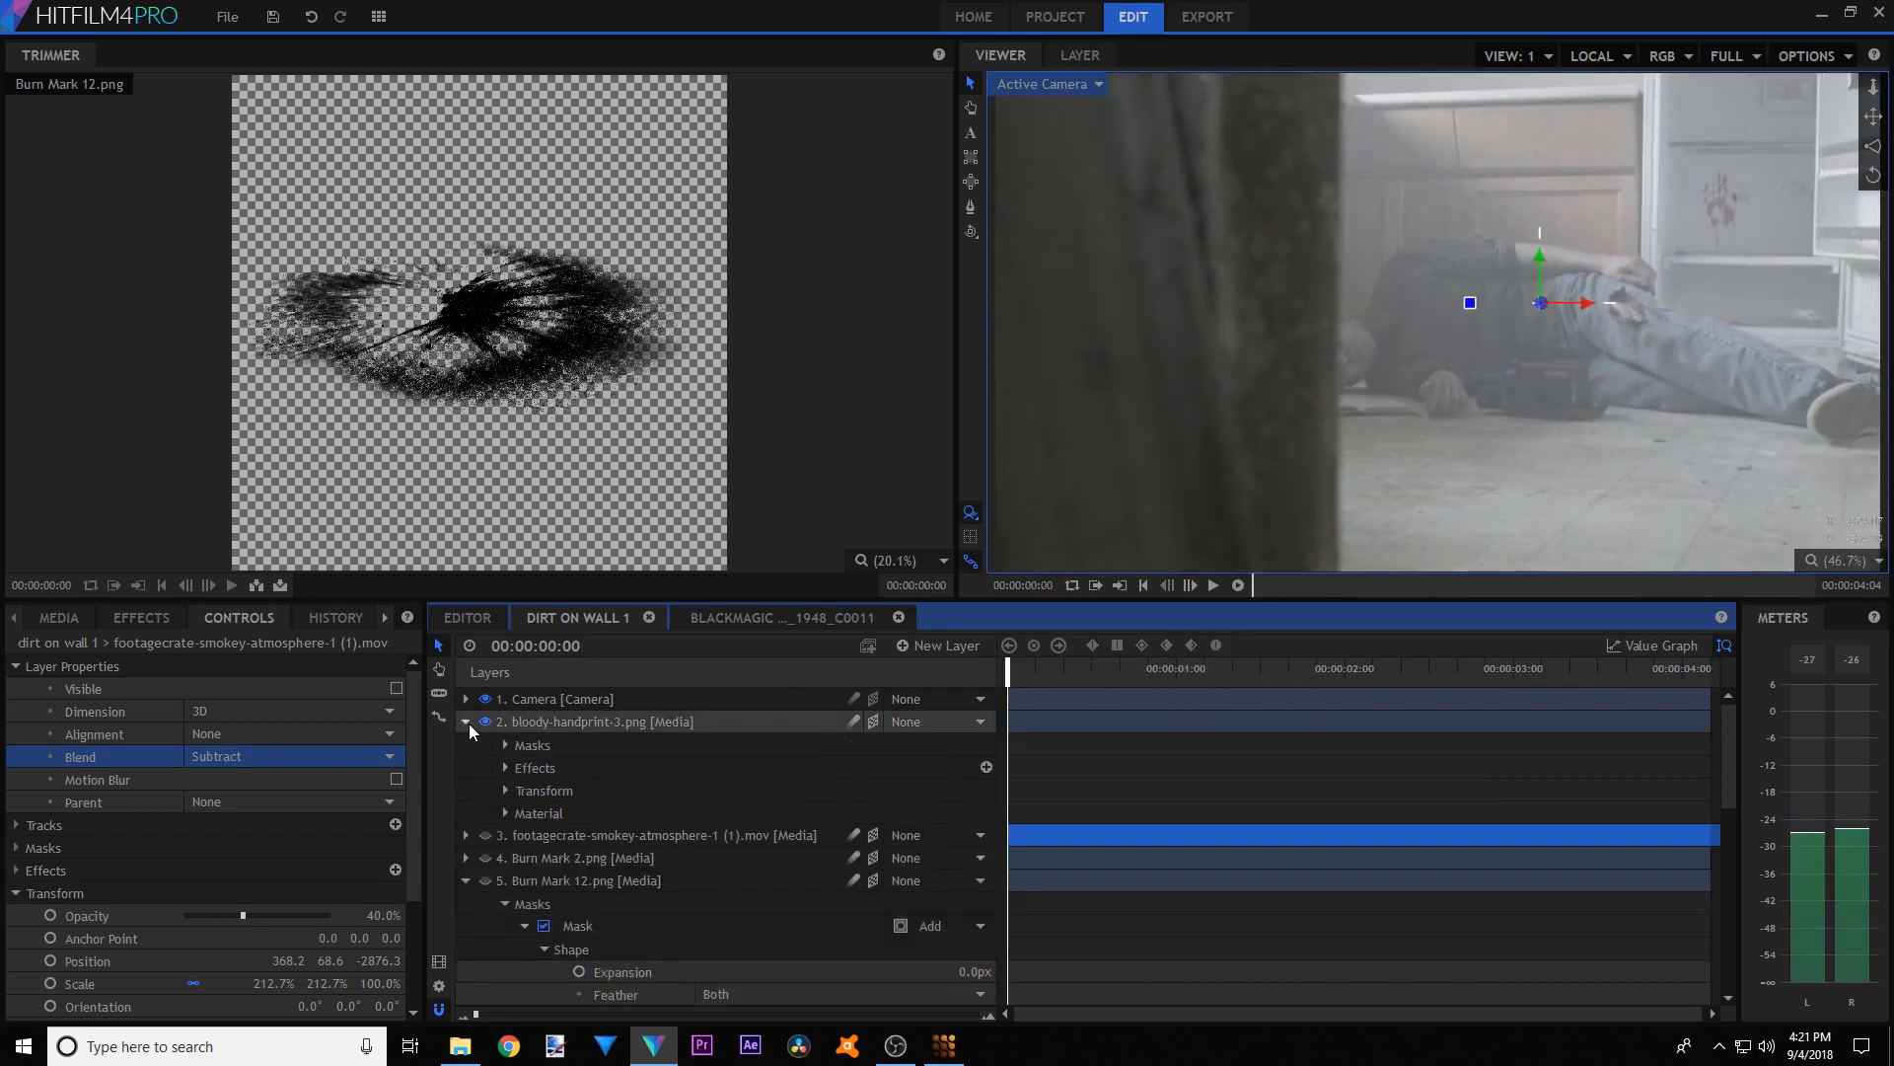
left_click(504, 791)
scroll(617, 799, "down", 1)
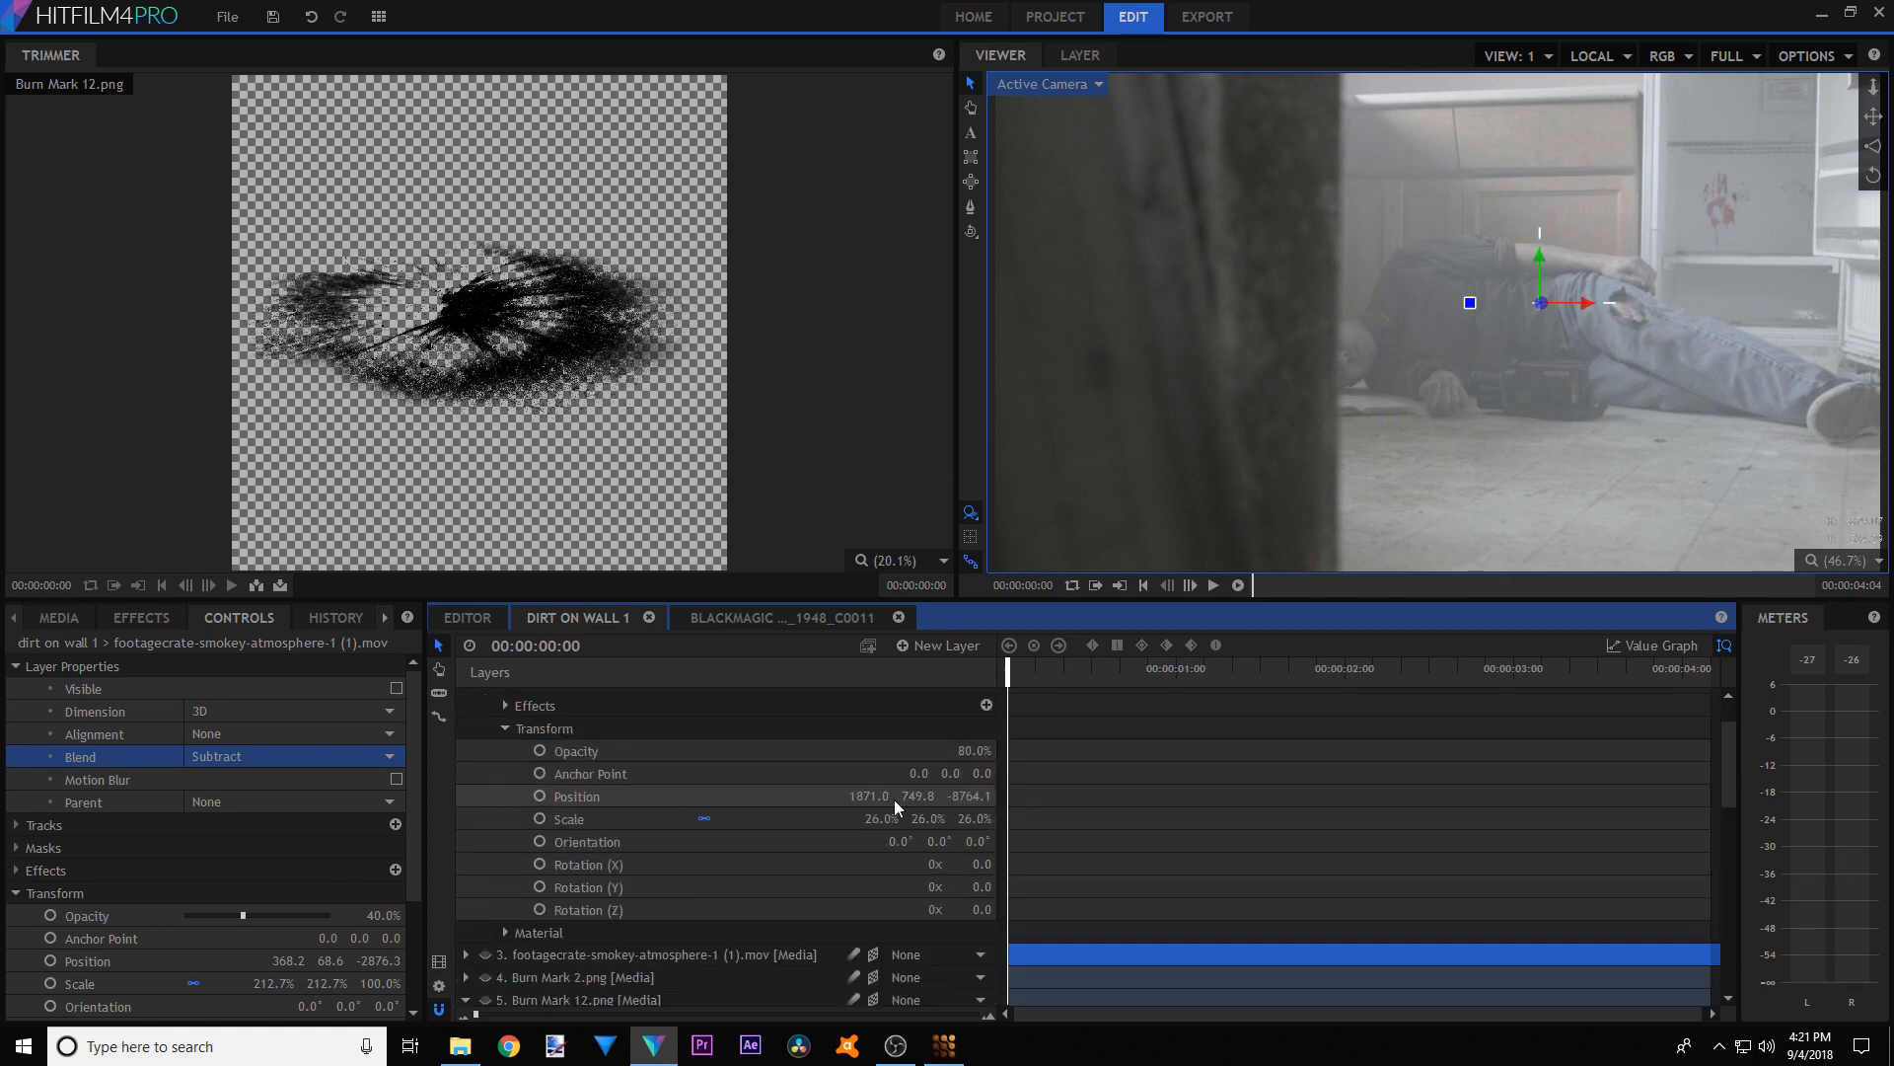
left_click(768, 801)
- Scrub to 00:00:01:06 and back to 00:00:00:15 to check the bloody handprint's scale and placement on the wall
left_click_drag(1009, 663, 1224, 832)
left_click(796, 821)
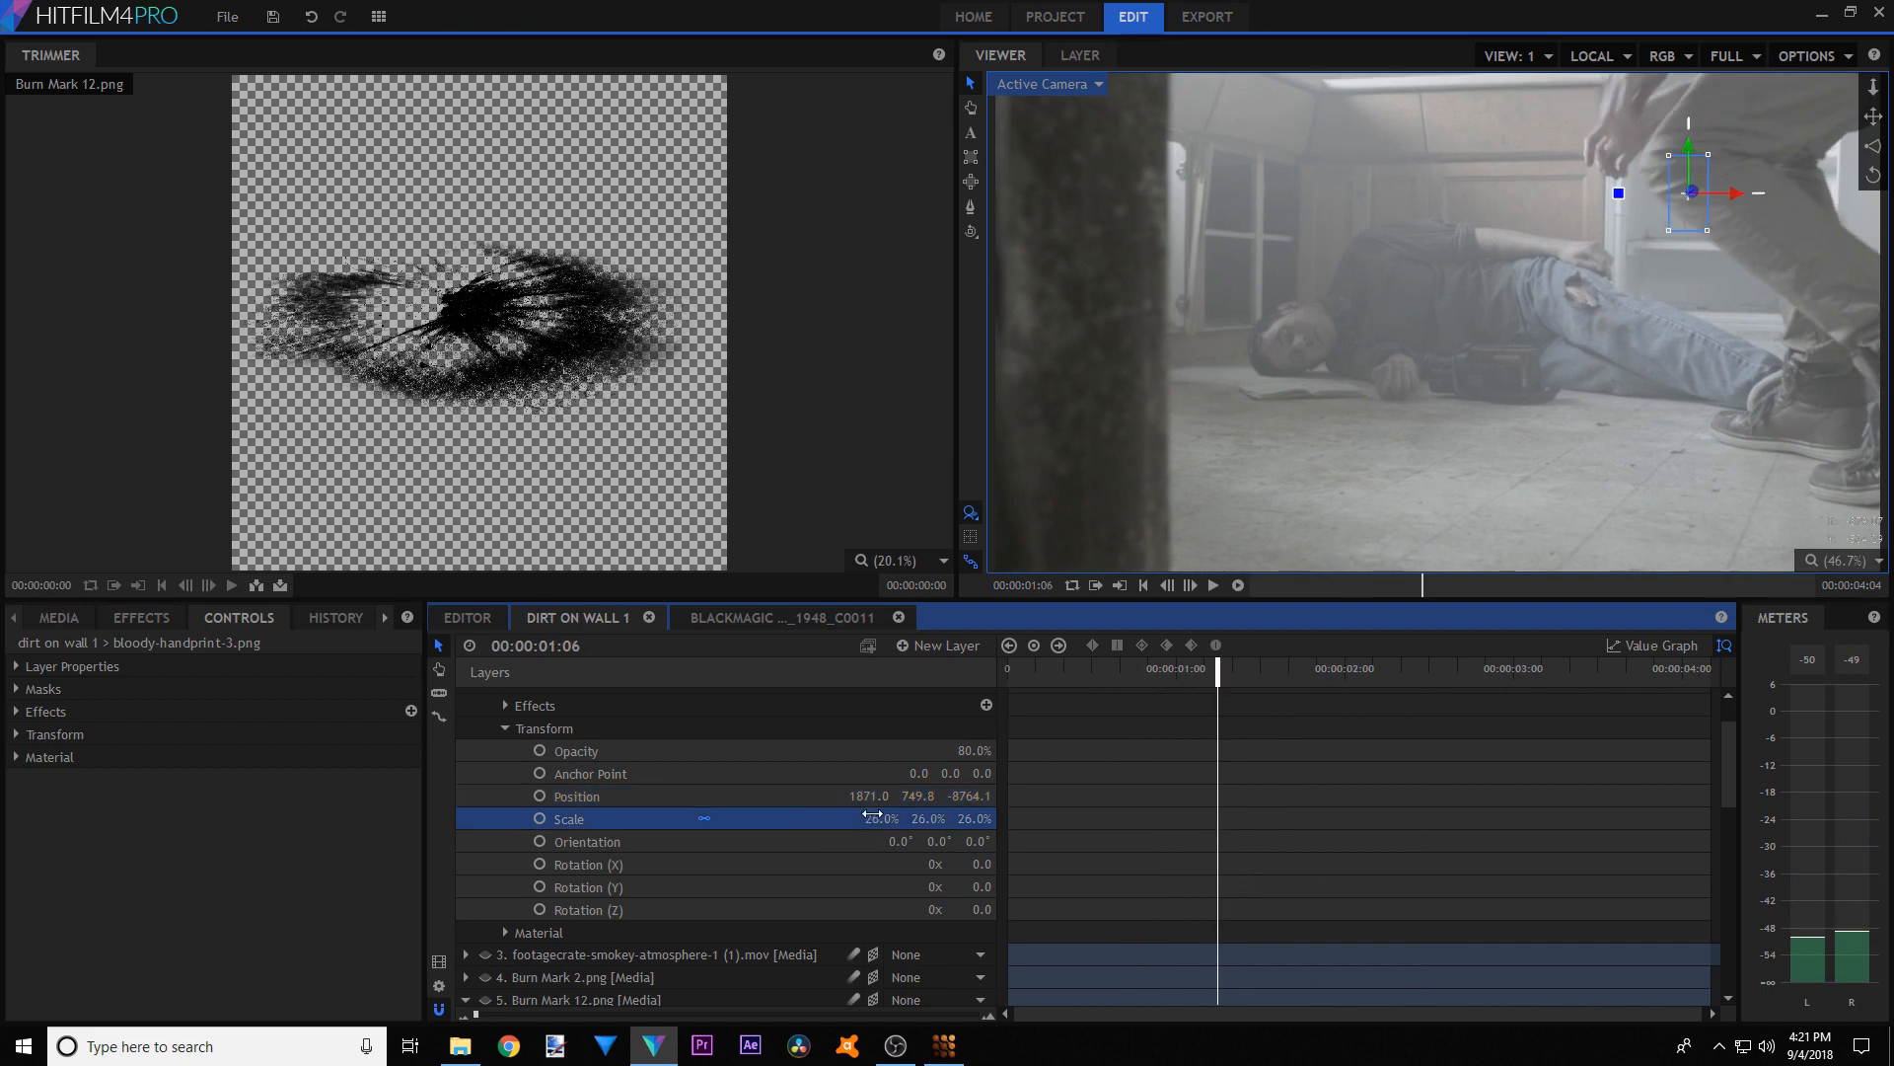
left_click(1145, 671)
left_click_drag(1133, 672, 1112, 671)
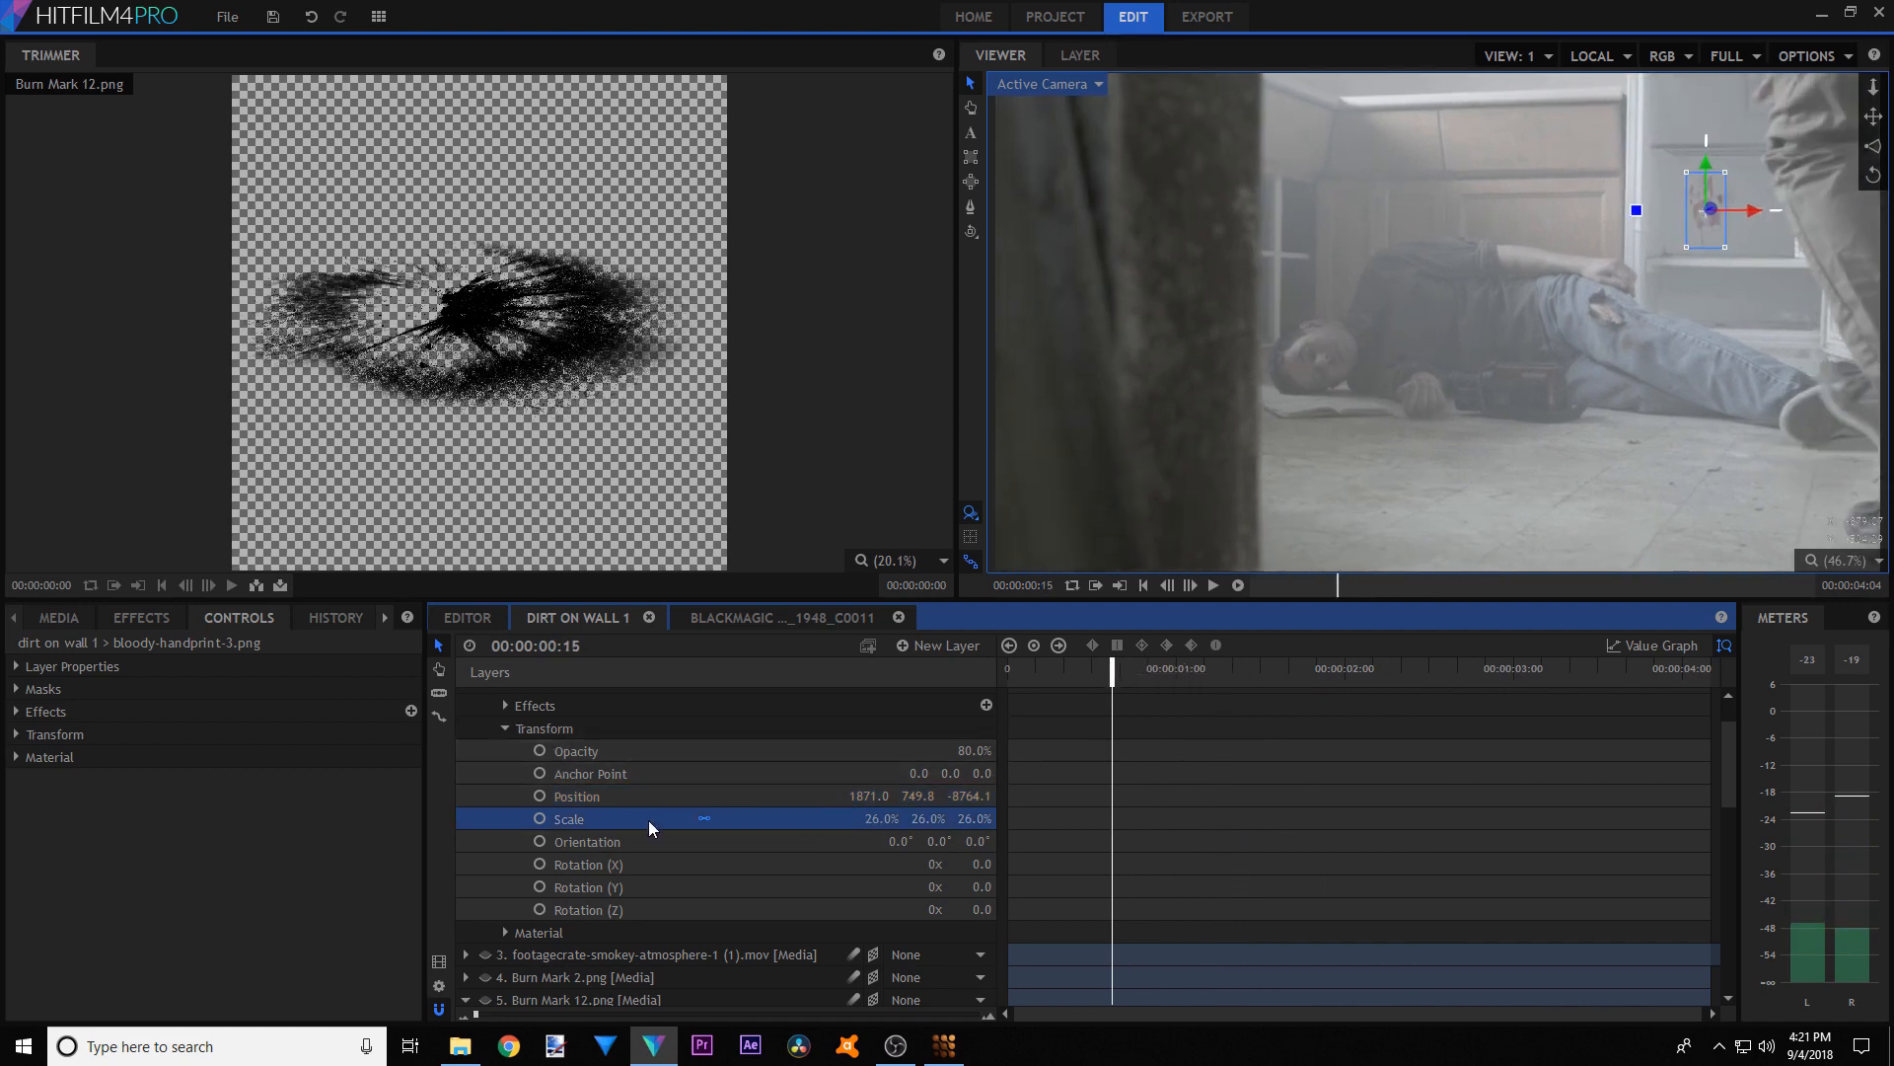
- Show the Color Correction Wheels settings of the bloody-handprint-3.png layer with enough width to see all the wheels
left_click(505, 727)
left_click(505, 706)
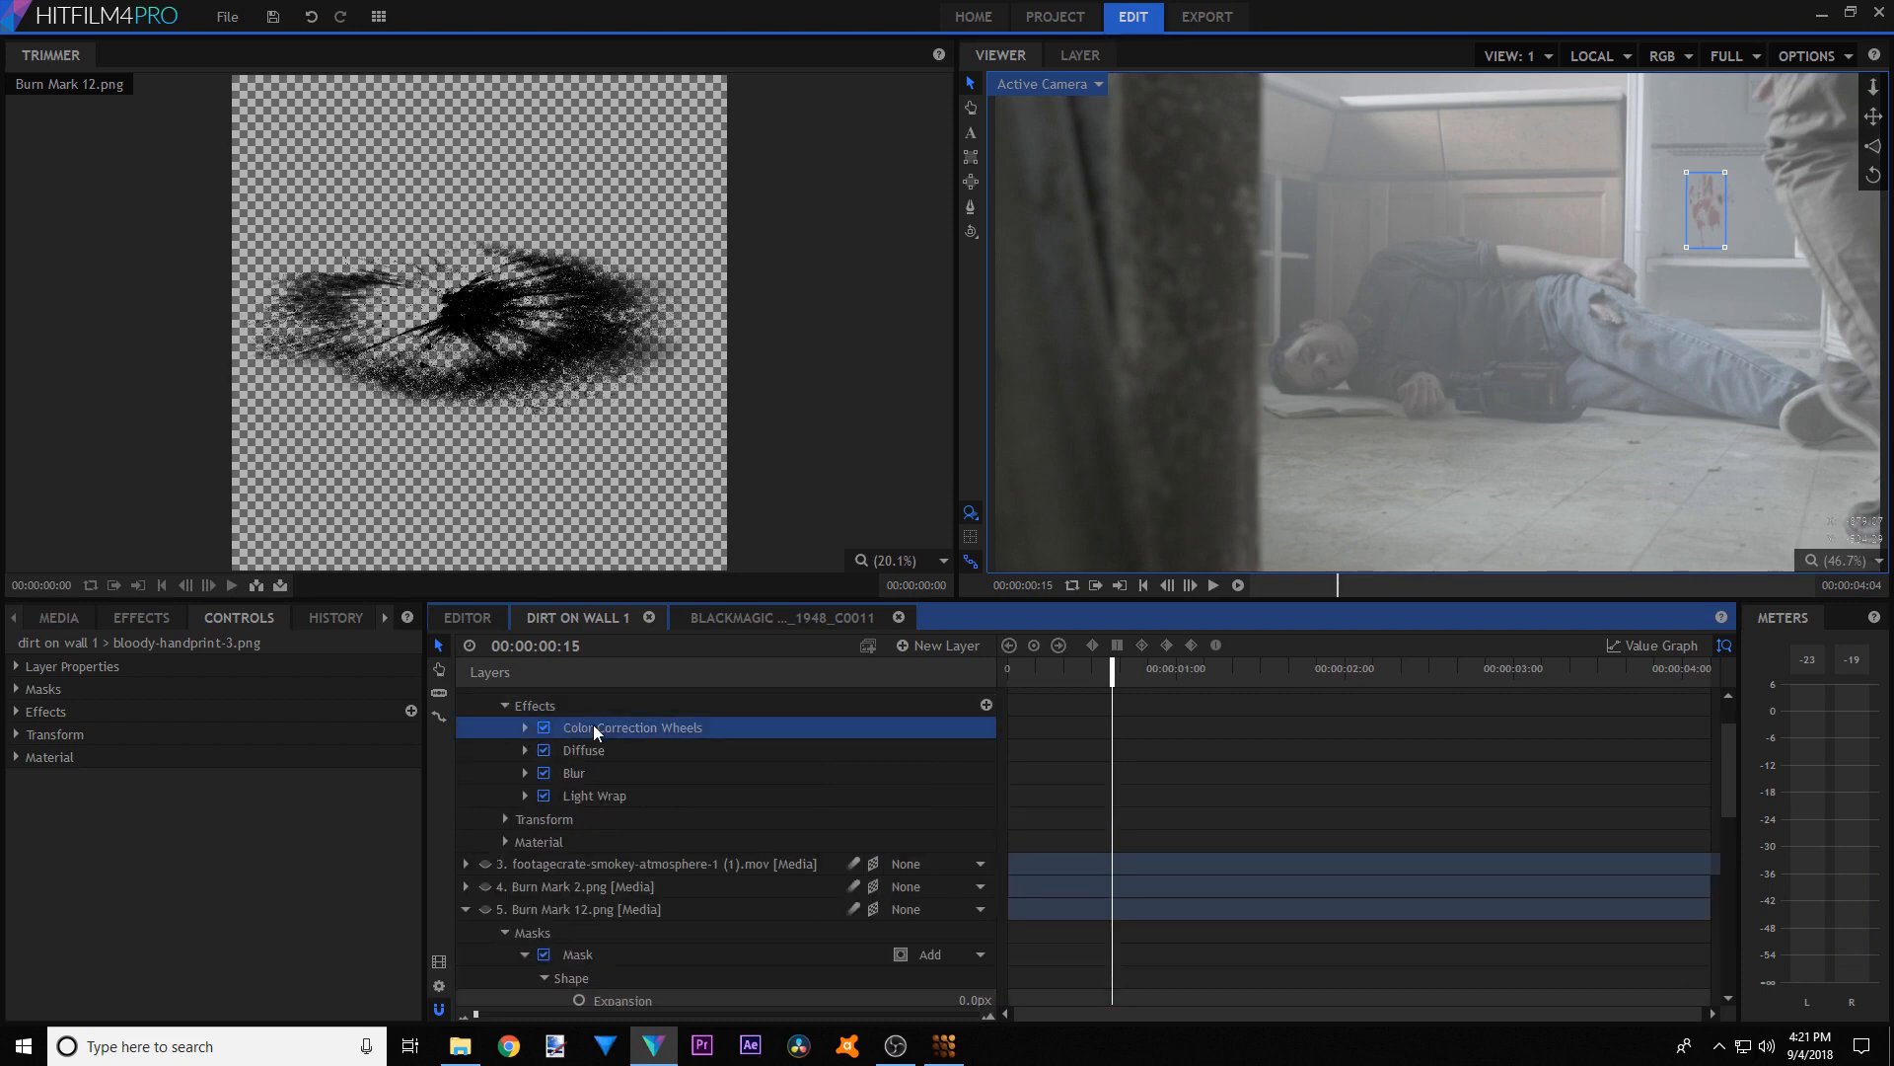
left_click(16, 712)
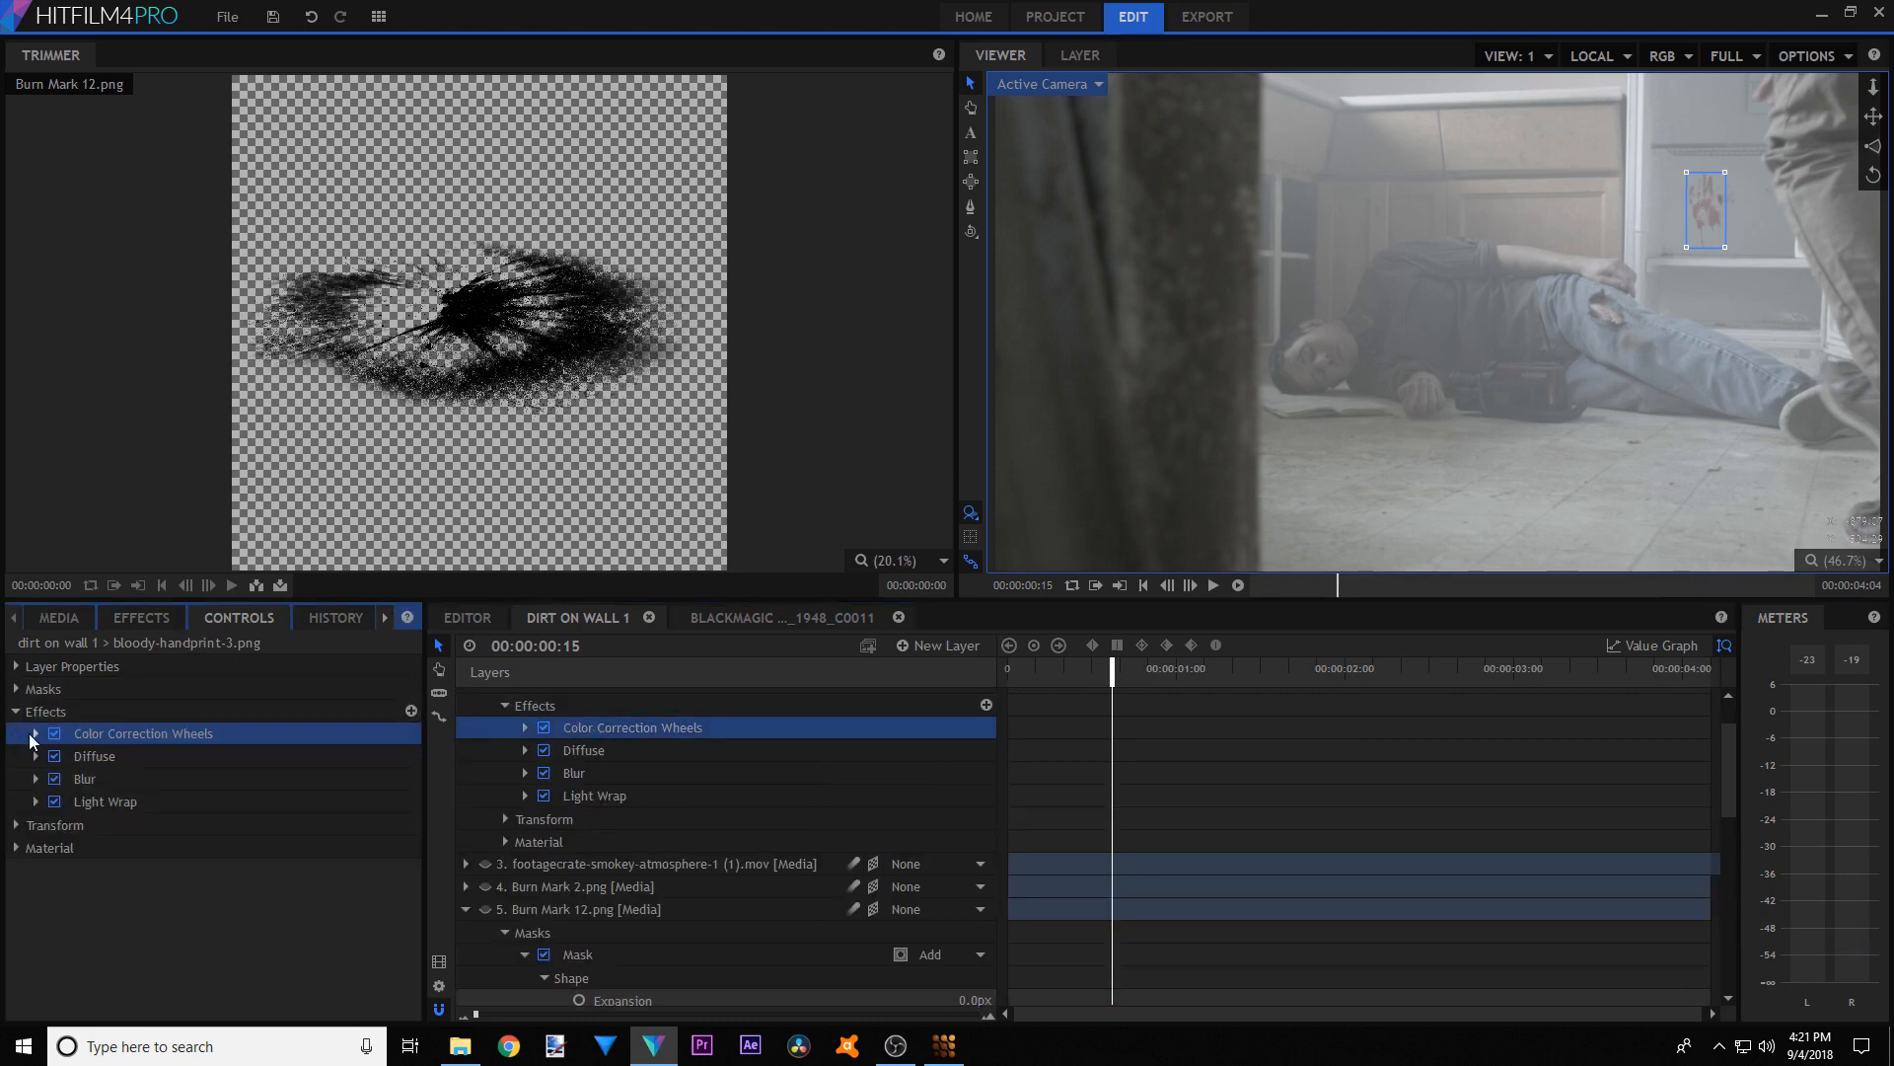
left_click(36, 734)
left_click_drag(424, 778, 631, 770)
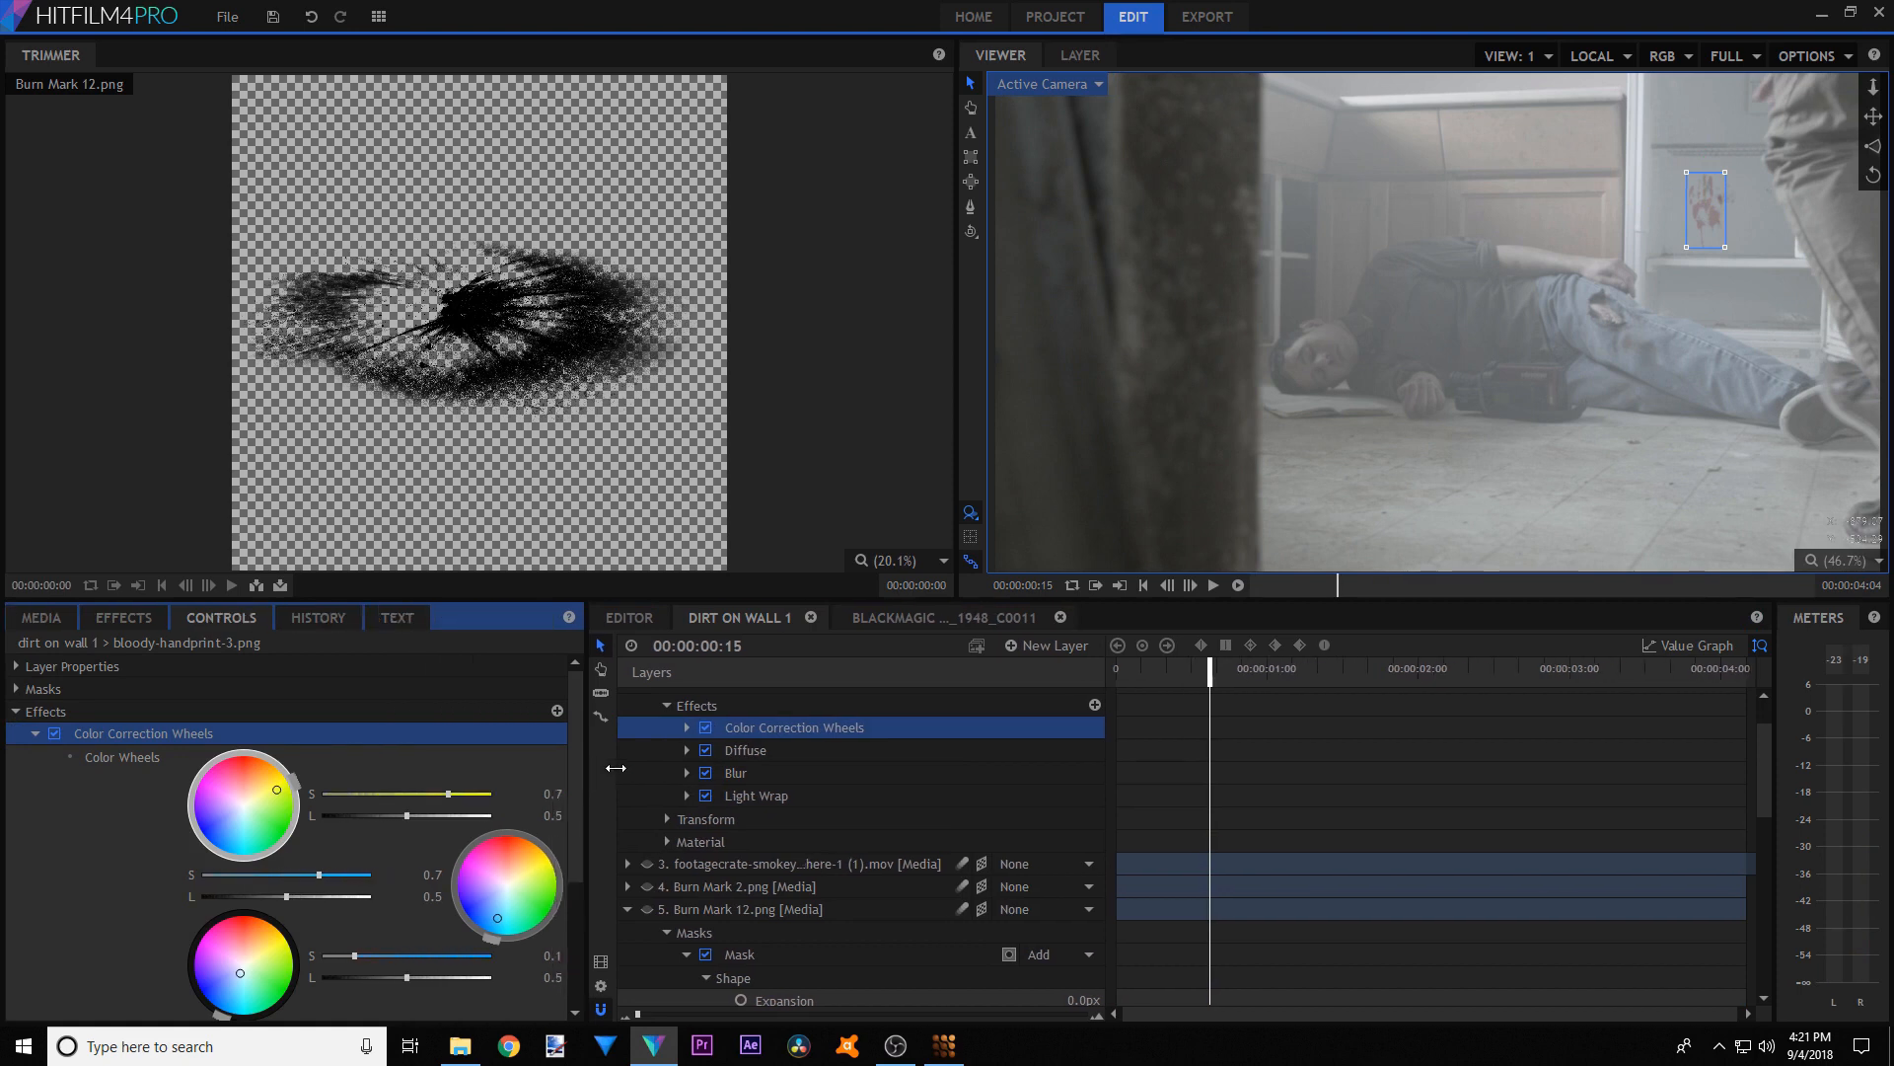
- Examine the handprint's Color Correction Wheels and their Master Controls for saturation, exposure and white balance, and collapse the effect
scroll(616, 766, "down", 1)
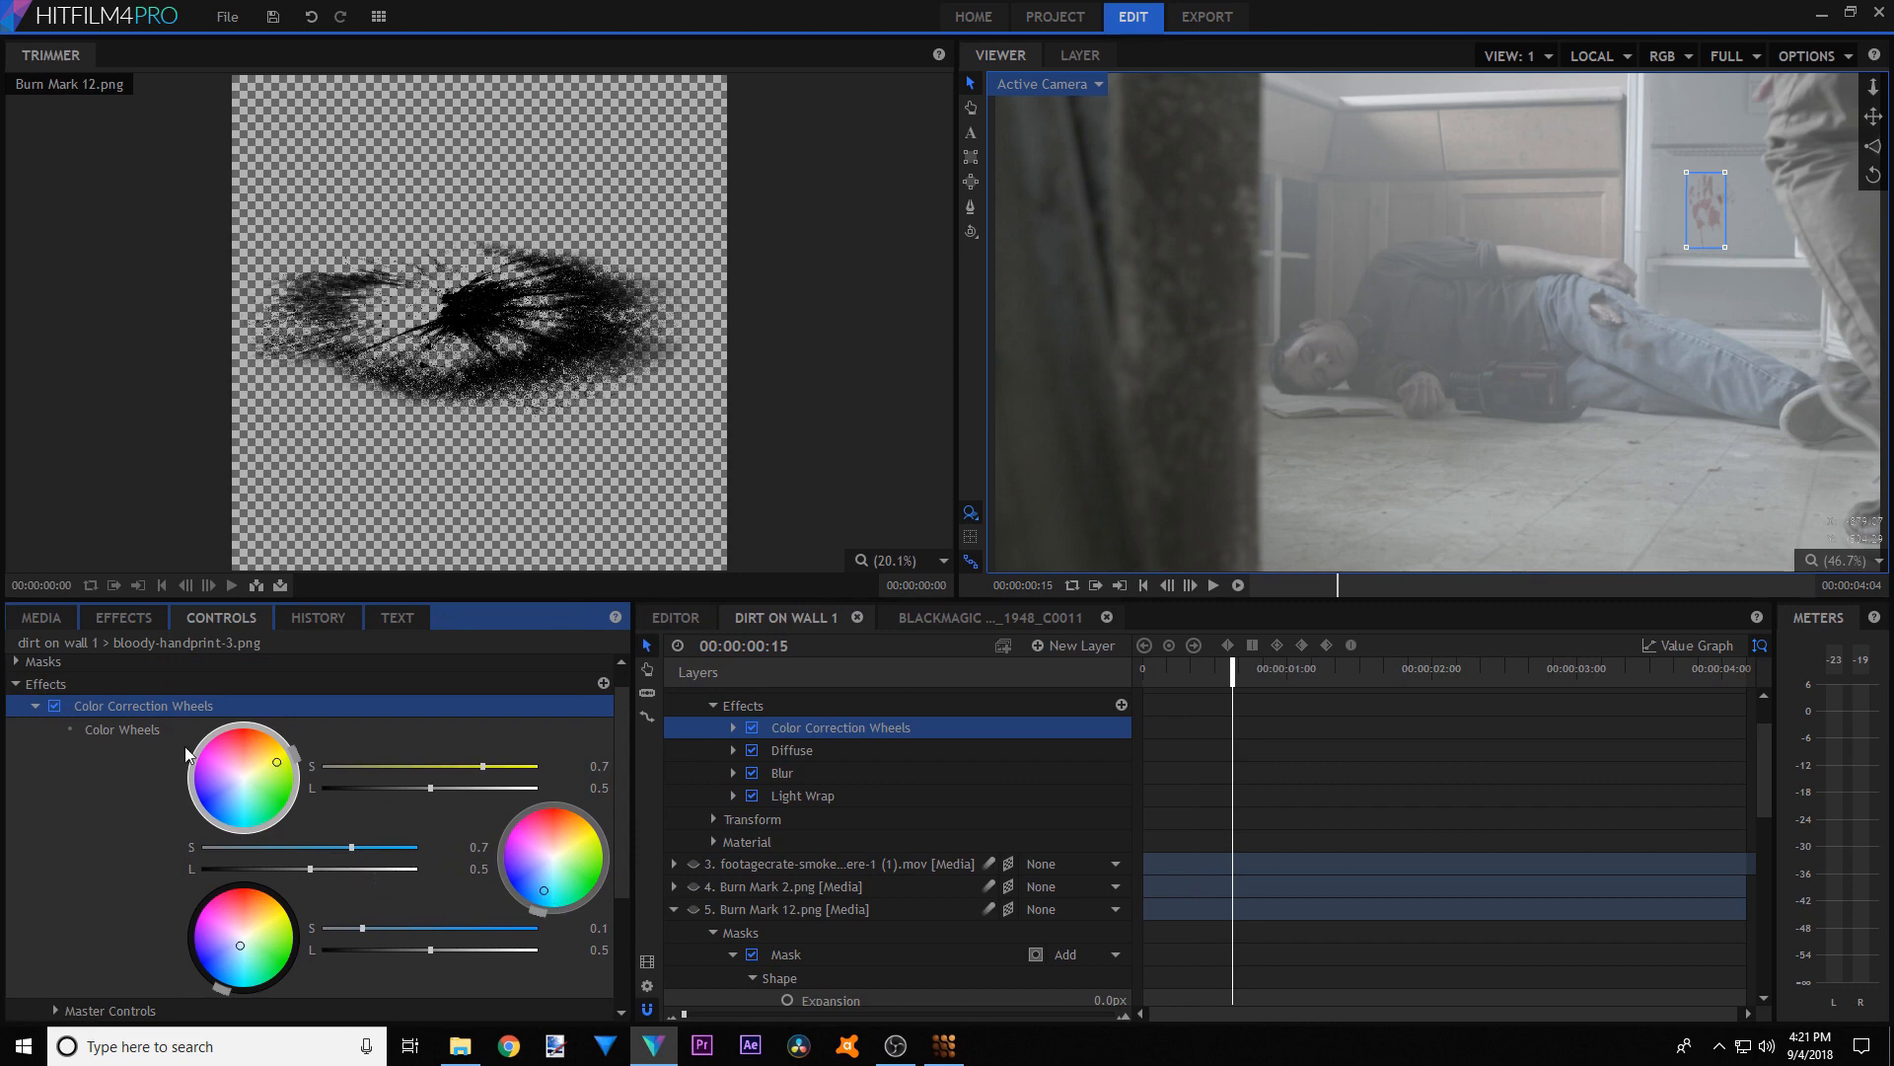
left_click(39, 704)
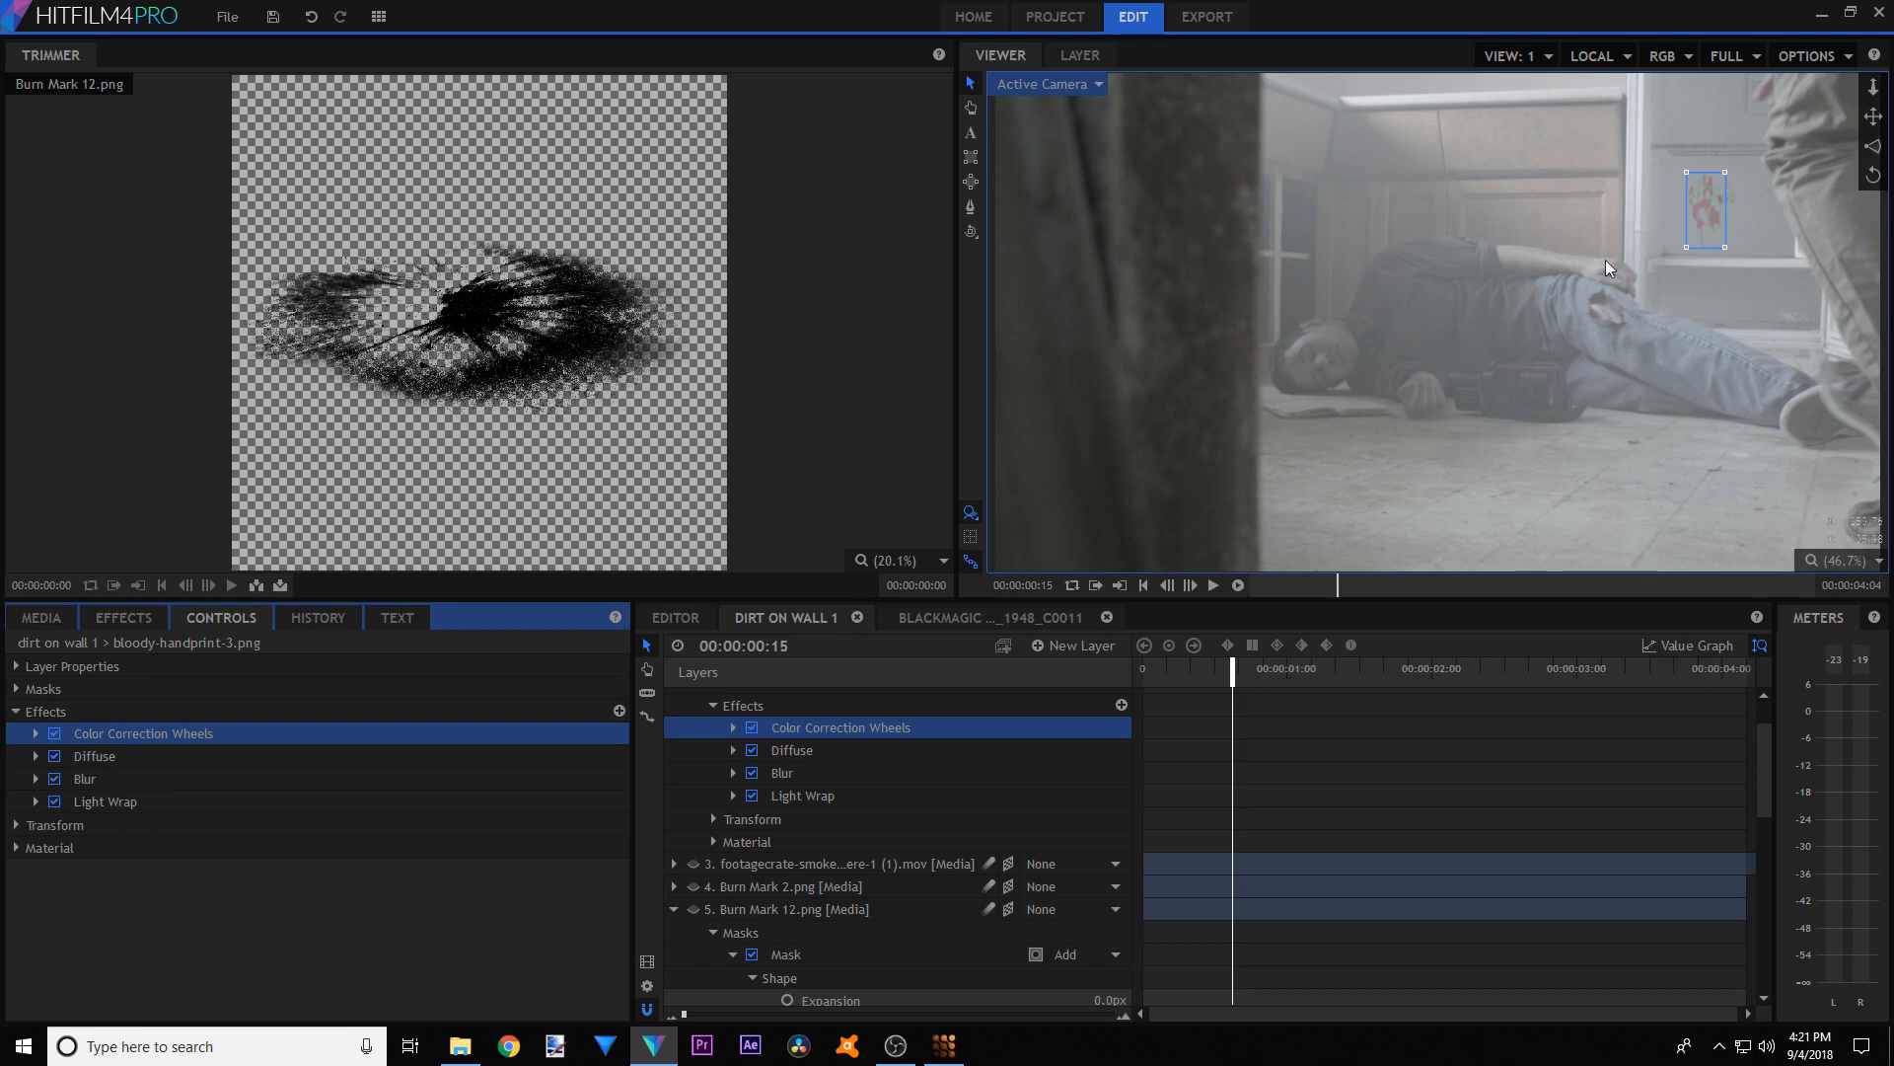
scroll(1749, 183, "up", 3)
left_click(36, 733)
scroll(71, 823, "down", 3)
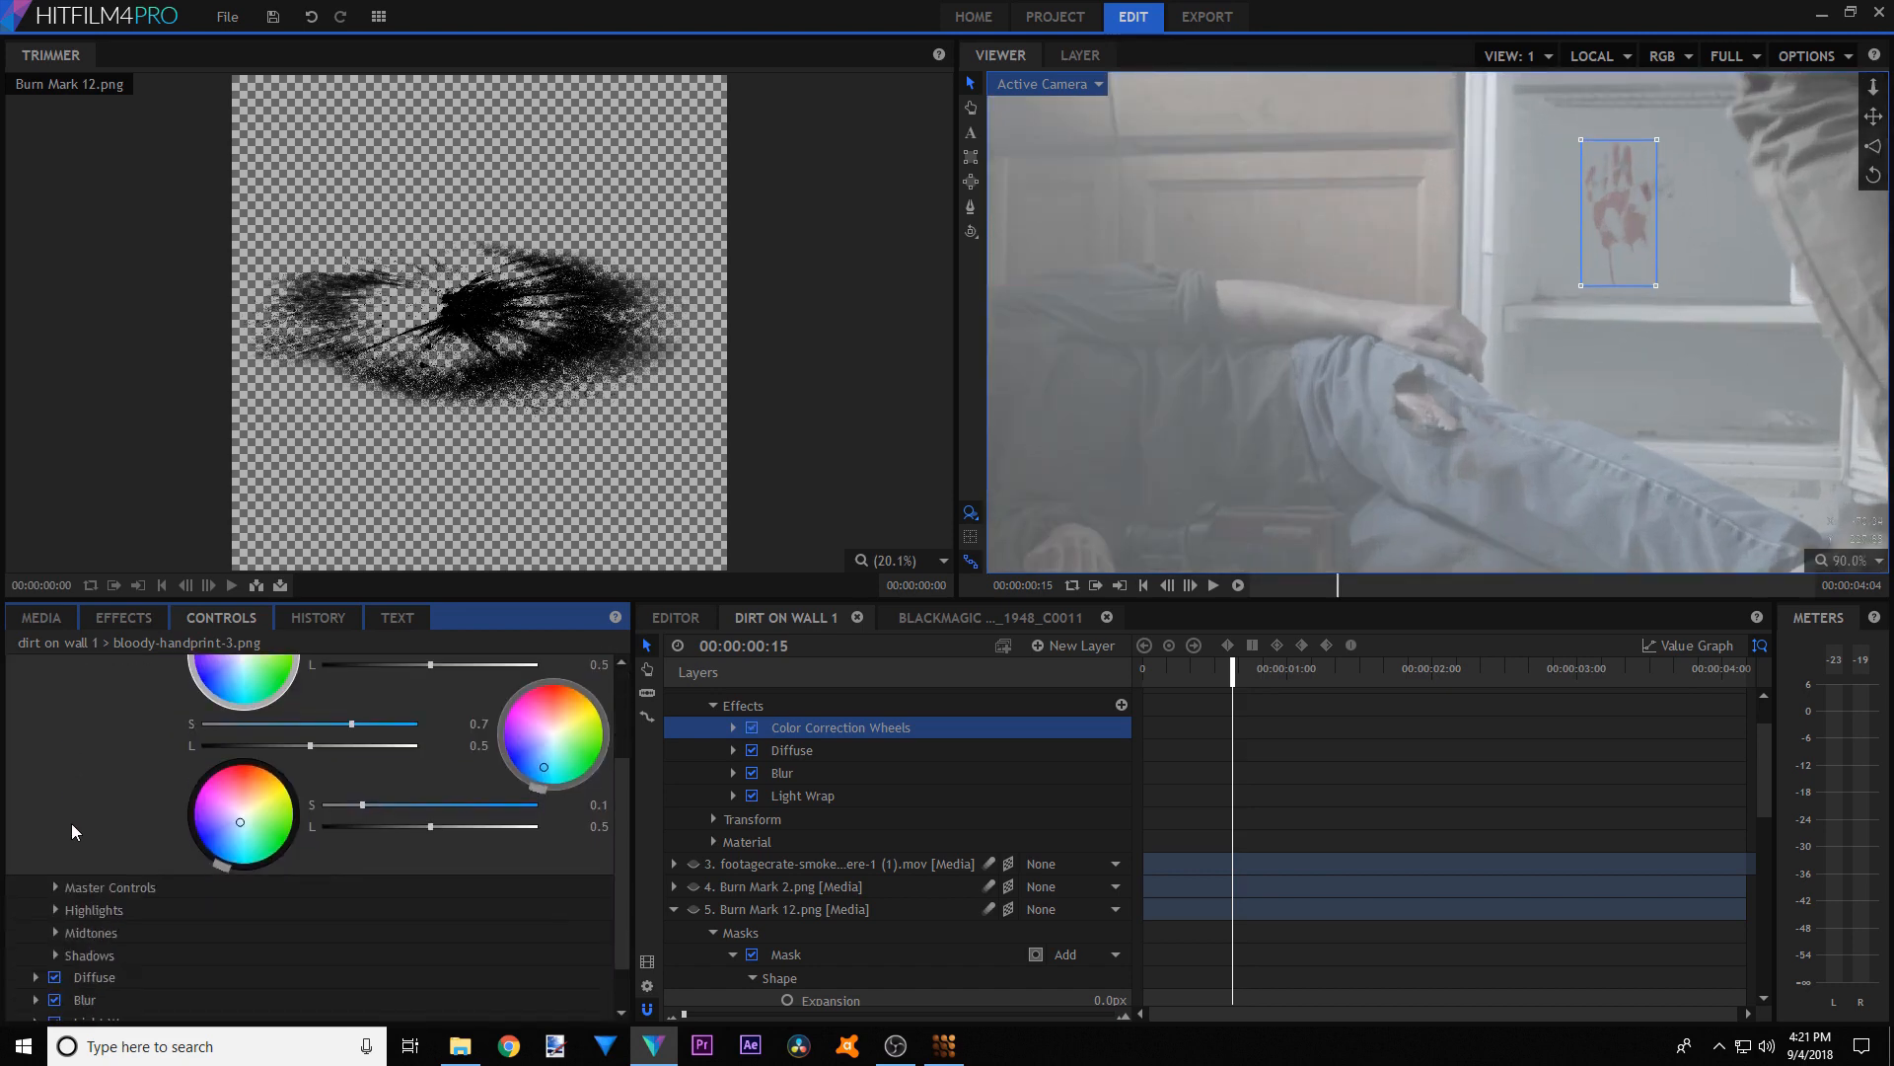
left_click(54, 888)
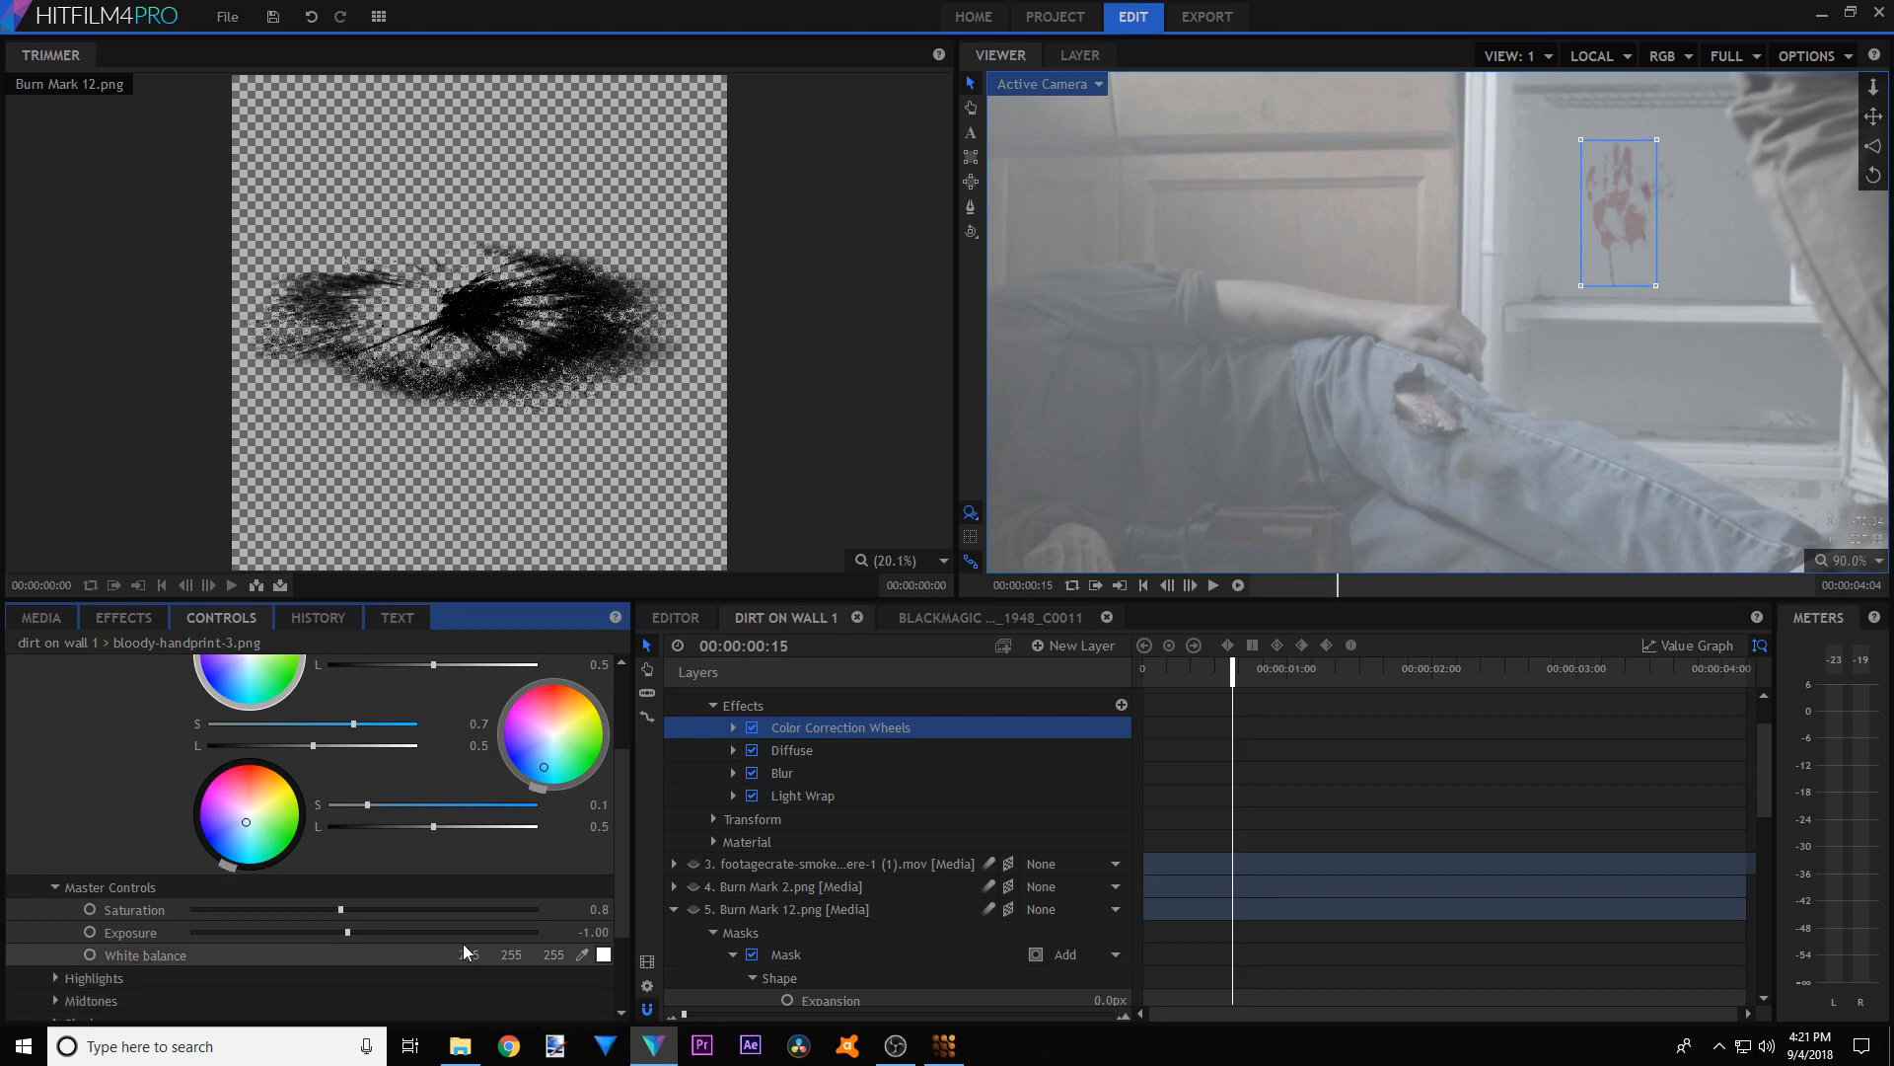
scroll(365, 937, "up", 3)
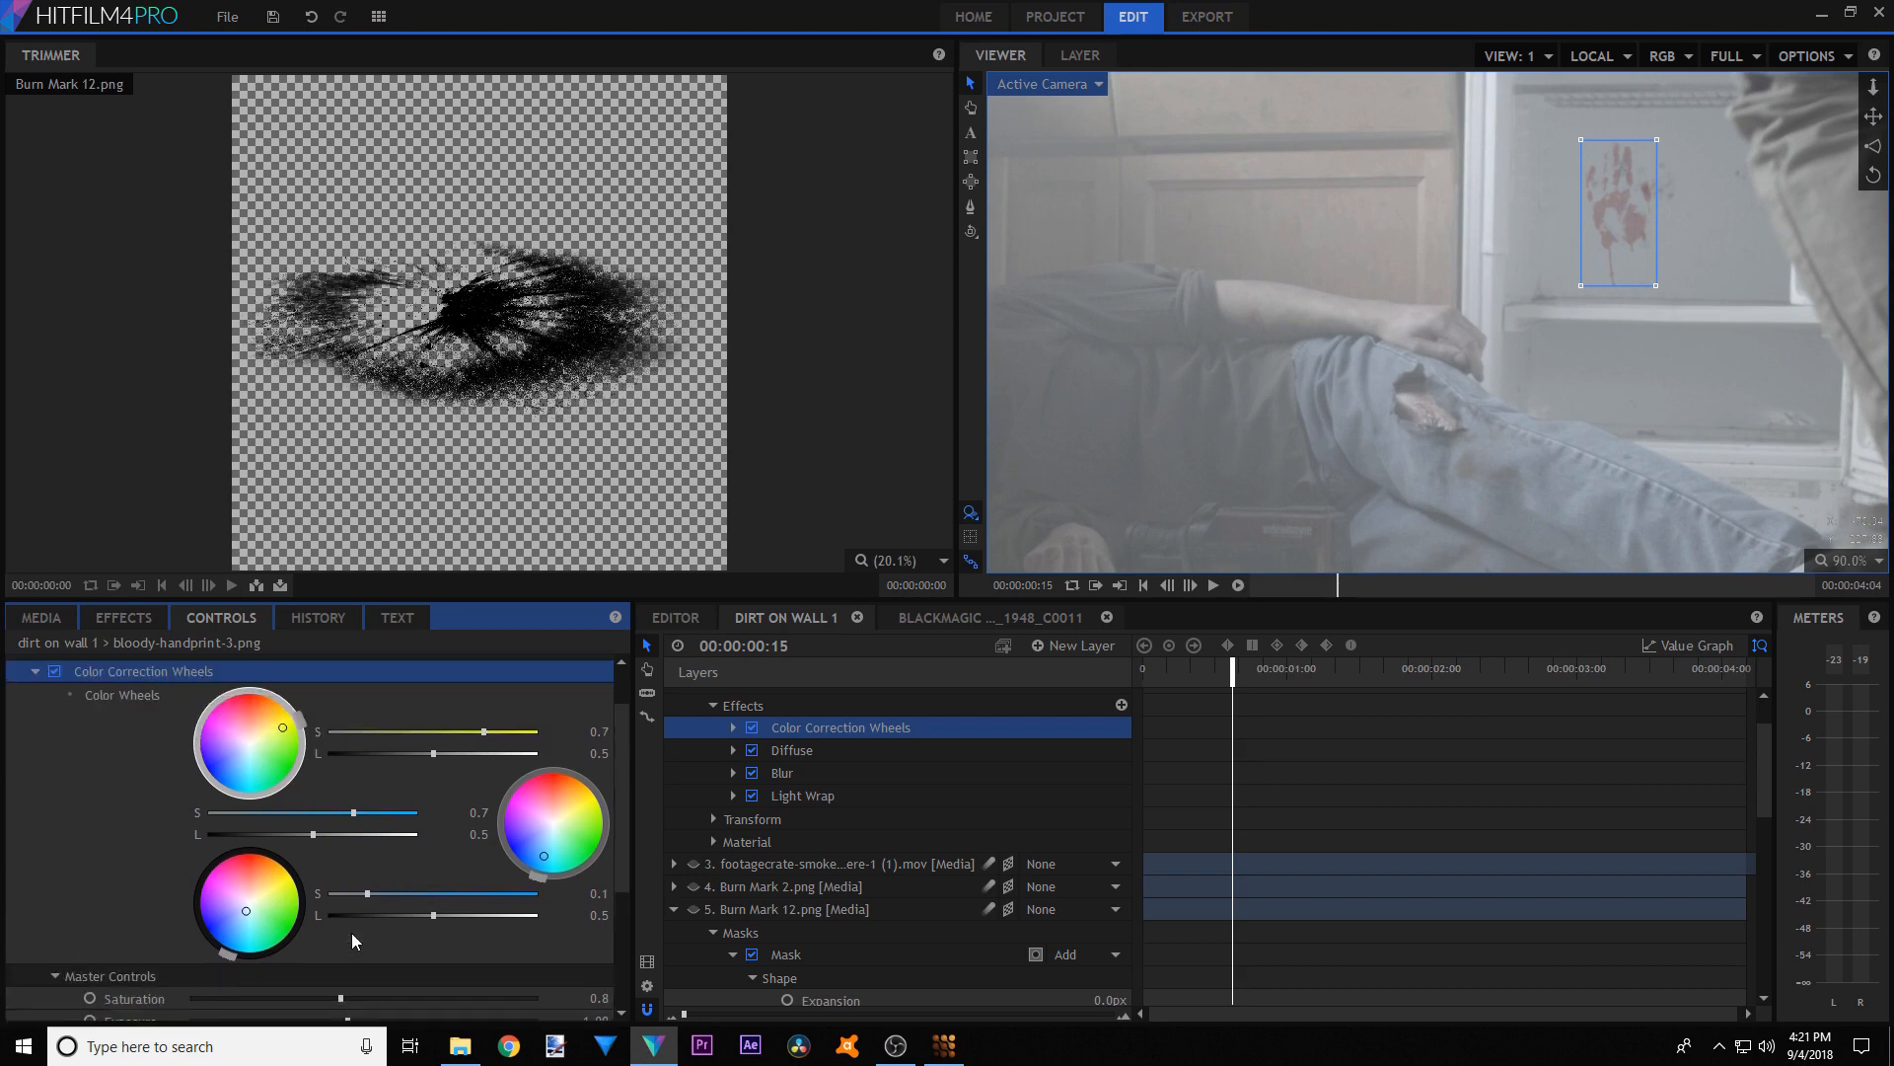
left_click(52, 715)
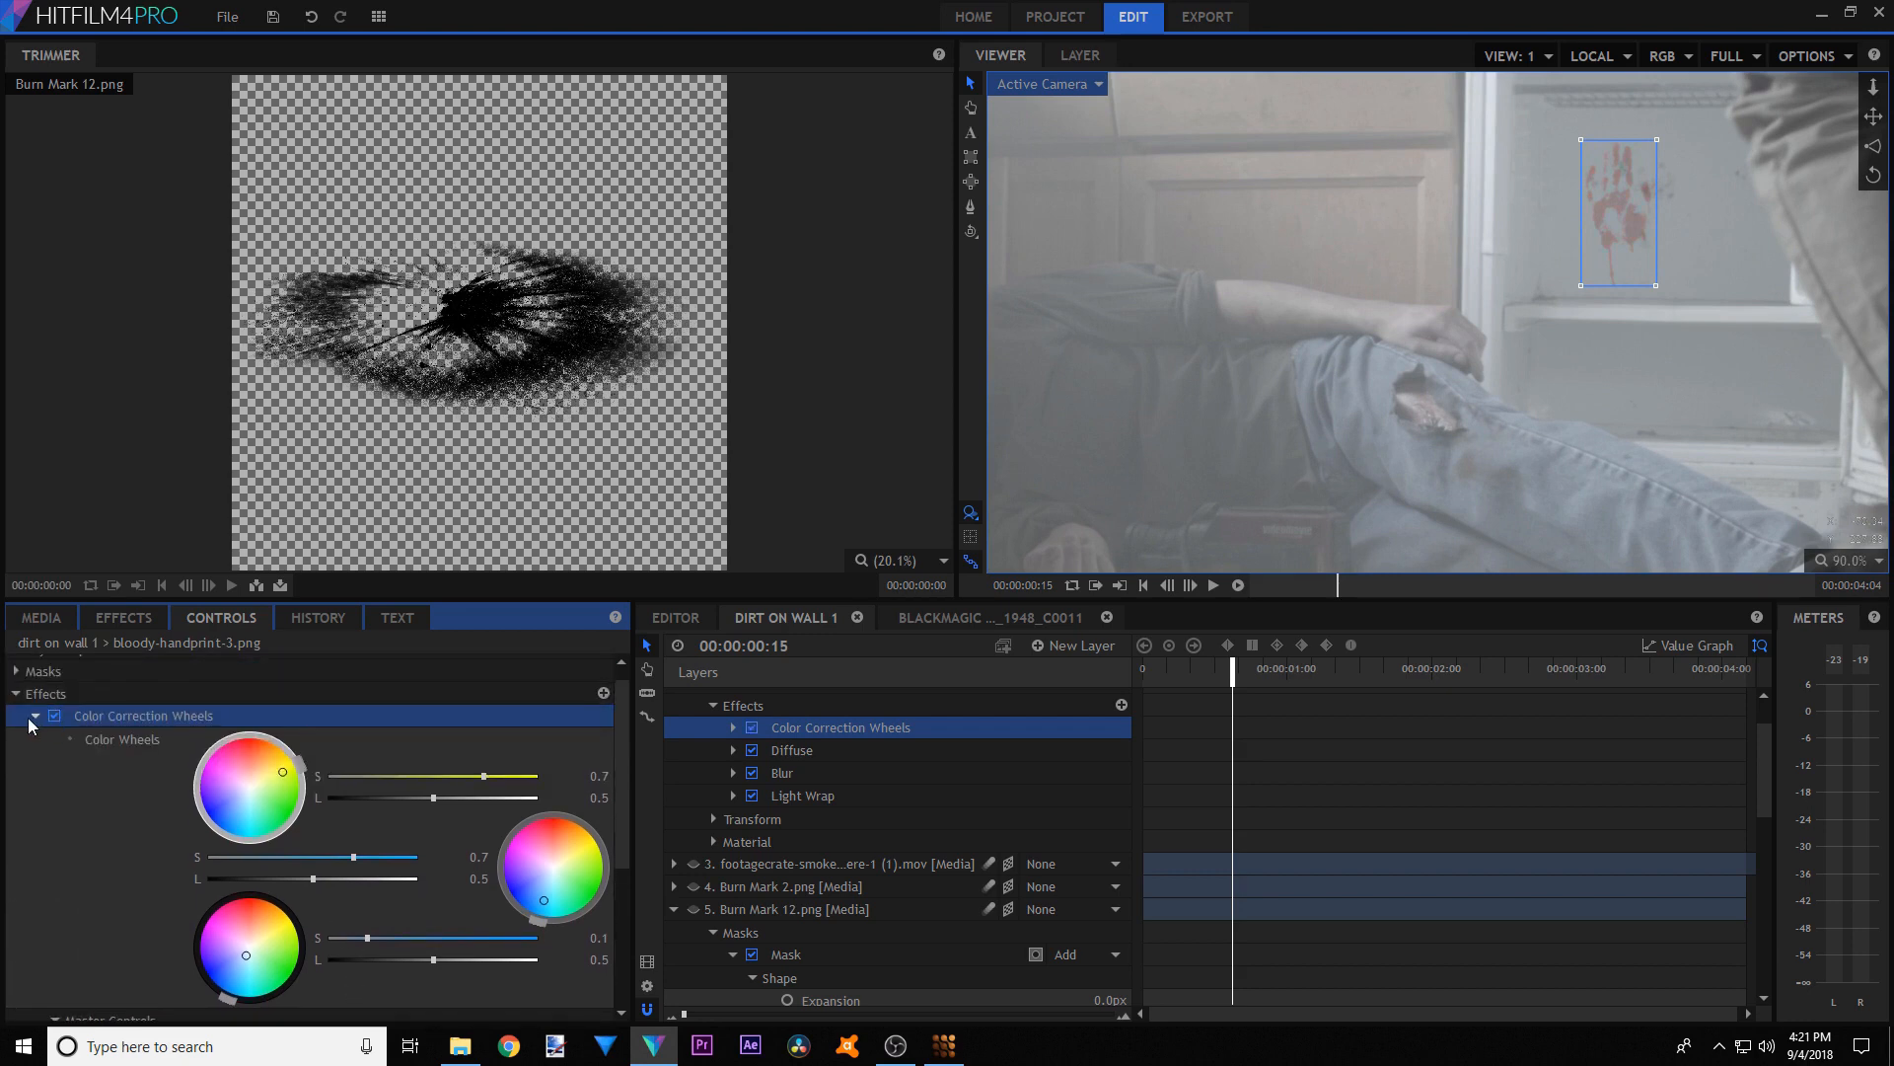
left_click(33, 717)
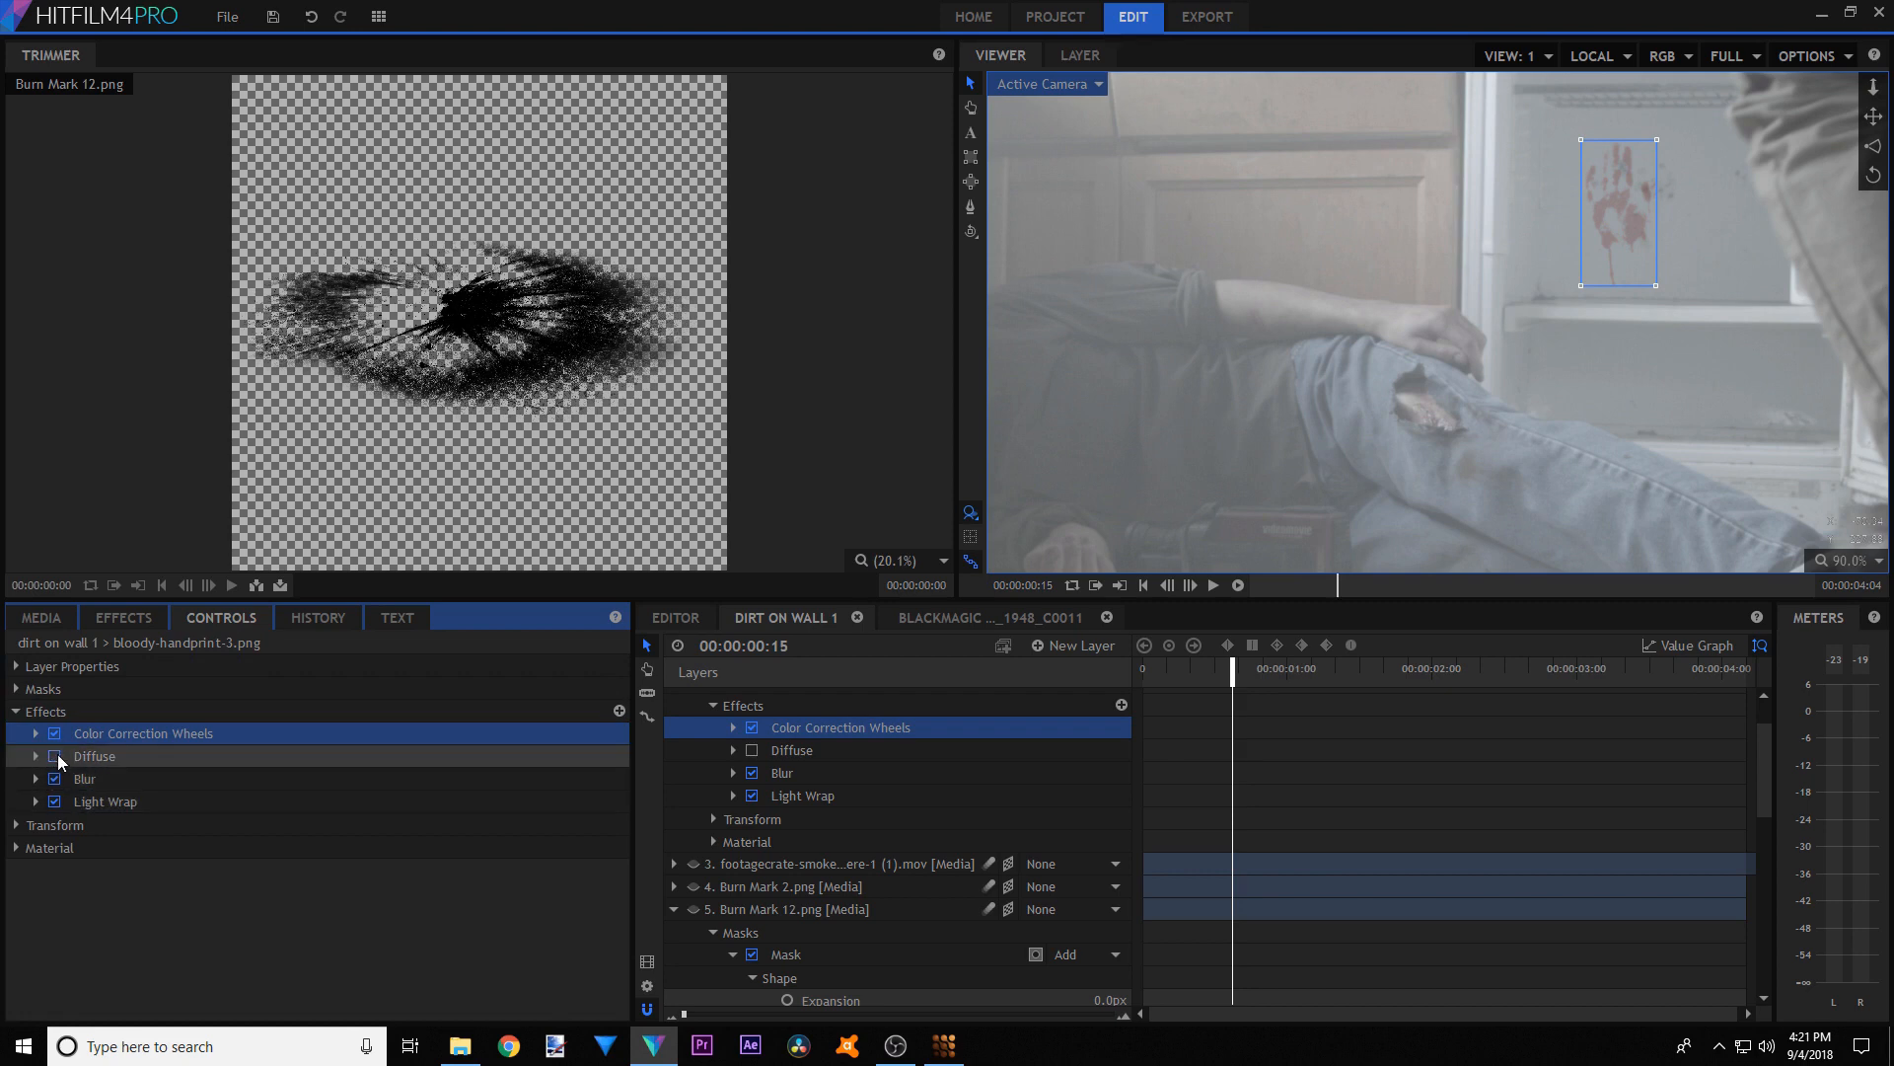
- Compare the handprint with its Diffuse, Blur and Light Wrap effects off and on, reviewing the Diffuse and Blur settings
left_click(807, 754)
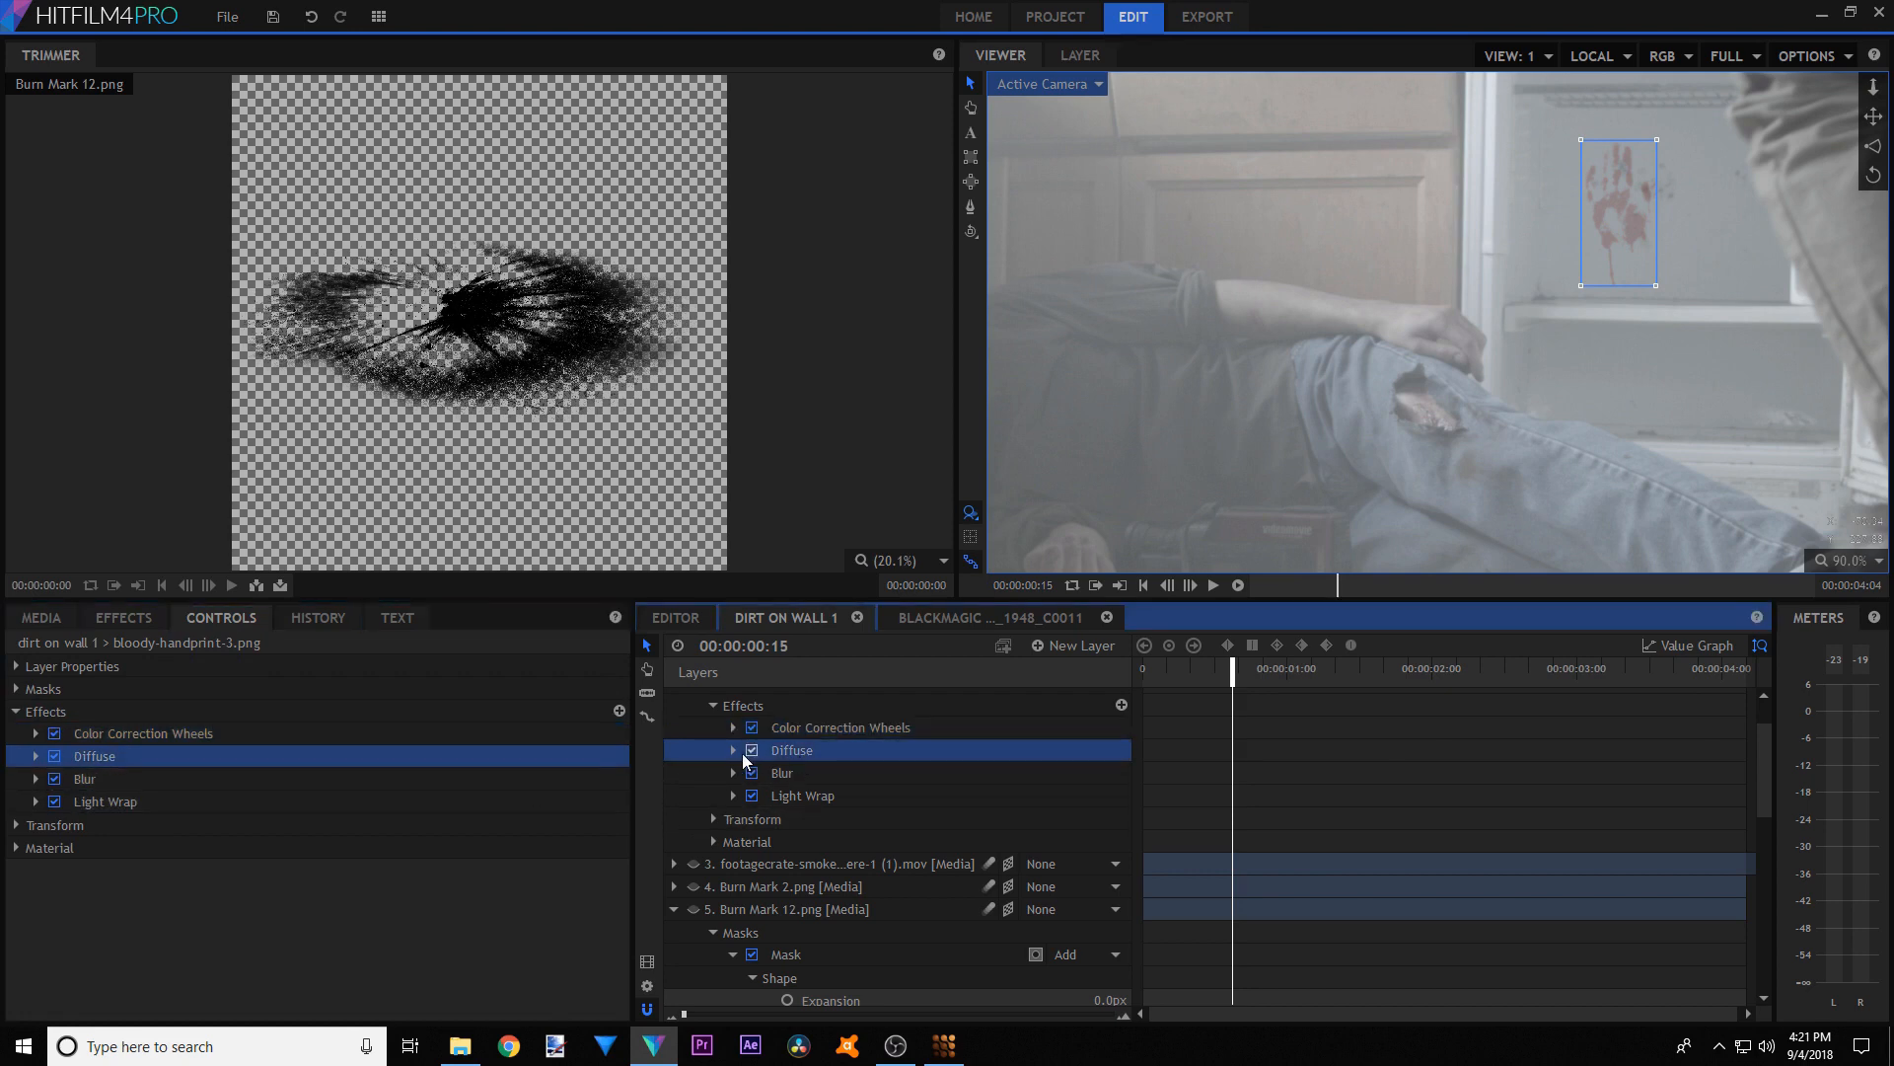
left_click(735, 752)
left_click(752, 751)
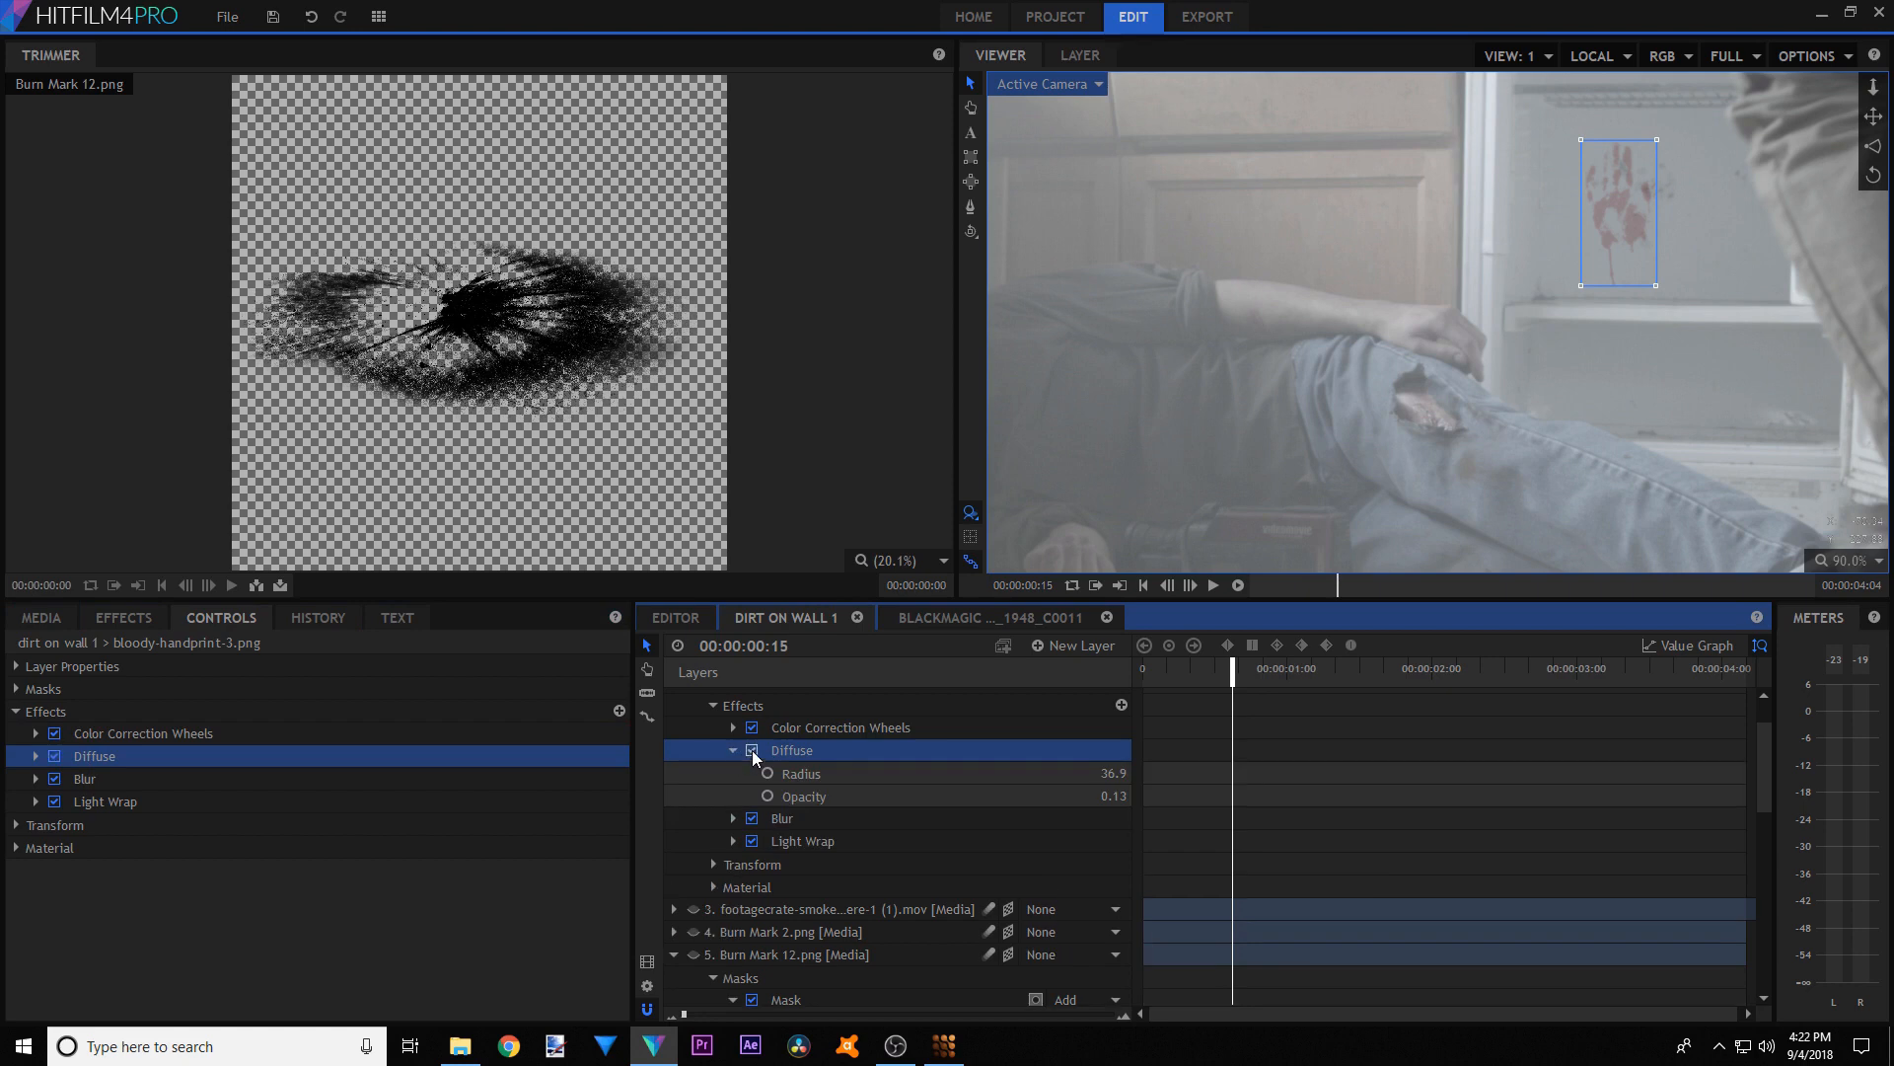
left_click(755, 819)
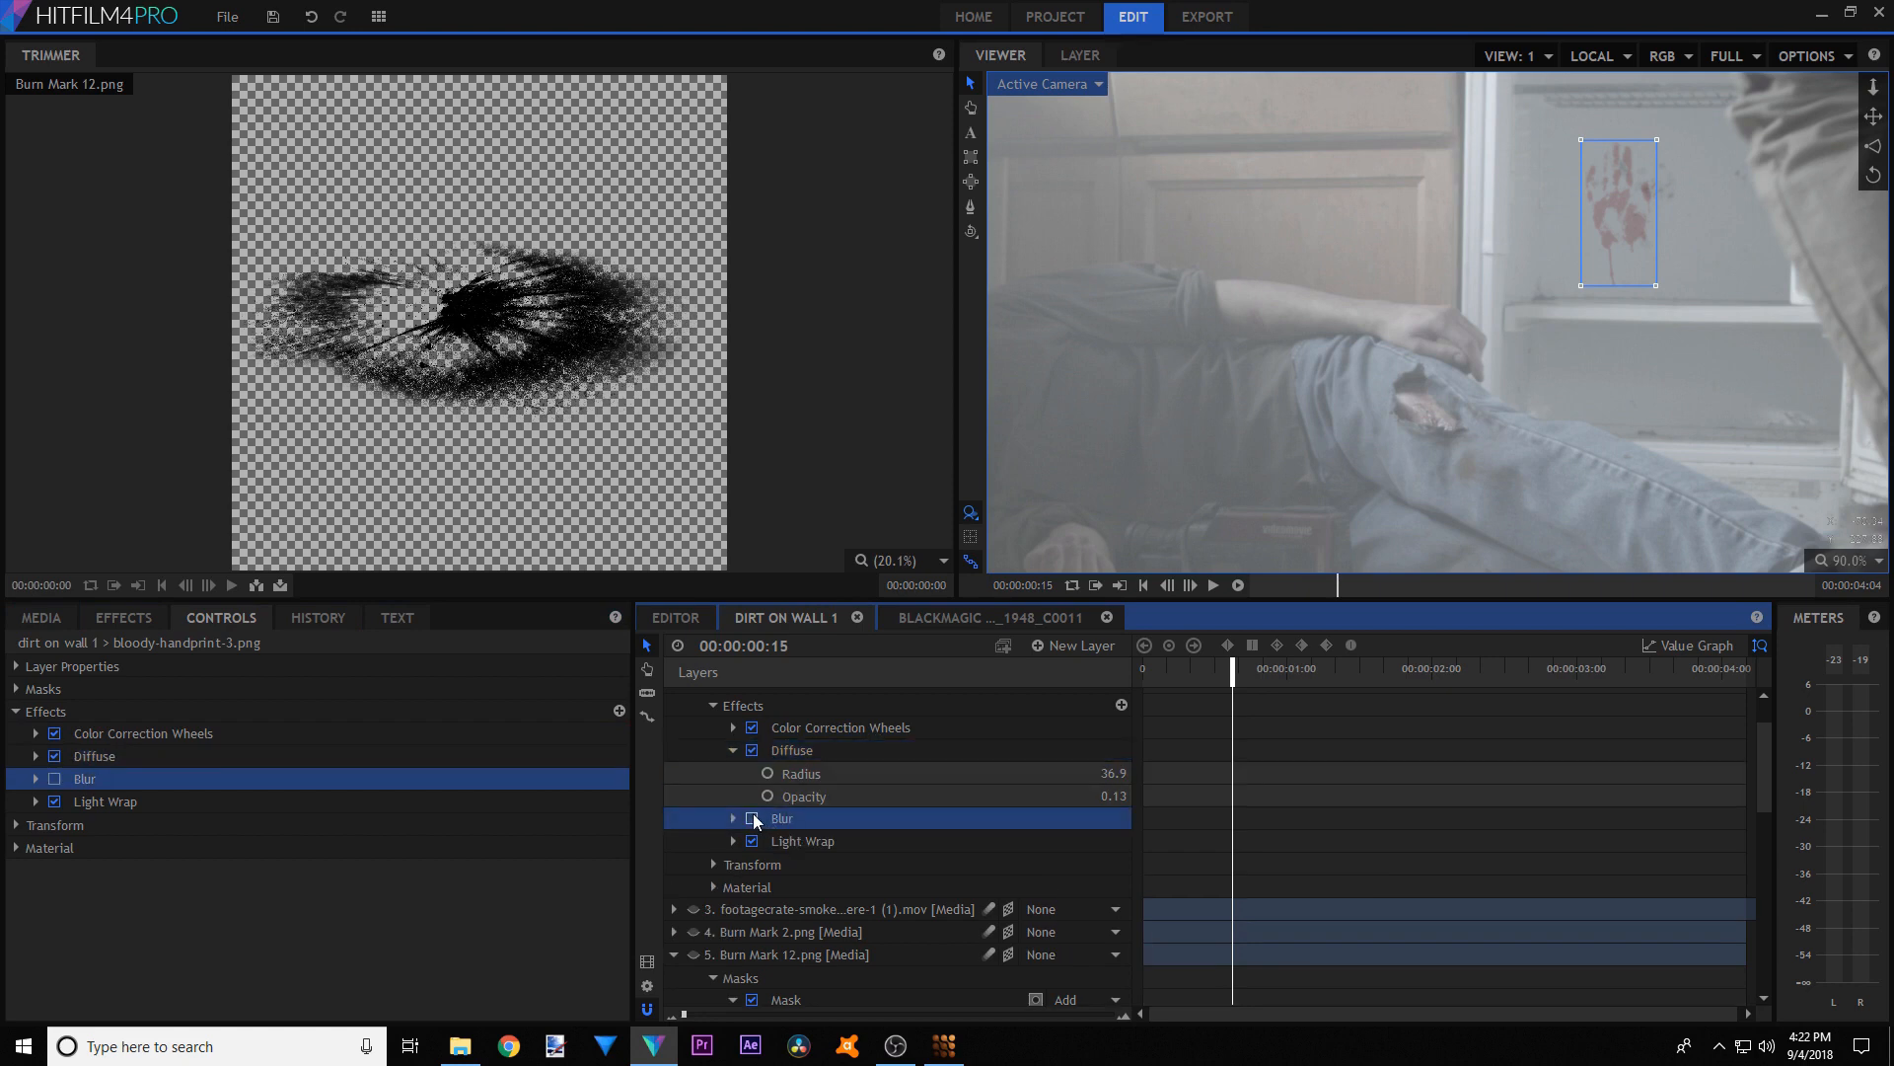
scroll(1572, 158, "up", 4)
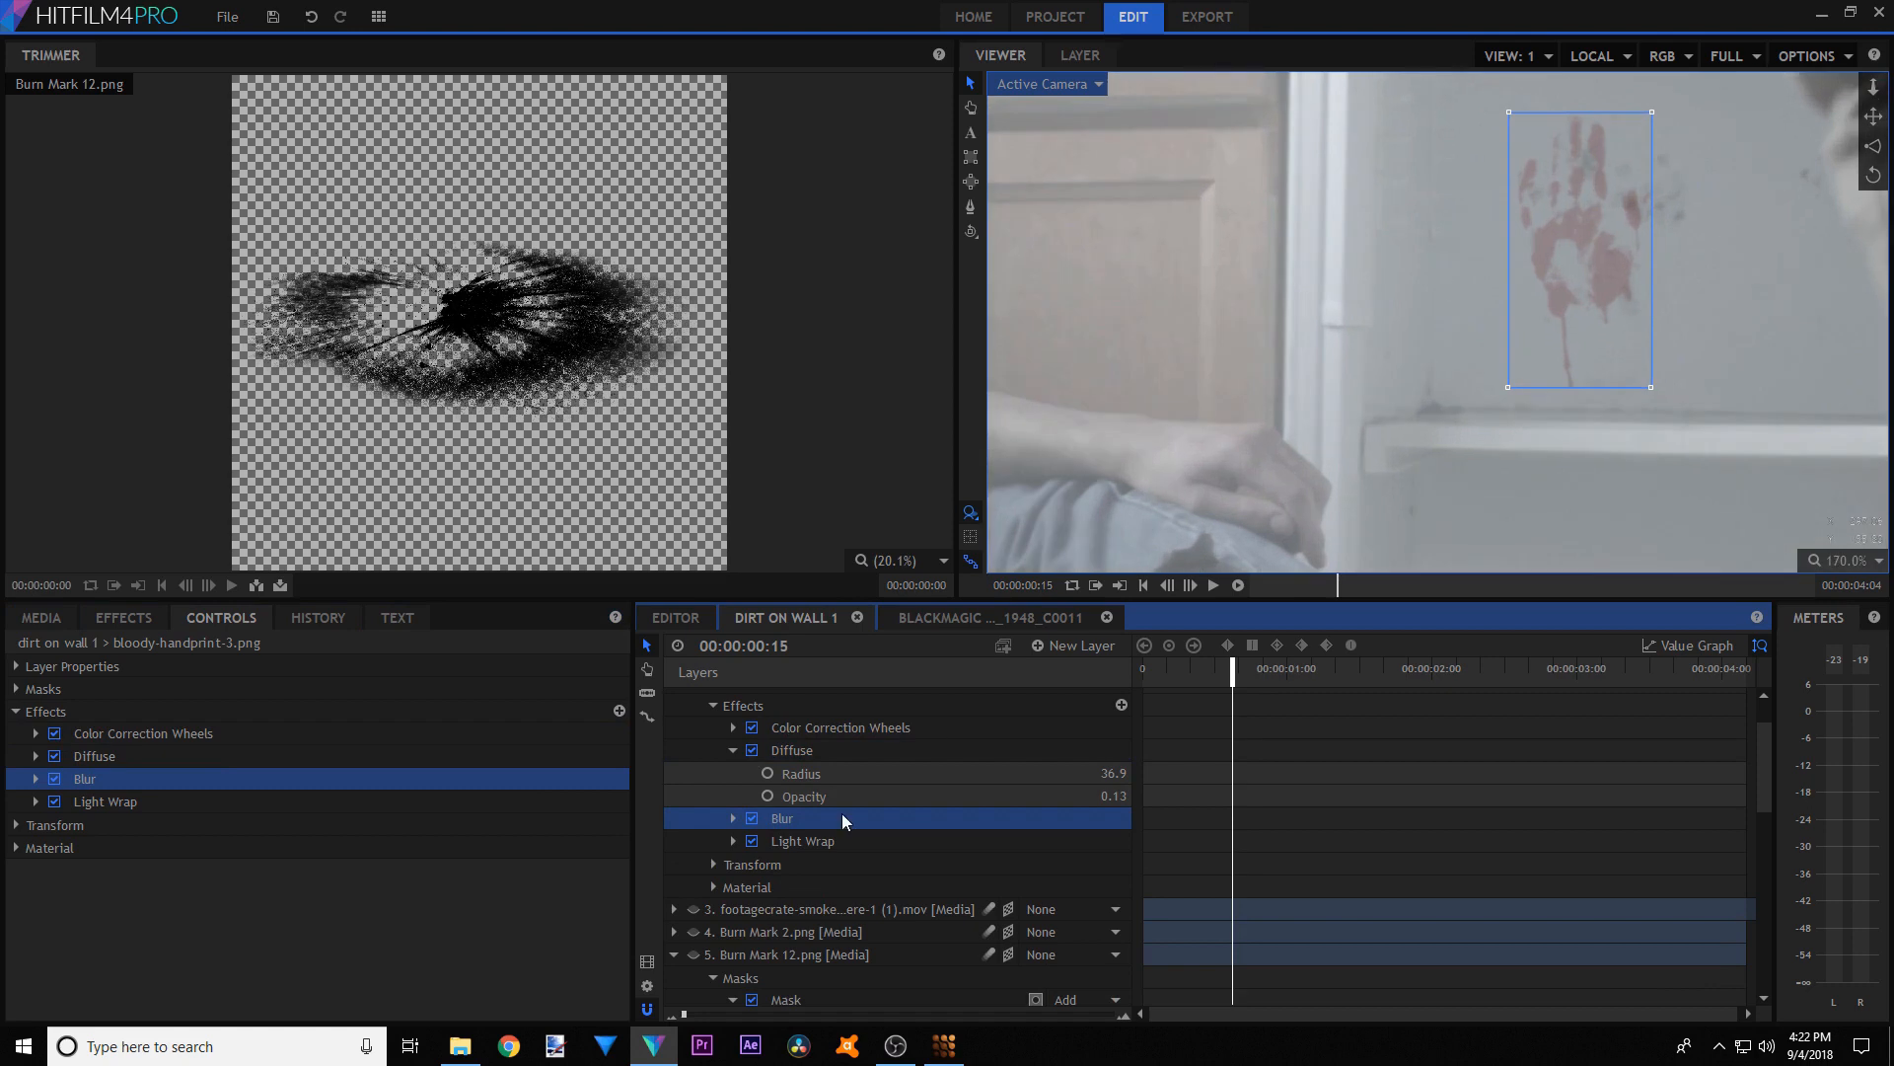
left_click(773, 845)
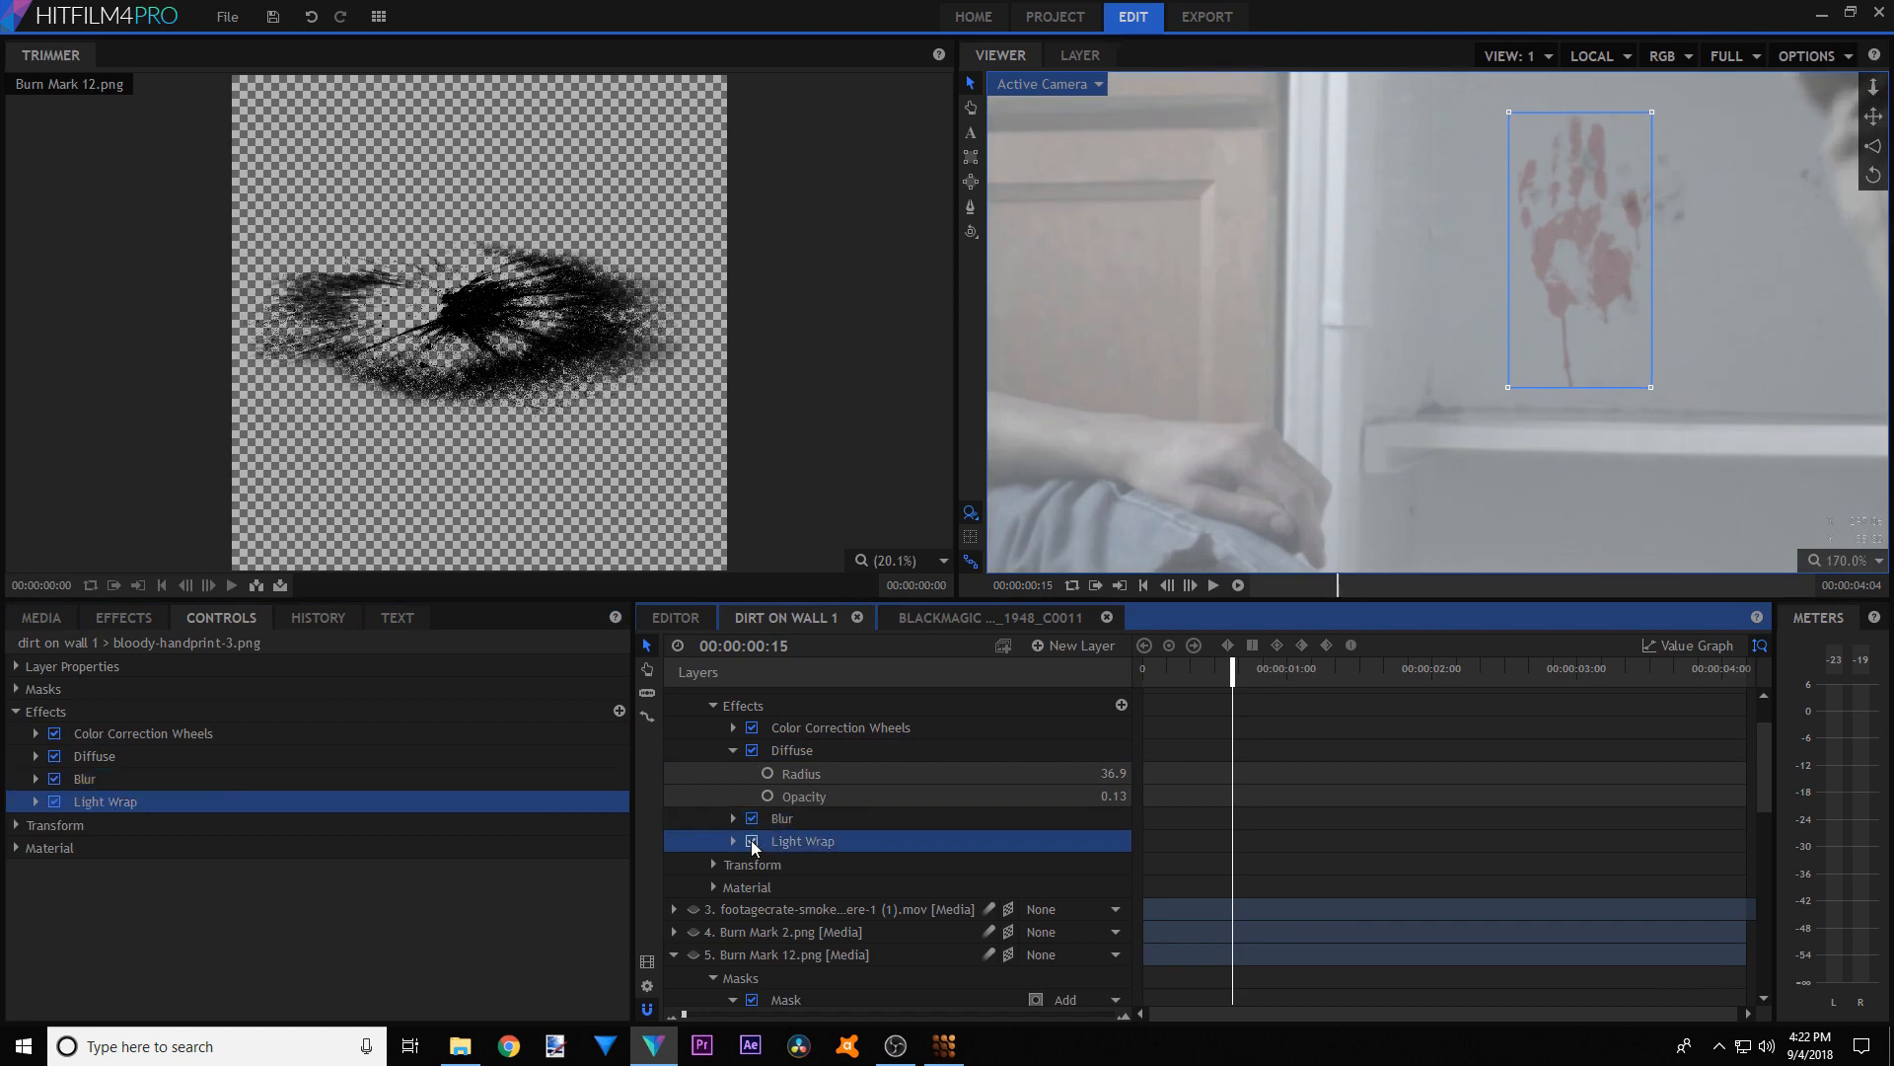
scroll(1575, 195, "up", 3)
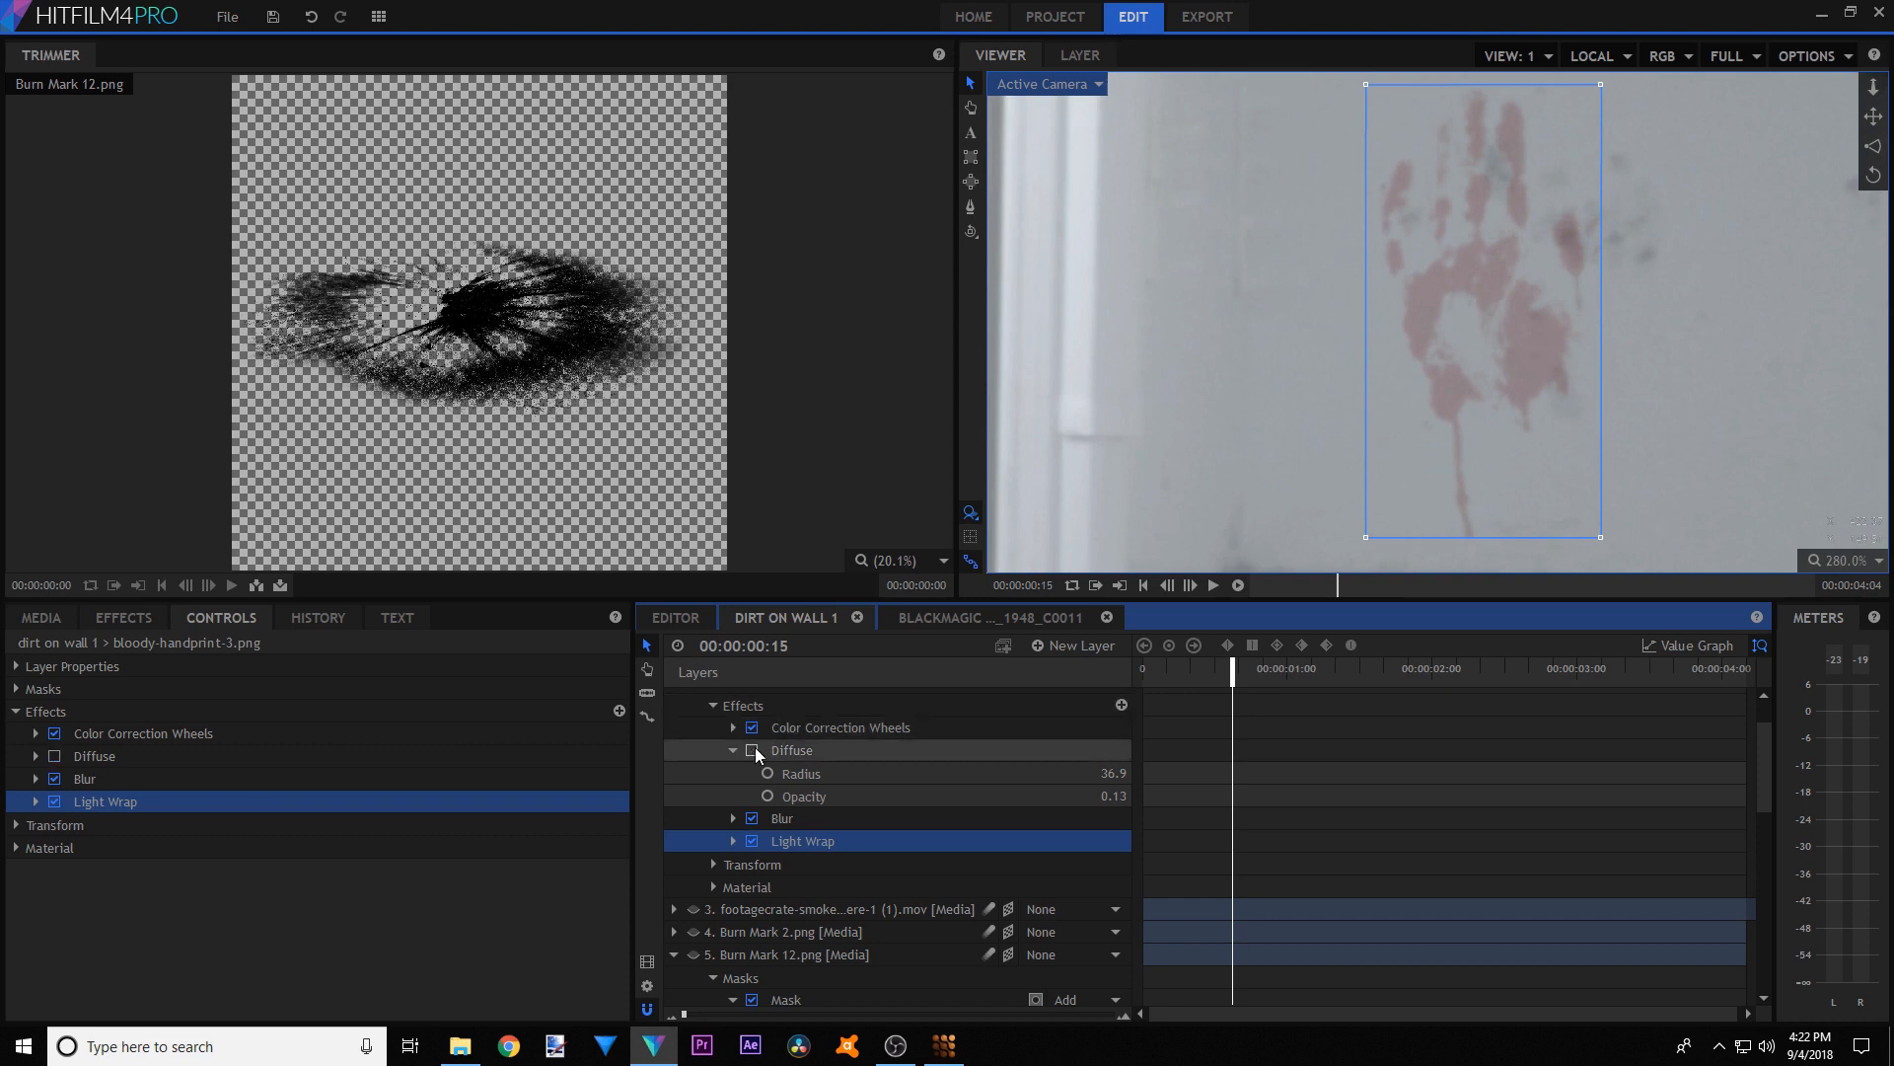
left_click(752, 819)
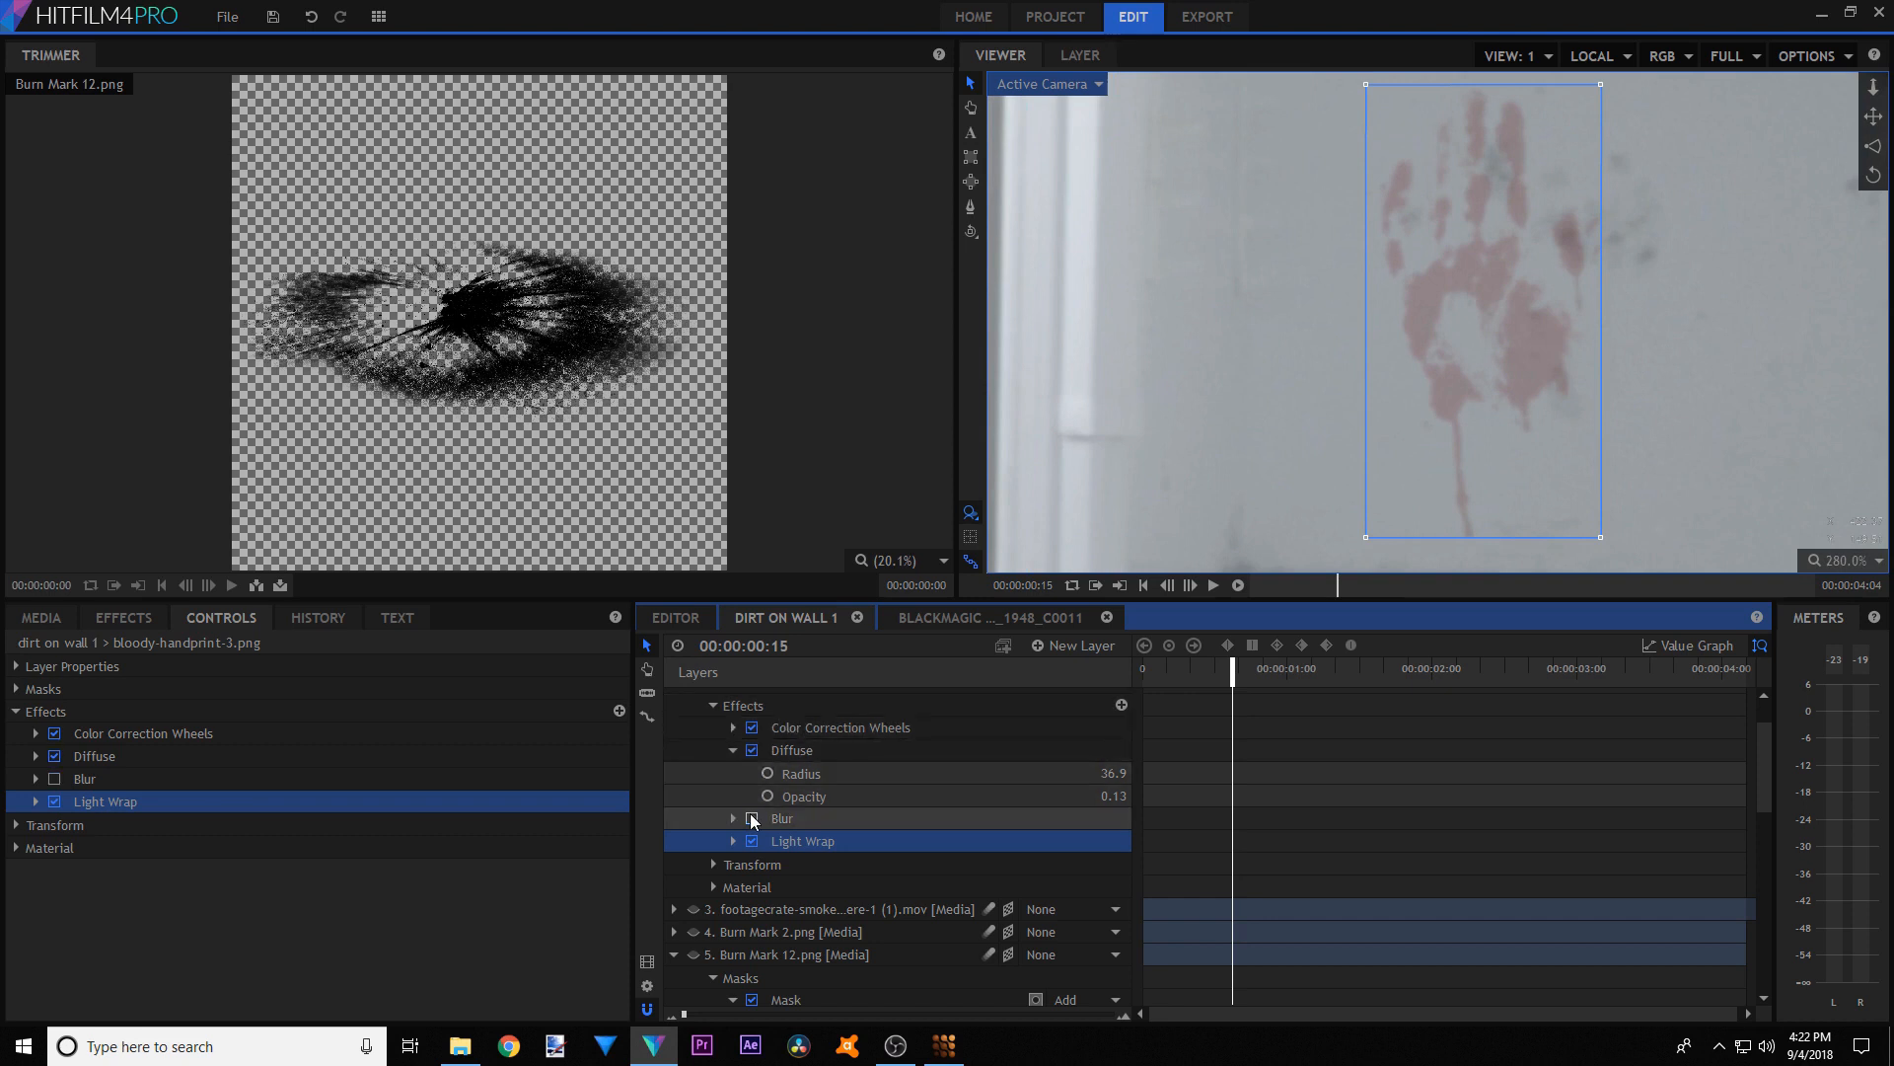
left_click(733, 819)
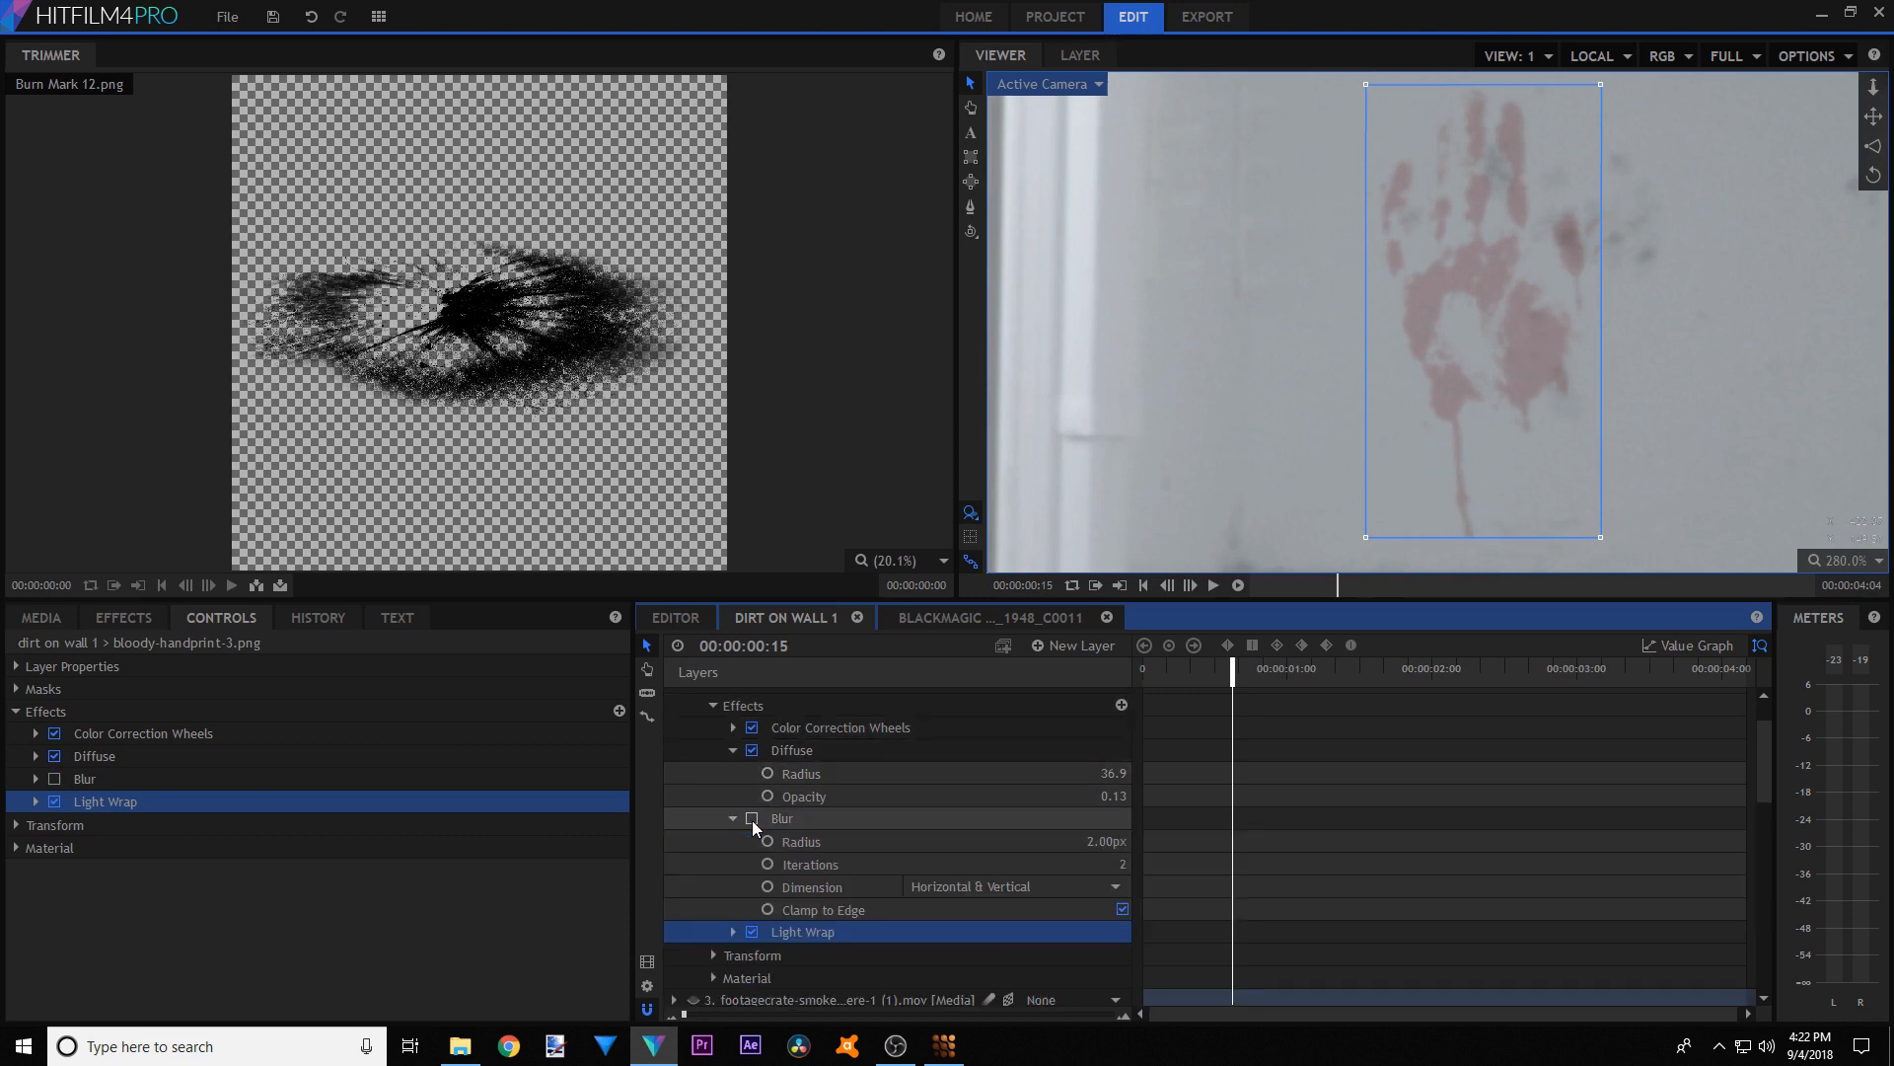
left_click(733, 818)
scroll(854, 793, "up", 2)
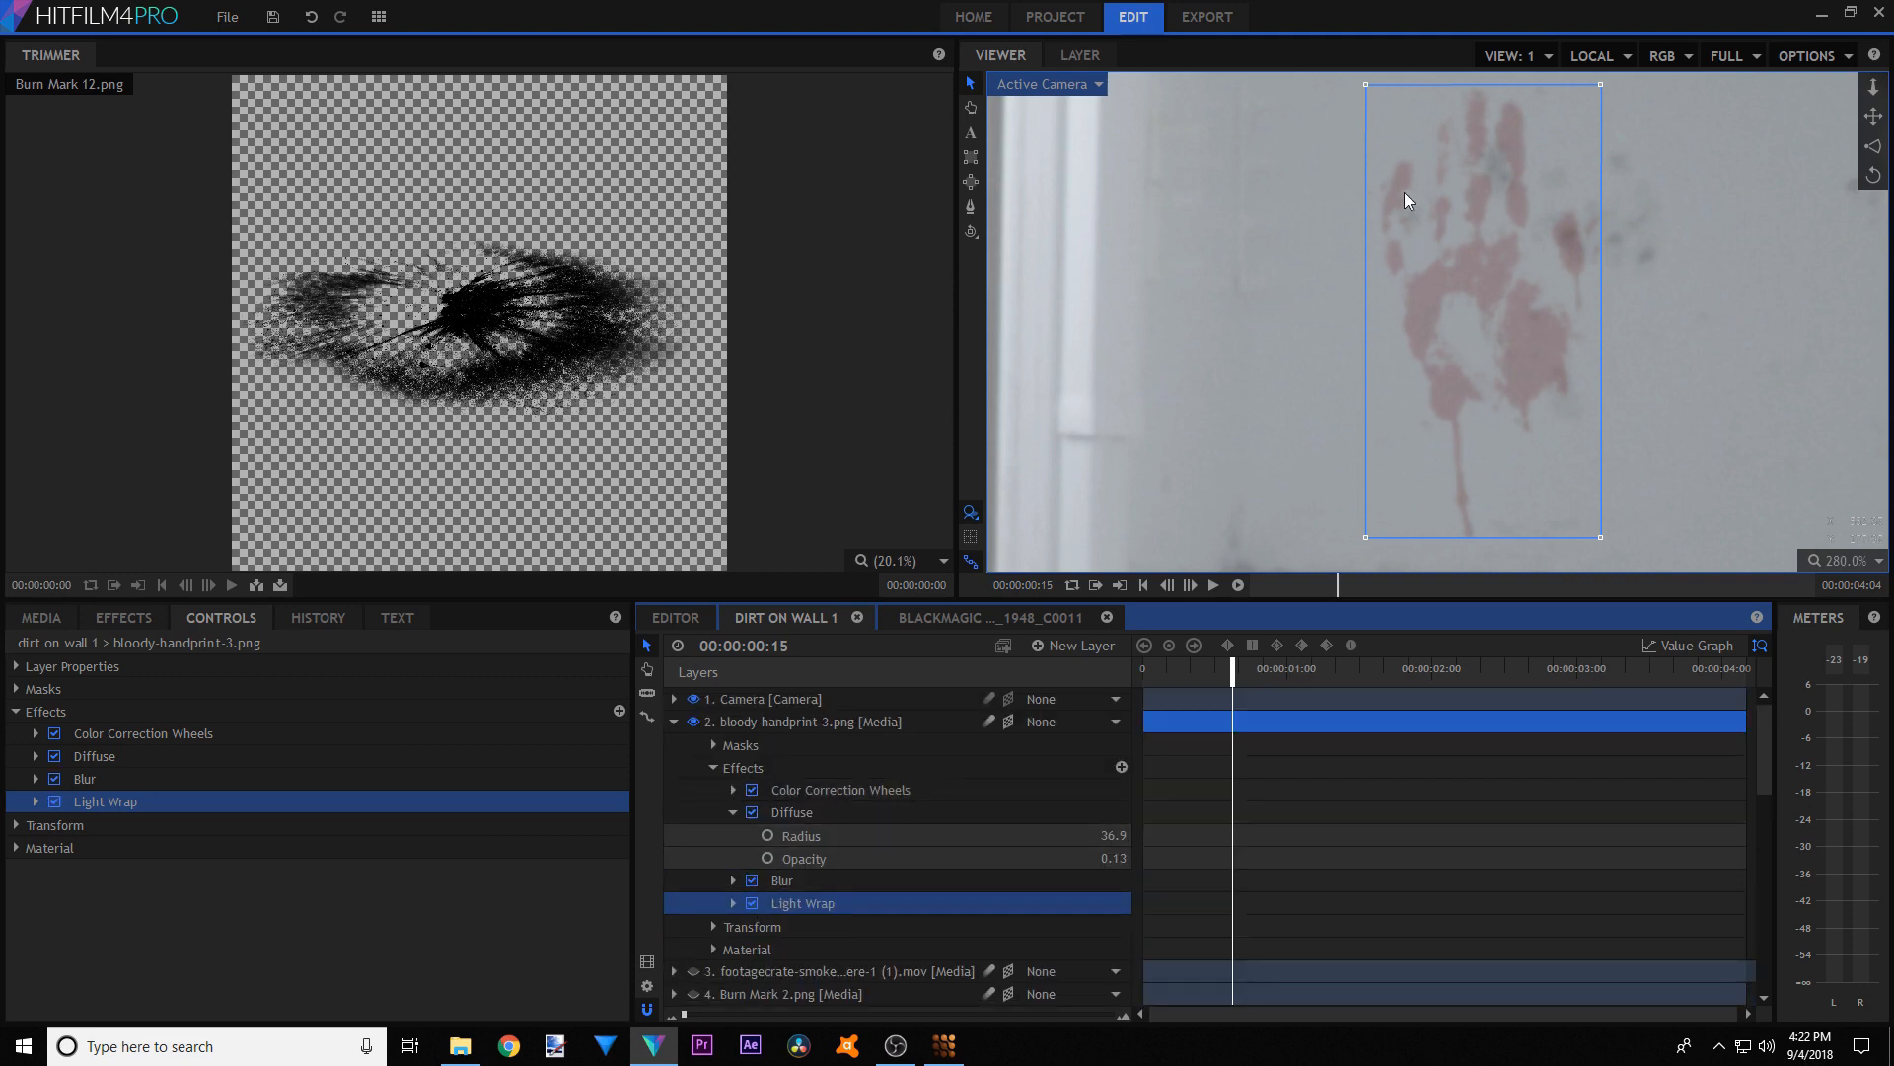
- Deselect the handprint layer and inspect how the print blends into the wall both close up and from farther away
scroll(1312, 167, "down", 10)
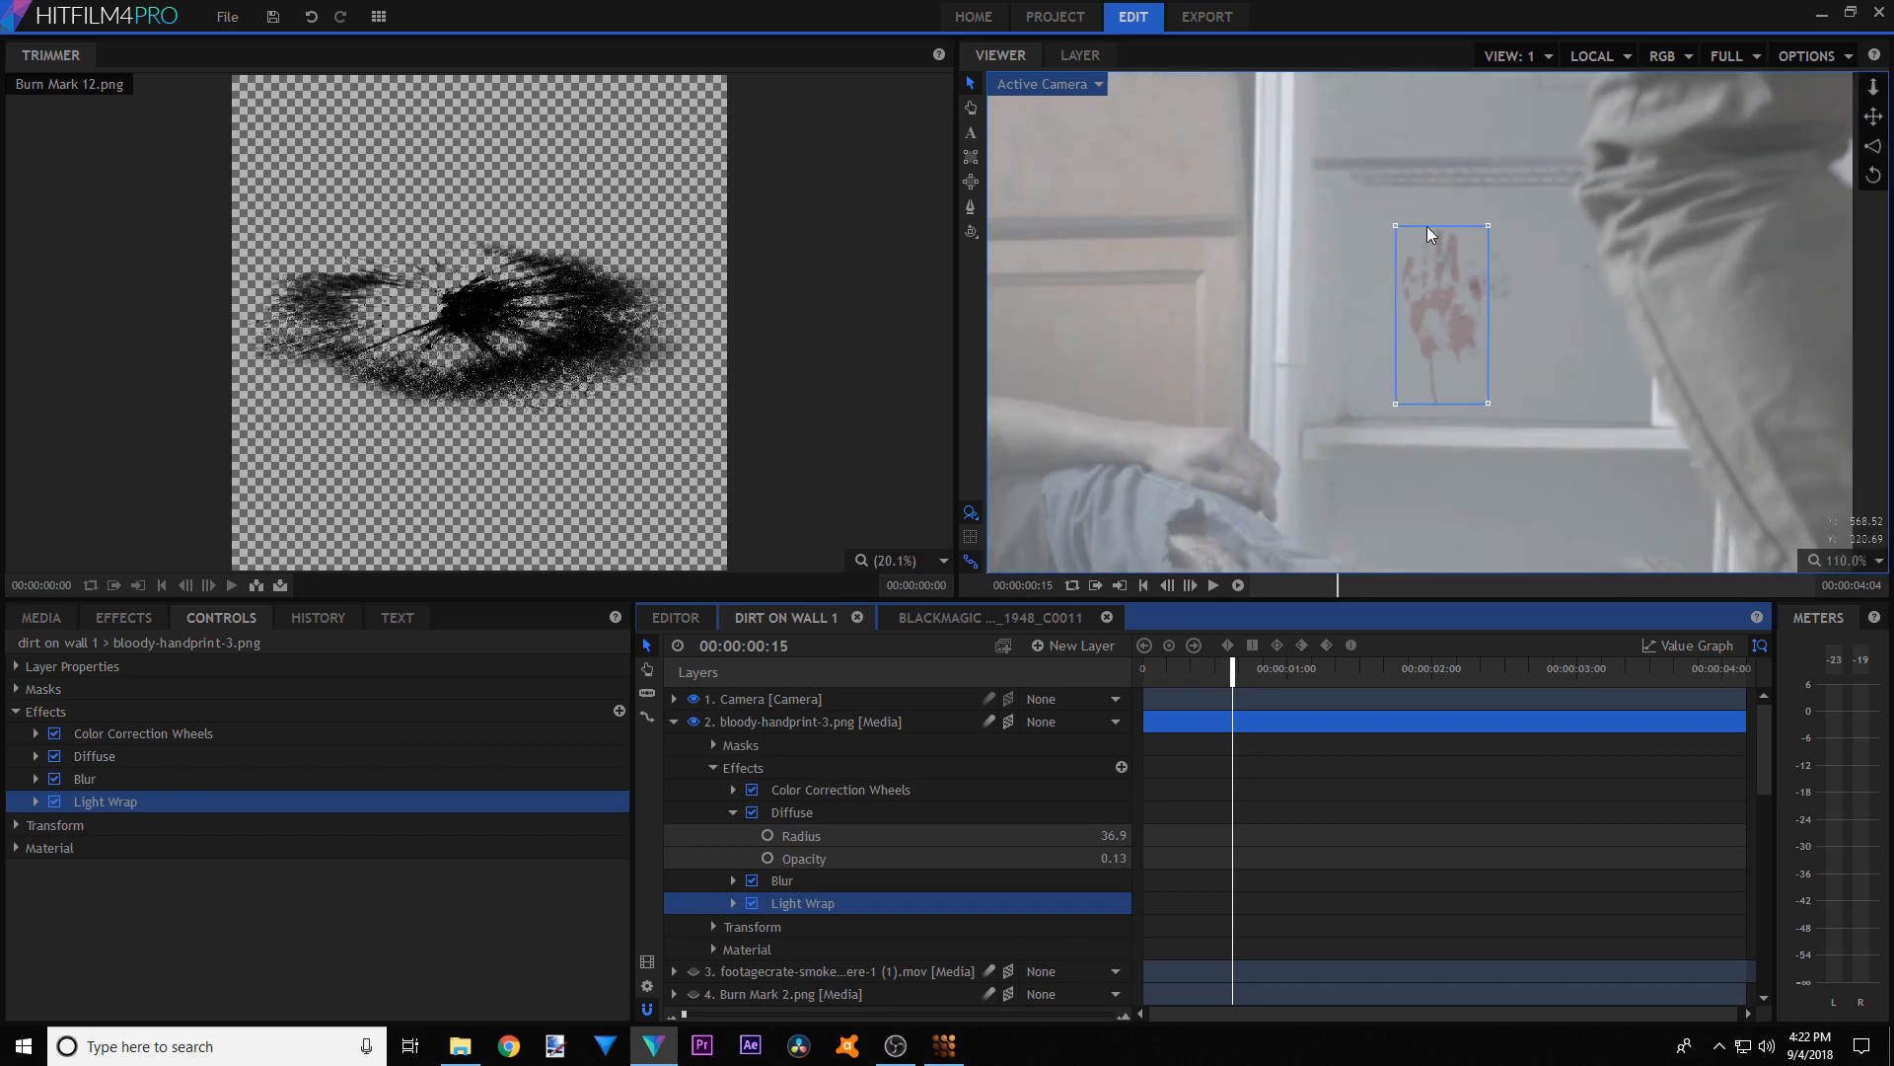
scroll(1375, 223, "up", 6)
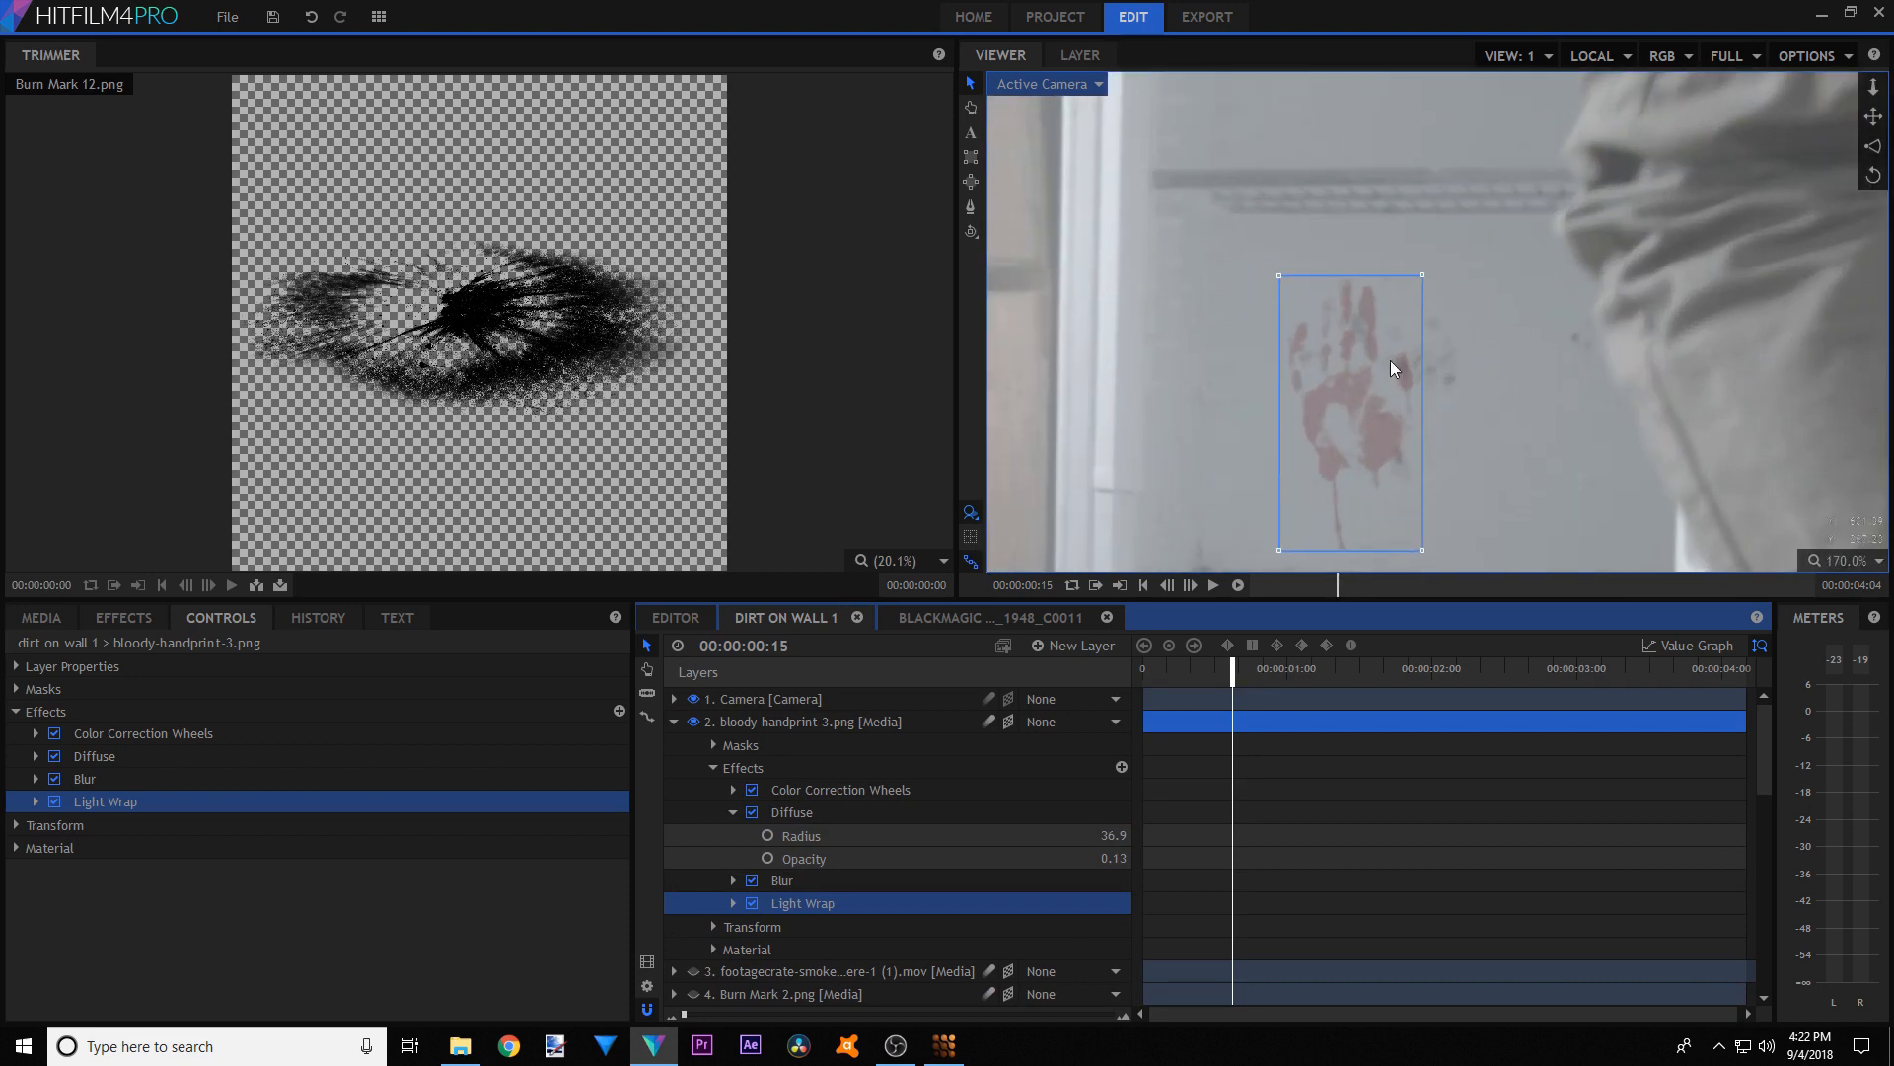
scroll(1369, 335, "down", 7)
left_click(1501, 346)
scroll(1316, 300, "up", 2)
scroll(1364, 304, "down", 4)
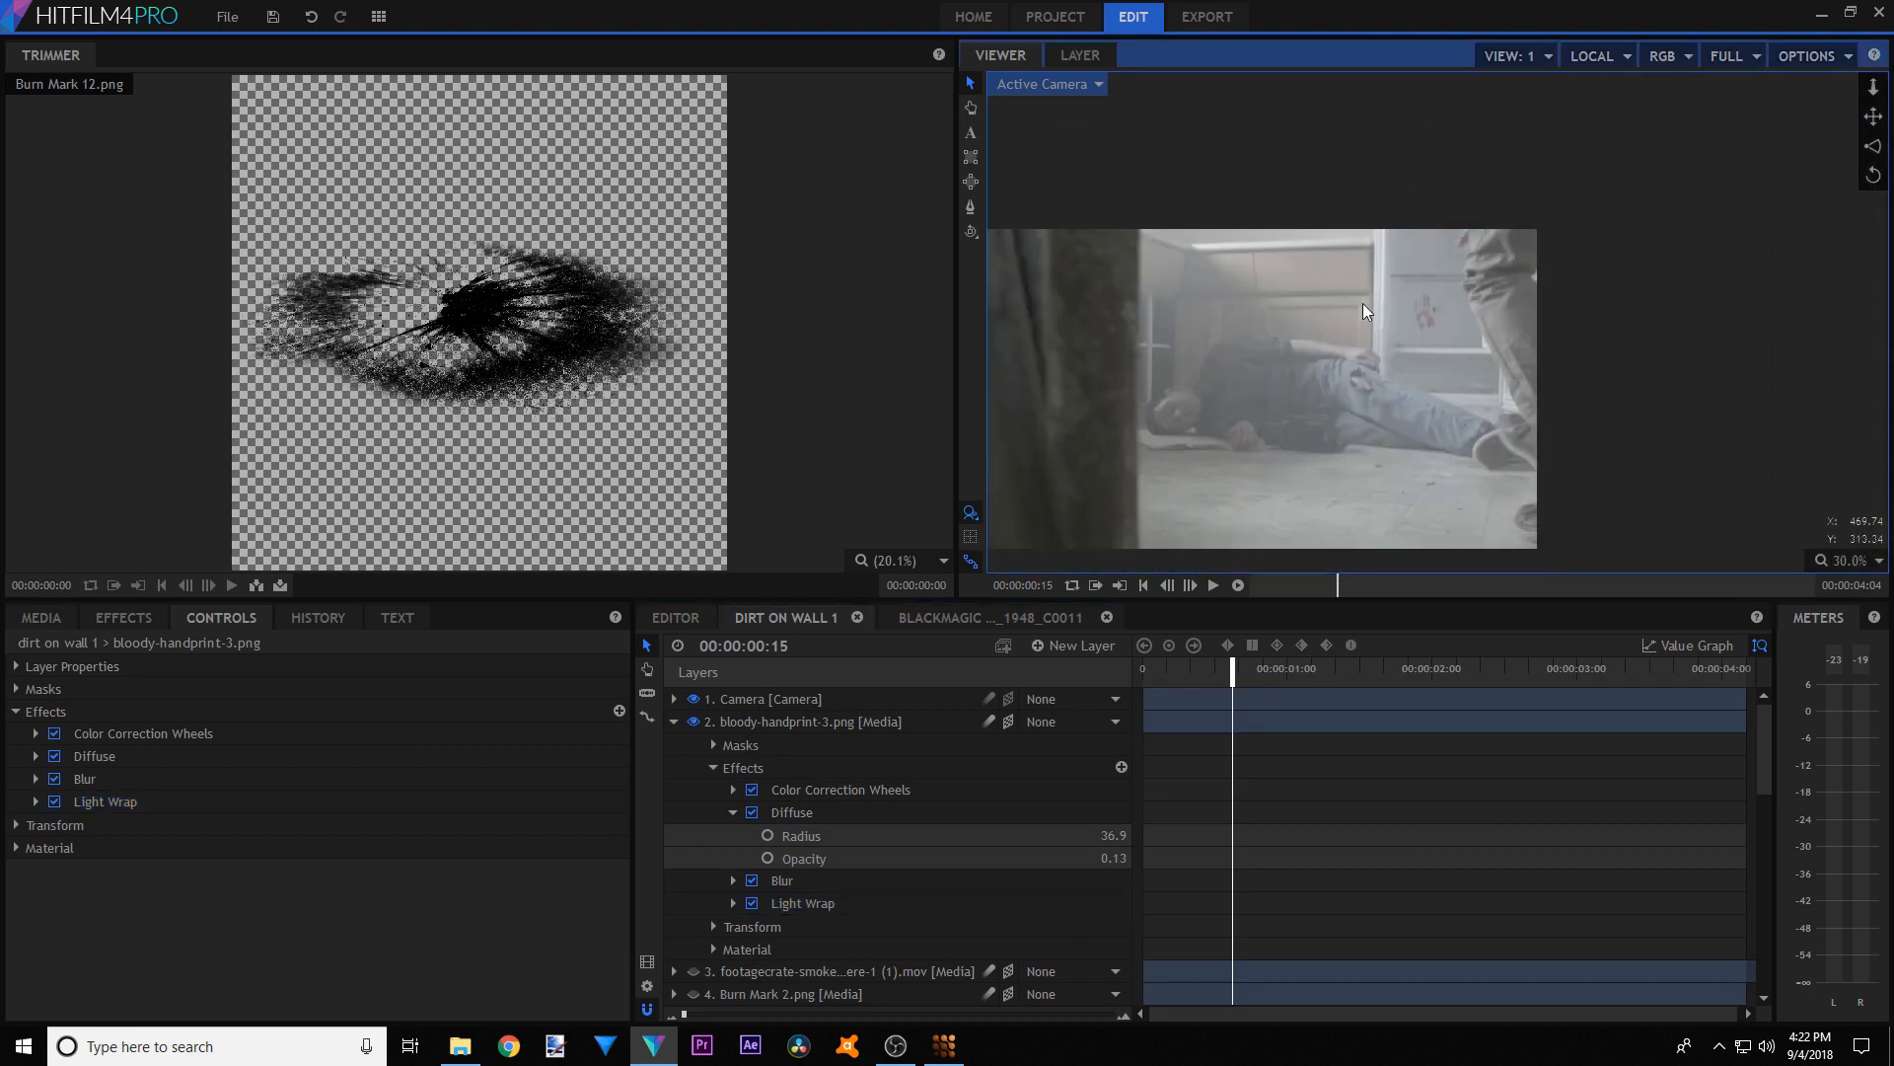
scroll(1364, 304, "up", 5)
- Collapse the bloody-handprint-3.png layer and view the full frame at 00:00:01:02
left_click(674, 721)
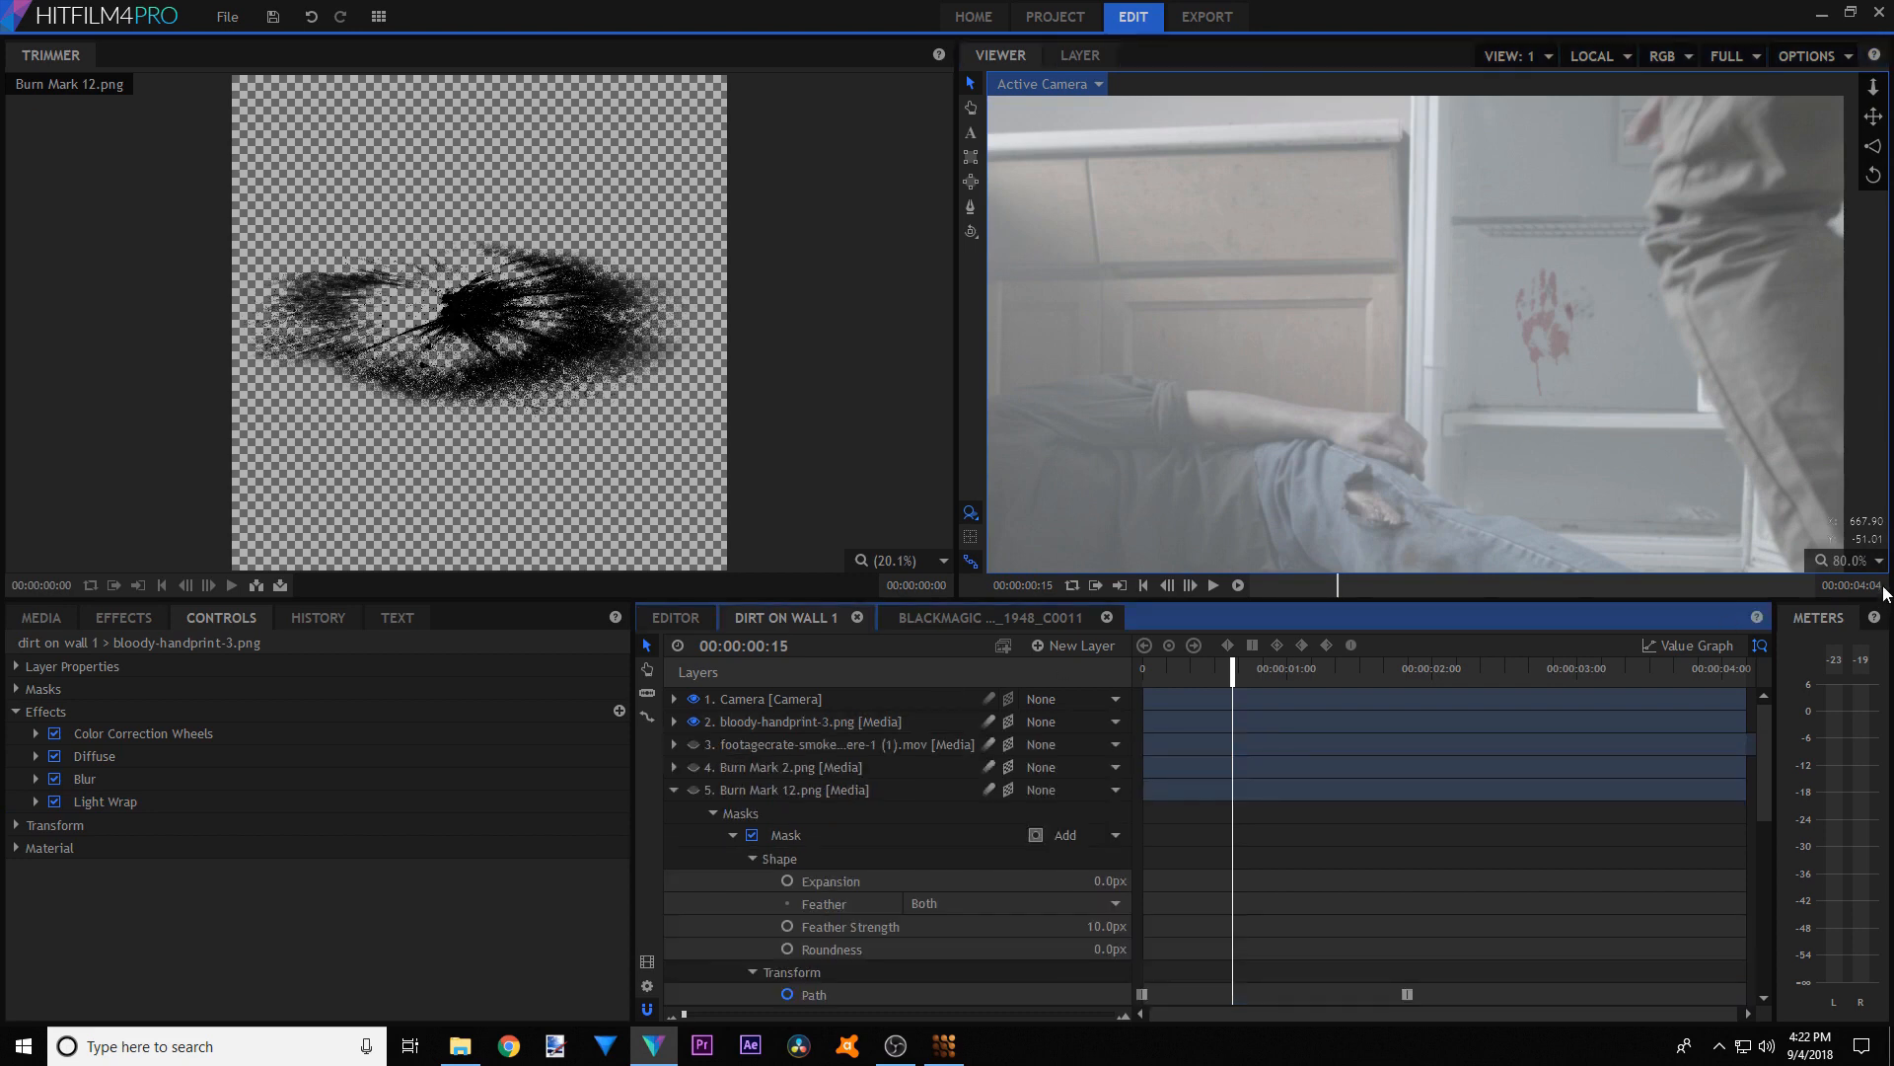
left_click(1841, 559)
left_click(1823, 791)
left_click_drag(1230, 667, 1298, 670)
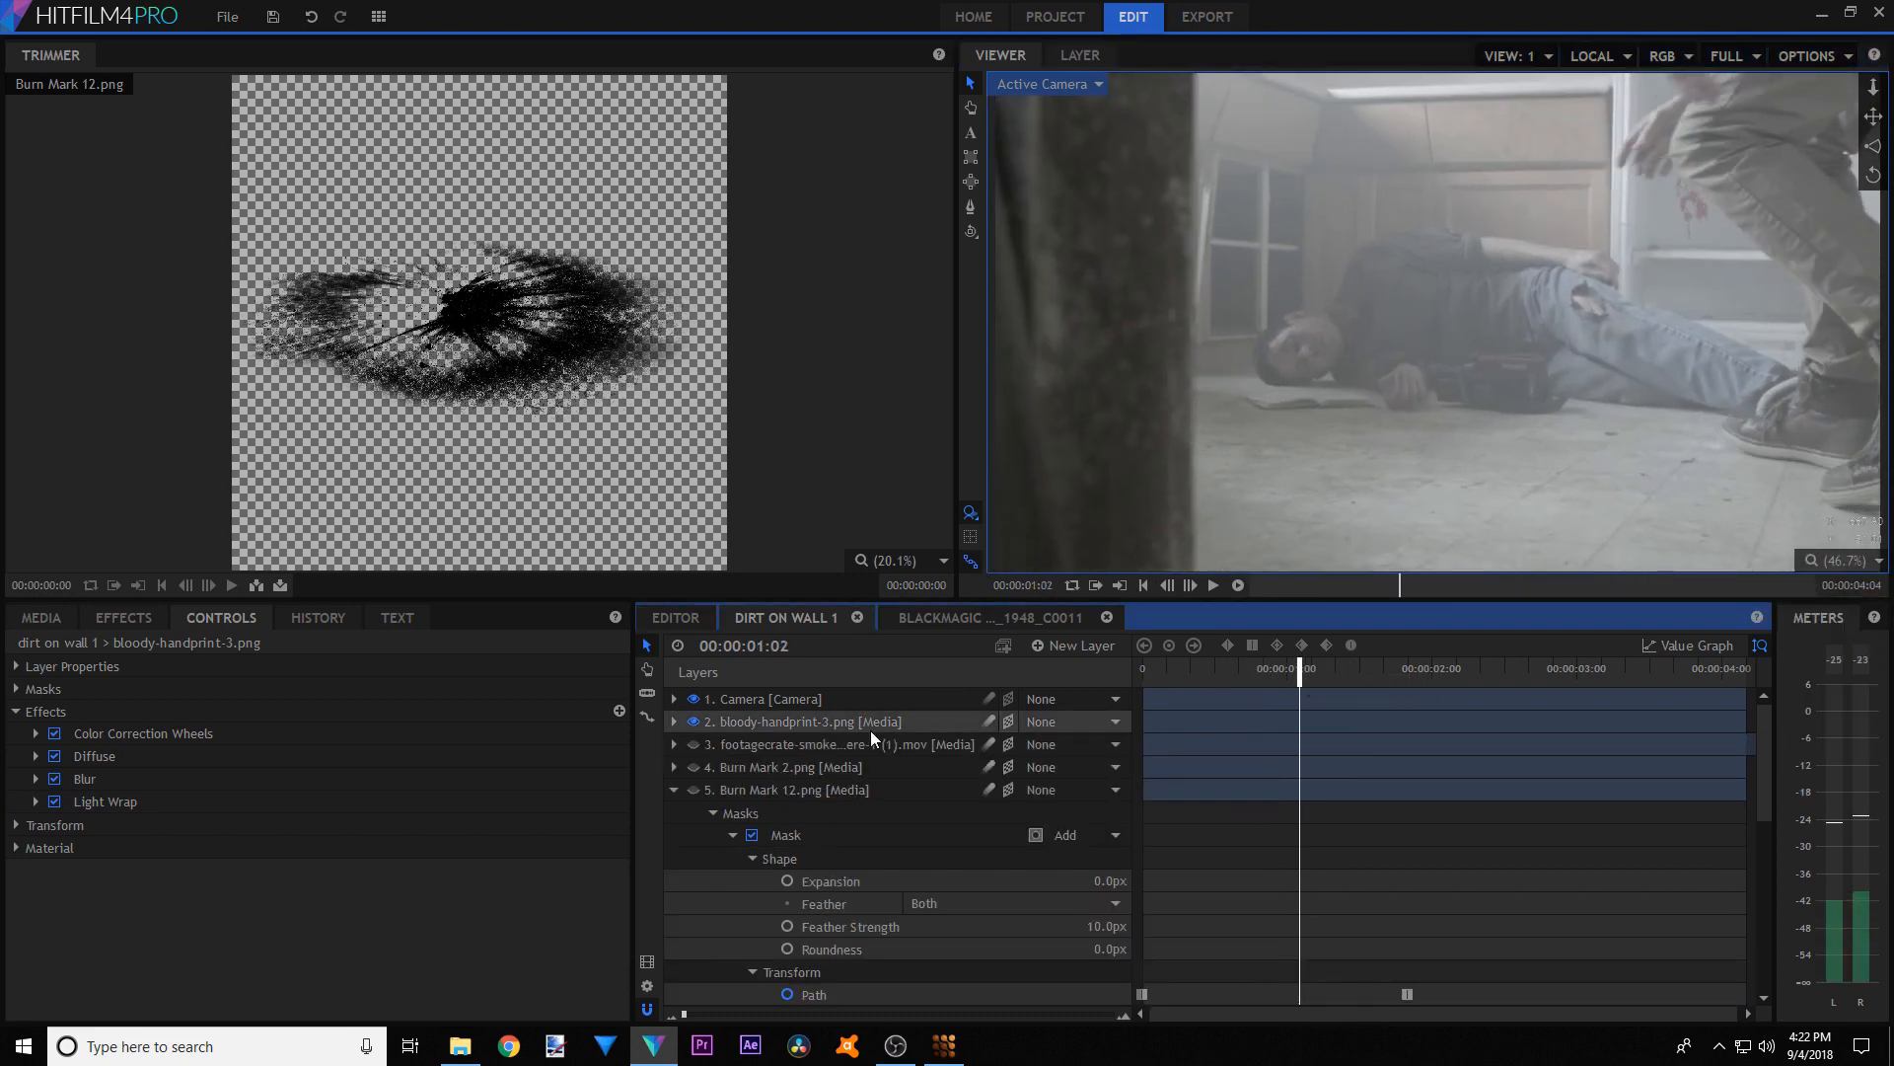
- Reveal the transform properties of the bloody-handprint-3.png mask and select its Path, with the handprint enlarged beside the passing leg
left_click(674, 721)
scroll(1738, 143, "up", 5)
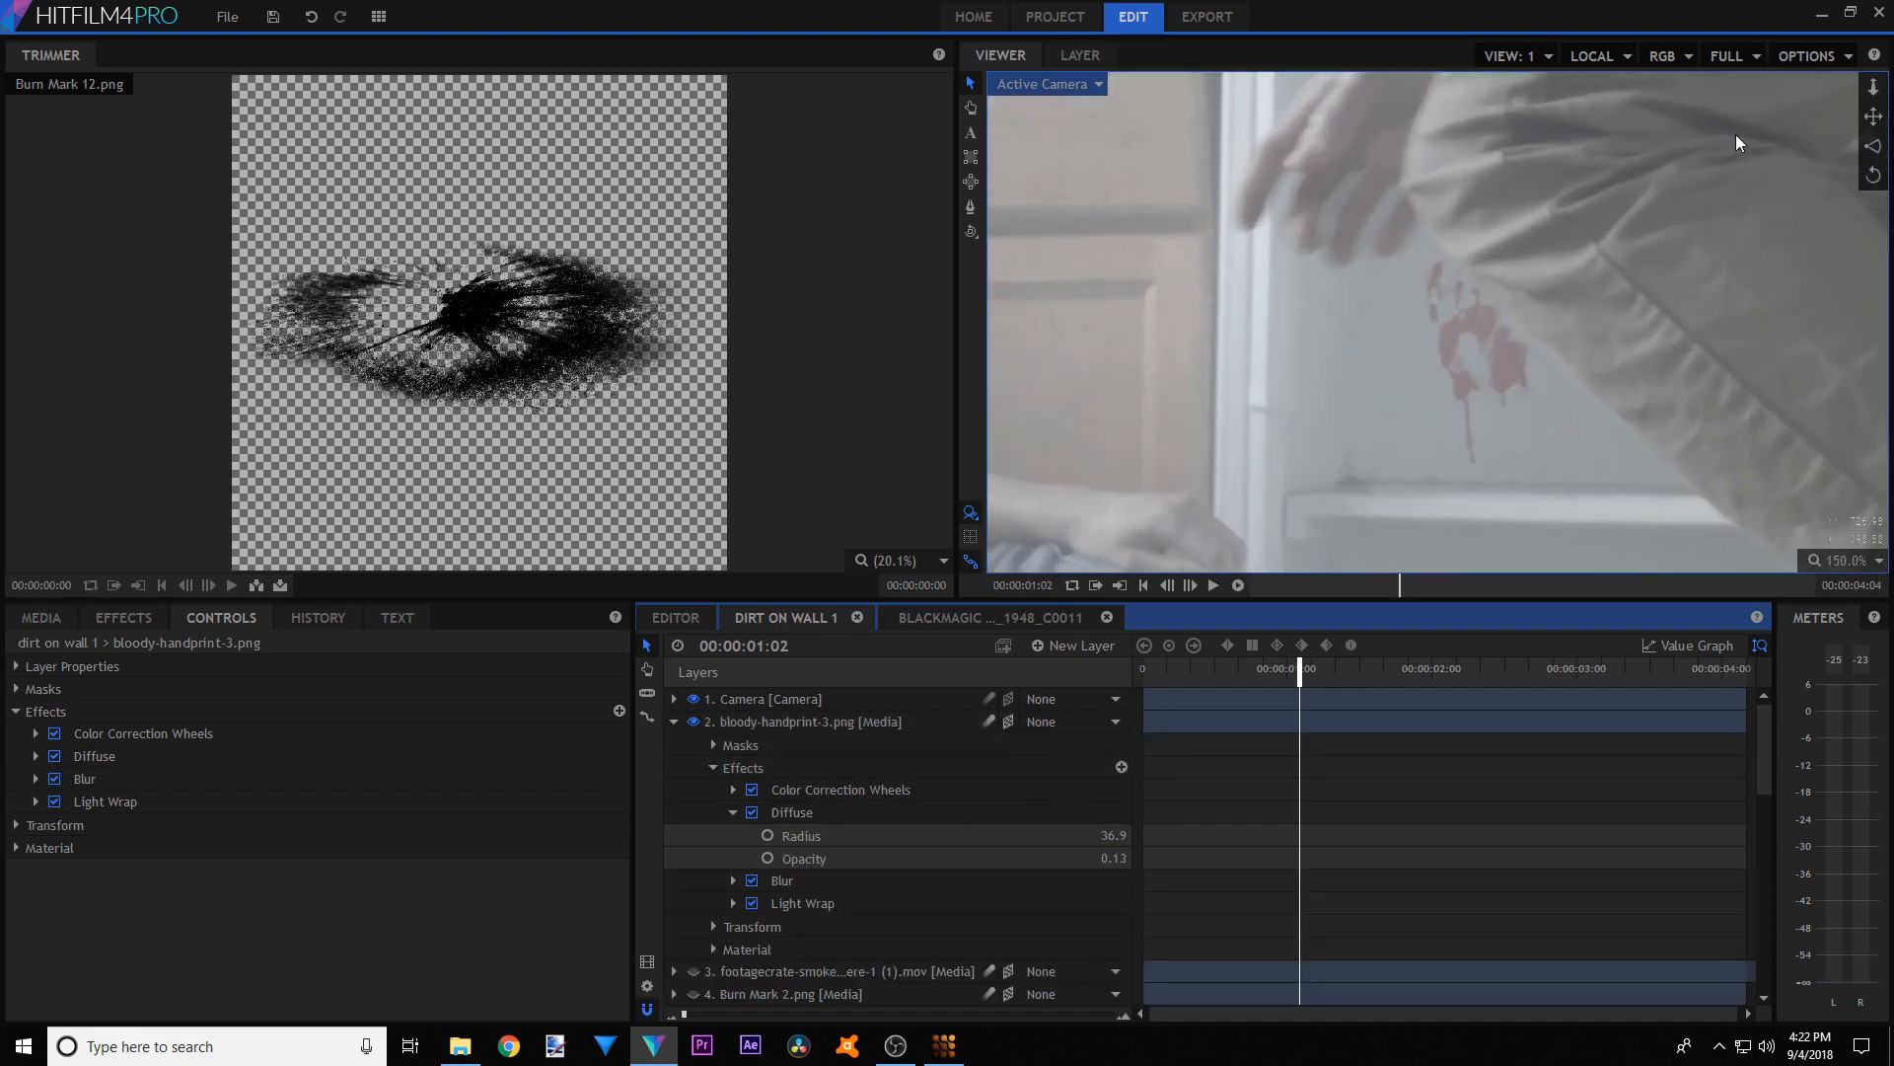
left_click(714, 746)
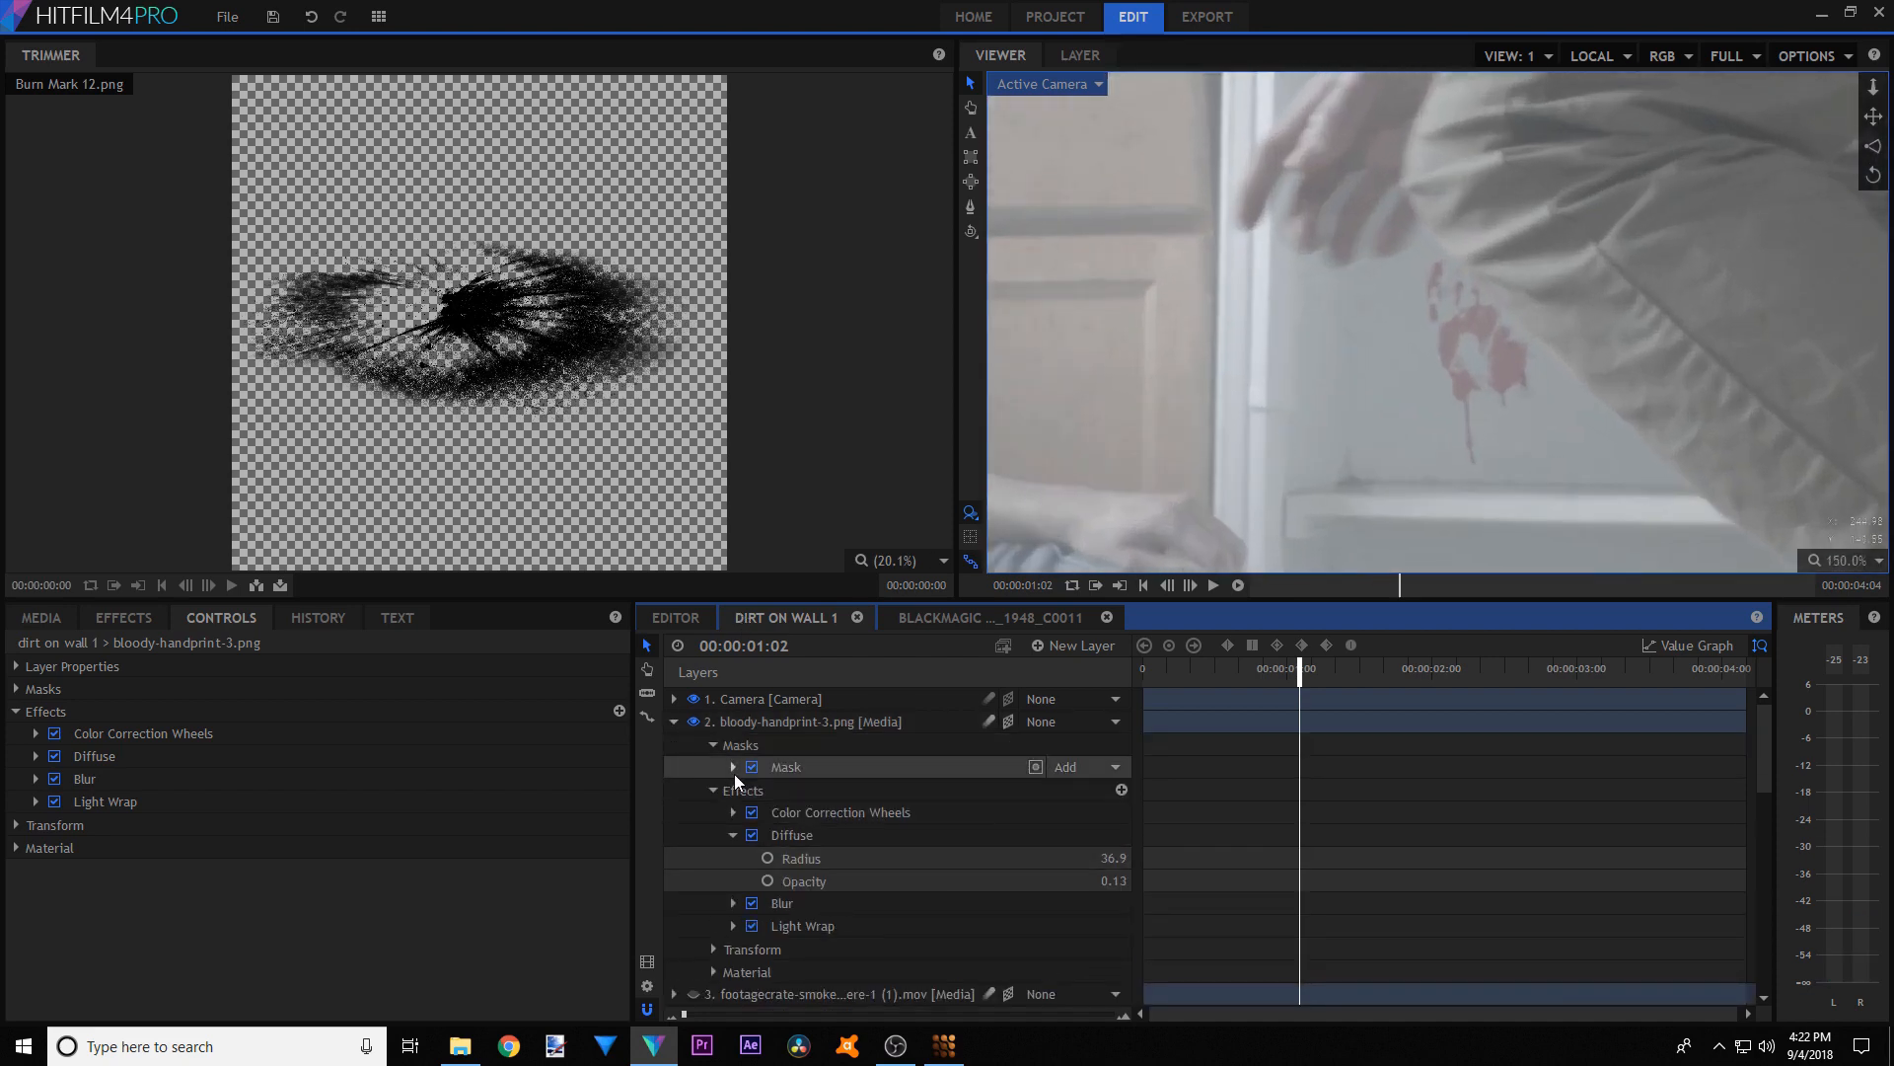
left_click(733, 768)
left_click(801, 770)
left_click(754, 809)
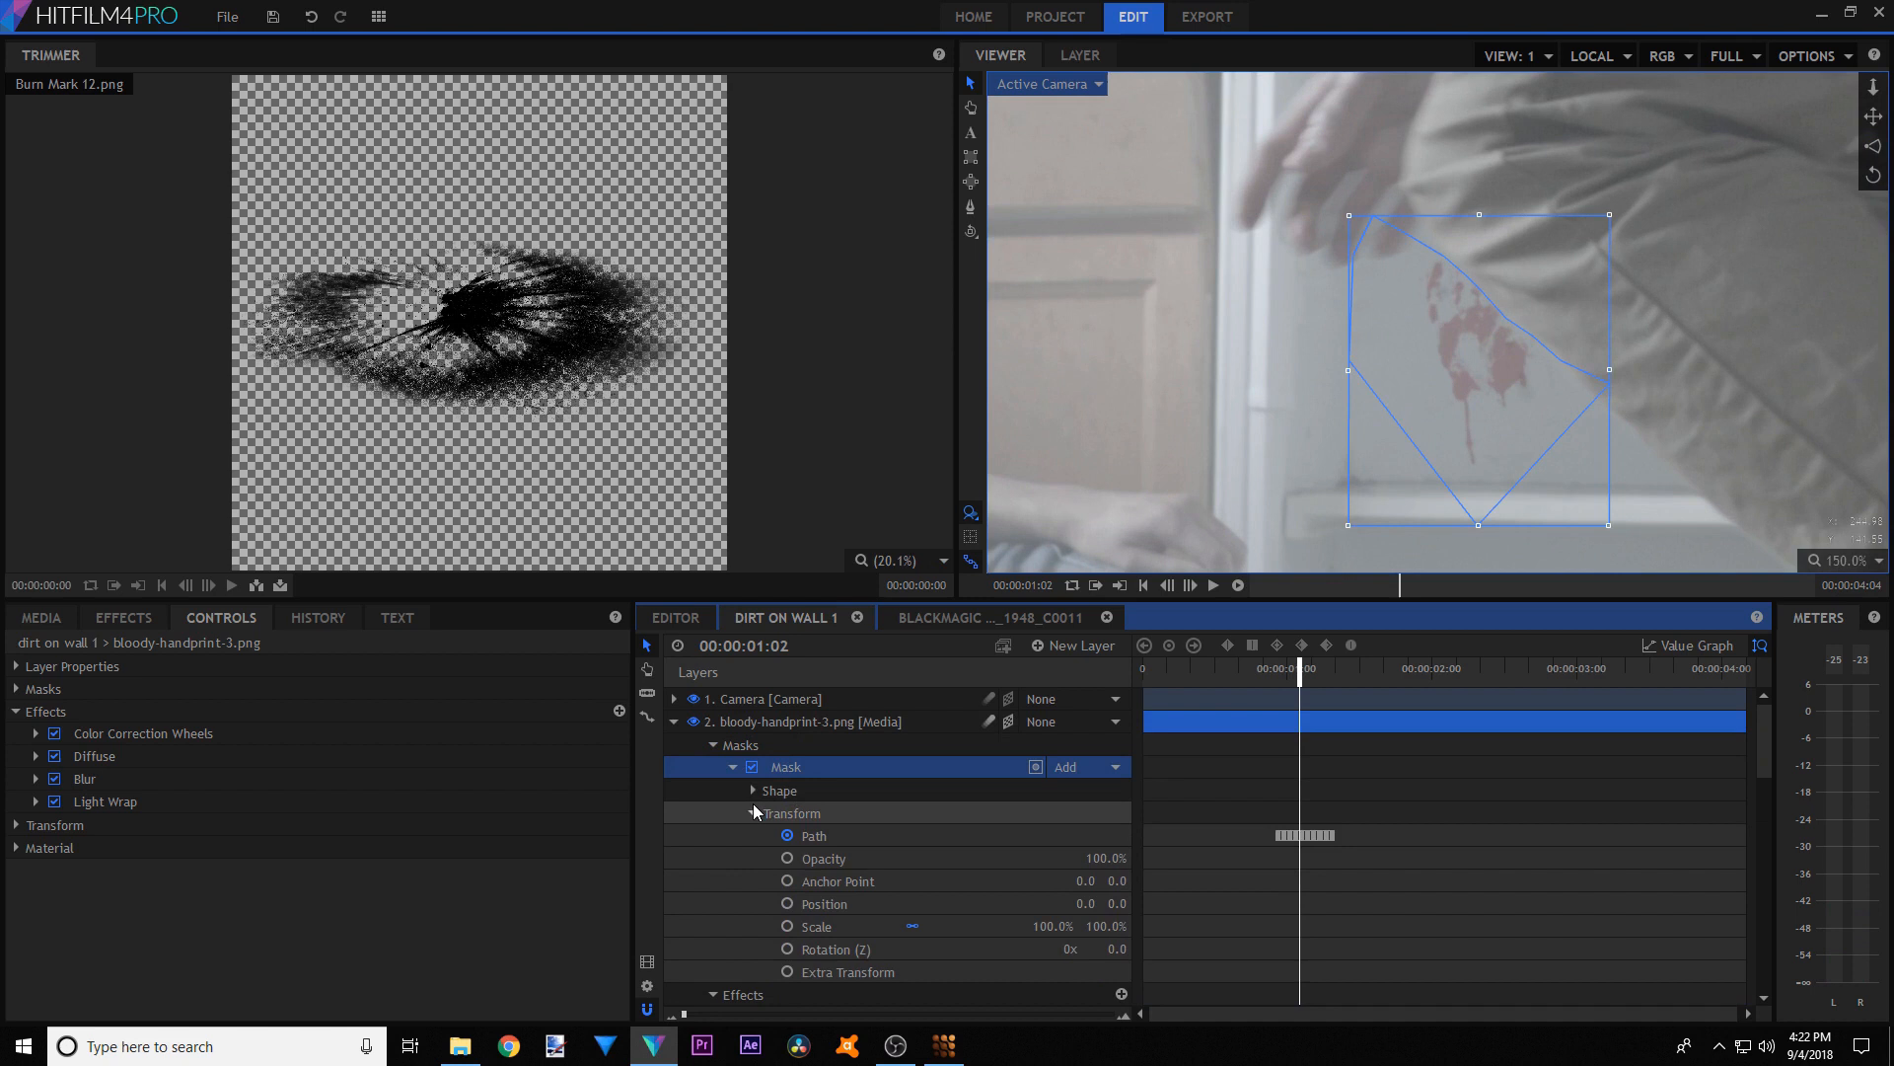
left_click(839, 836)
- Enlarge the timeline around the mask's Path keyframes and scrub back to 00:00:00:14 to check the animated mask
left_click_drag(686, 1014, 860, 1015)
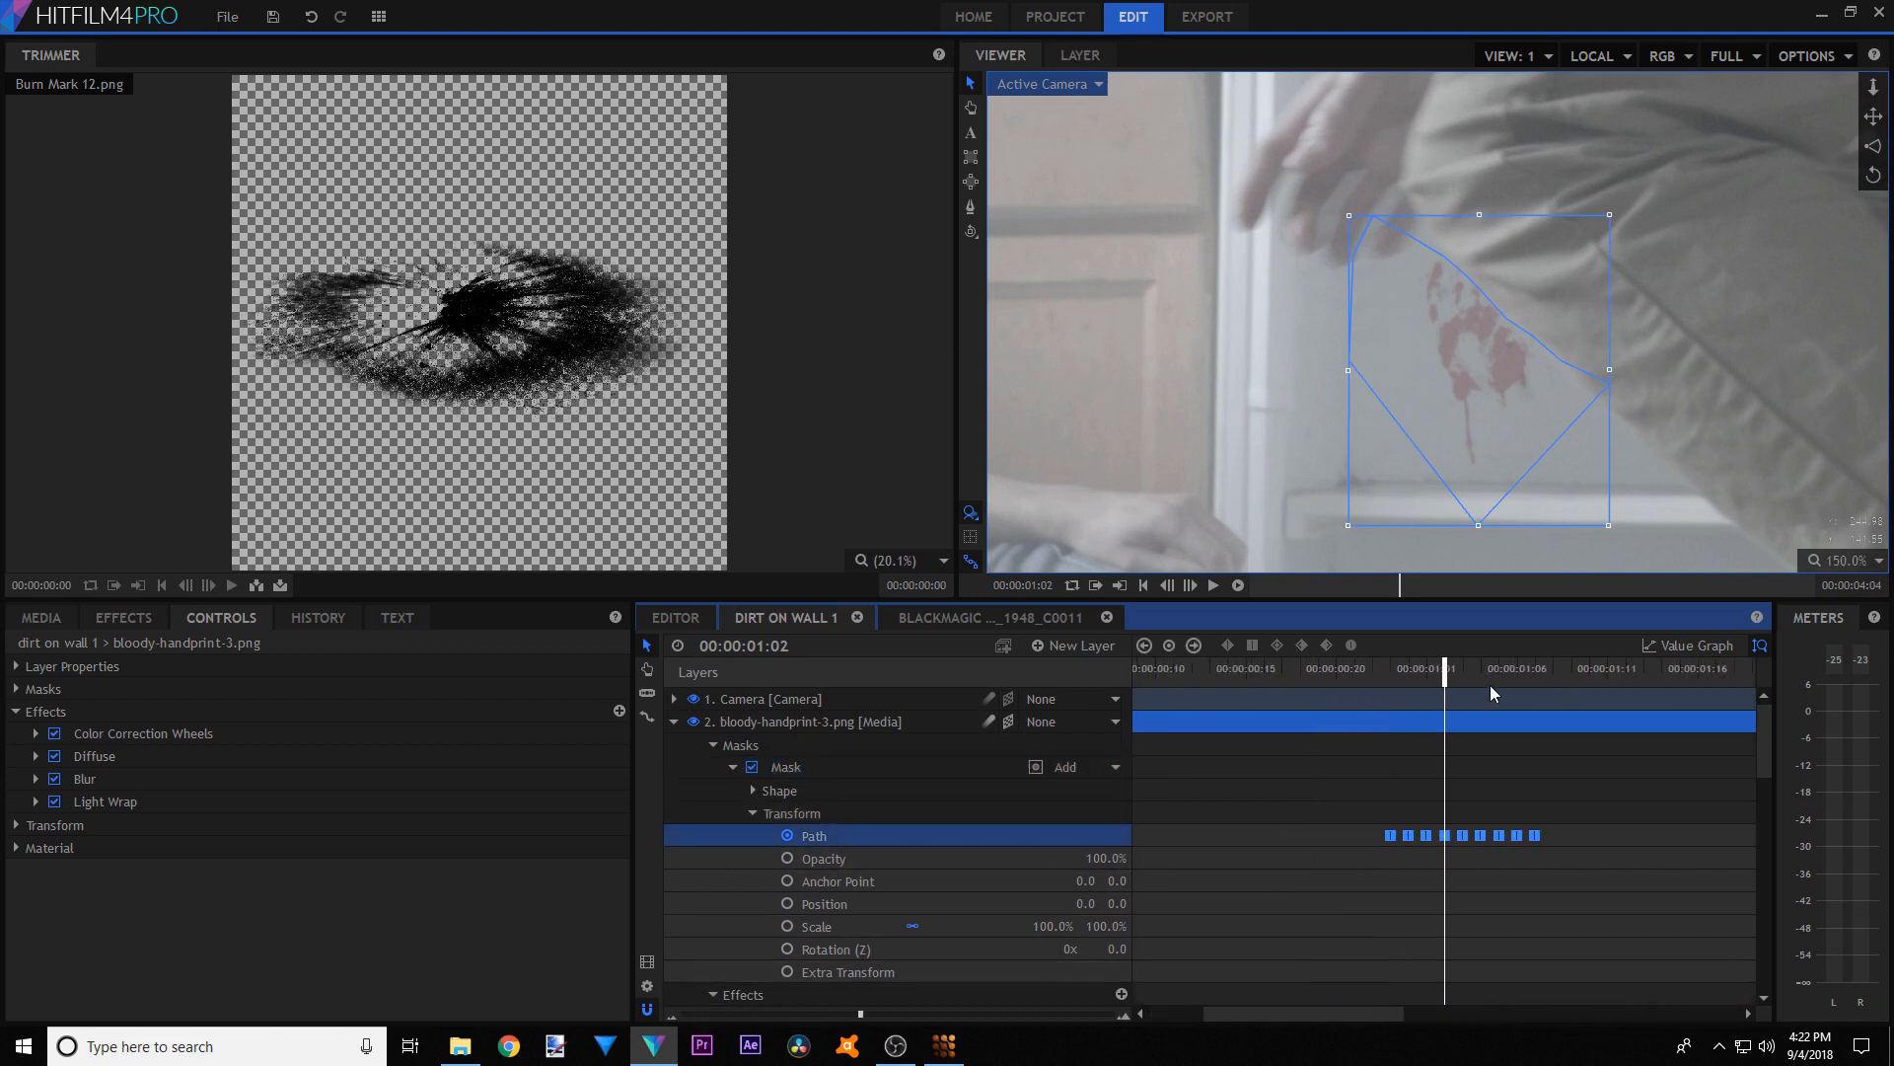
left_click_drag(1394, 671, 1228, 653)
left_click(1251, 829)
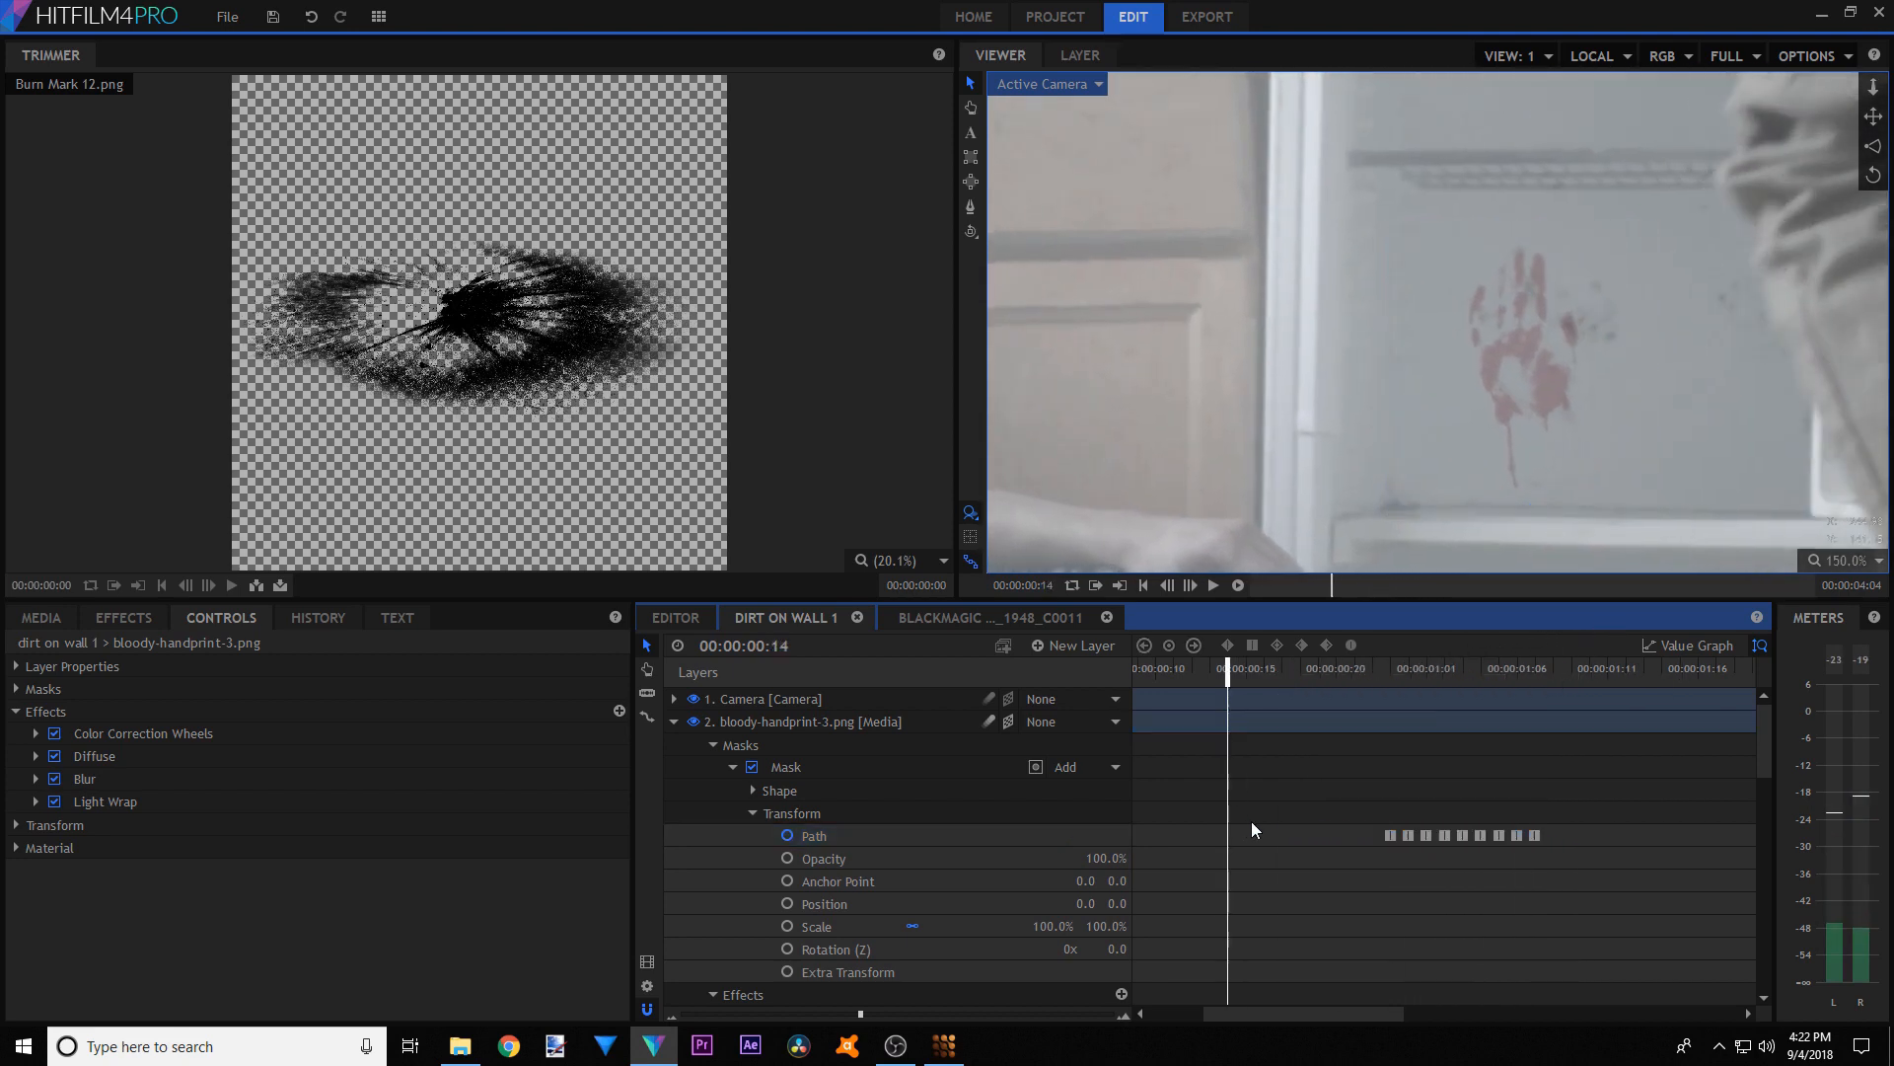
- Collapse the bloody-handprint-3.png and Burn Mark 12.png layers and fit the full frame in the viewer
left_click(674, 722)
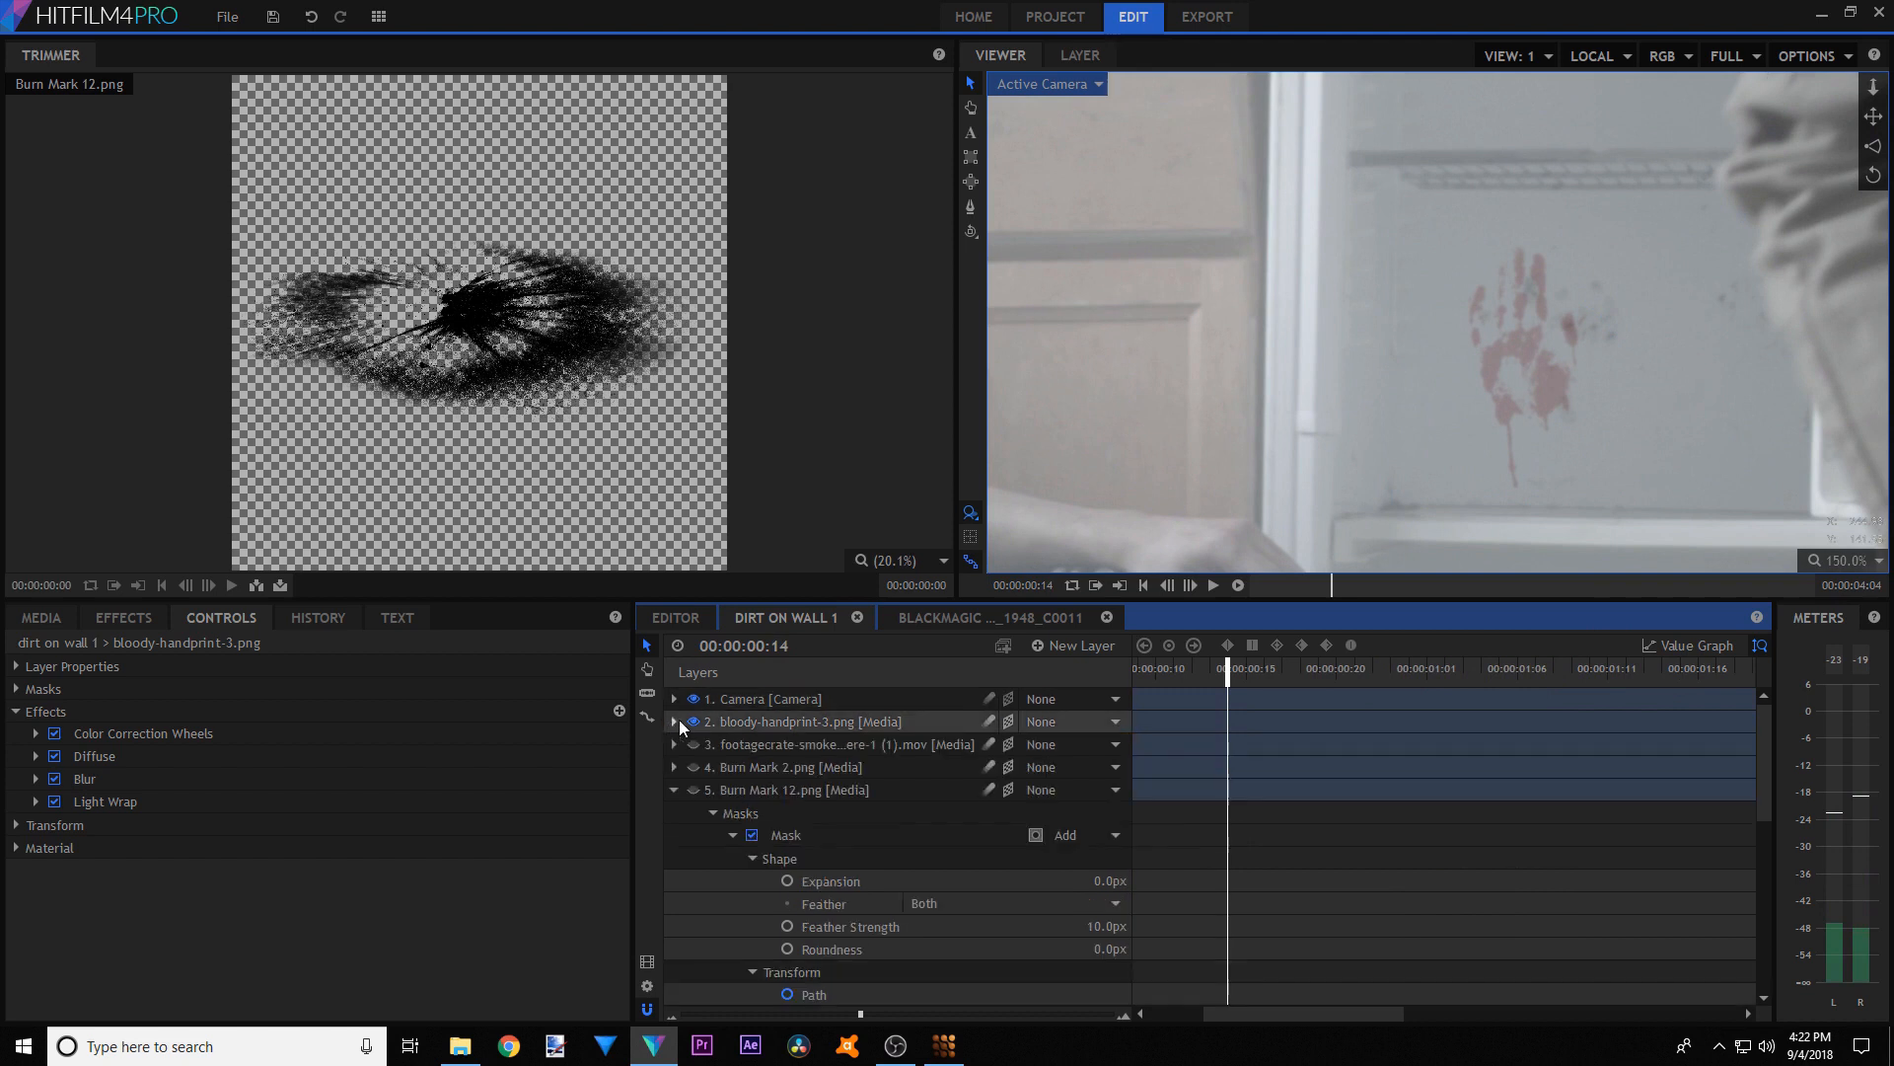
left_click(1845, 561)
left_click(1840, 792)
left_click(674, 789)
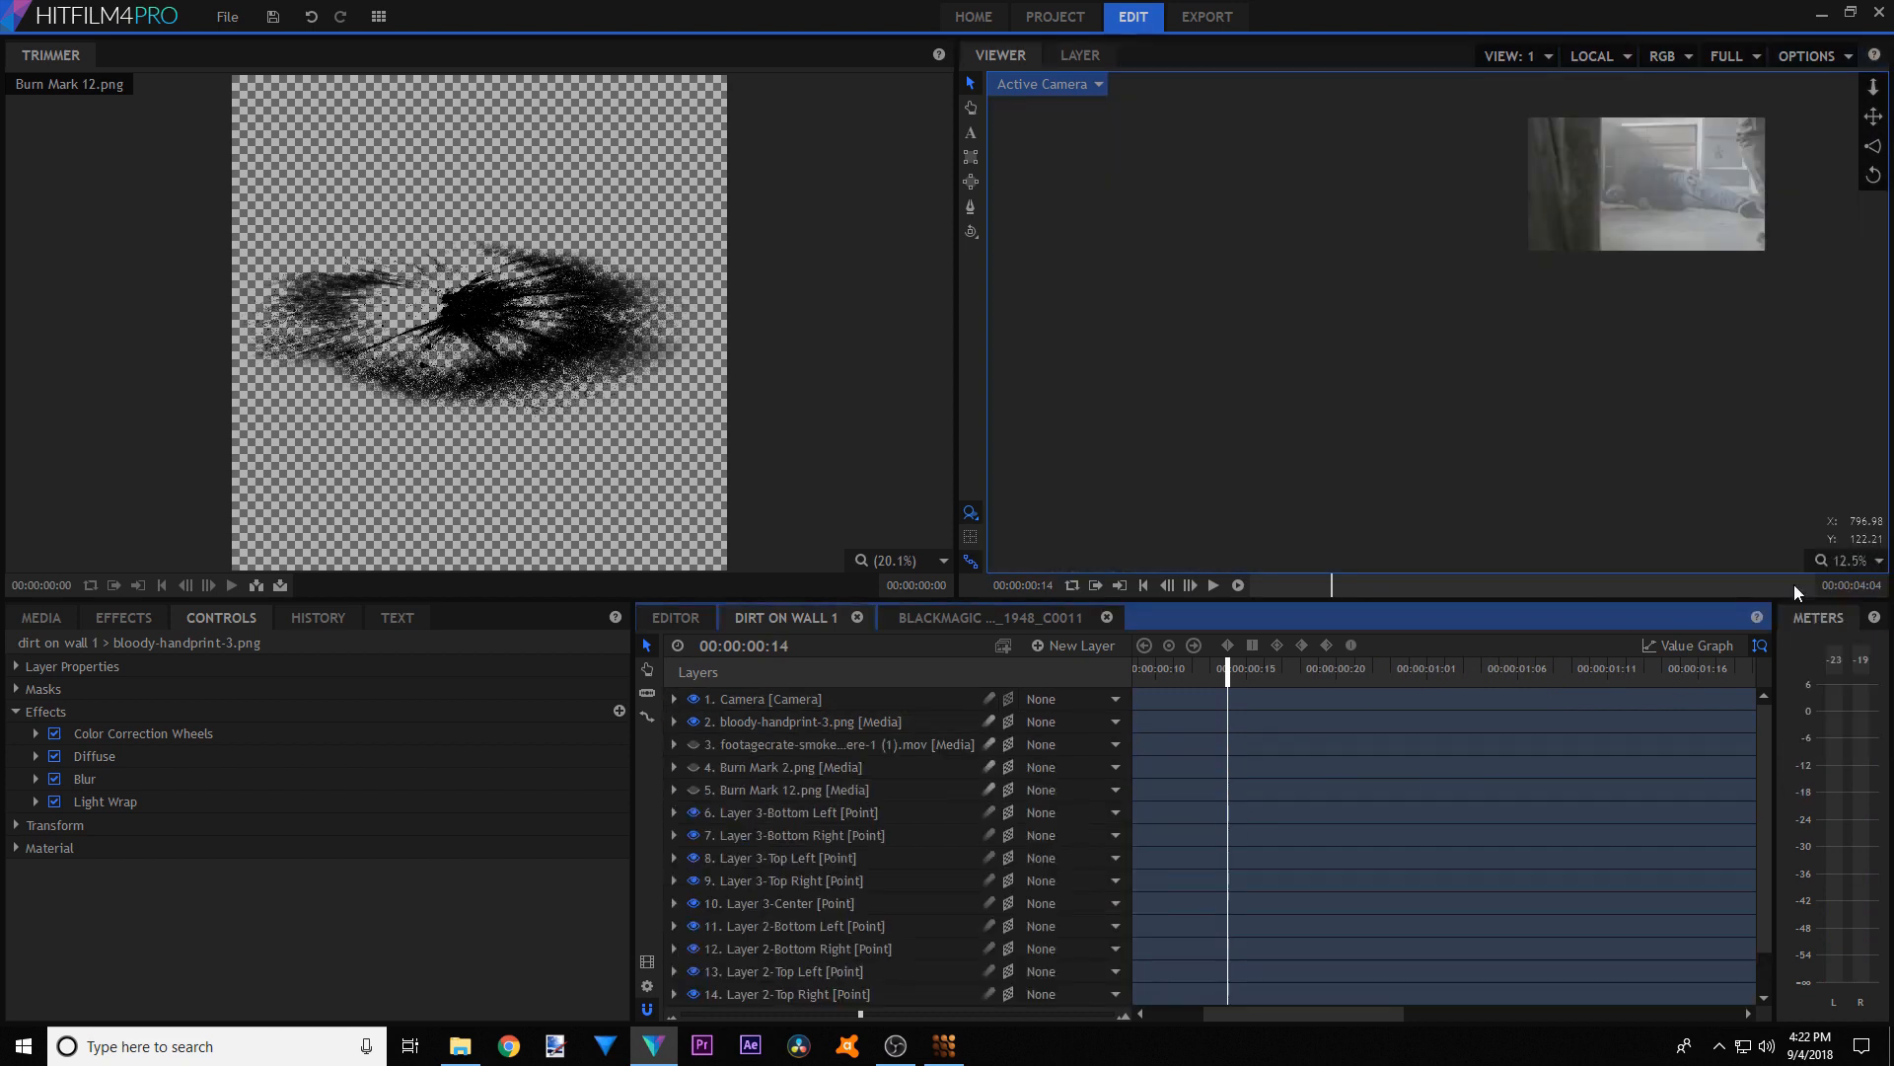
left_click(1845, 560)
left_click(1810, 799)
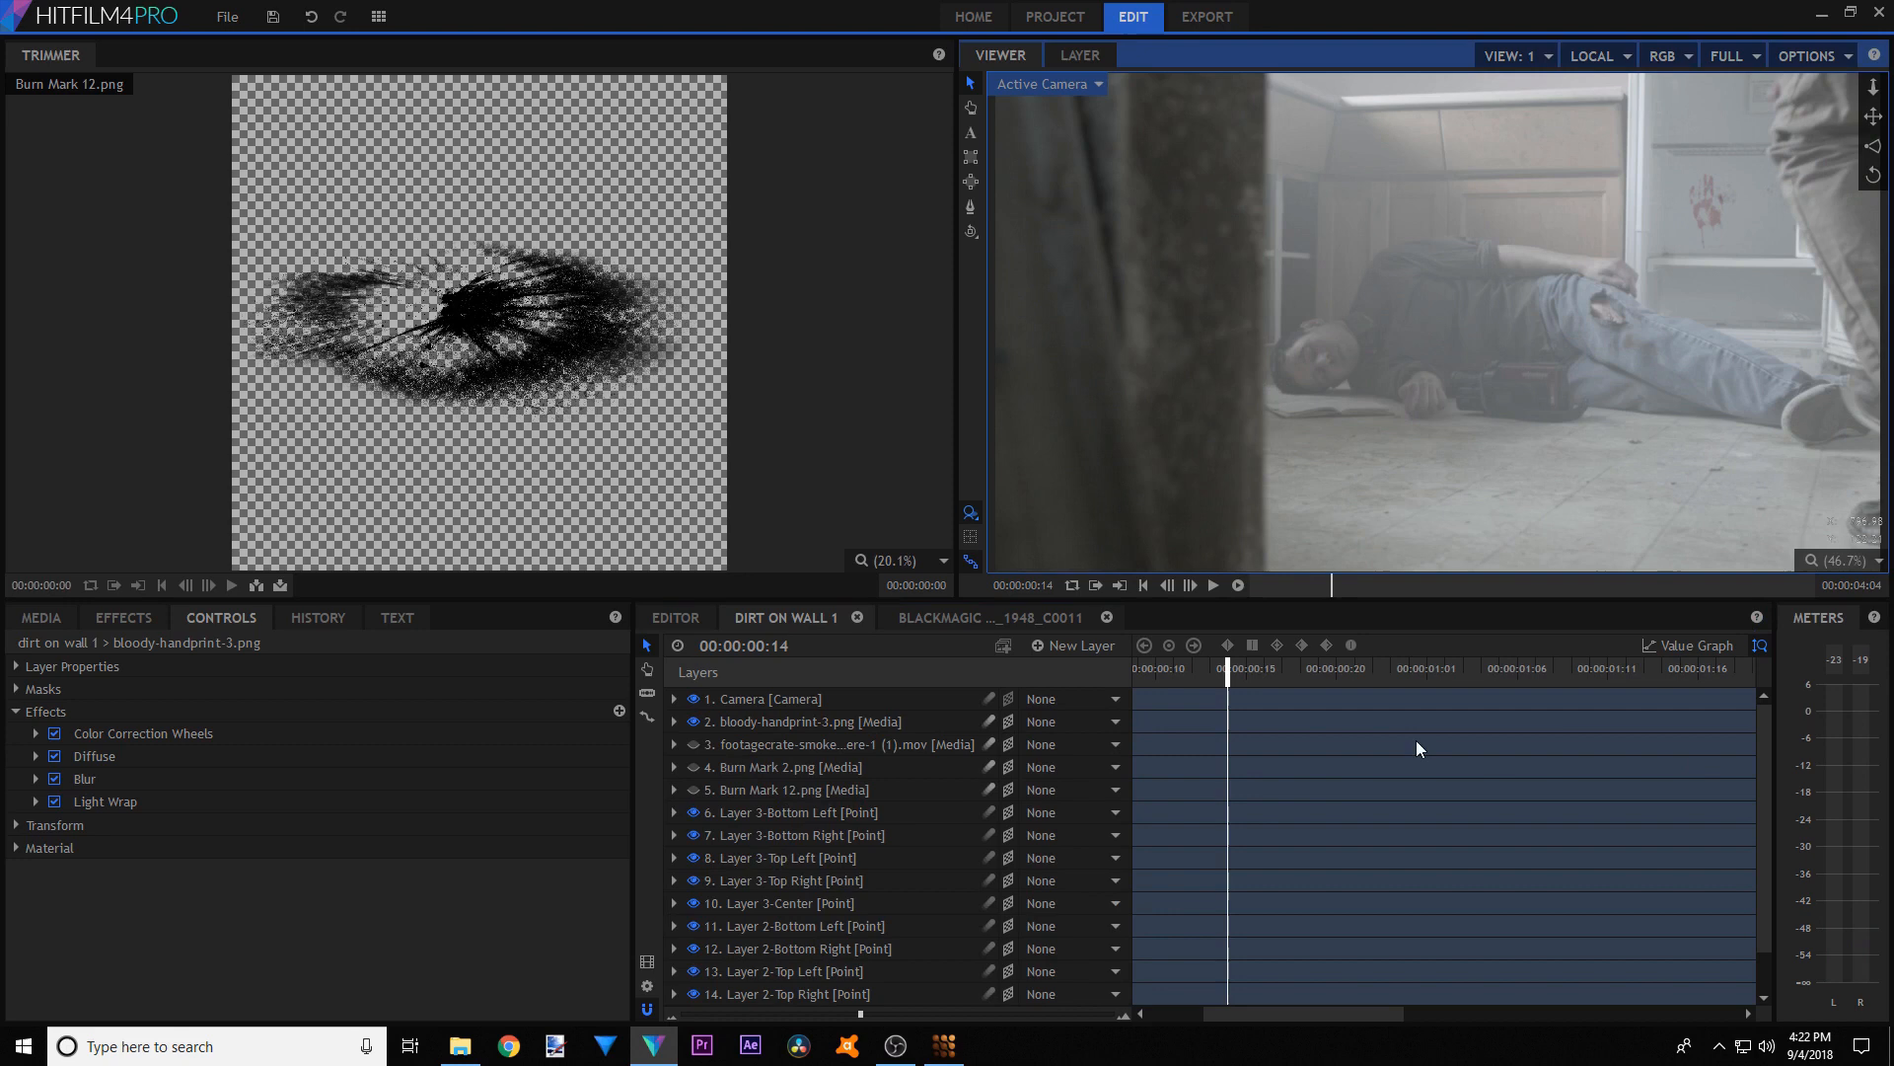
- Make the smoke, Burn Mark 2.png and Burn Mark 12.png layers visible and run a RAM preview from 00:00:00:00
left_click(691, 761)
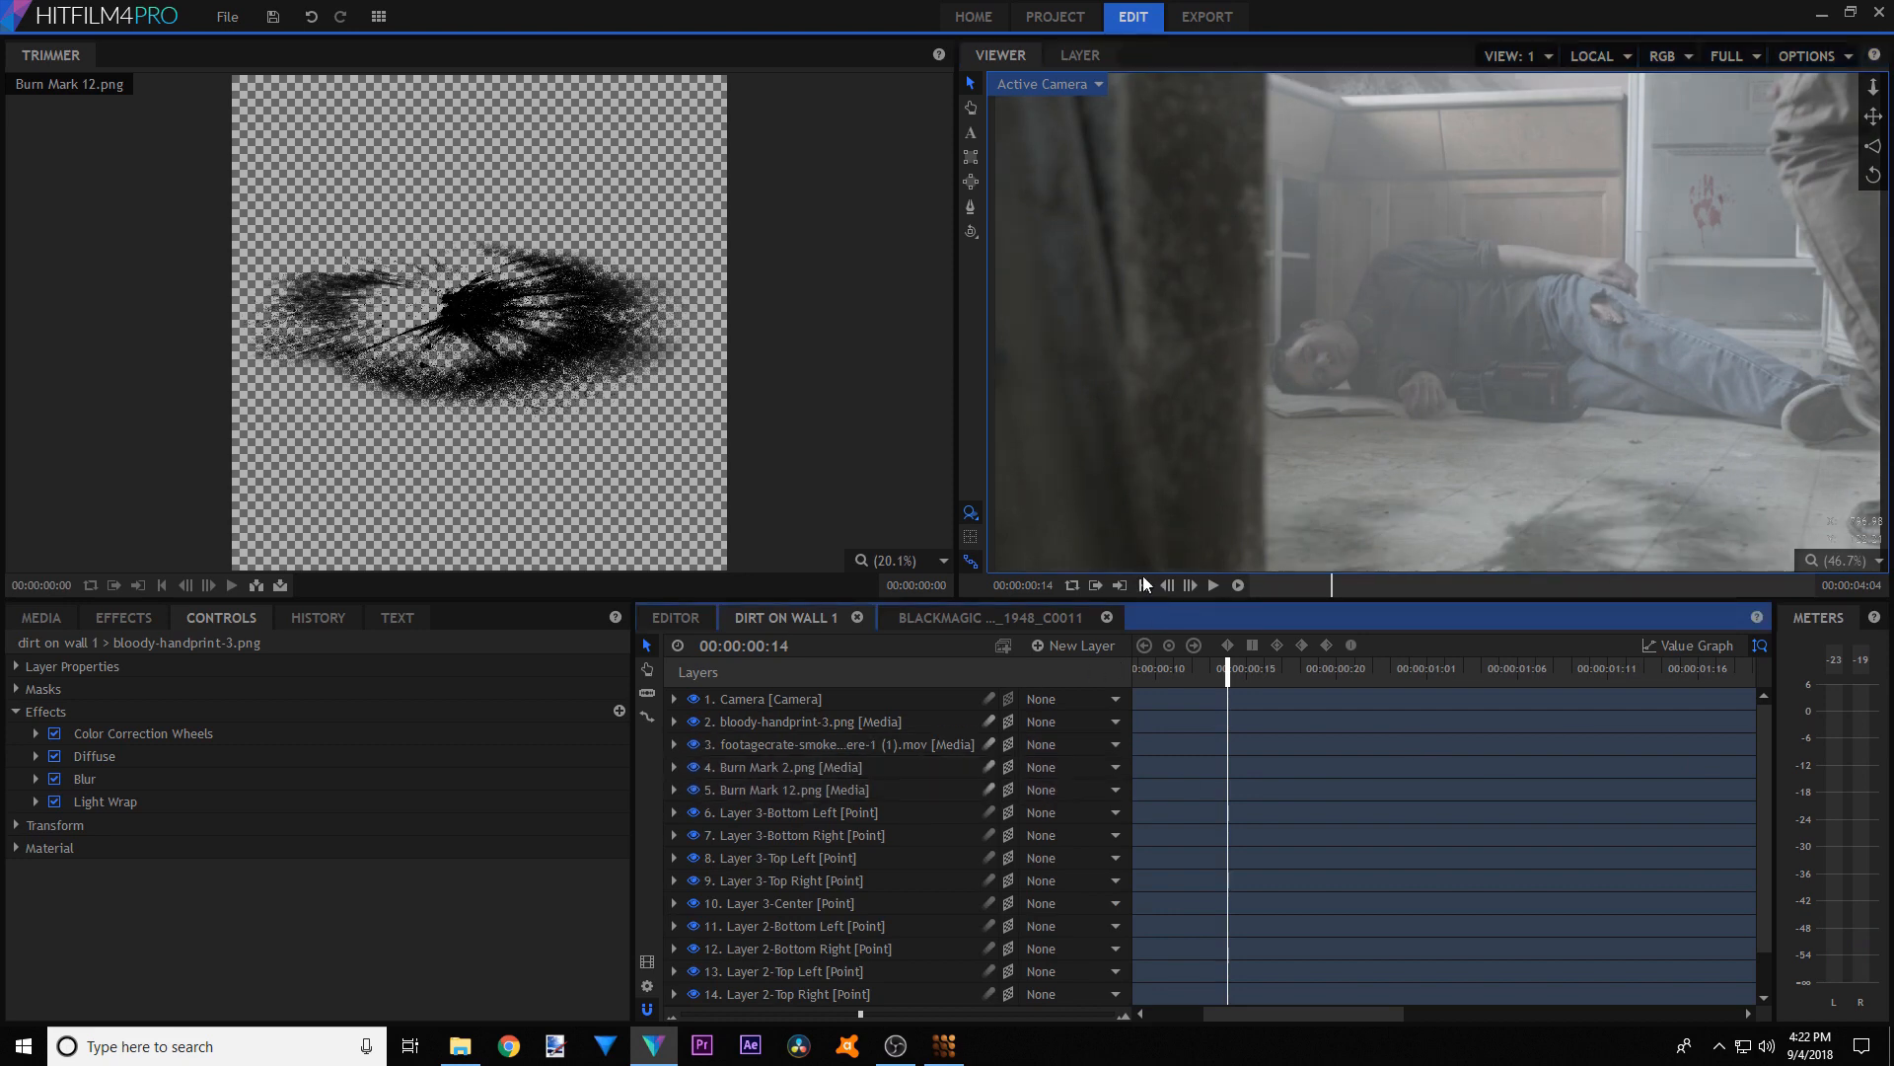
left_click(1144, 585)
left_click_drag(742, 1013, 647, 1026)
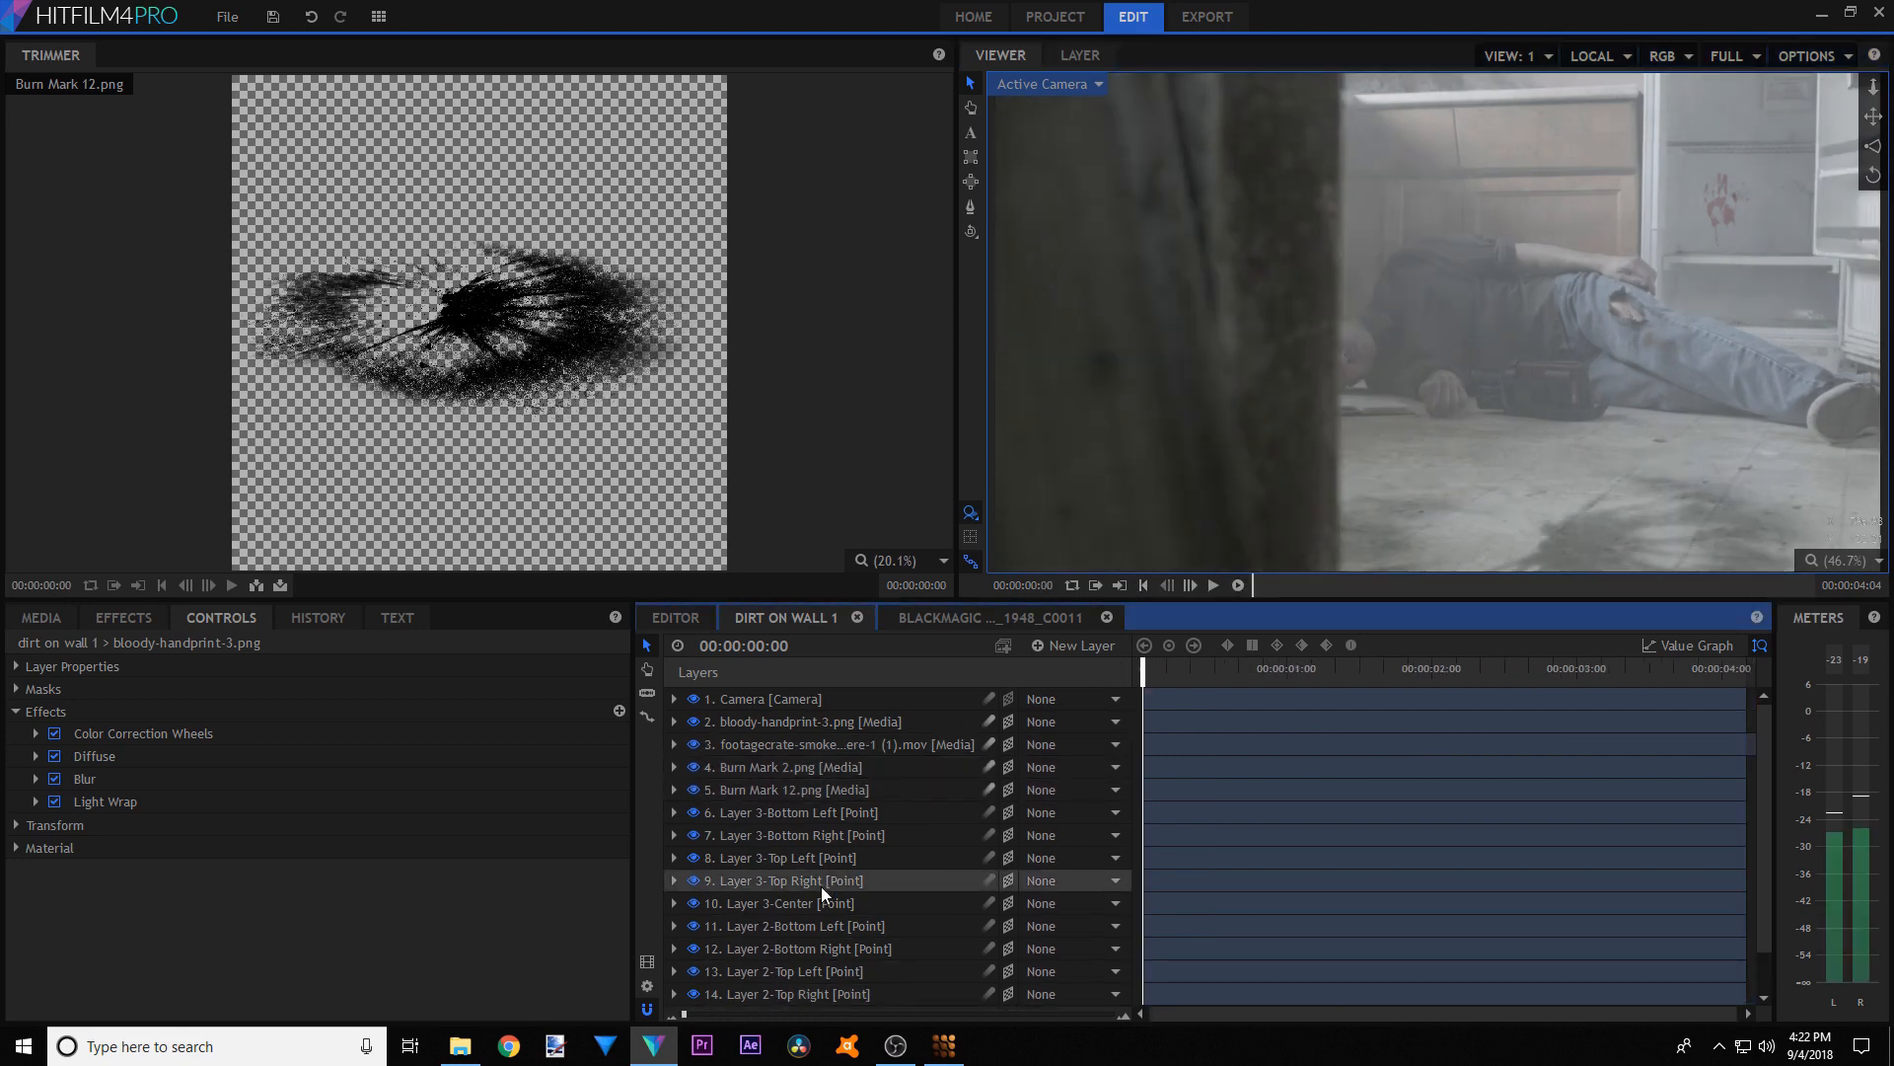
left_click(1238, 586)
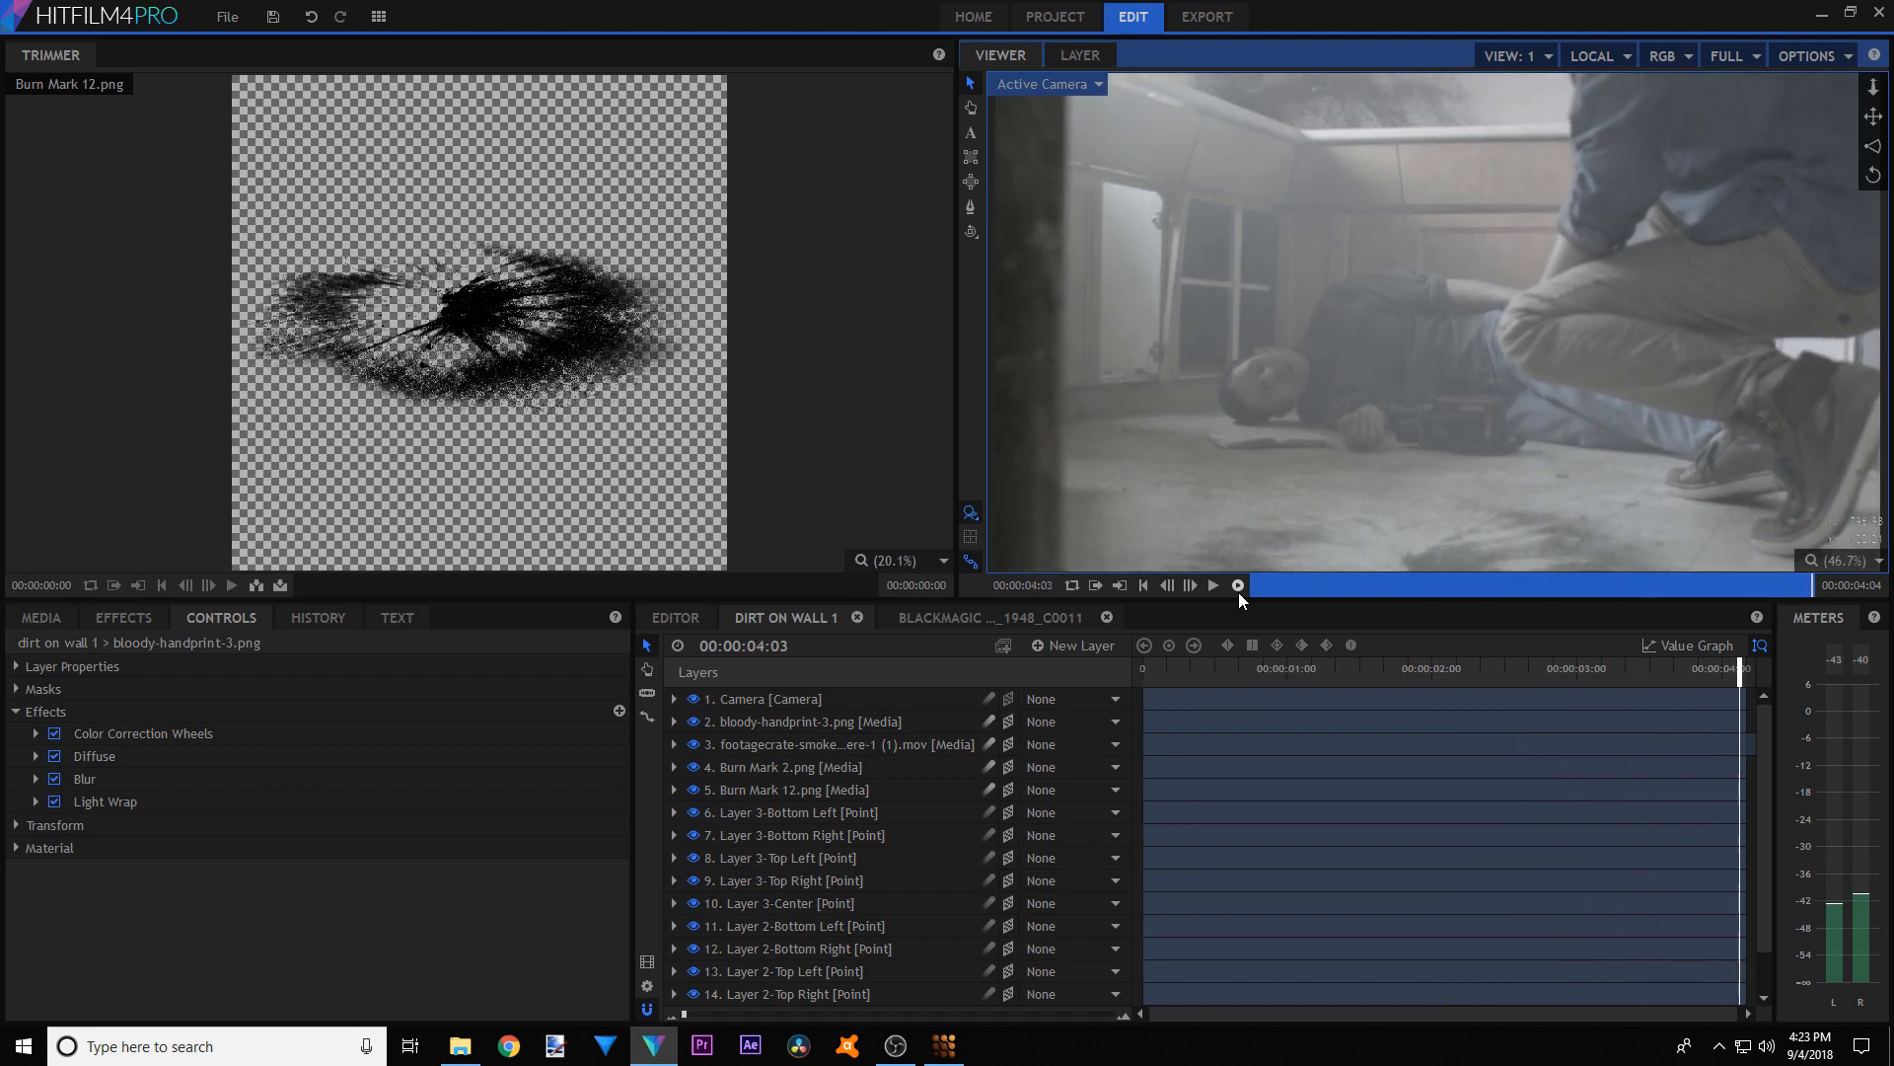
- Play the composite from the start twice to review all layers together, and stop at 00:00:00:14
left_click(1144, 584)
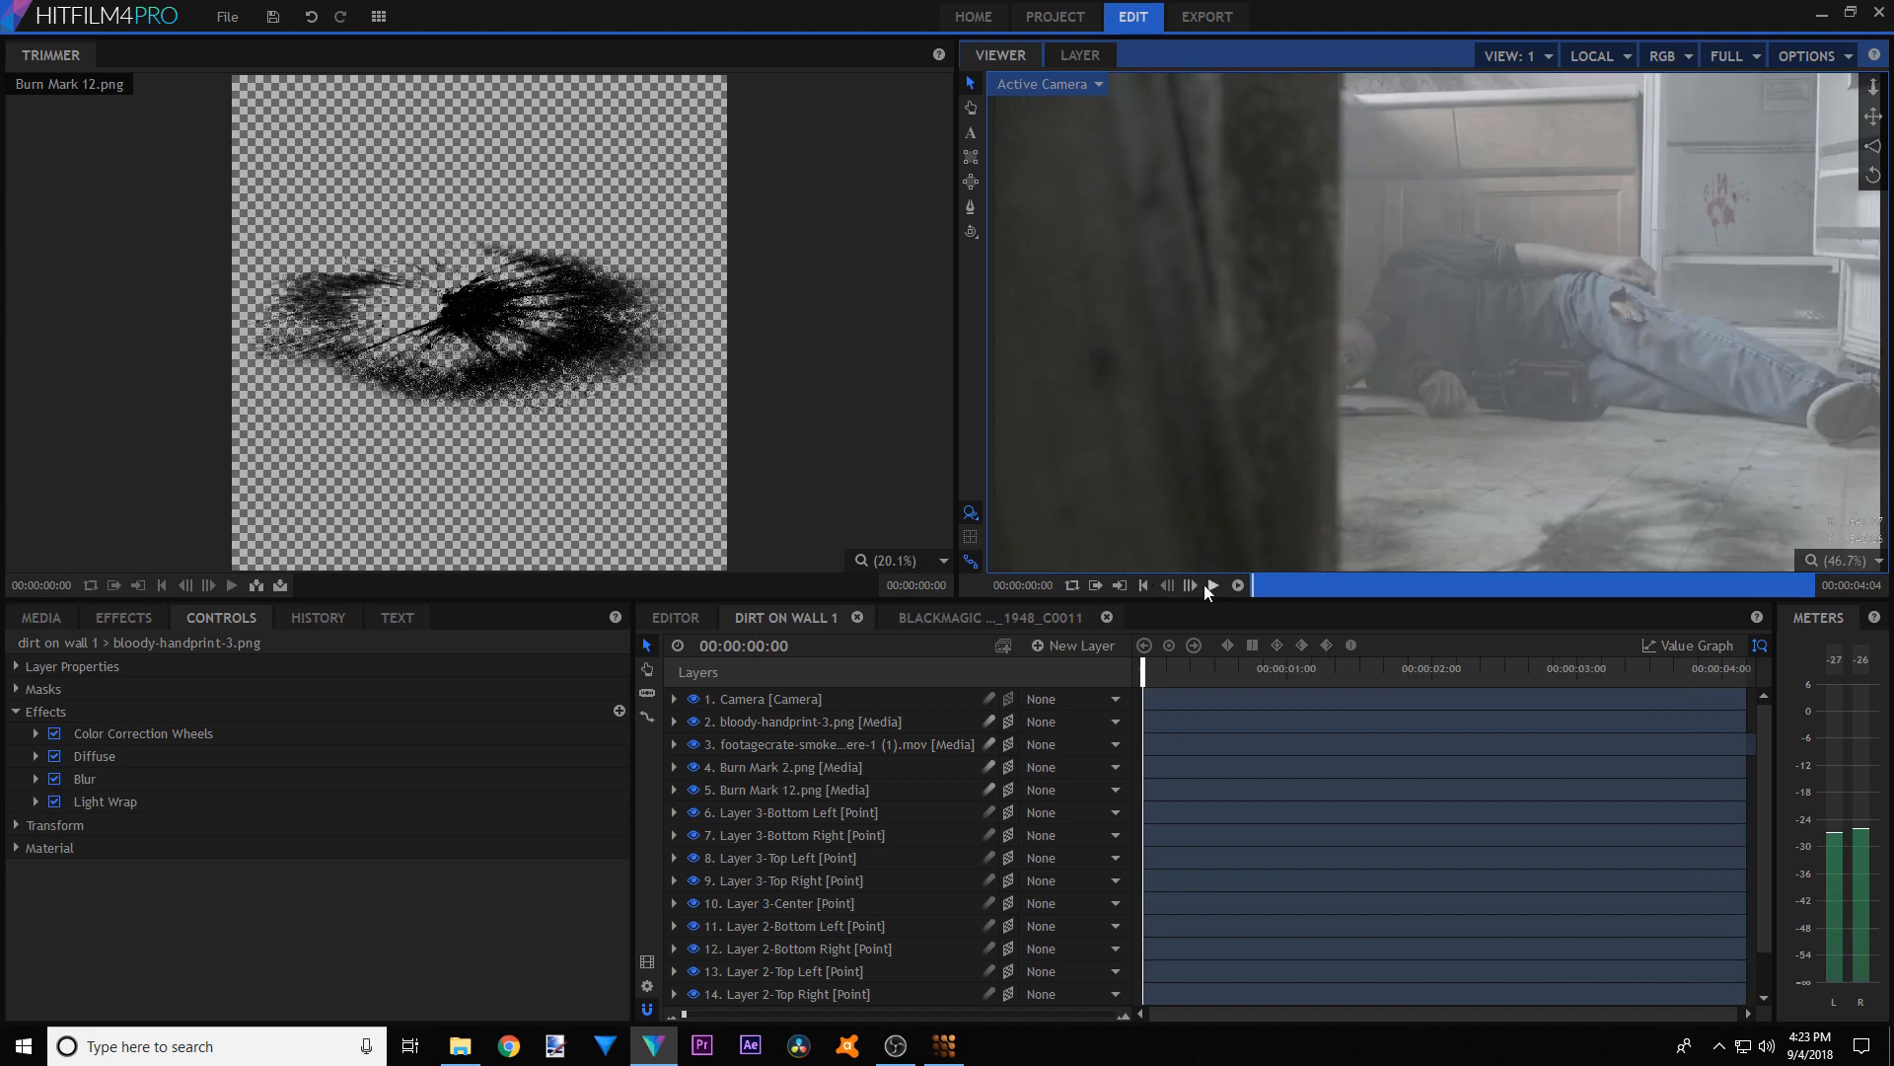
left_click(1214, 586)
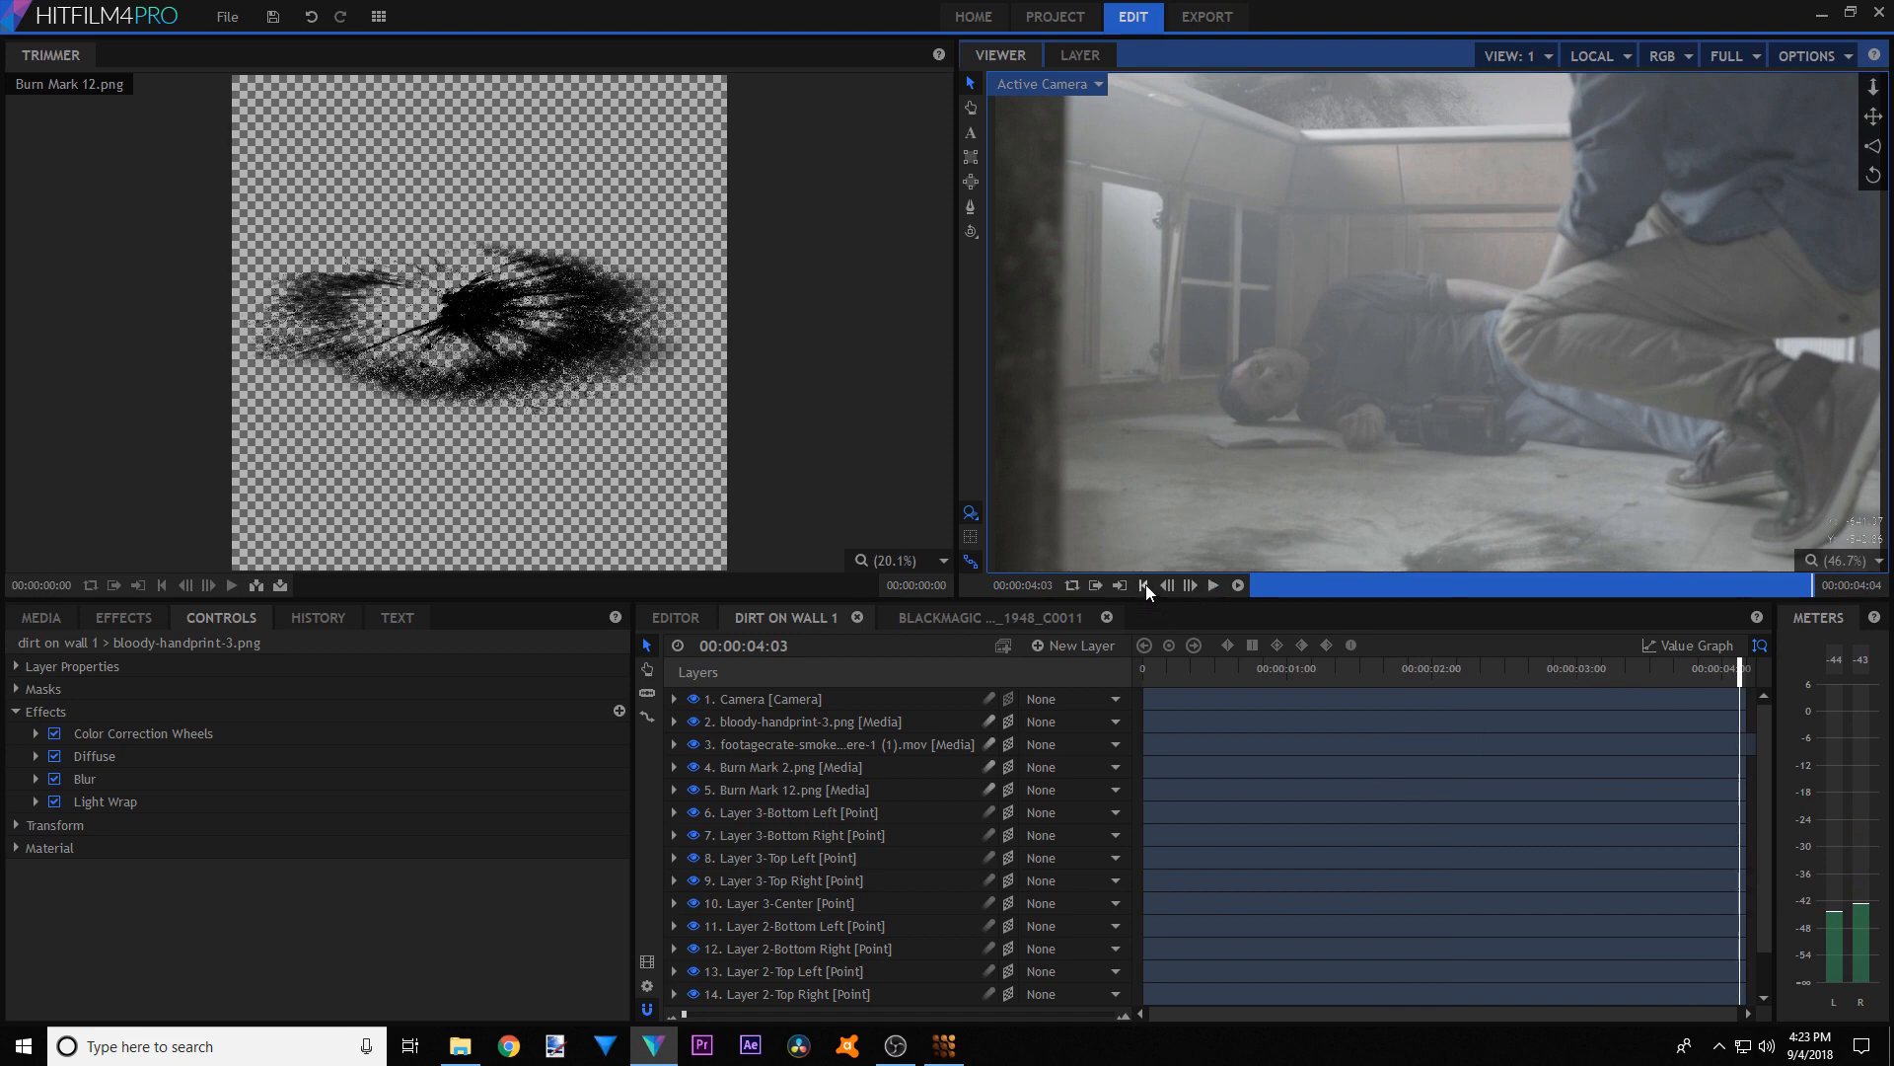
left_click(1146, 584)
left_click(1214, 584)
left_click_drag(1285, 582, 880, 602)
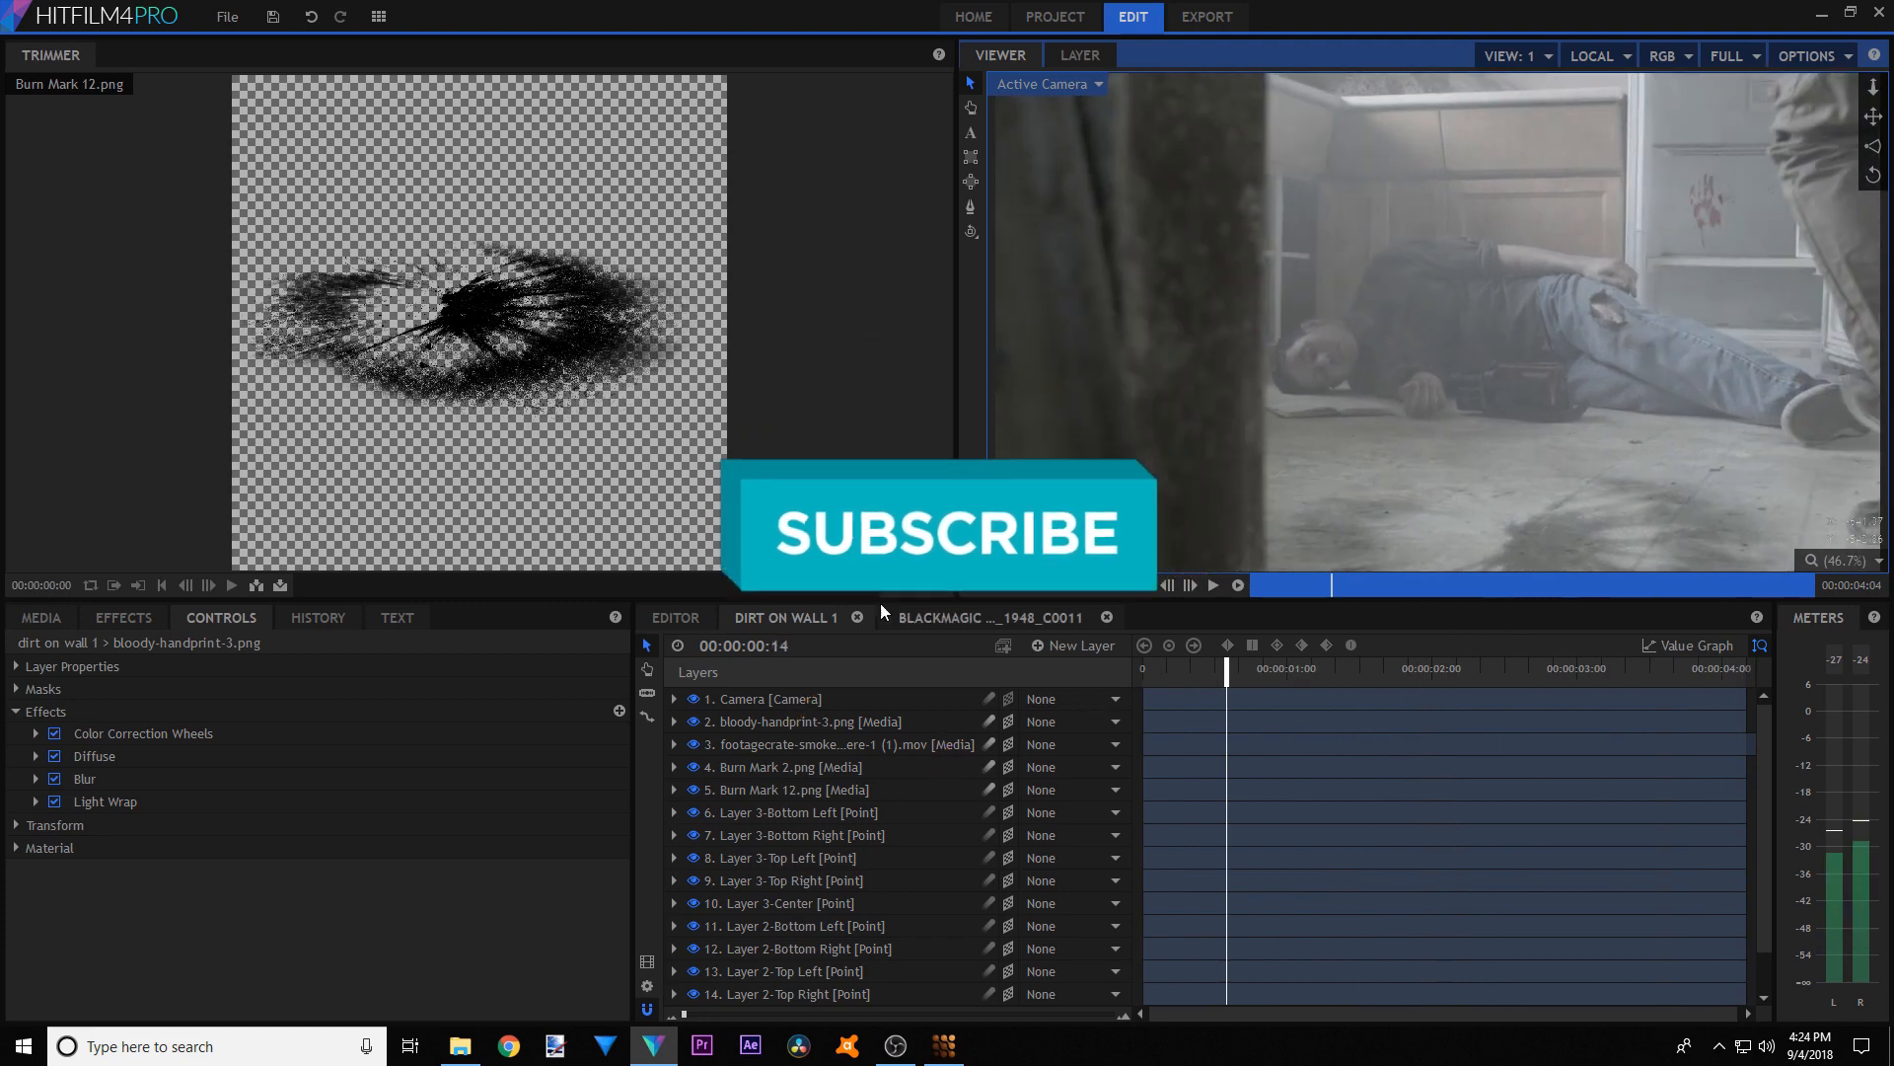
- Save the project
key("ctrl+s")
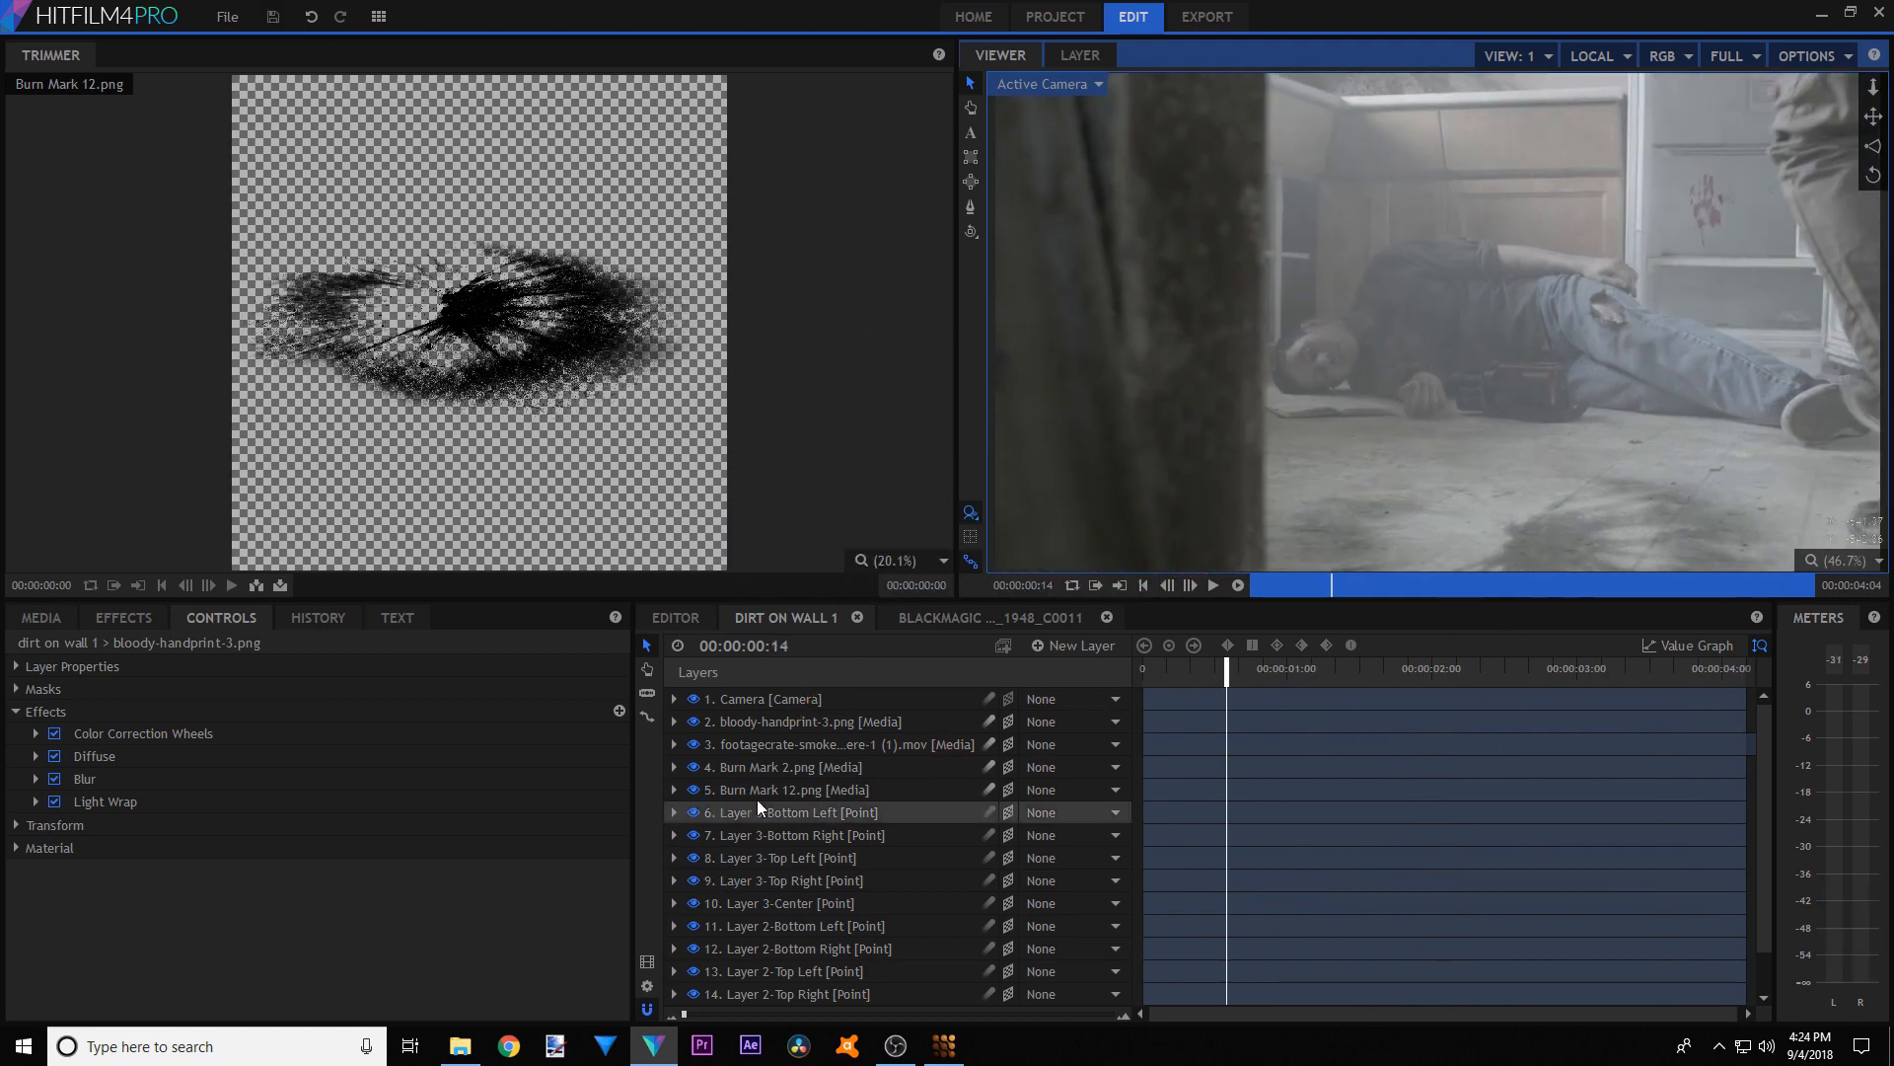
scroll(809, 874, "down", 2)
scroll(826, 939, "up", 2)
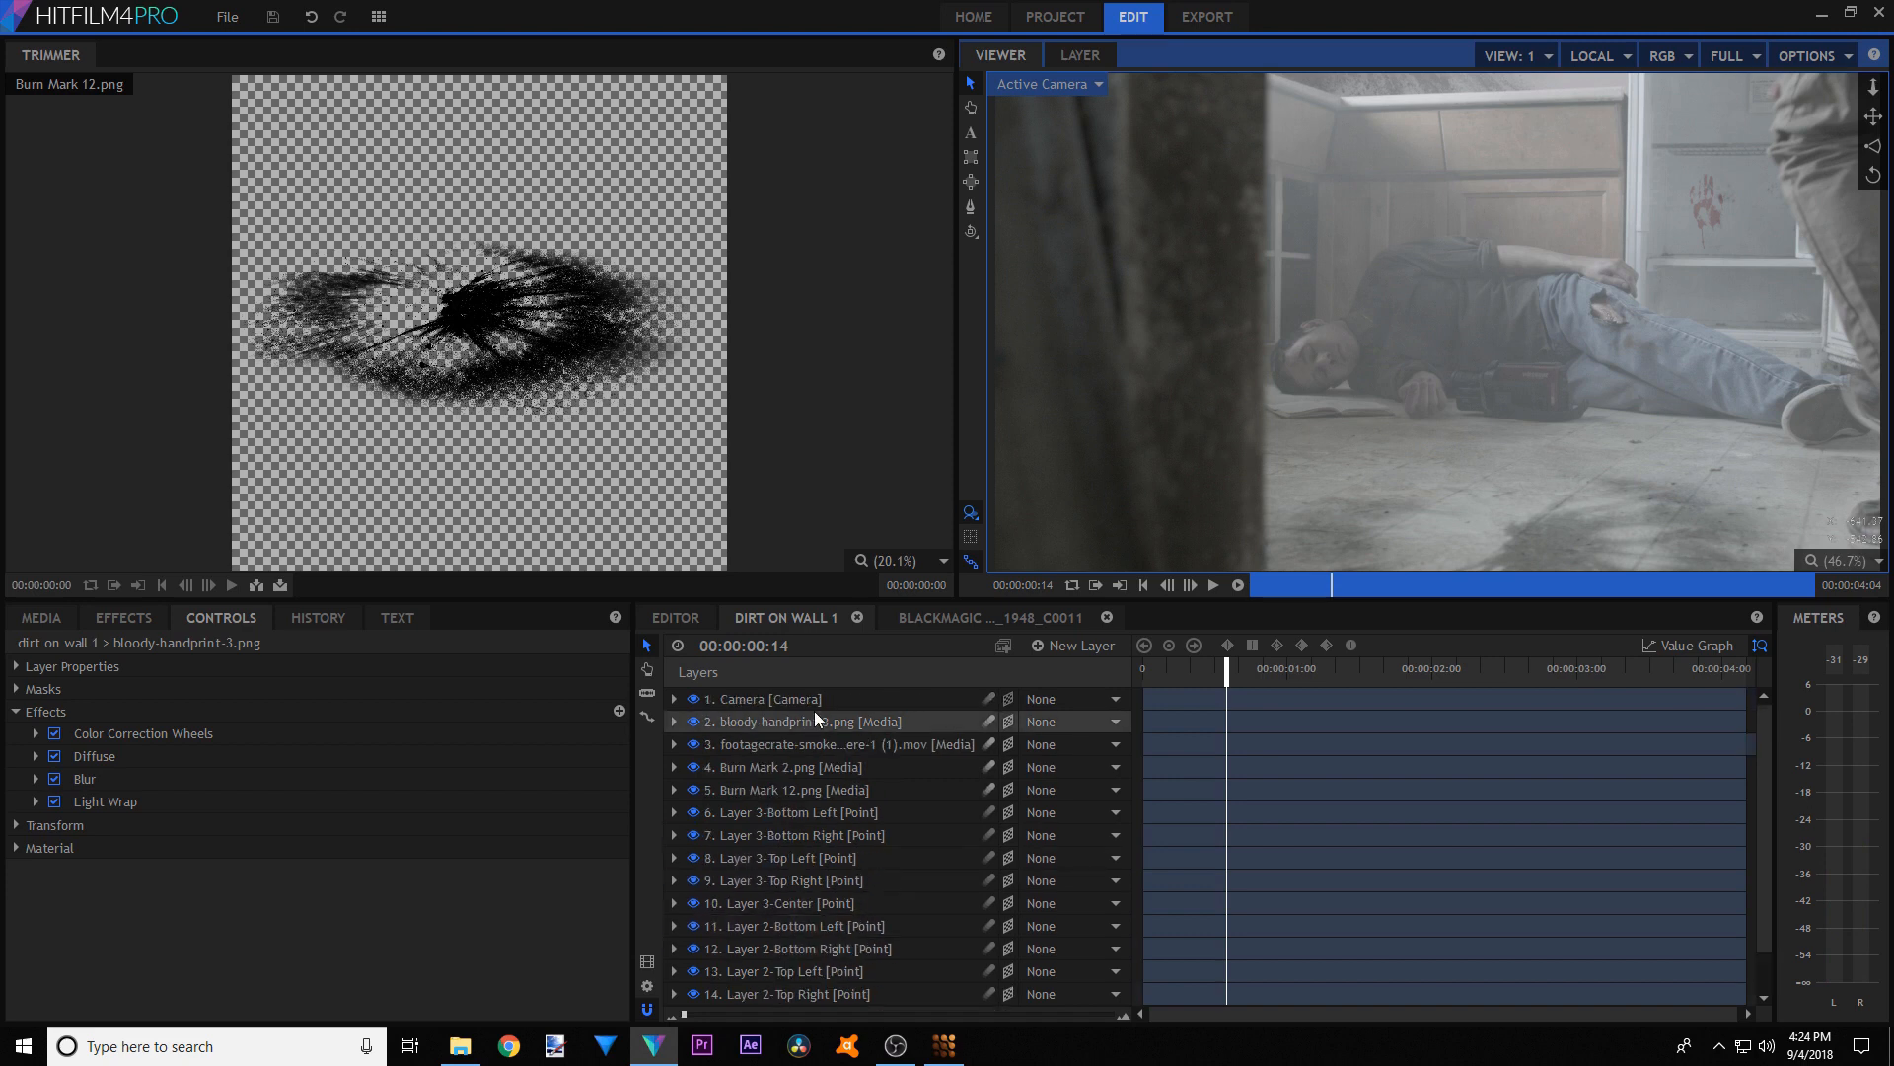